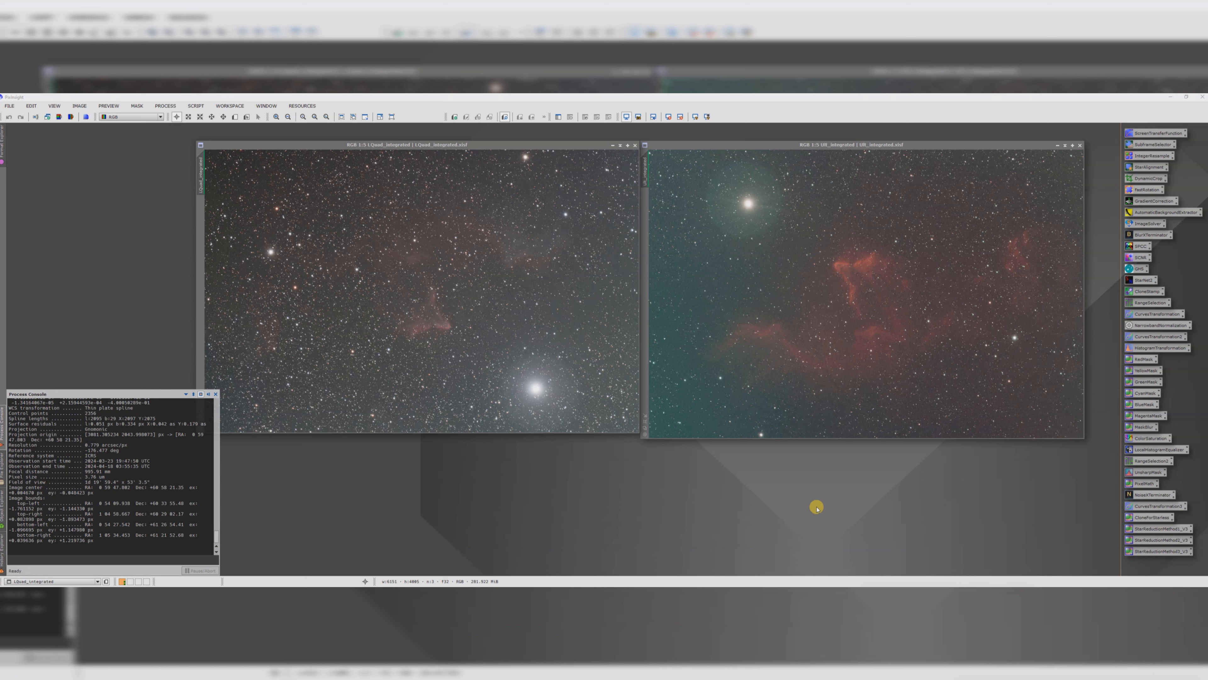
Step: Duplicate the Lquad_integrated image as a clone and iconize the original window
click(529, 332)
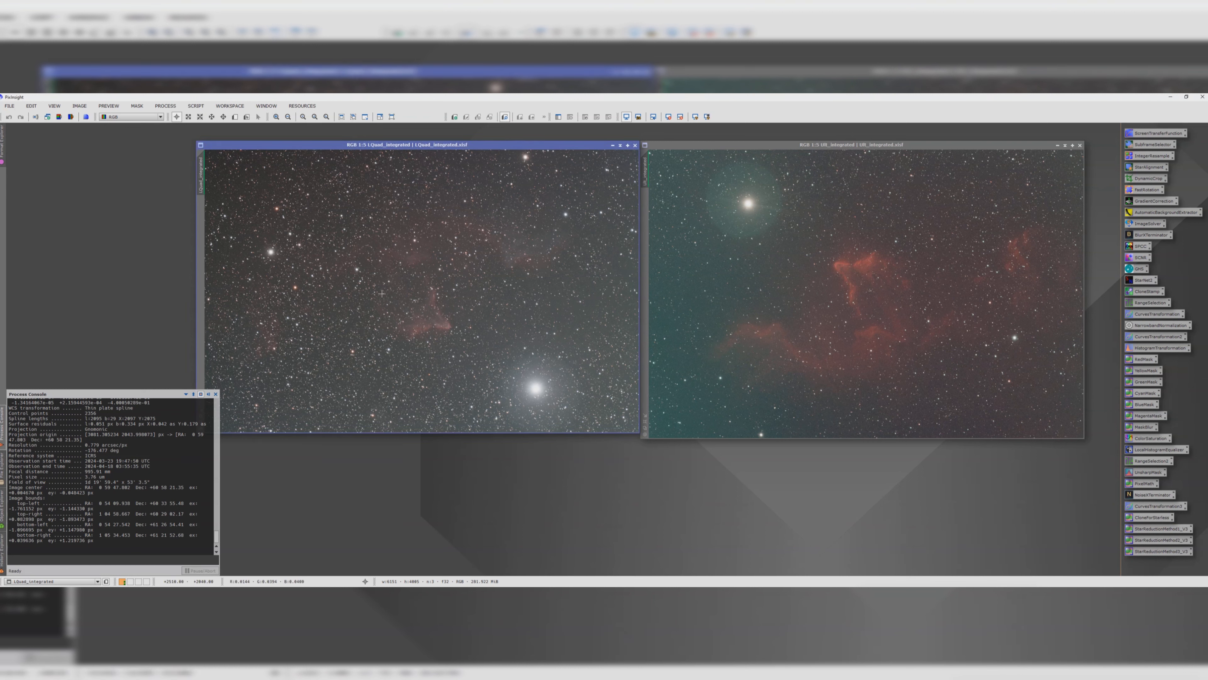
click(848, 275)
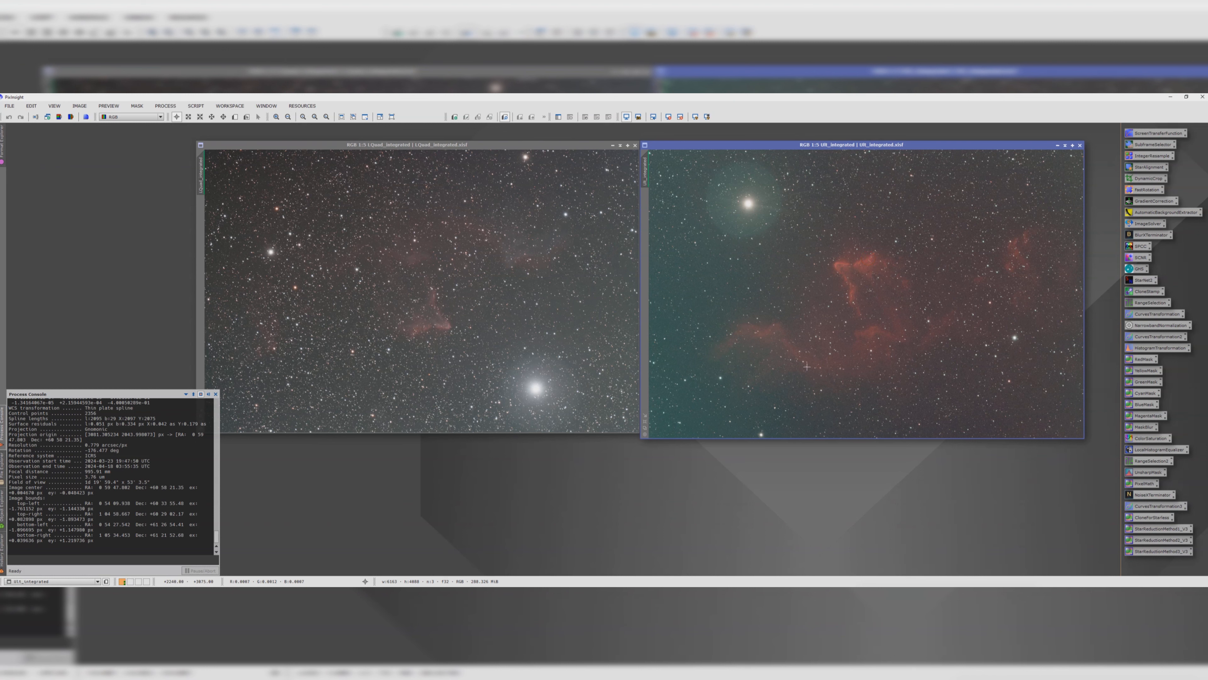
click(399, 275)
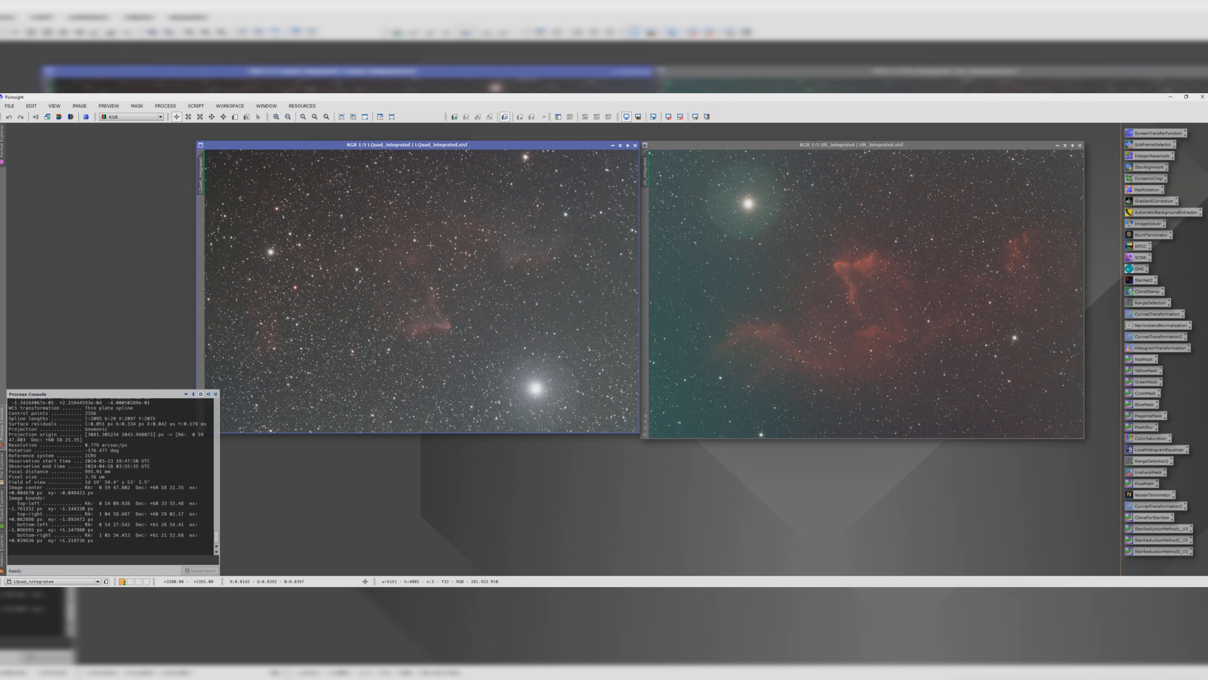
mouse_move(199, 178)
mouse_down()
mouse_move(146, 194)
mouse_move(476, 471)
mouse_up()
click(620, 146)
drag(414, 288, 76, 128)
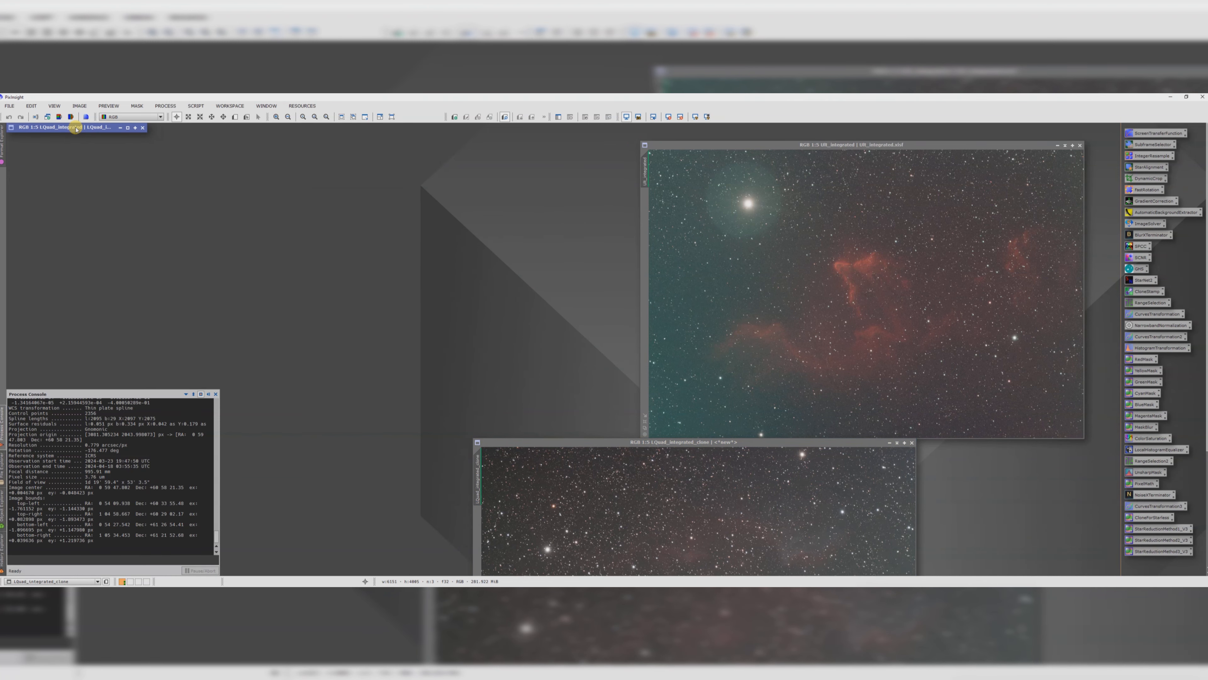
Step: Duplicate the SII_integrated image as a clone and iconize the original window
drag(661, 147, 743, 210)
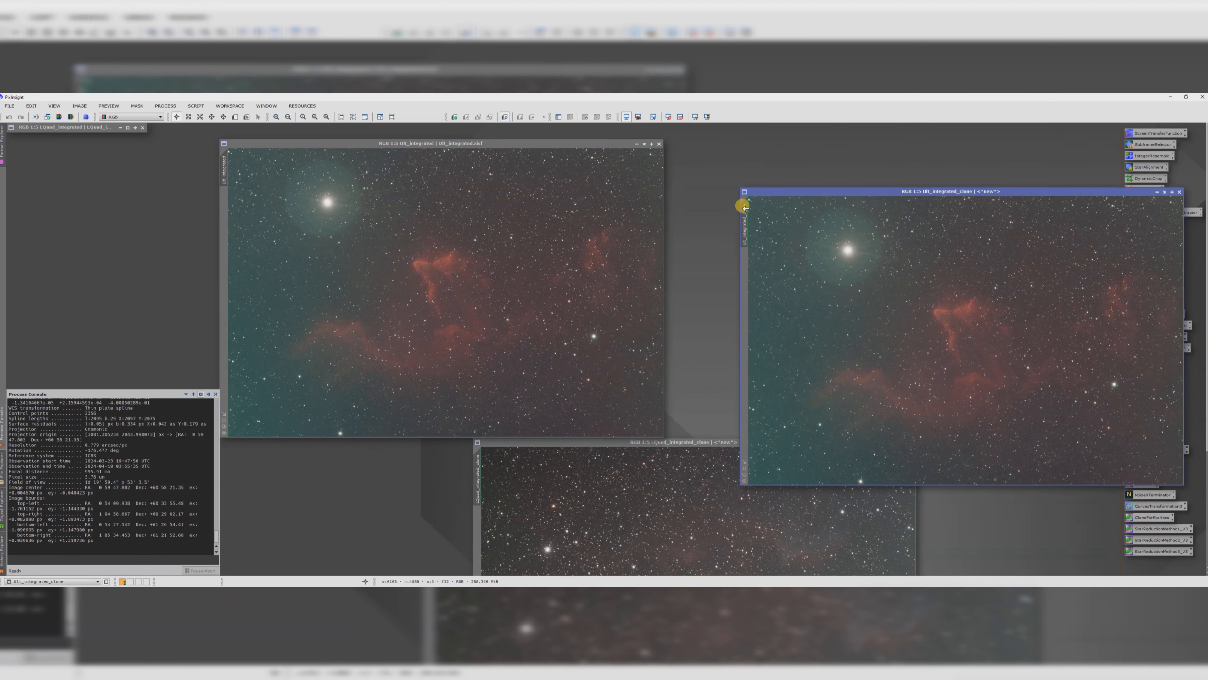
click(636, 144)
drag(450, 280, 85, 137)
Step: Arrange the two clone image windows side by side in the workspace
drag(569, 442, 332, 151)
drag(774, 190, 715, 150)
click(476, 178)
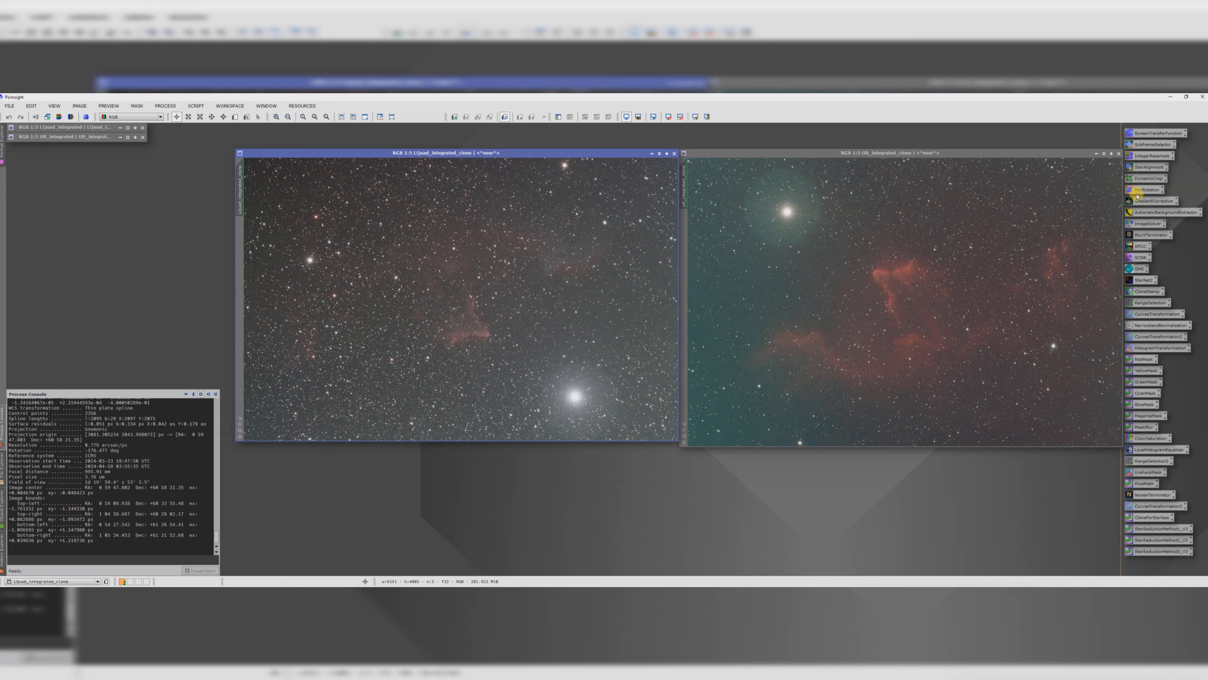
Step: Rotate the Lquad clone by 180° with FastRotation, accepting the astrometric solution deletion
double_click(1146, 189)
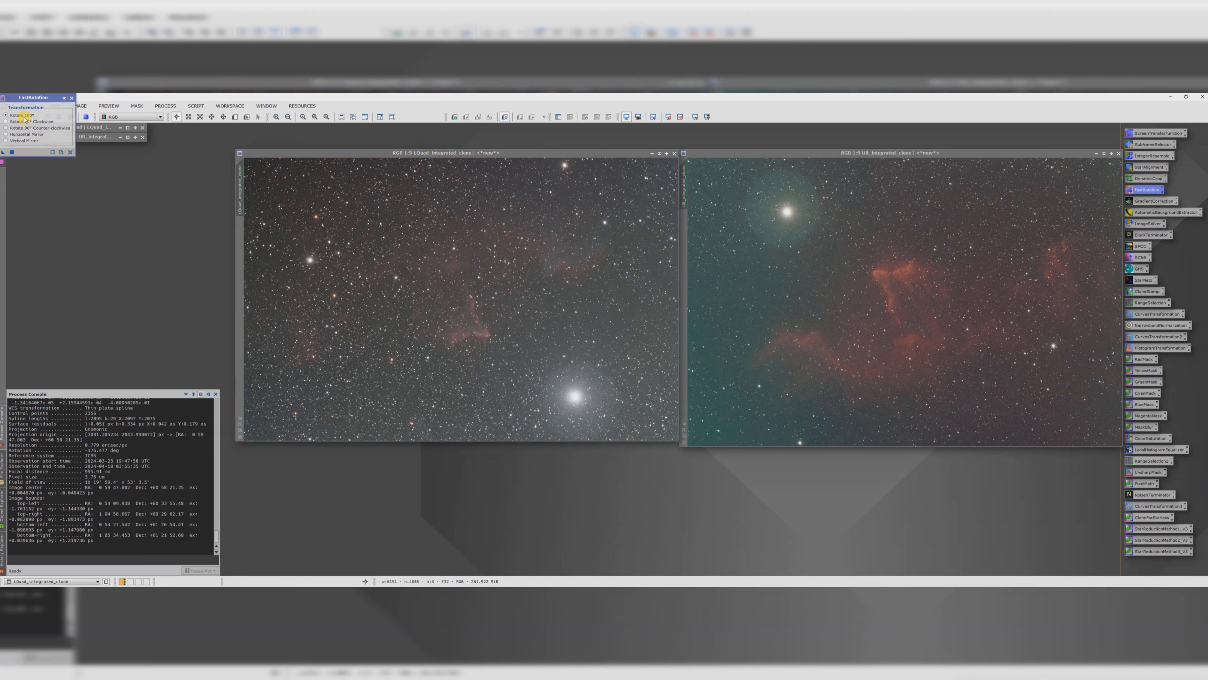
drag(2, 154, 396, 279)
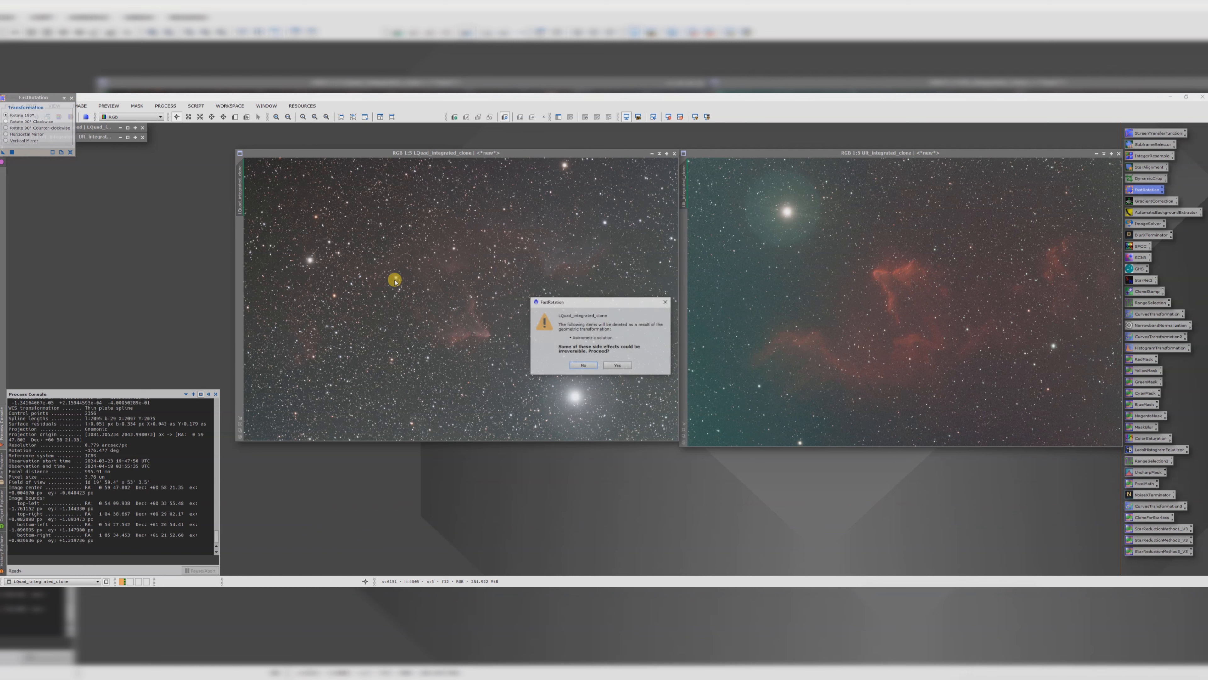
click(617, 365)
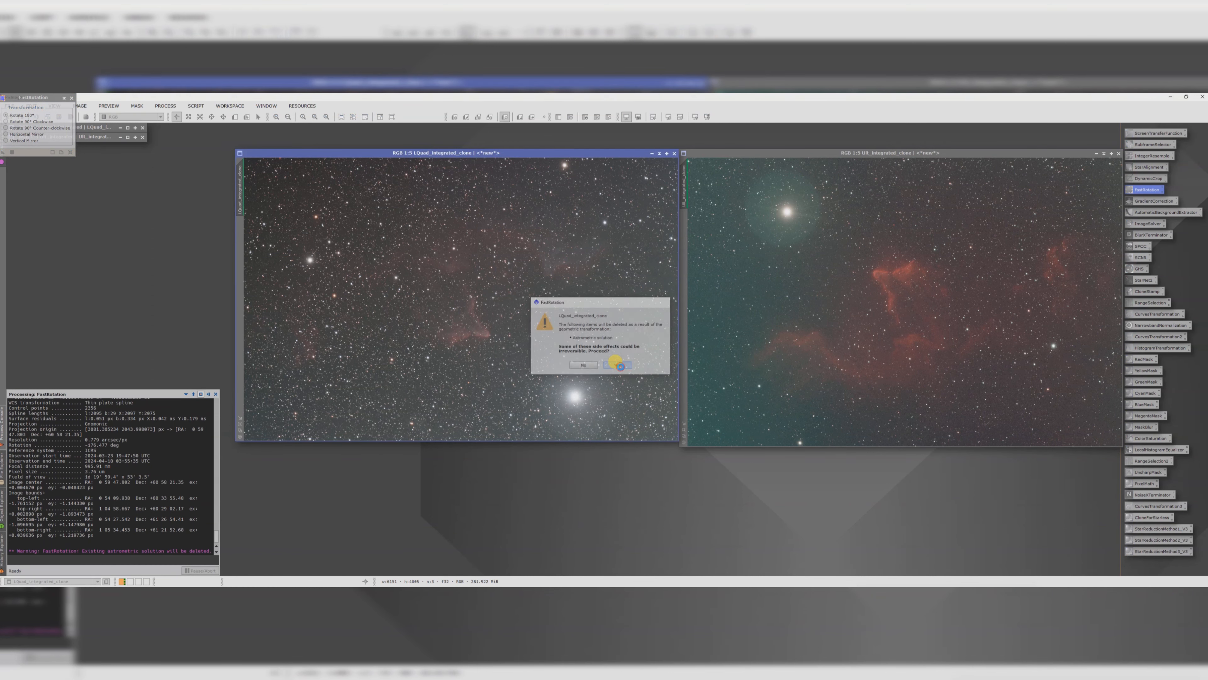
Step: Downsample the Lquad clone by a factor of 2 with IntegerResample in average mode
drag(481, 153, 431, 146)
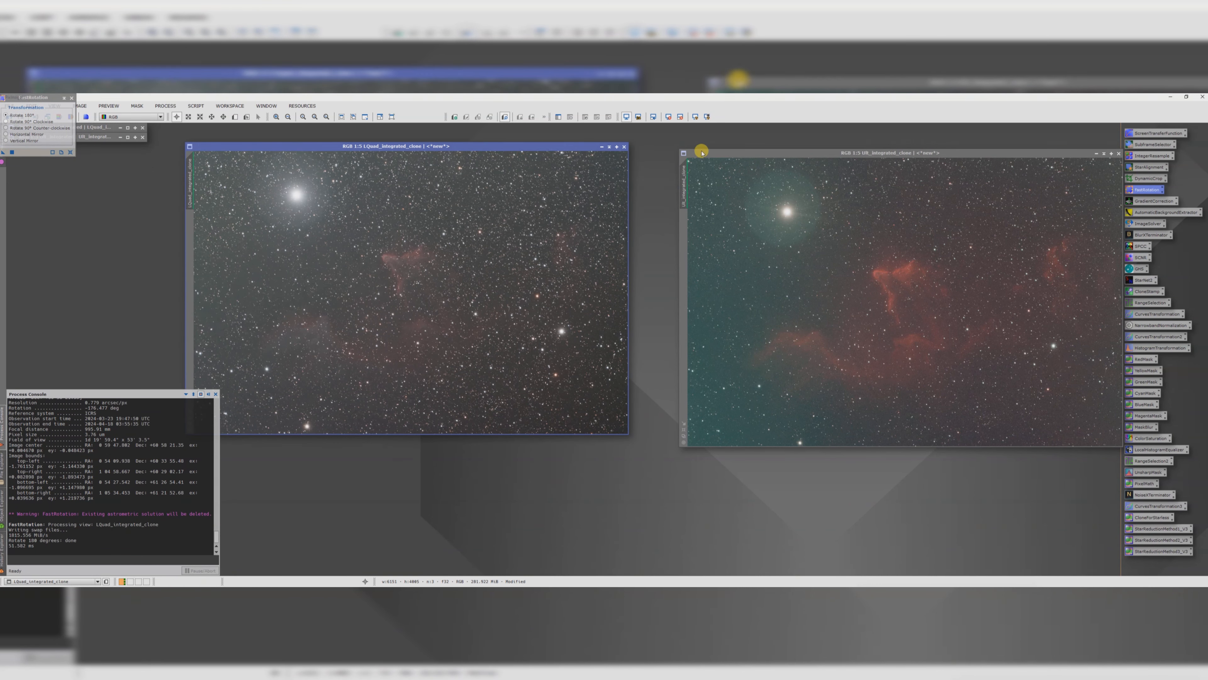
drag(709, 153, 659, 146)
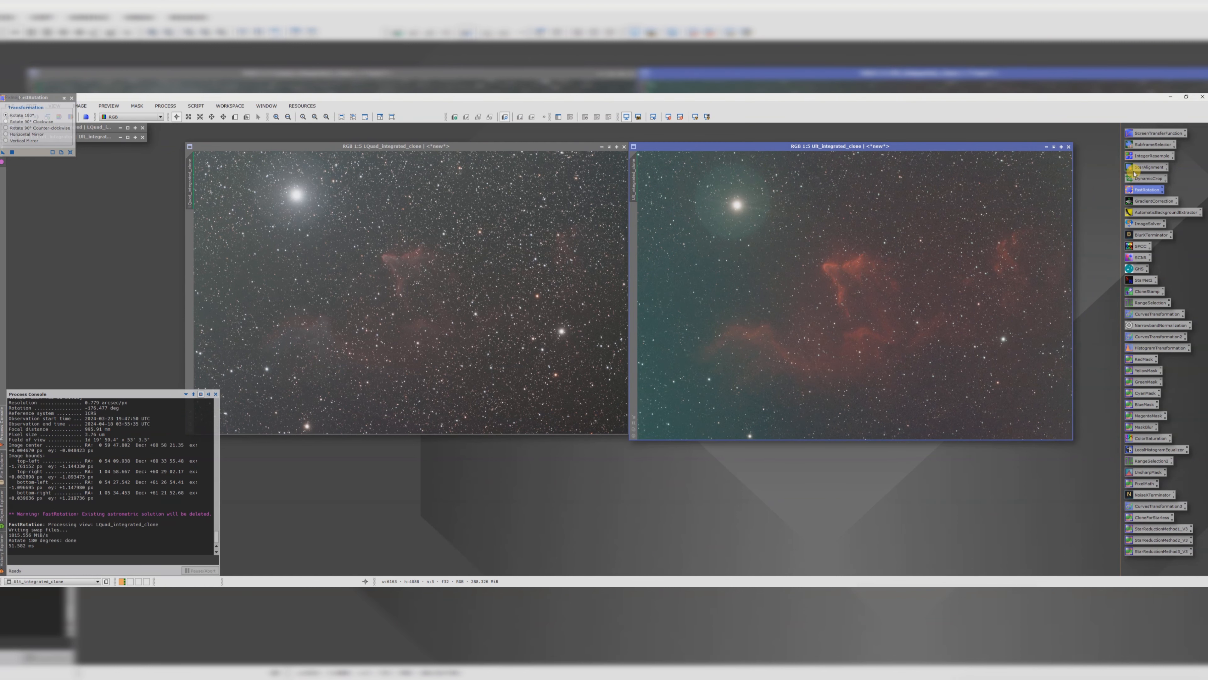
double_click(1148, 155)
drag(459, 166, 523, 271)
click(497, 282)
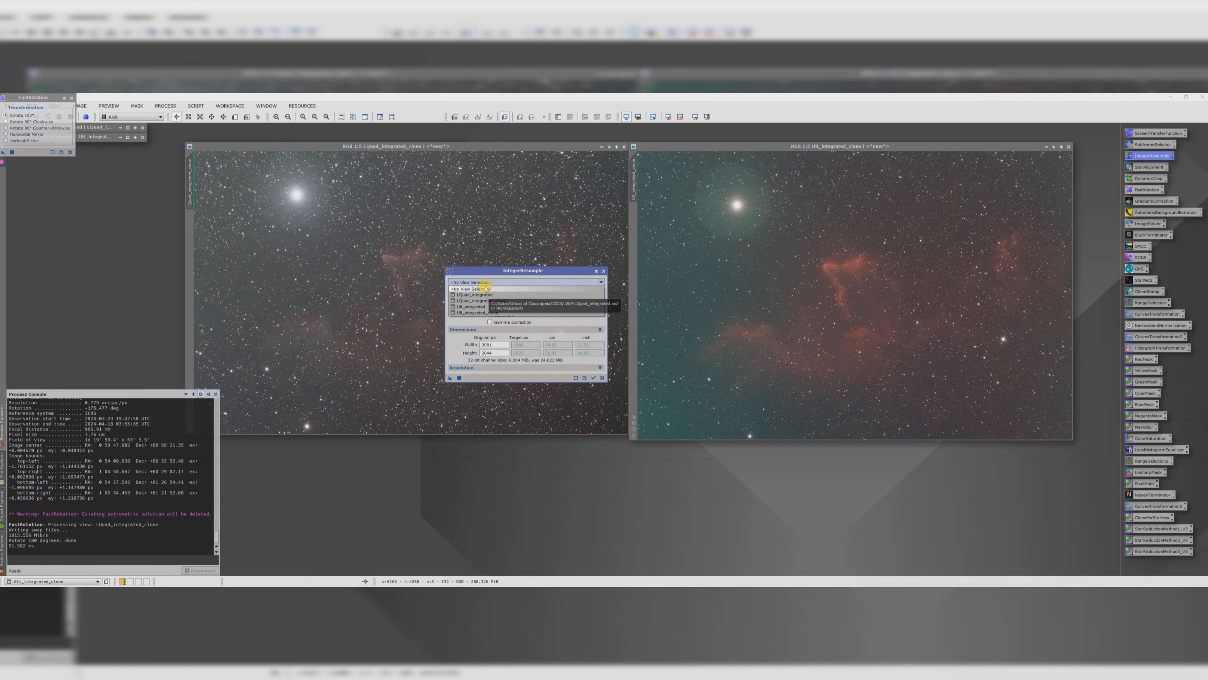
drag(476, 273, 459, 286)
click(457, 295)
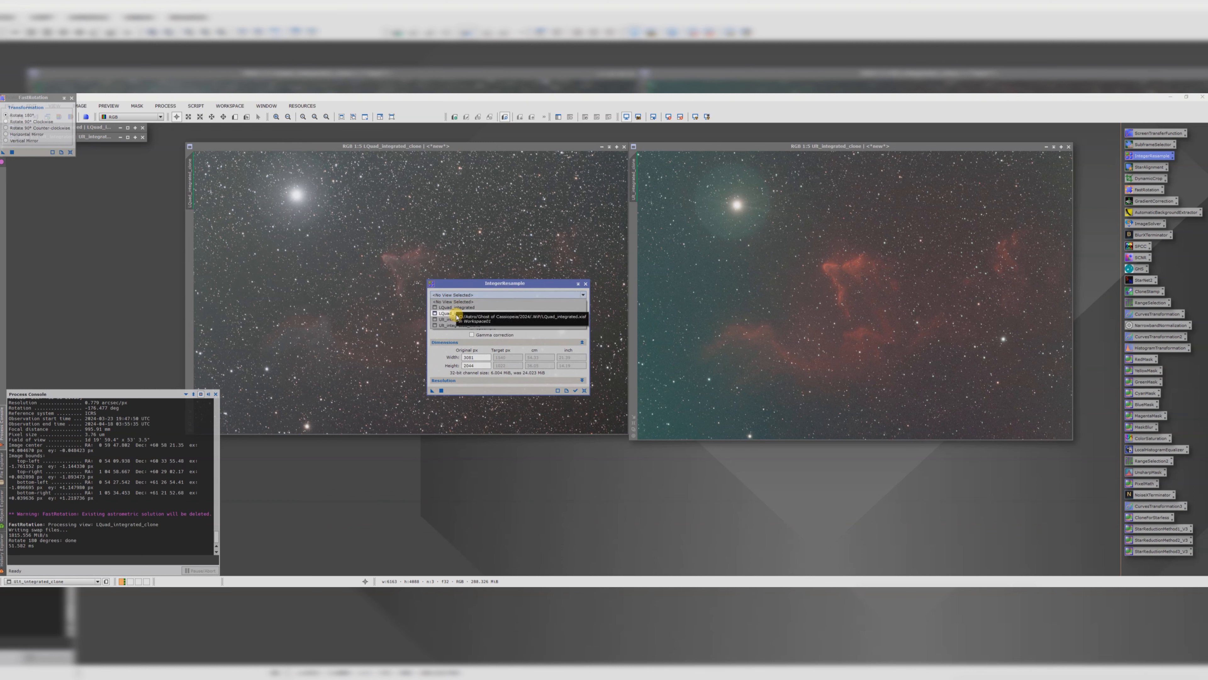
click(453, 313)
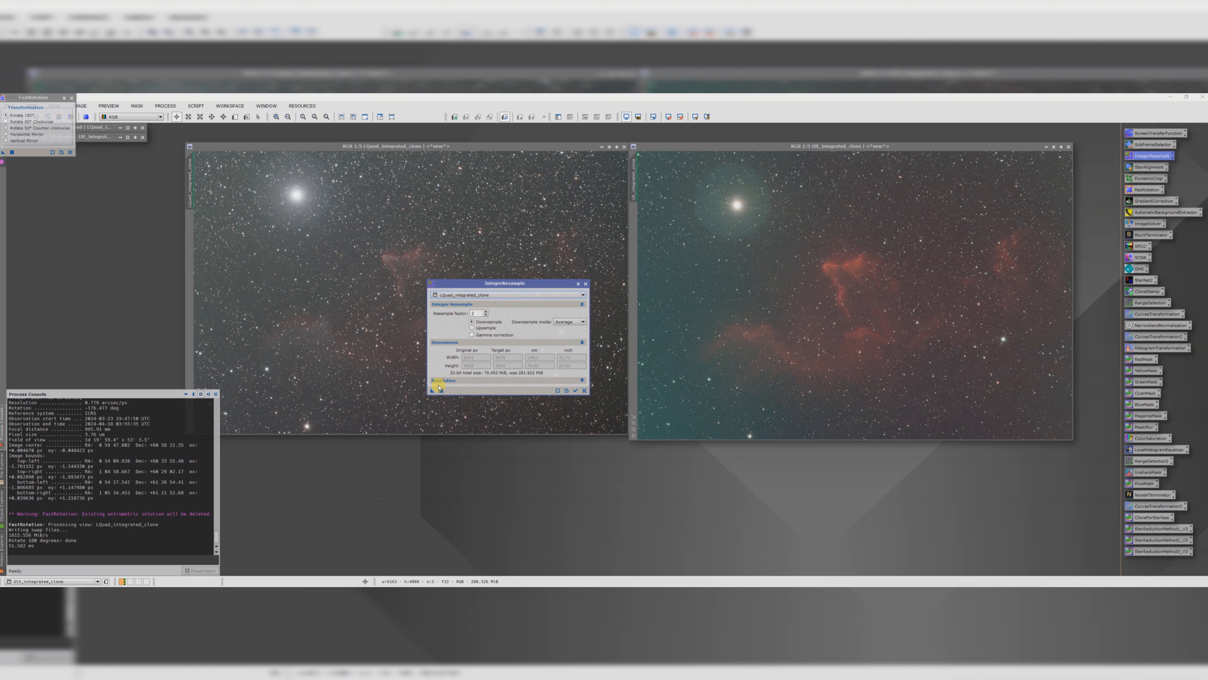
drag(432, 390, 346, 309)
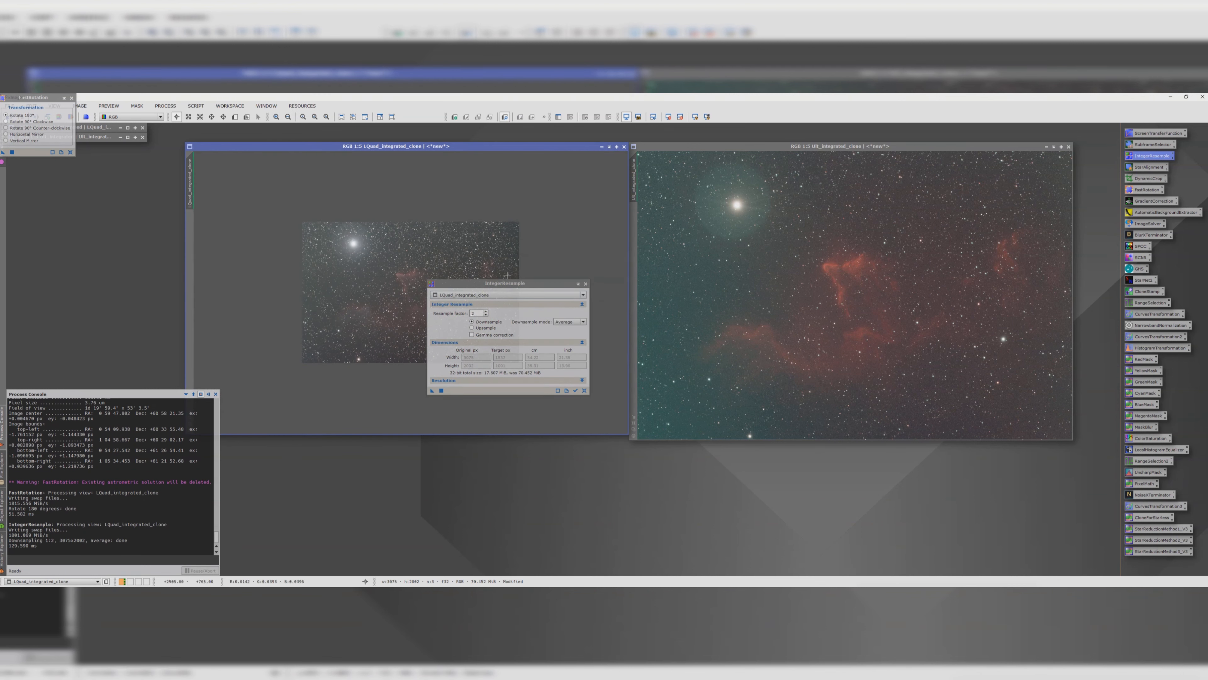
Step: Downsample the SII clone by a factor of 2 with the same IntegerResample settings and close the tool
click(492, 295)
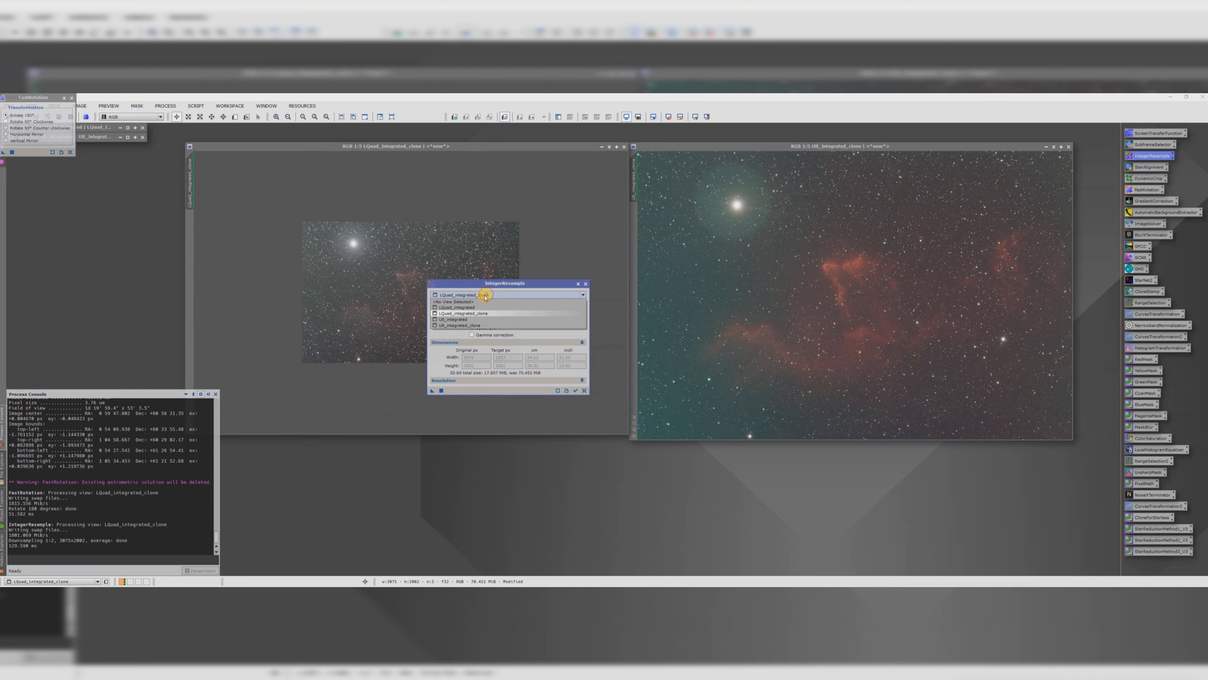
click(471, 326)
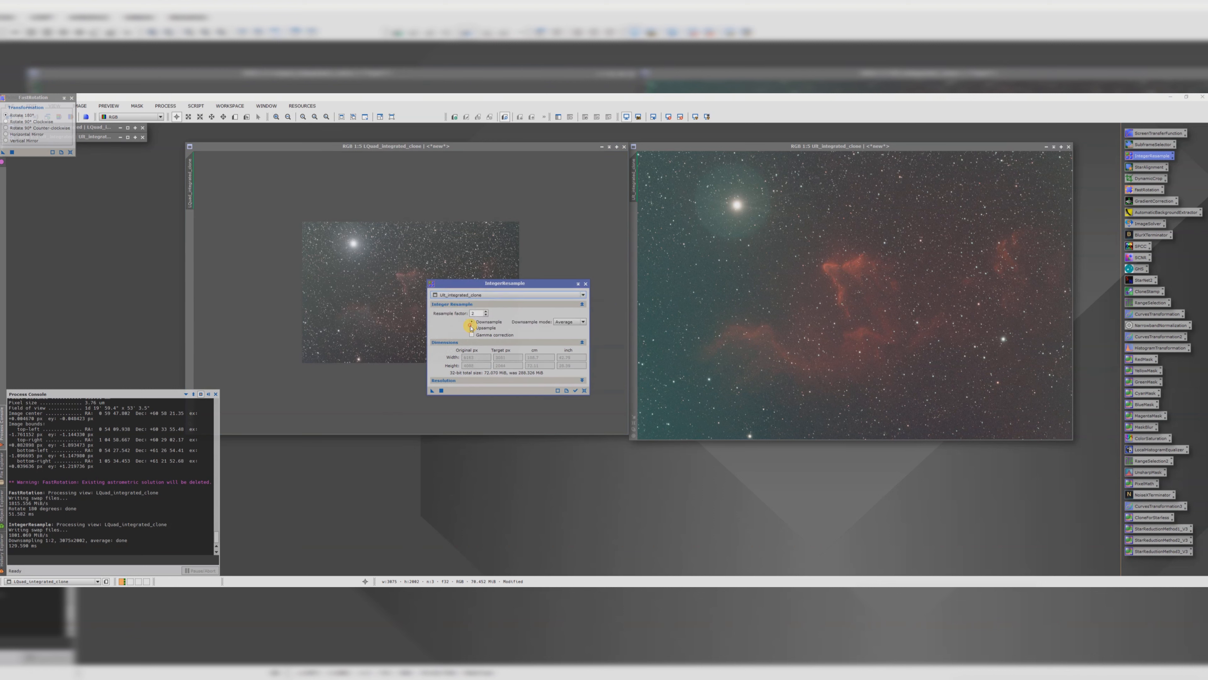
drag(430, 393, 800, 333)
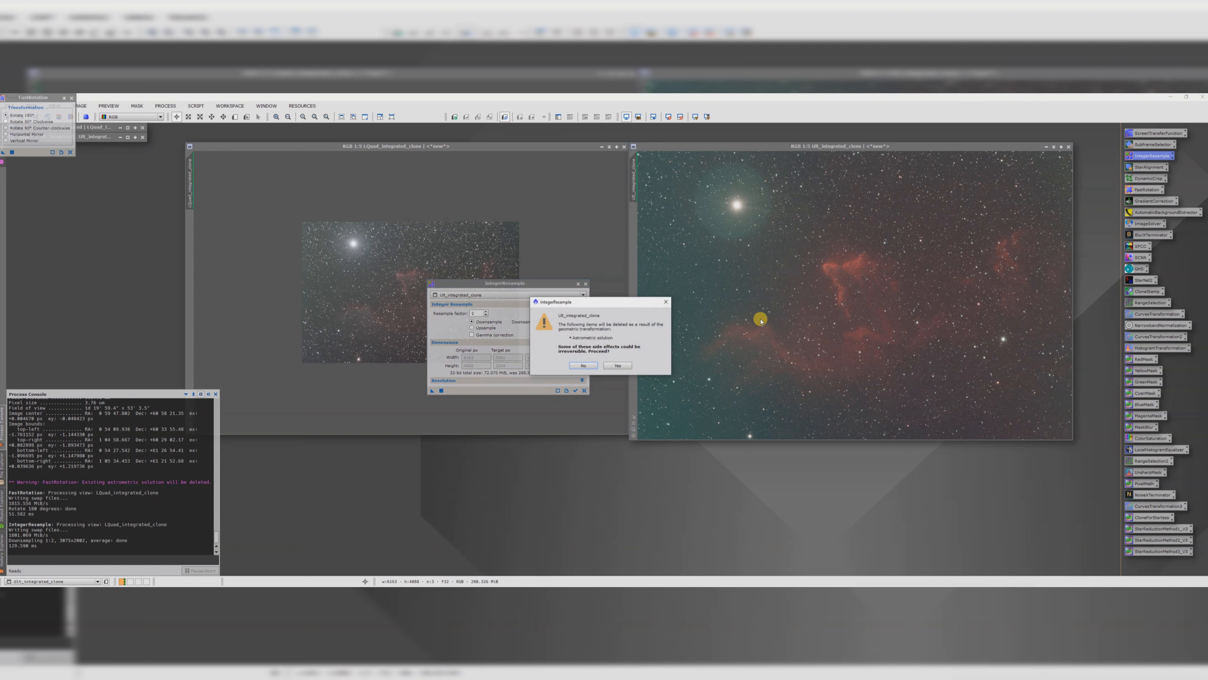
click(617, 365)
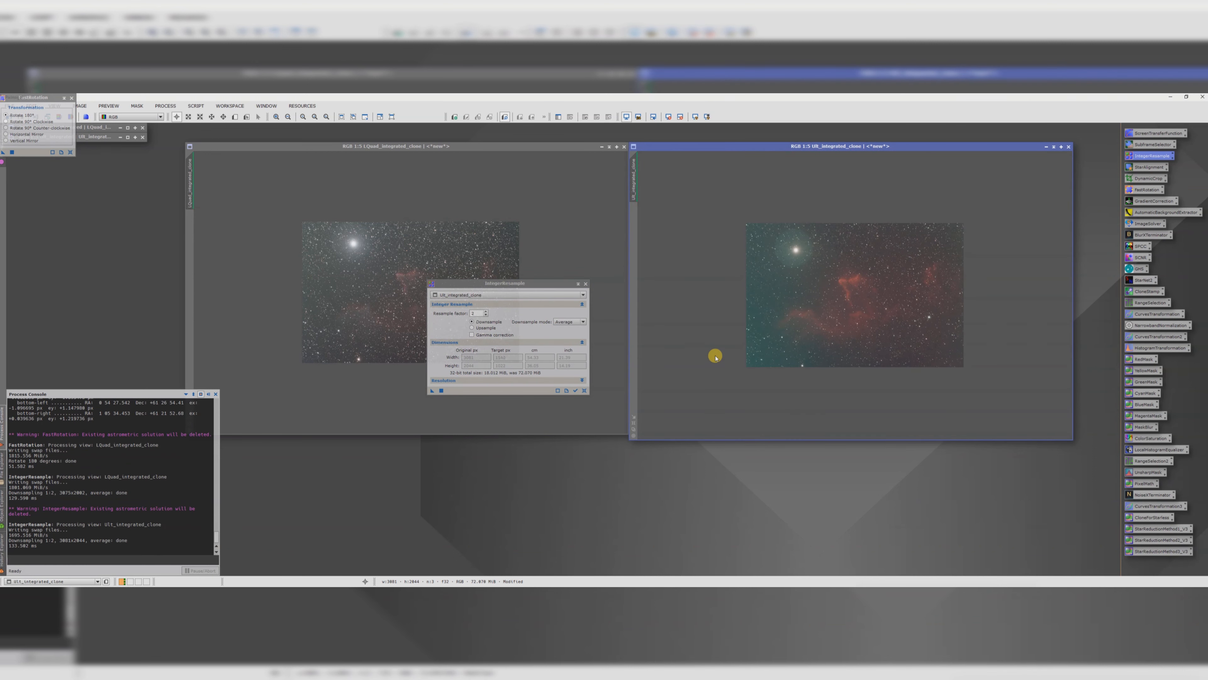
click(585, 283)
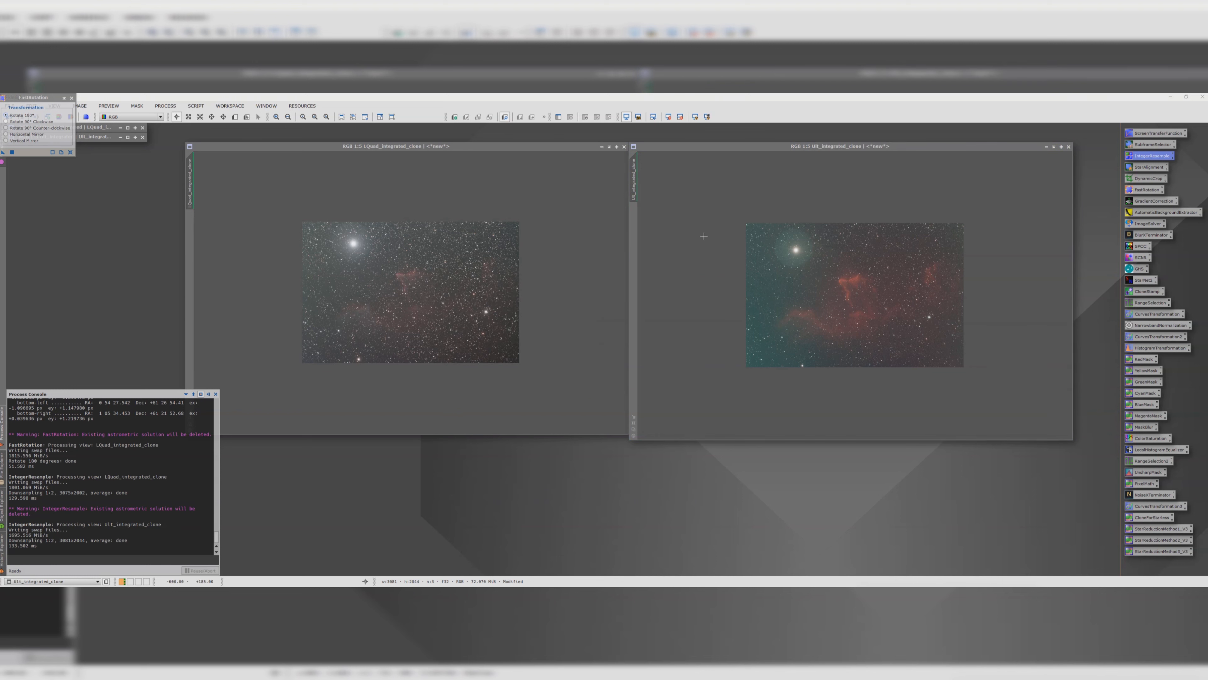
Step: Open StarAlignment and set its reference image to the Lquad_integrated_clone view
mouse_move(688, 145)
mouse_down()
mouse_move(237, 149)
mouse_move(432, 162)
mouse_move(682, 143)
mouse_up()
drag(633, 178, 190, 176)
drag(669, 146, 696, 146)
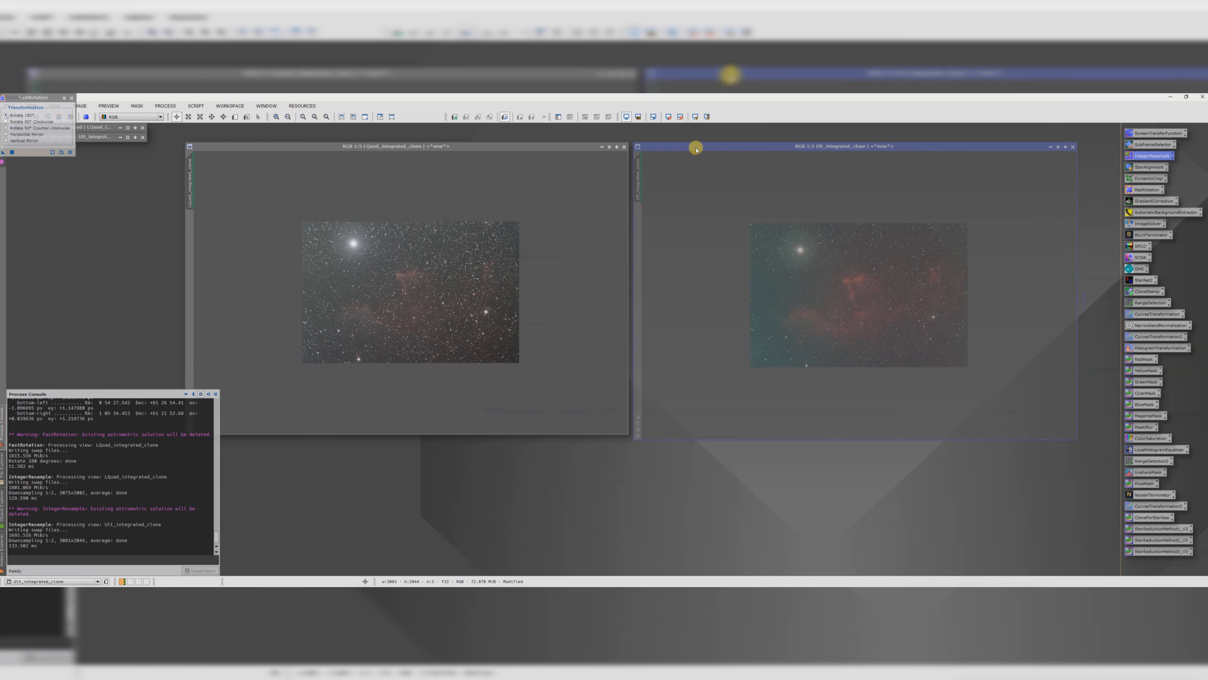
double_click(1144, 168)
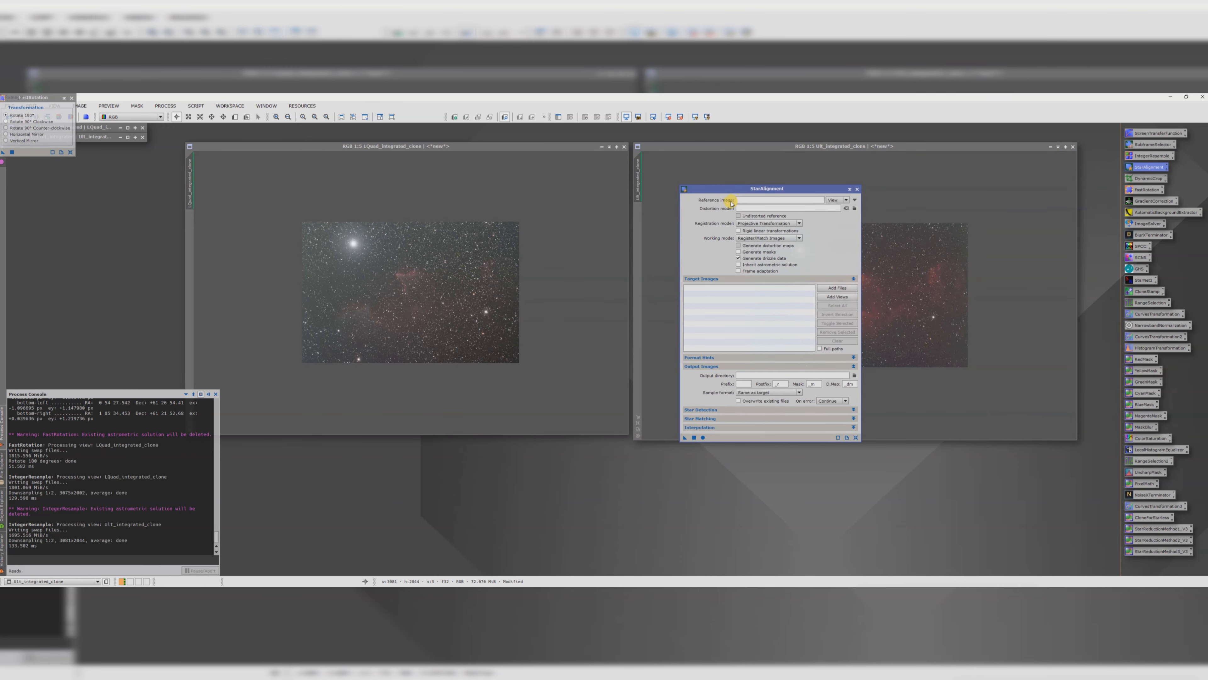
click(840, 200)
click(834, 200)
click(855, 200)
click(567, 329)
click(567, 347)
click(616, 351)
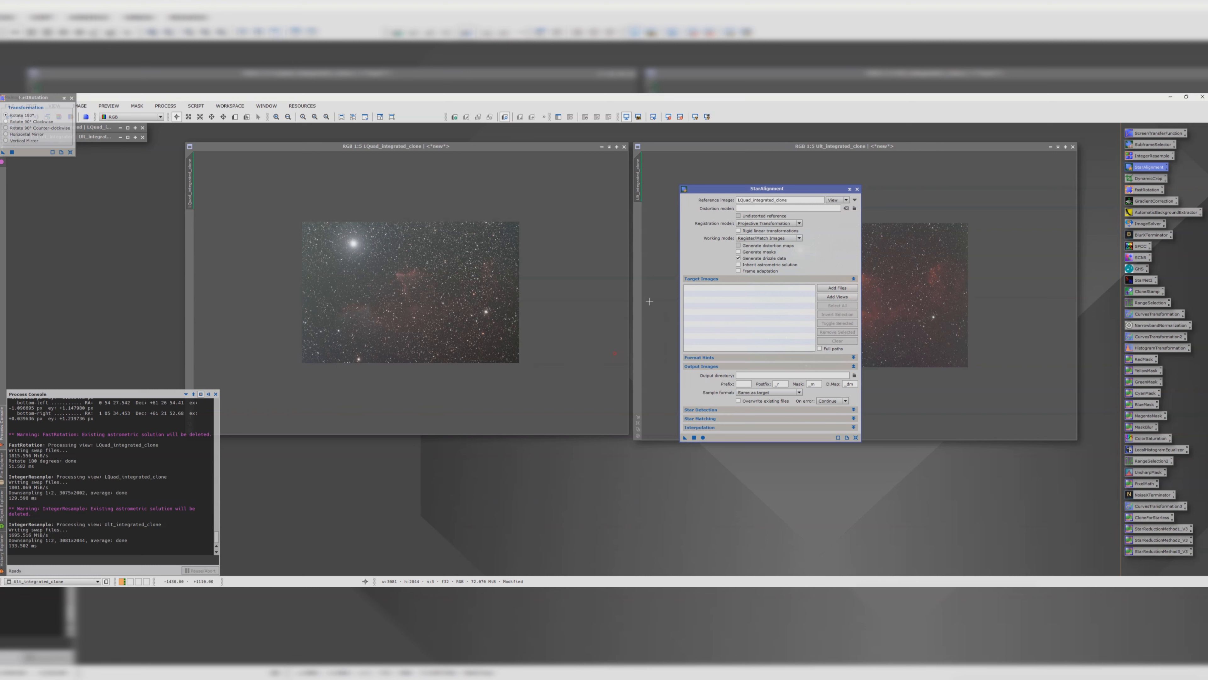
Step: Add the SII_integrated_clone view as the target image and run the star alignment
click(830, 297)
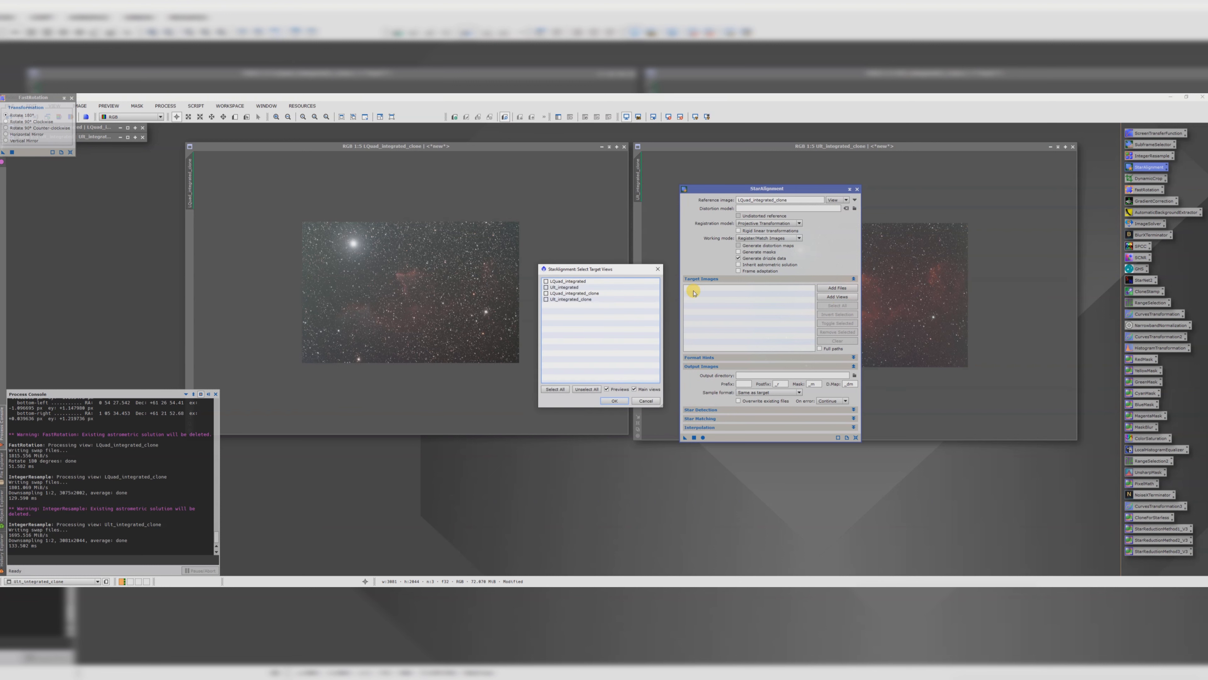
click(545, 299)
click(614, 401)
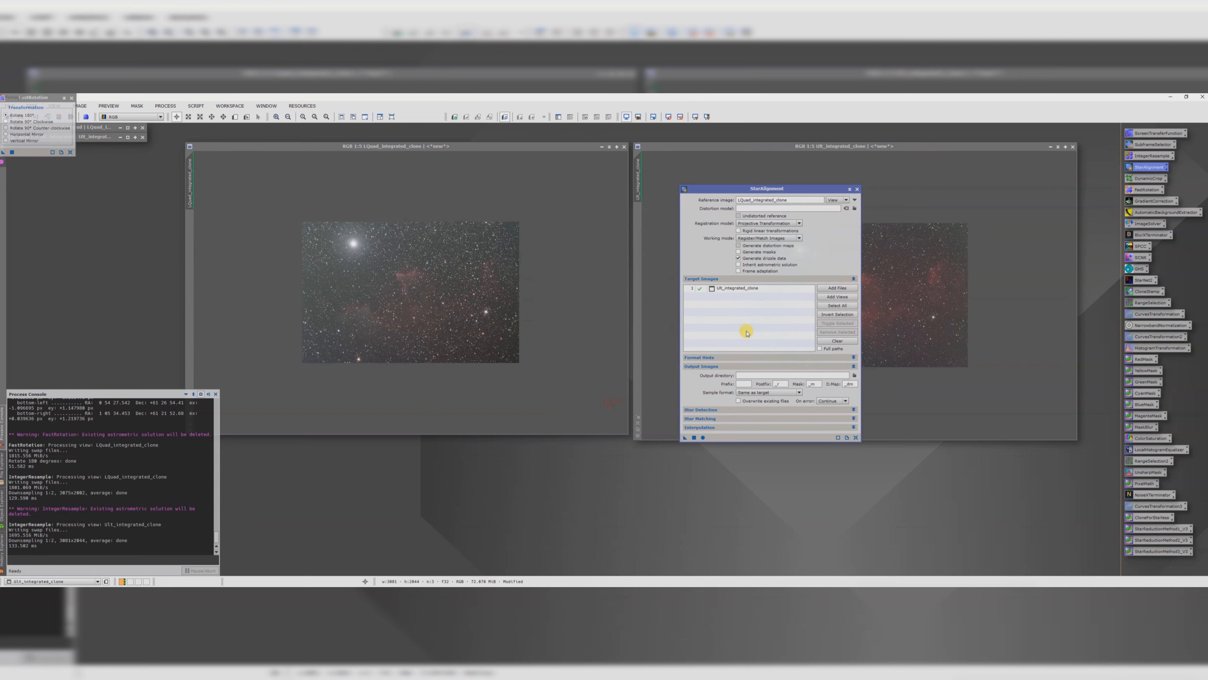
click(695, 438)
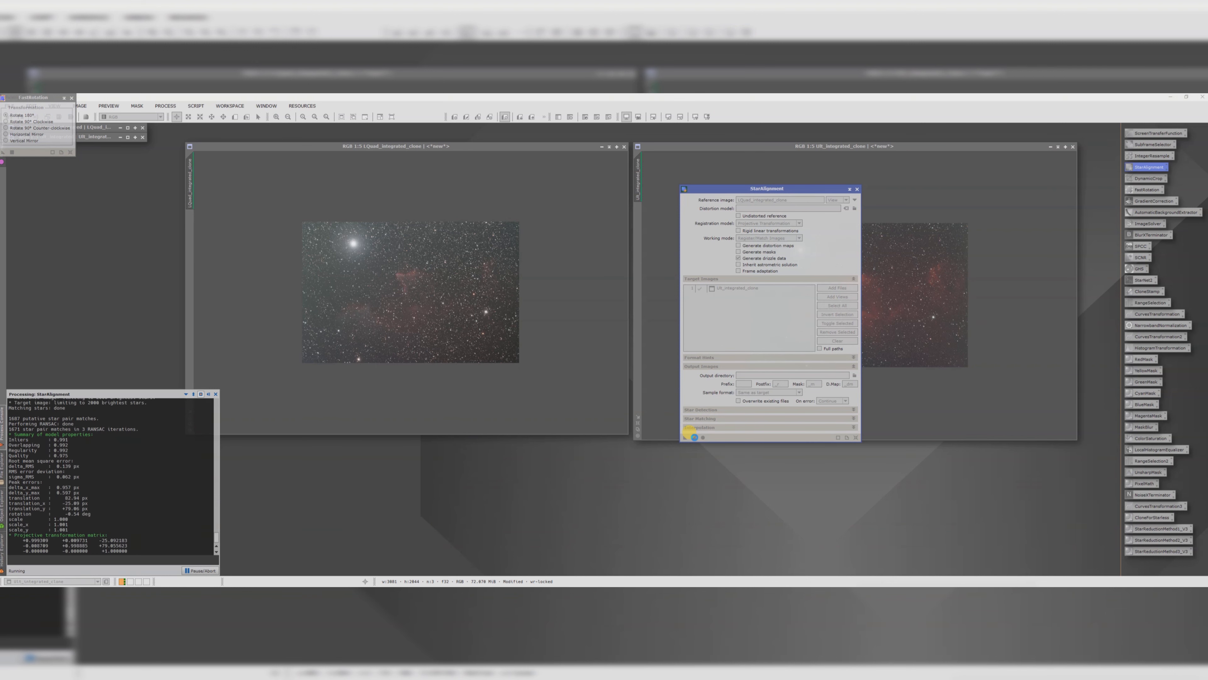
Step: Apply an automatic screen stretch to the registered SII image
drag(250, 172, 501, 259)
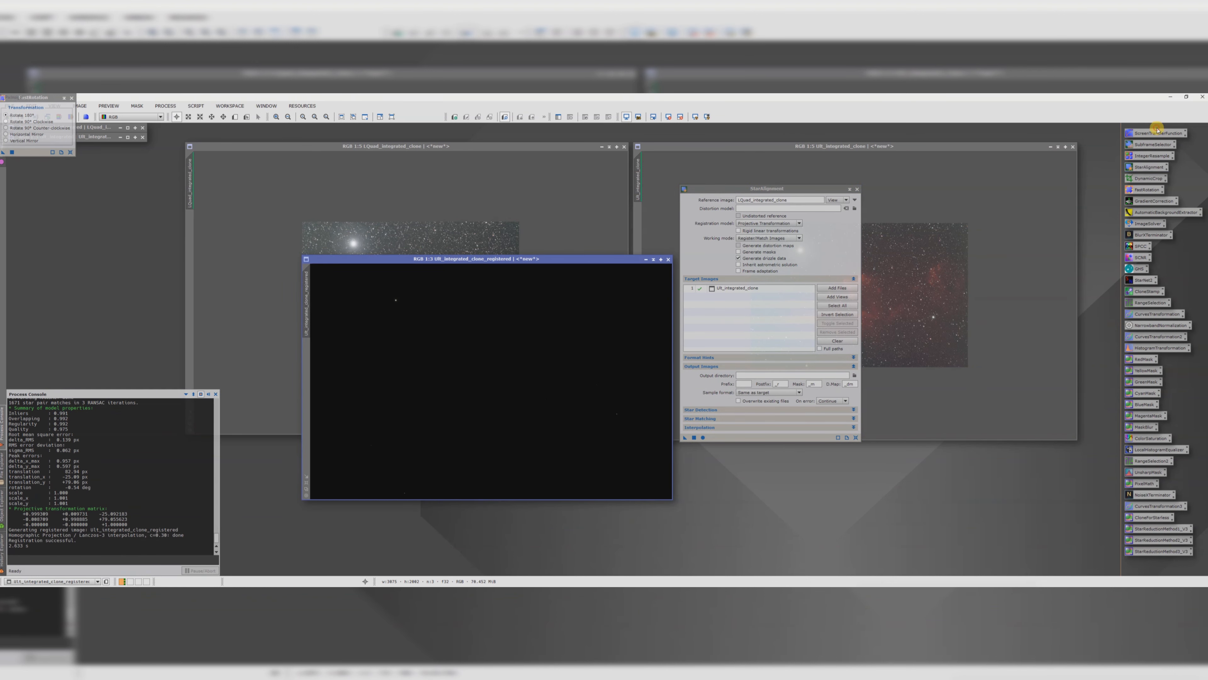
key(ctrl+o)
click(773, 415)
double_click(1157, 134)
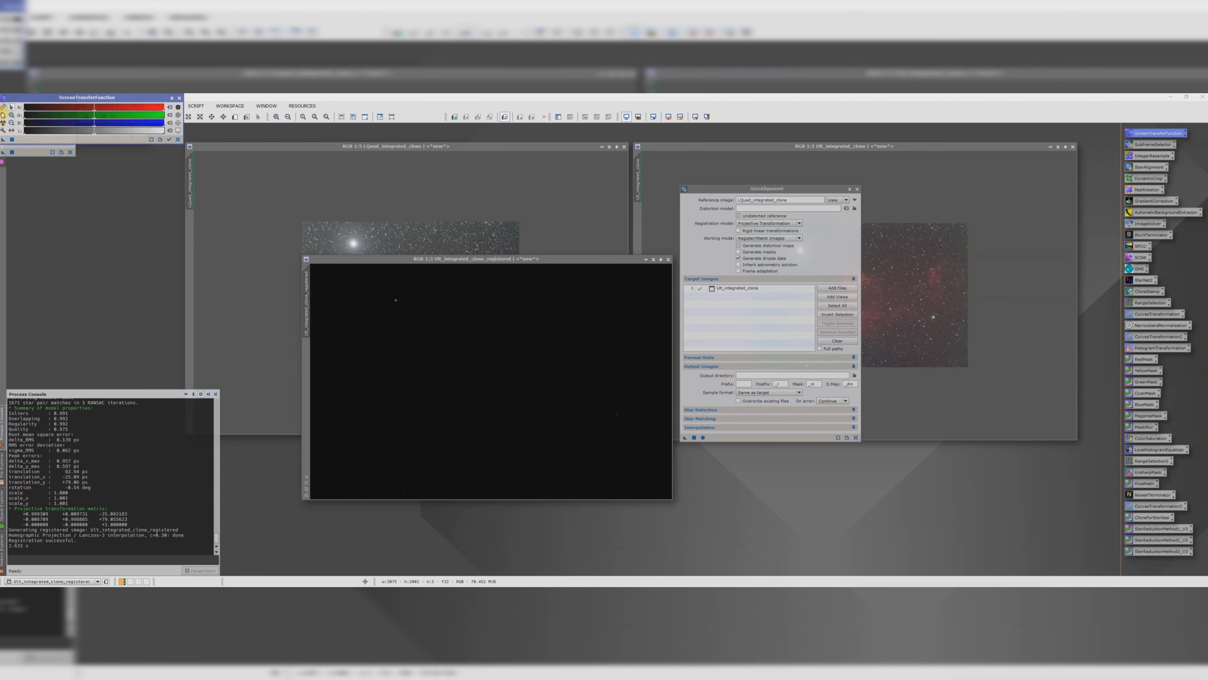
click(3, 123)
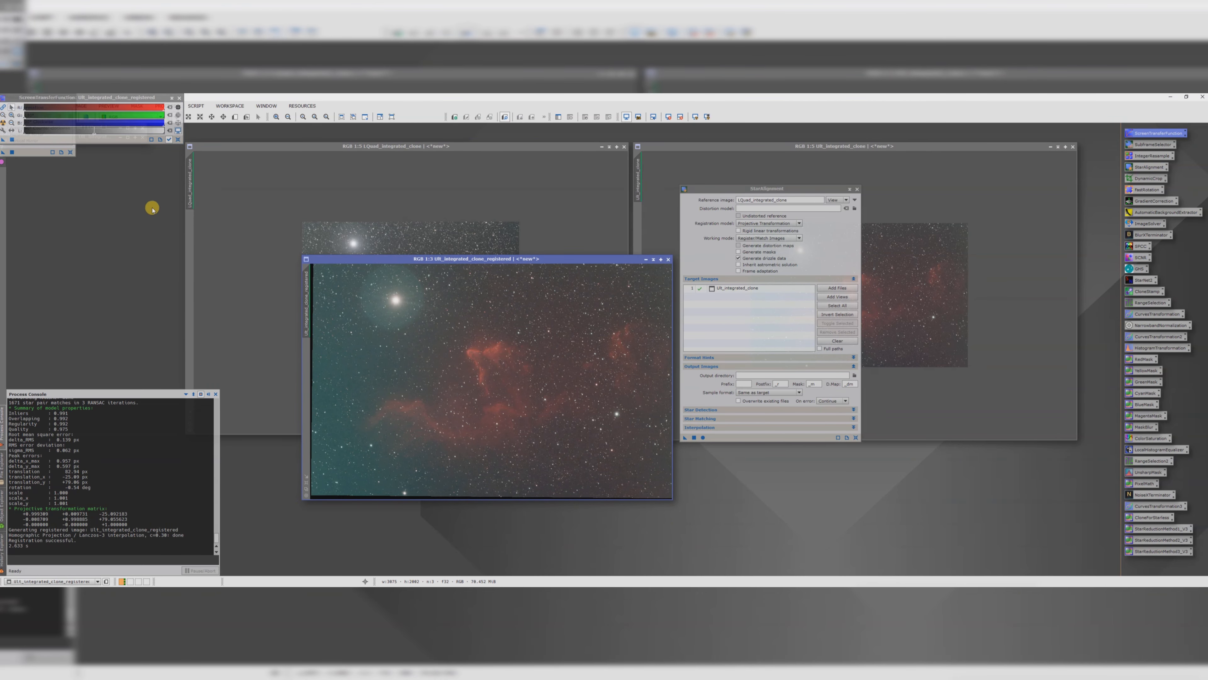
Step: Close StarAlignment and close the unregistered SII clone window without saving
click(857, 190)
click(1072, 146)
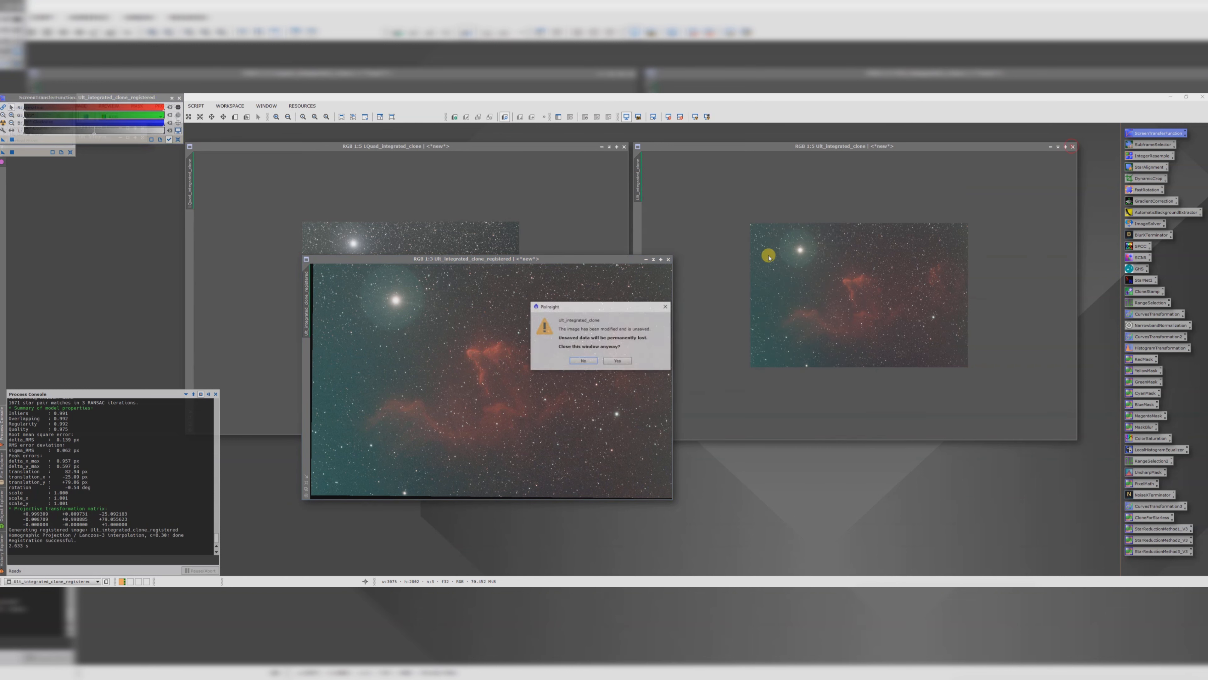
click(617, 360)
Step: Open DynamicCrop on the registered SII image and draw a crop box that trims the black borders
drag(478, 258, 818, 173)
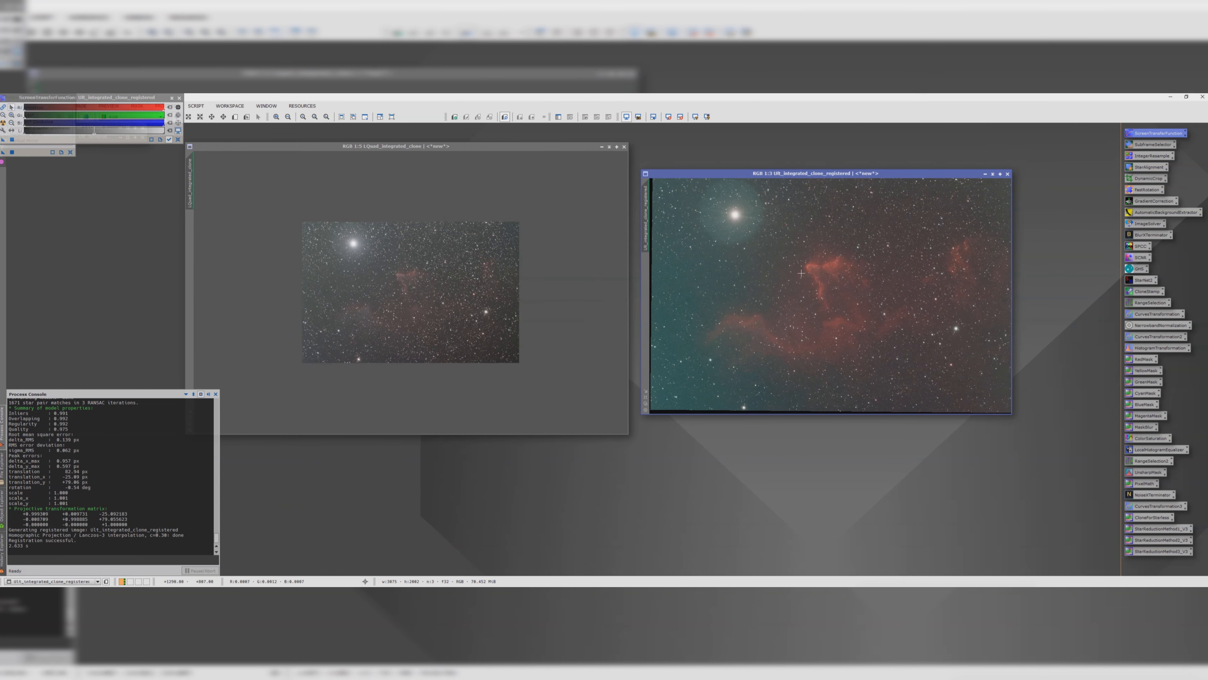
scroll(802, 274, up, 1)
scroll(802, 273, down, 2)
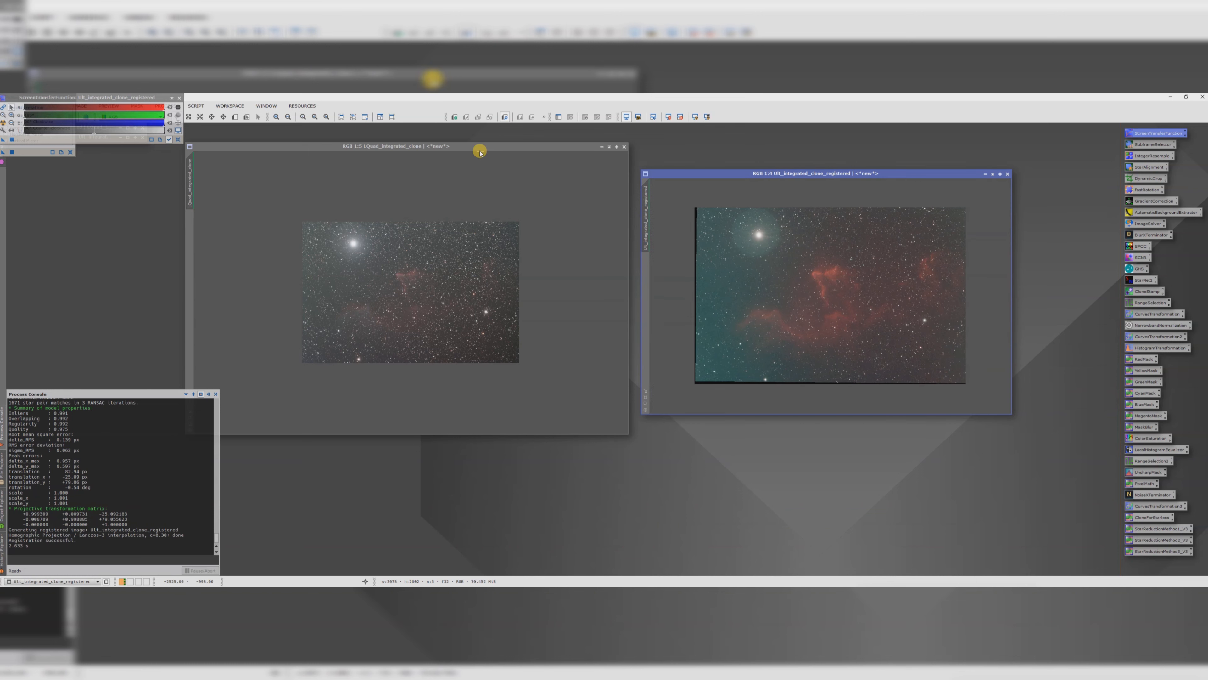
drag(475, 146, 486, 173)
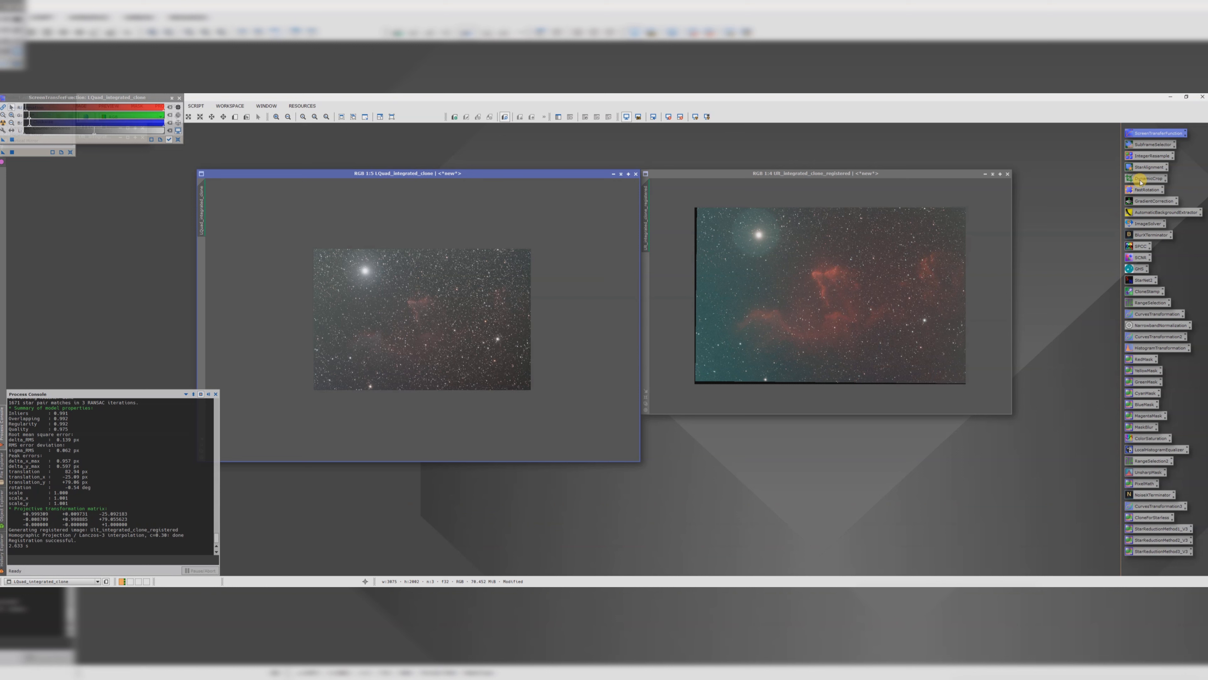
click(895, 173)
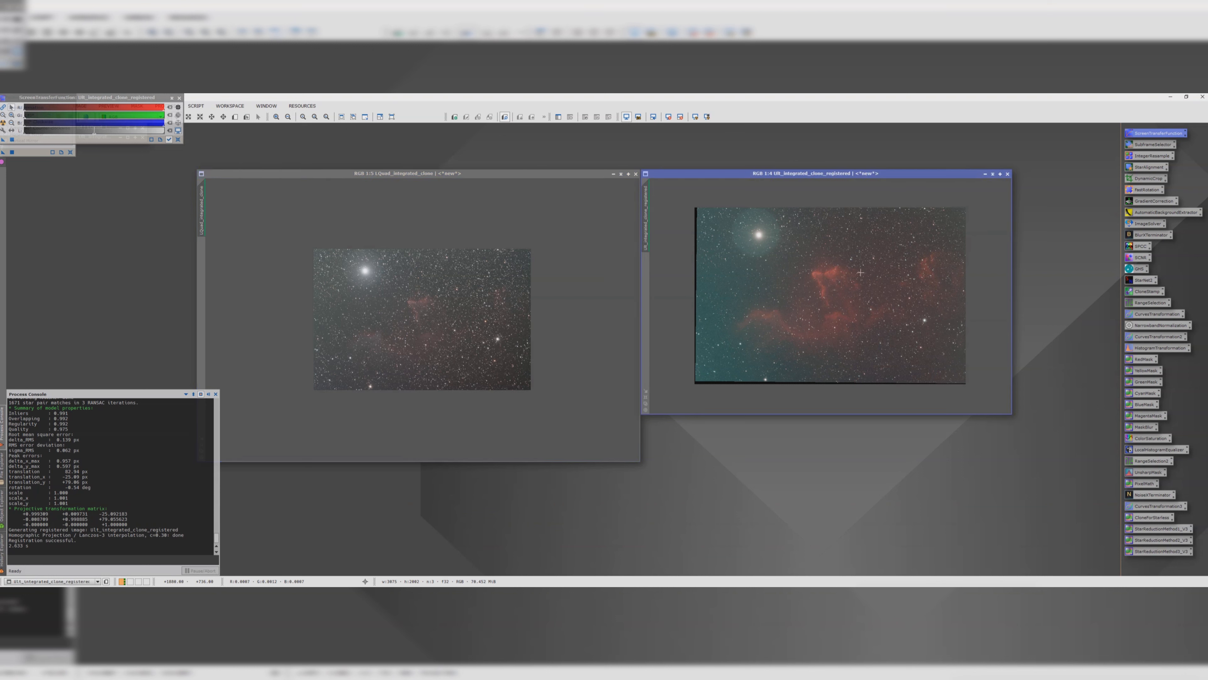
double_click(1147, 178)
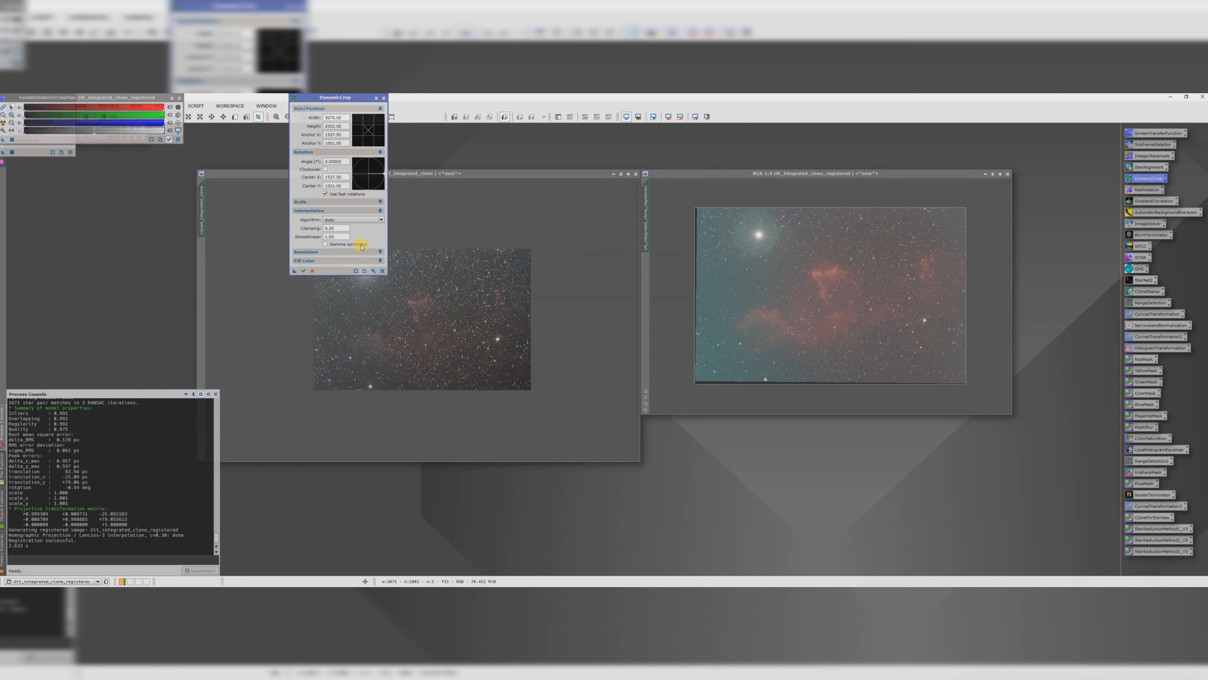
drag(695, 206, 700, 210)
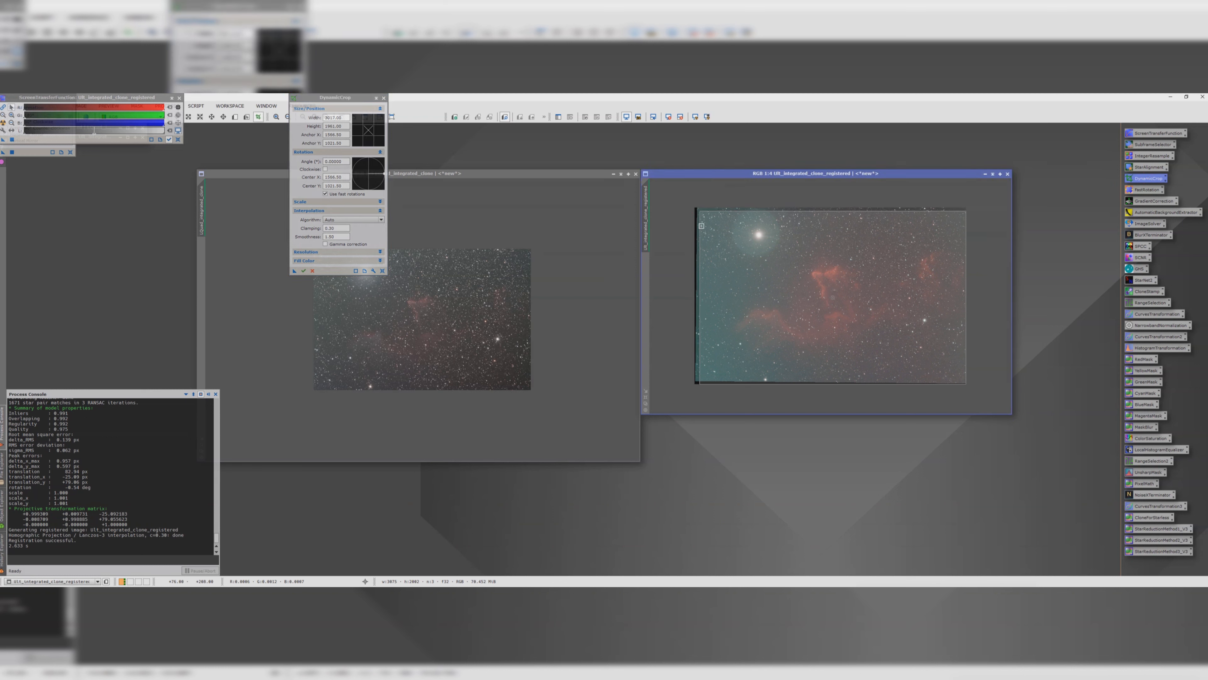
drag(718, 268, 715, 263)
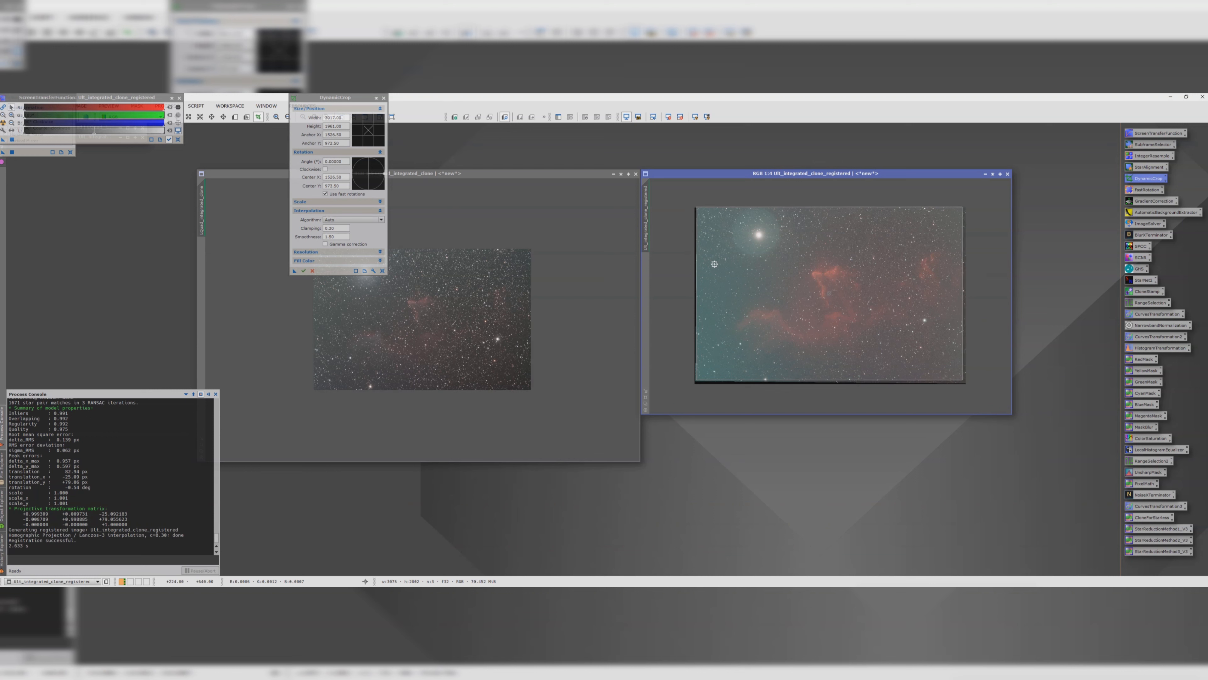
drag(960, 206, 957, 210)
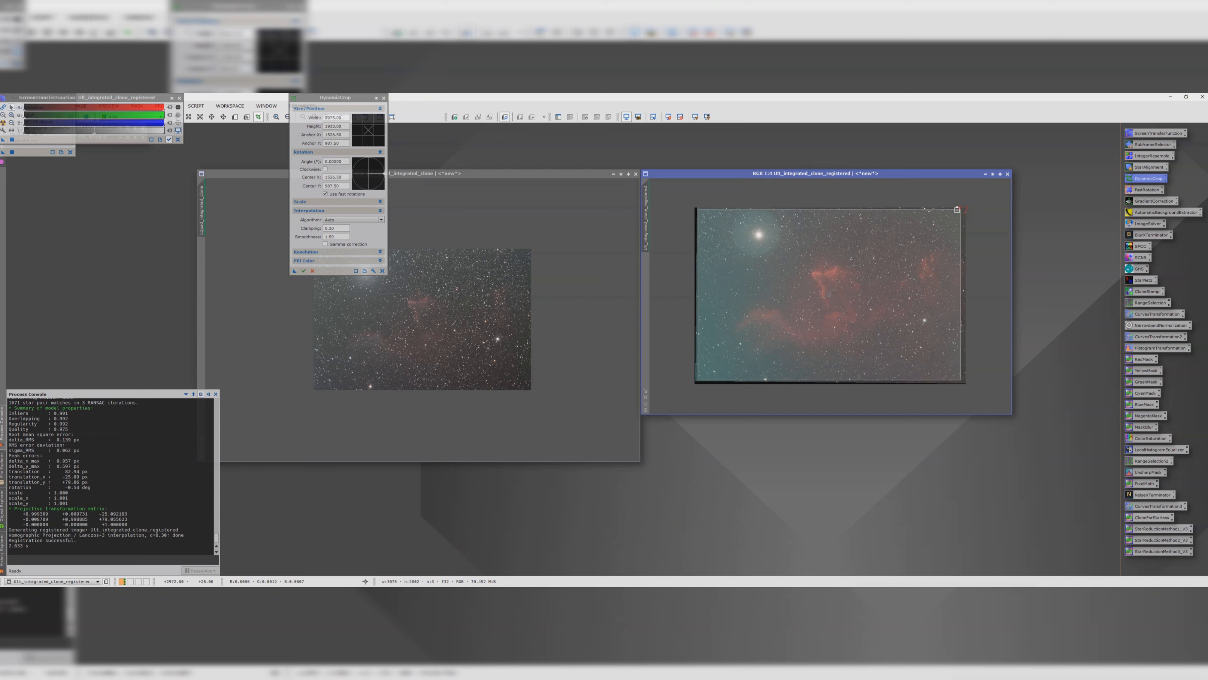
drag(901, 244, 901, 246)
drag(960, 210, 960, 209)
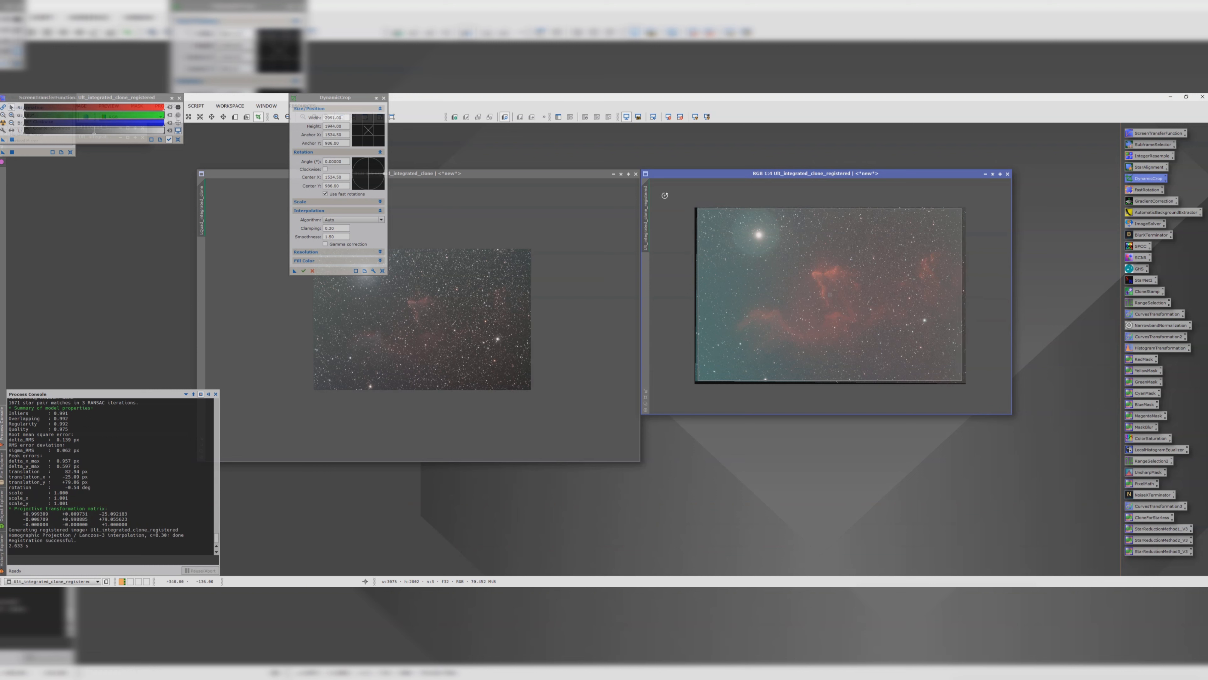
Step: Apply the crop to the Lquad_integrated_clone image and the registered SII image, then close DynamicCrop
drag(294, 272, 434, 327)
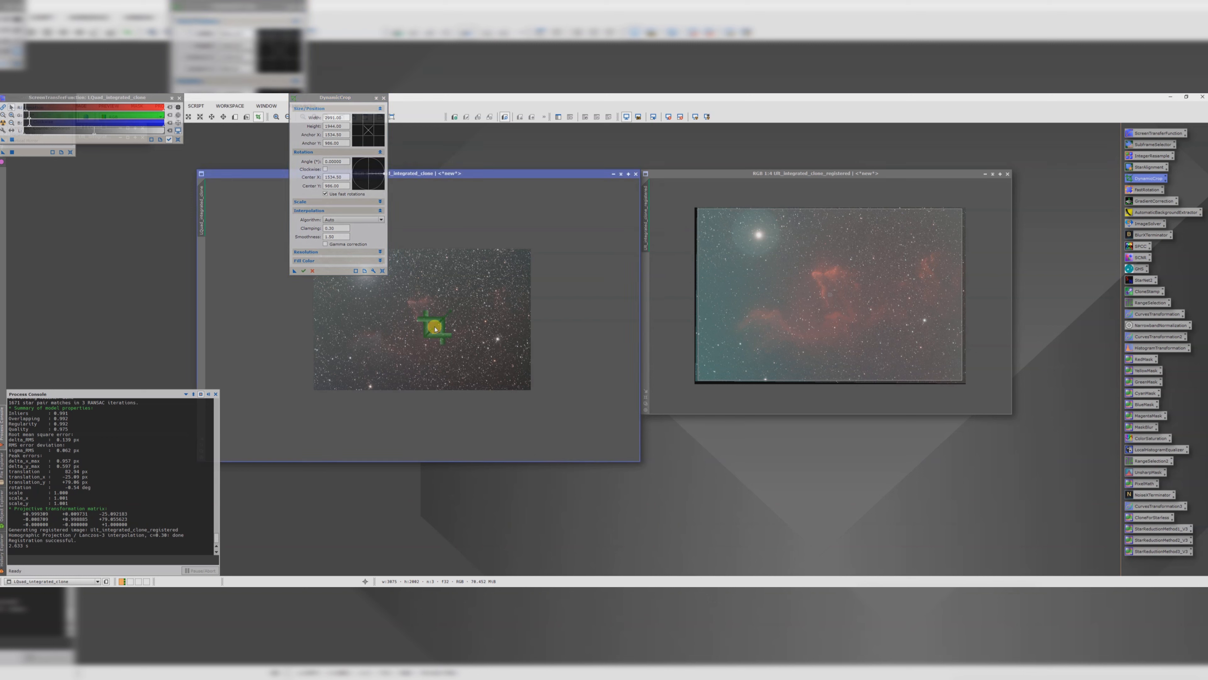
click(304, 271)
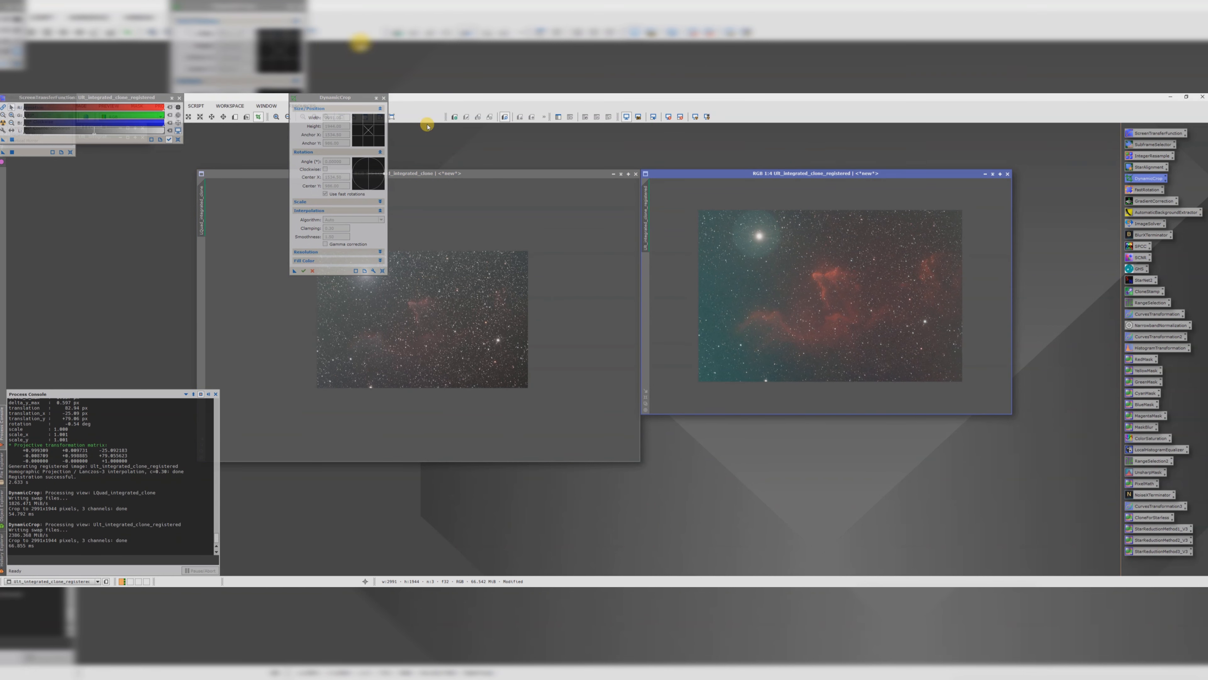
click(385, 100)
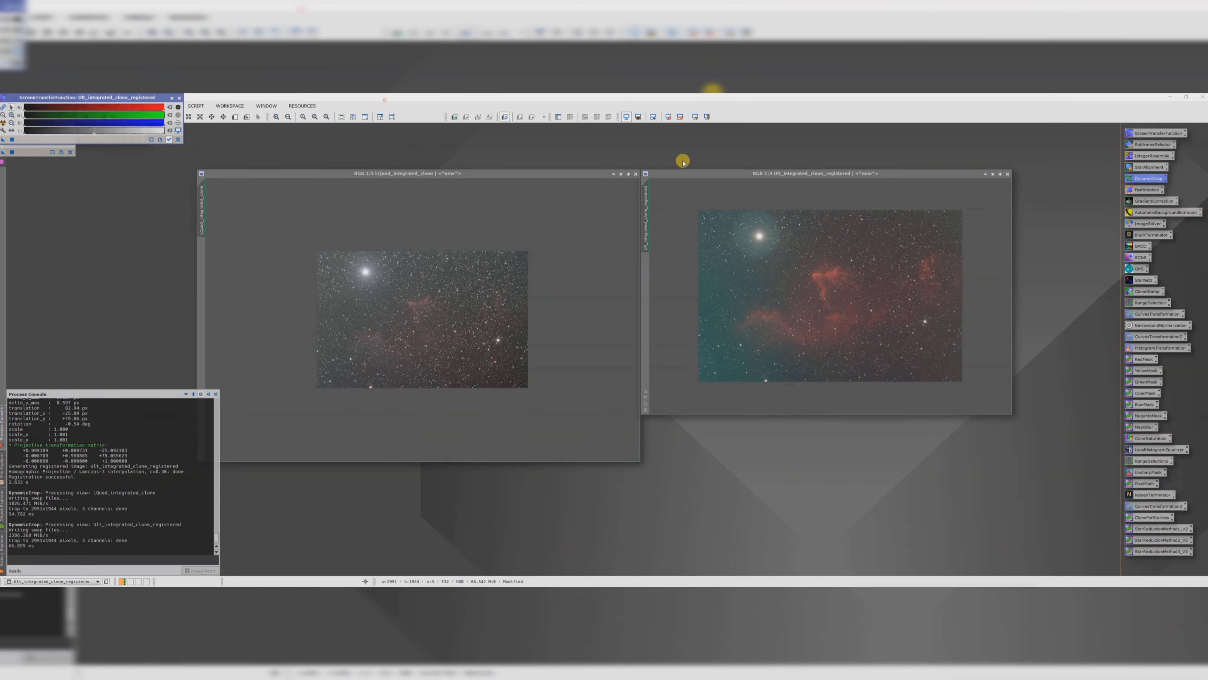
click(601, 169)
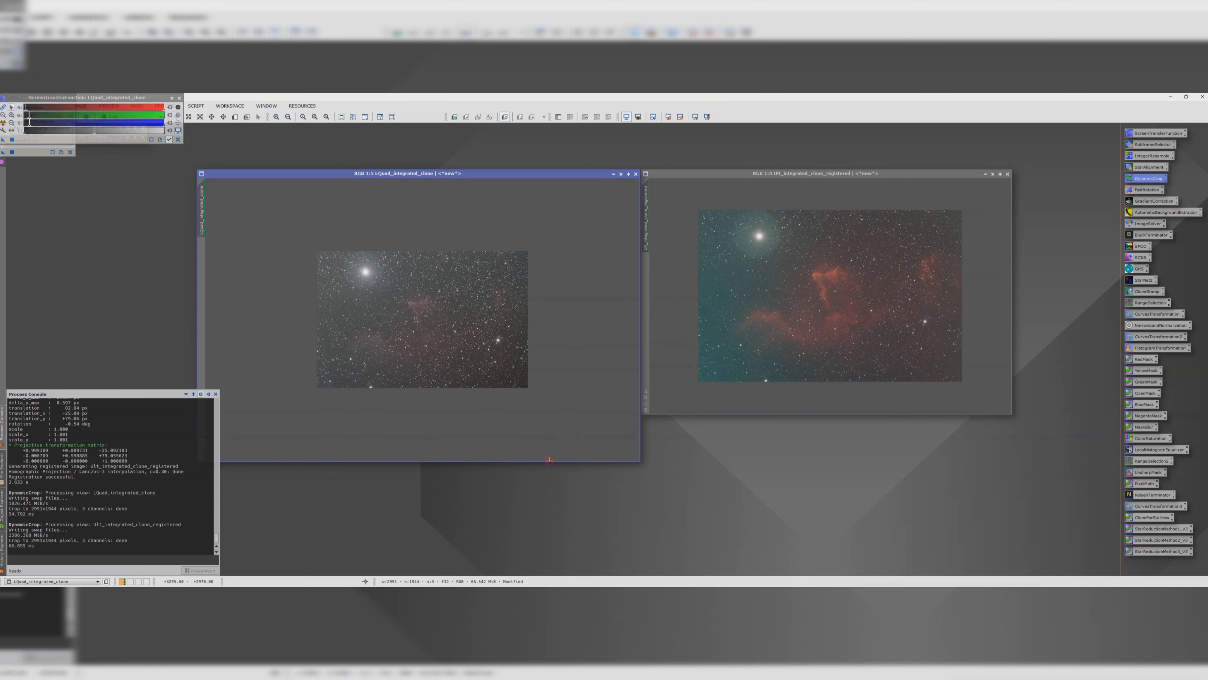
drag(549, 454, 547, 392)
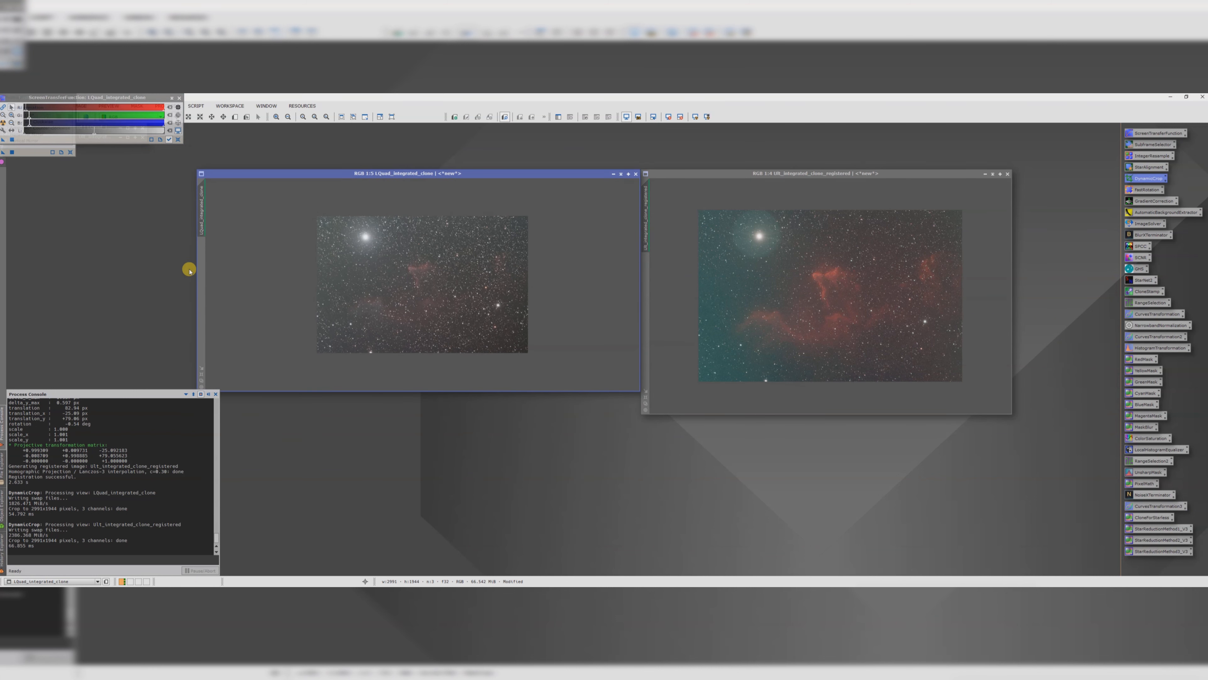
drag(195, 269, 315, 274)
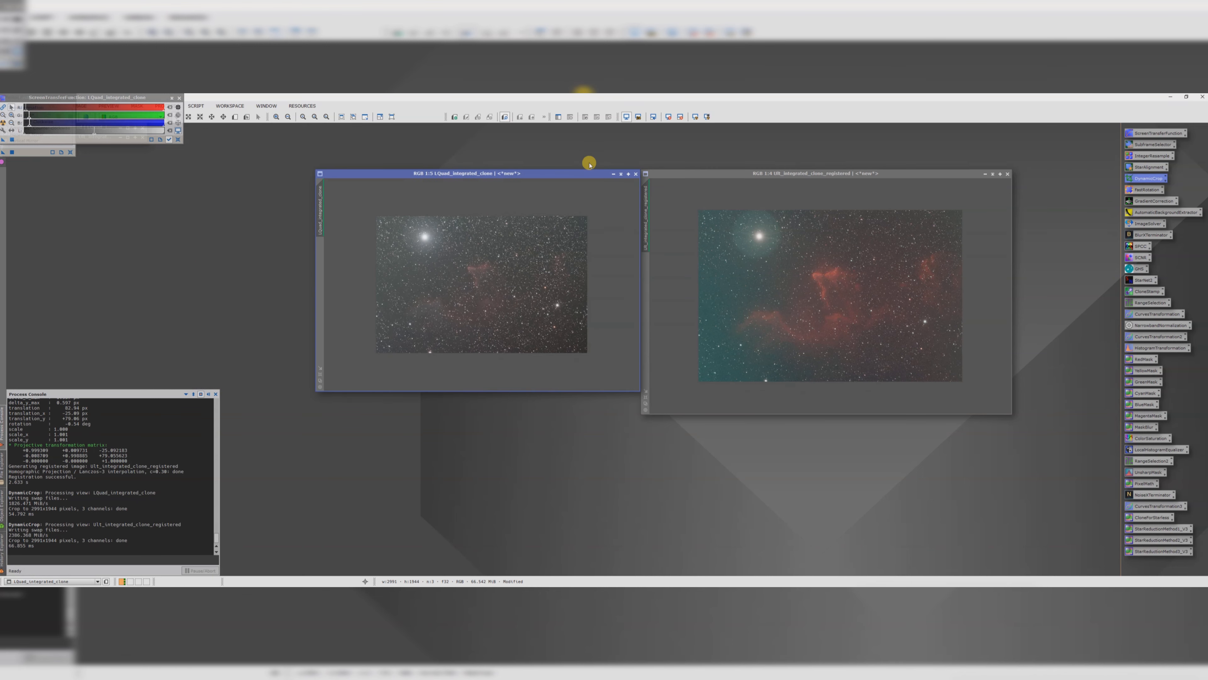
click(682, 174)
drag(576, 173, 895, 164)
drag(957, 204, 1000, 202)
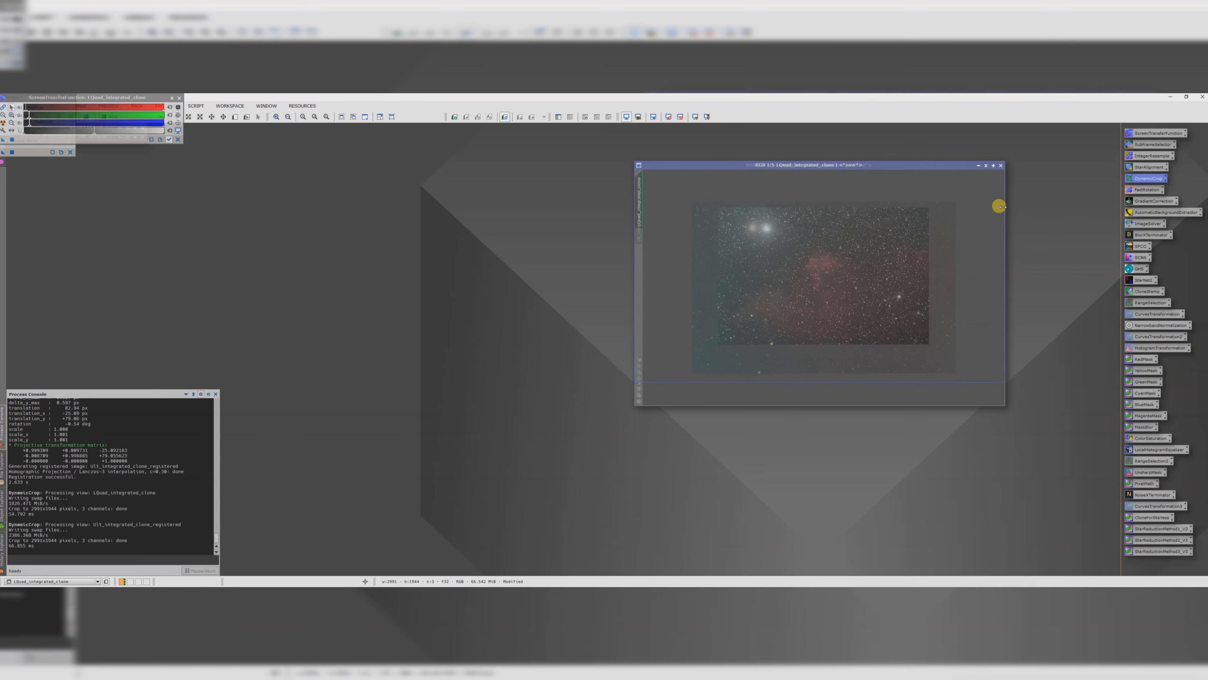
click(967, 385)
drag(848, 165, 736, 217)
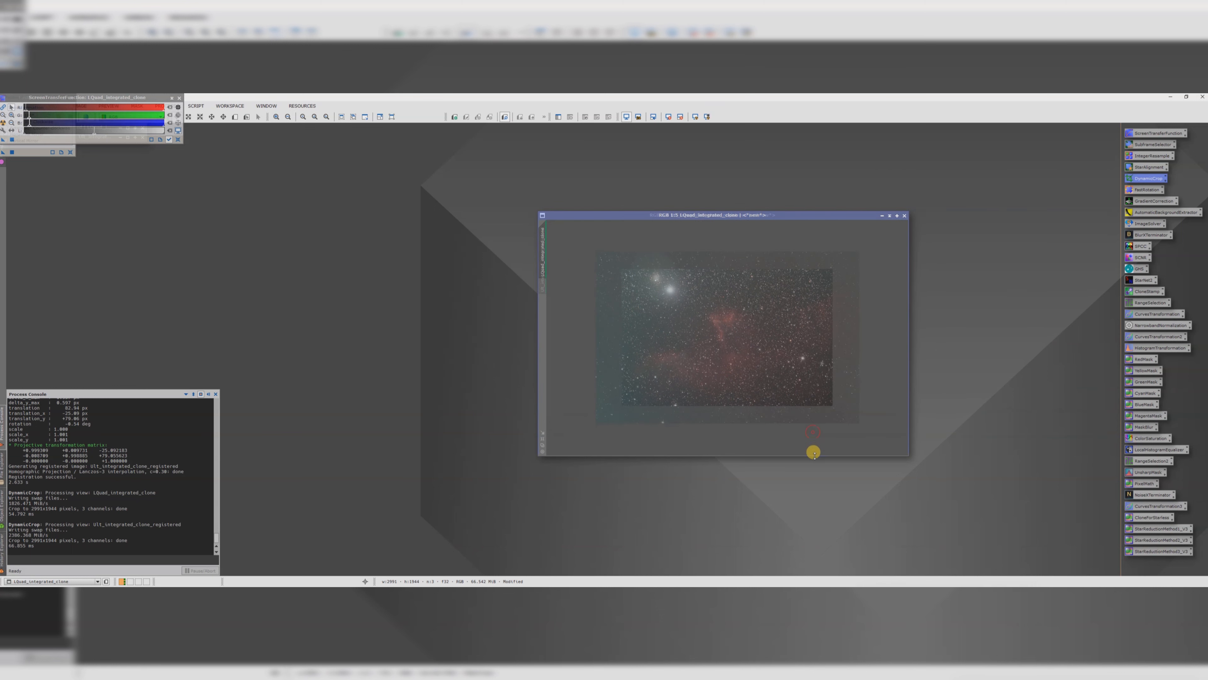
drag(669, 216, 336, 194)
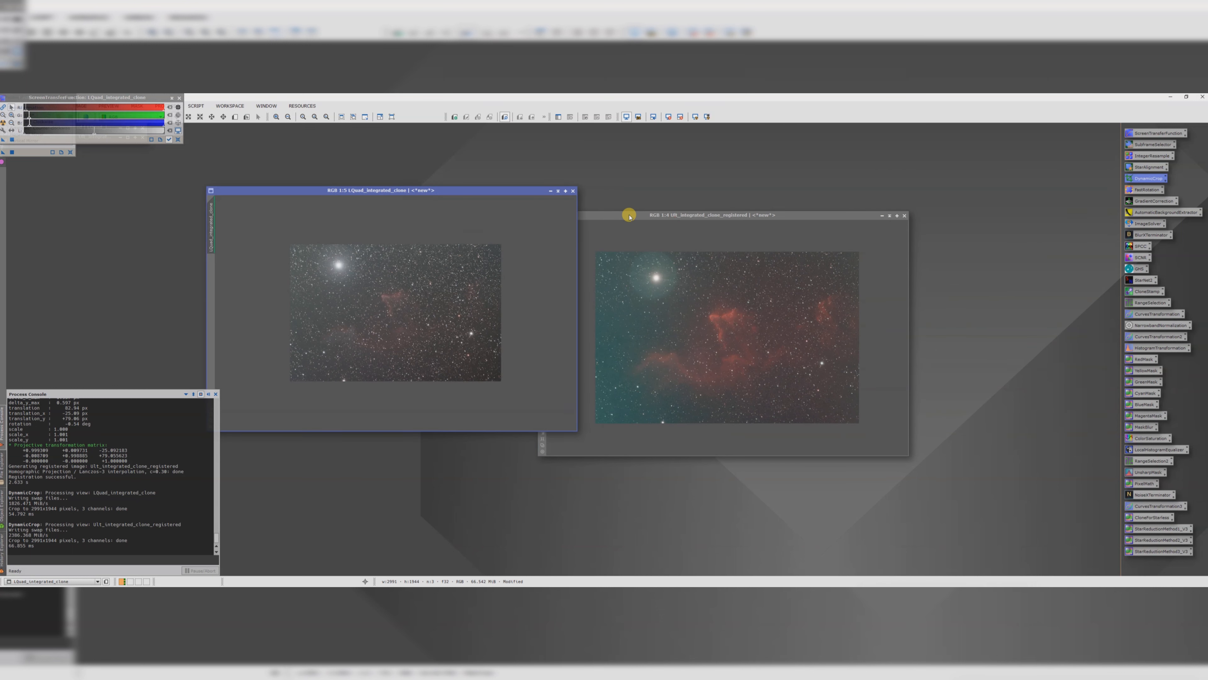
drag(628, 213, 779, 164)
drag(693, 201, 213, 234)
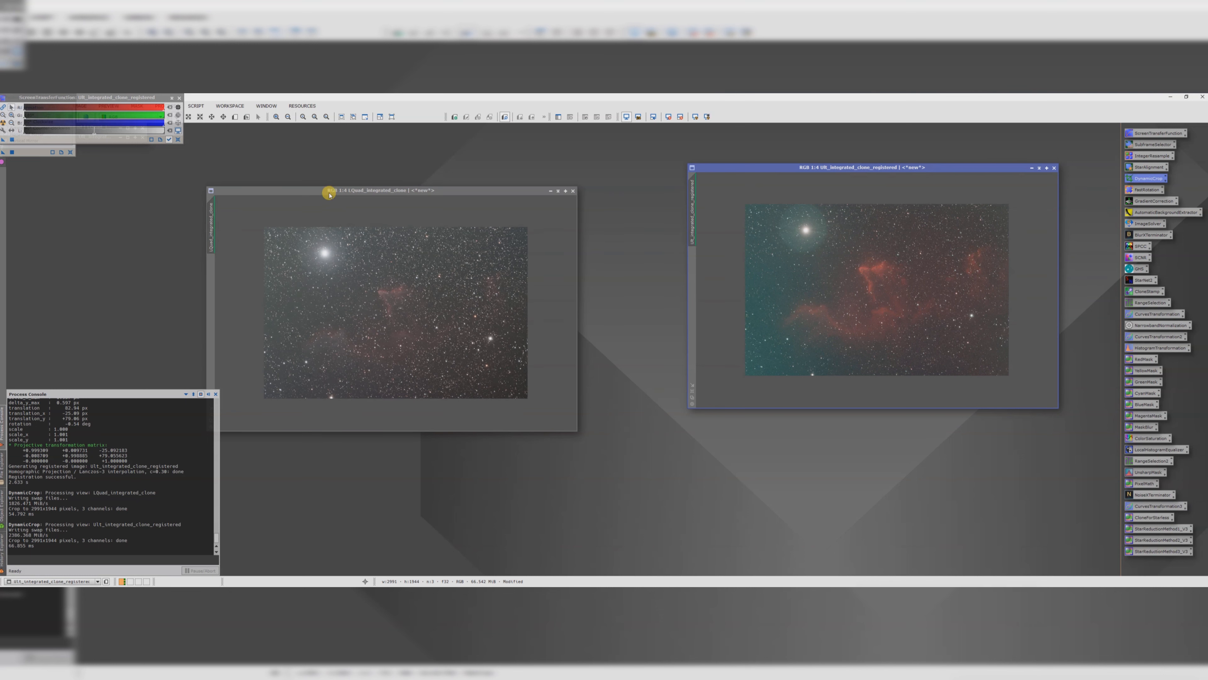
drag(331, 192, 816, 170)
Step: Flip between the cropped L and SII image windows to compare their framing and alignment
key(ctrl+Page_Down)
key(ctrl+Page_Down)
key(ctrl+Page_Down)
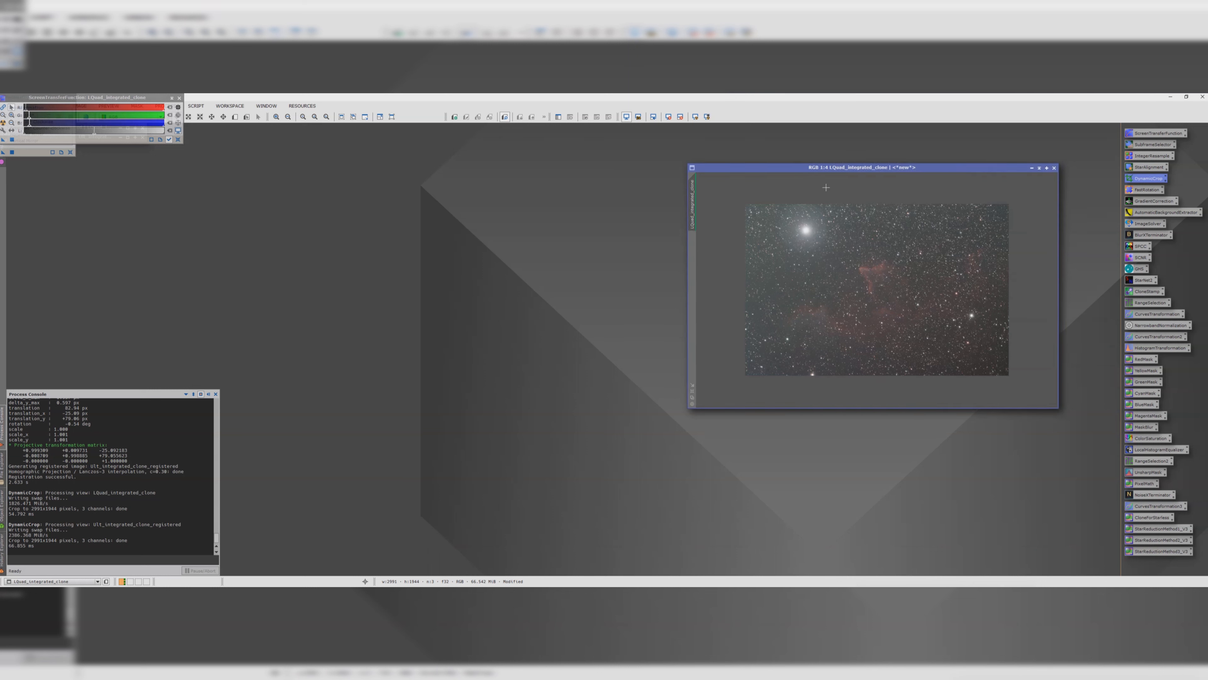
key(ctrl+Page_Down)
key(ctrl+Page_Down)
key(ctrl+Page_Down)
key(ctrl+Page_Down)
key(ctrl+Page_Down)
key(ctrl+Page_Down)
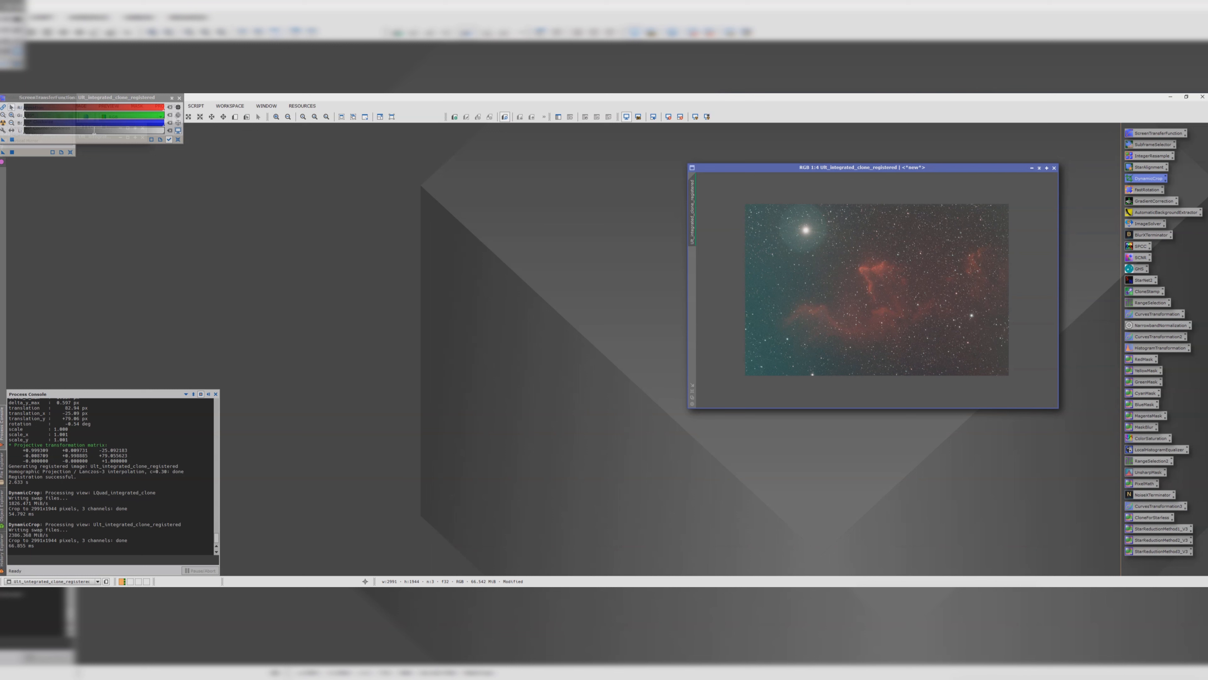
key(ctrl+Page_Down)
key(ctrl+Page_Down)
key(ctrl+Page_Down)
key(ctrl+Page_Down)
key(ctrl+Page_Down)
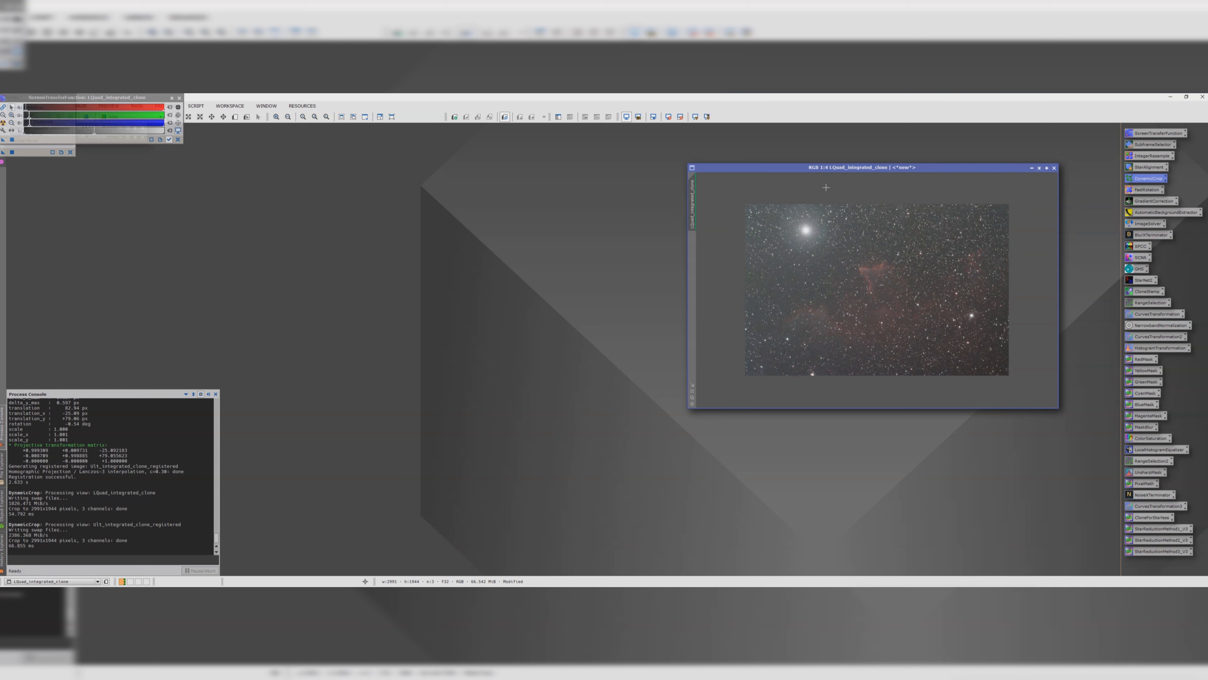
key(ctrl+Page_Down)
key(ctrl+Page_Down)
key(ctrl+Page_Down)
key(ctrl+Page_Down)
key(ctrl+Page_Down)
key(ctrl+Page_Down)
key(ctrl+Page_Down)
key(ctrl+Page_Down)
drag(842, 168, 455, 165)
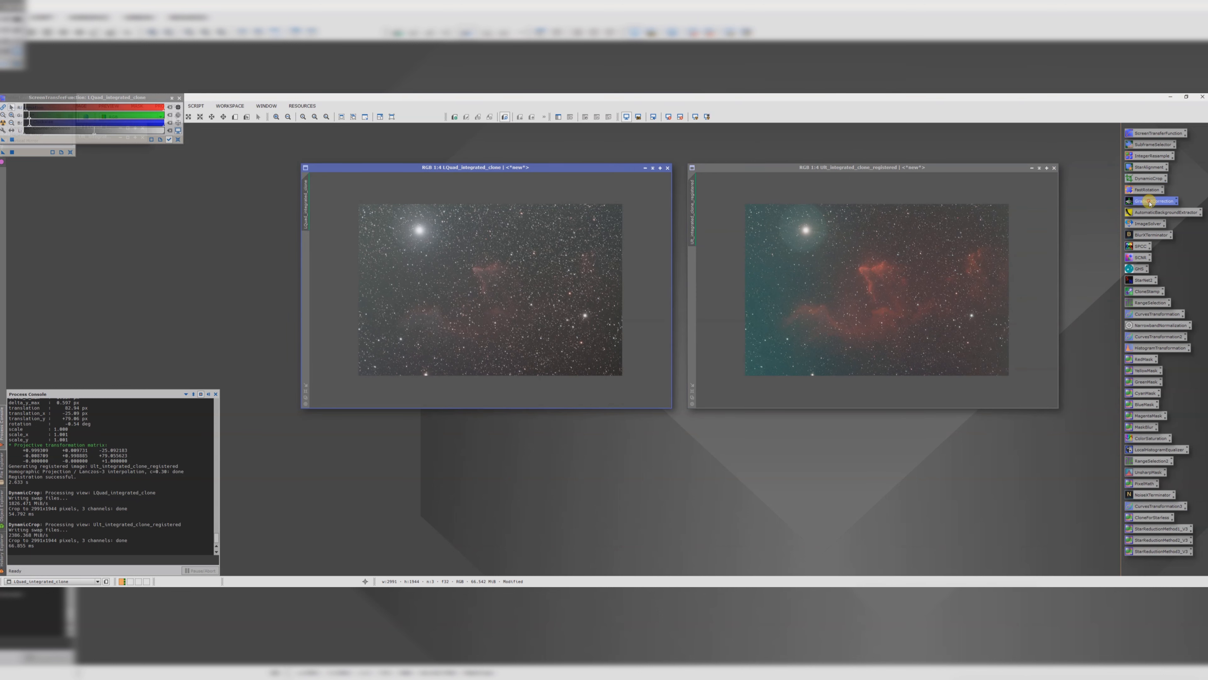
Step: Apply GradientCorrection with default settings to both the L and the registered SII images, then close it
double_click(1138, 202)
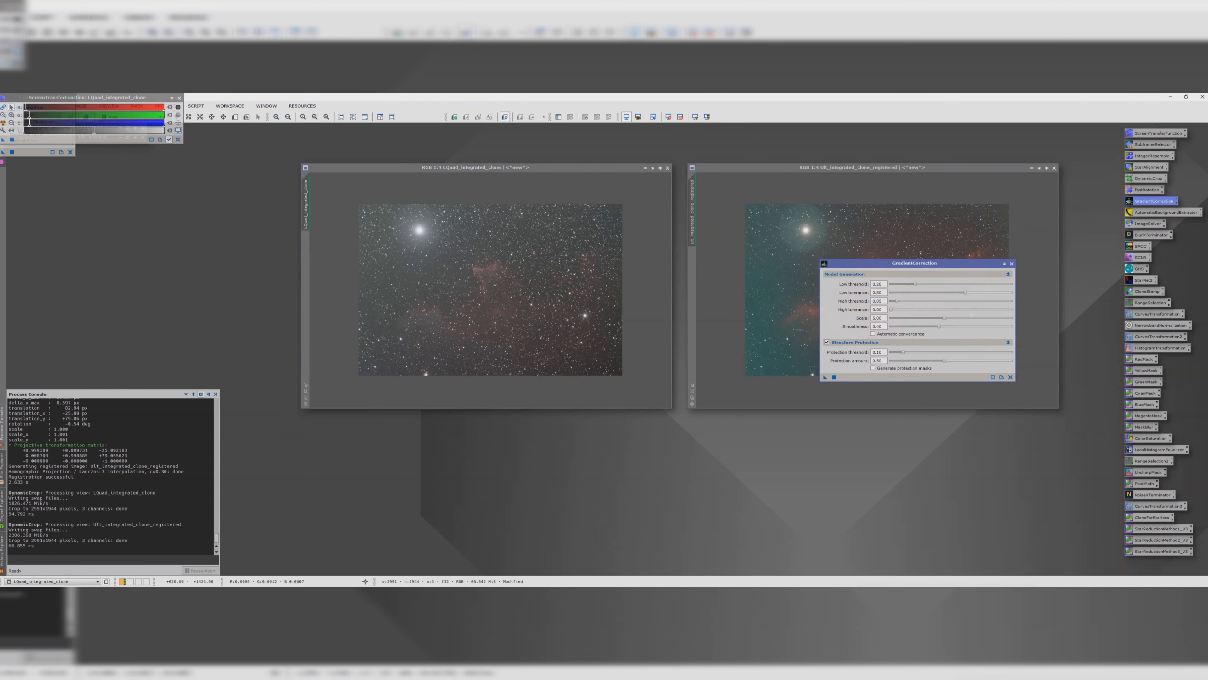
drag(824, 379, 490, 316)
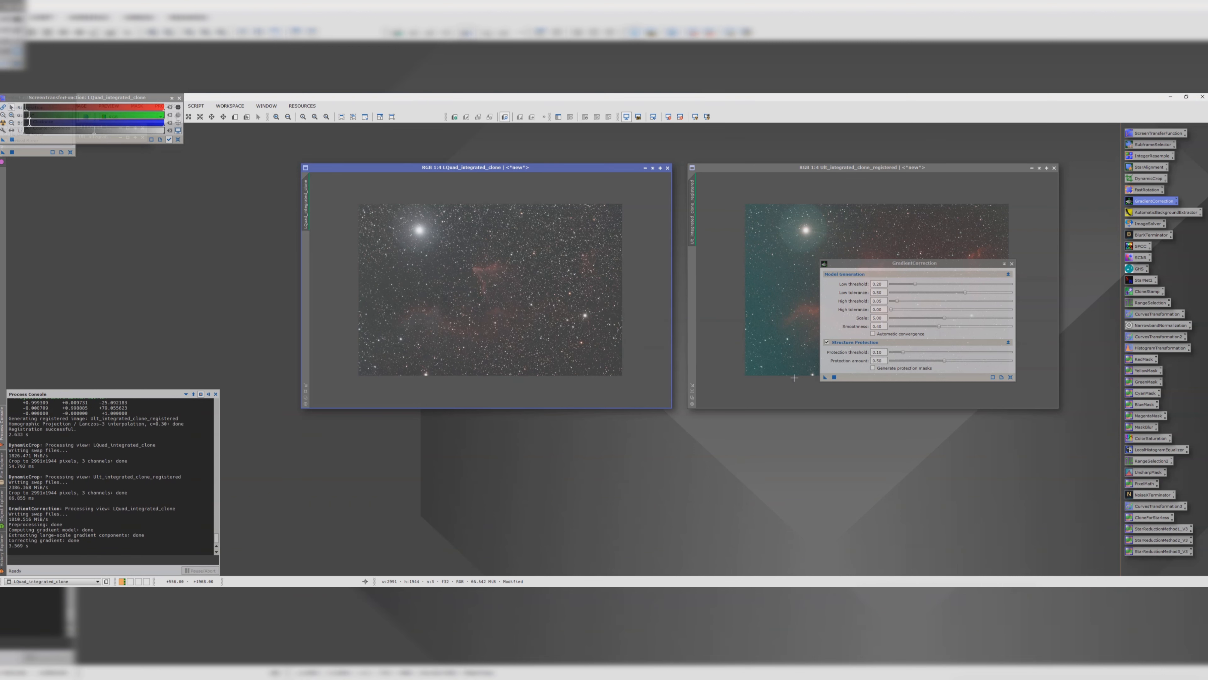
drag(824, 377, 764, 314)
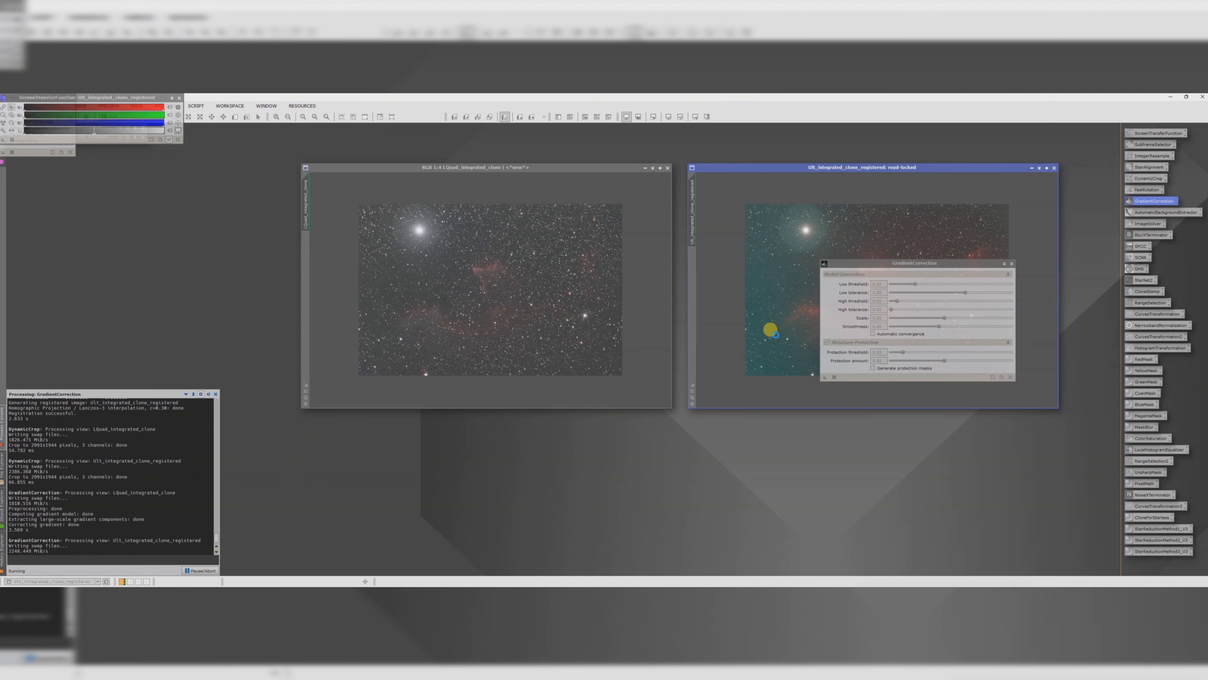
click(1013, 264)
Step: Run the ImageSolver script on the Lquad_integrated_clone image with its default parameters
drag(551, 167, 504, 172)
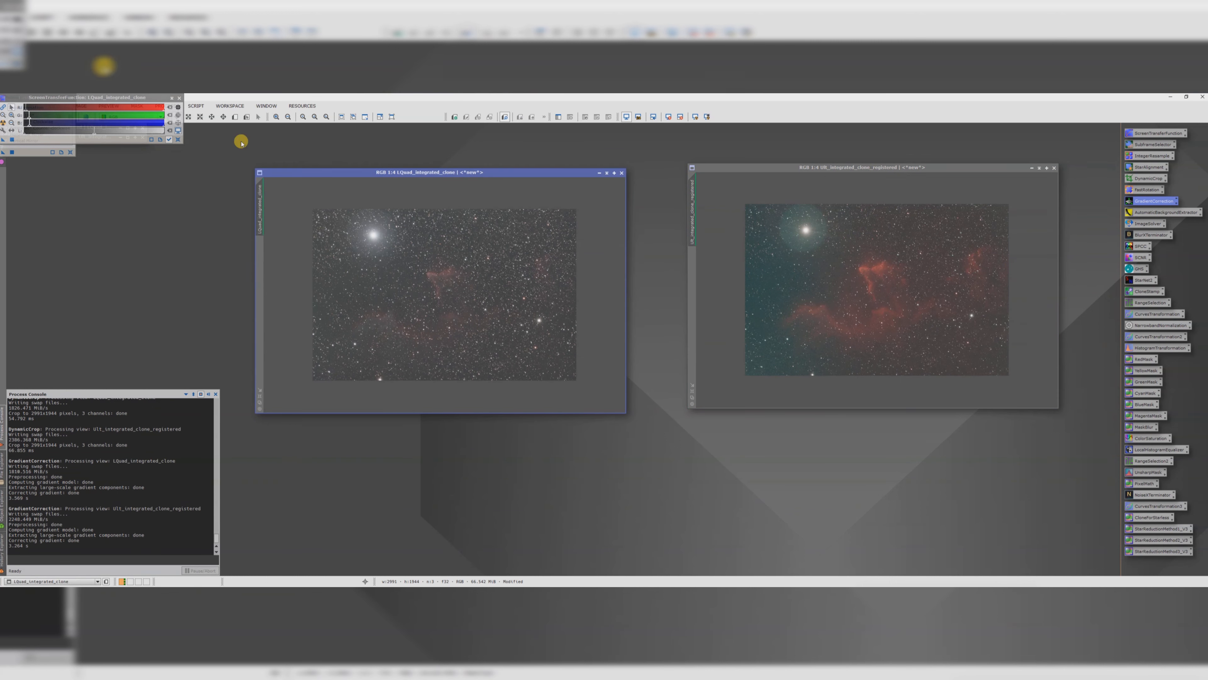
click(179, 98)
click(199, 106)
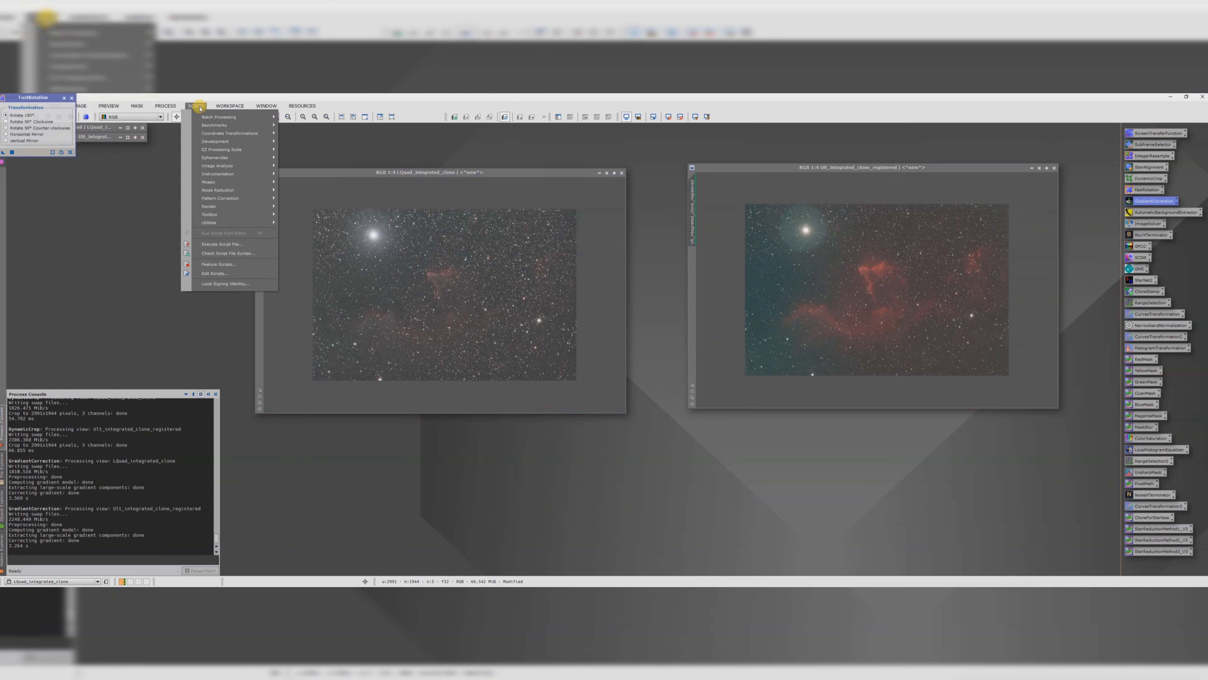
mouse_move(227, 165)
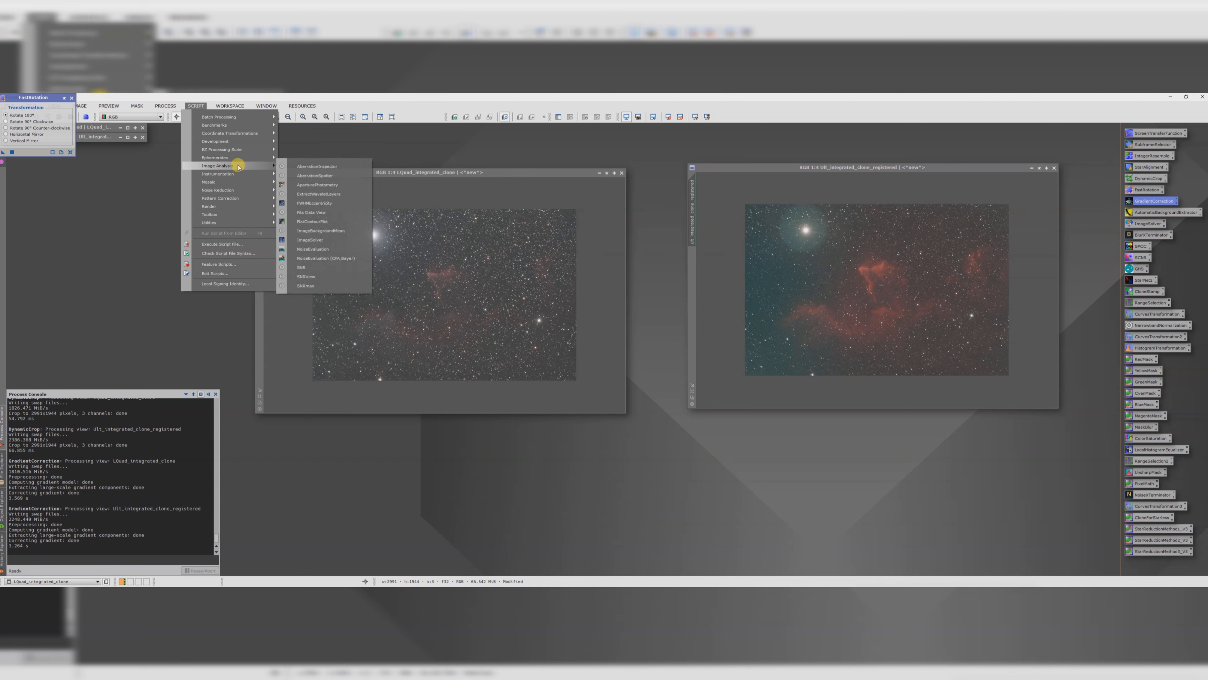
click(310, 239)
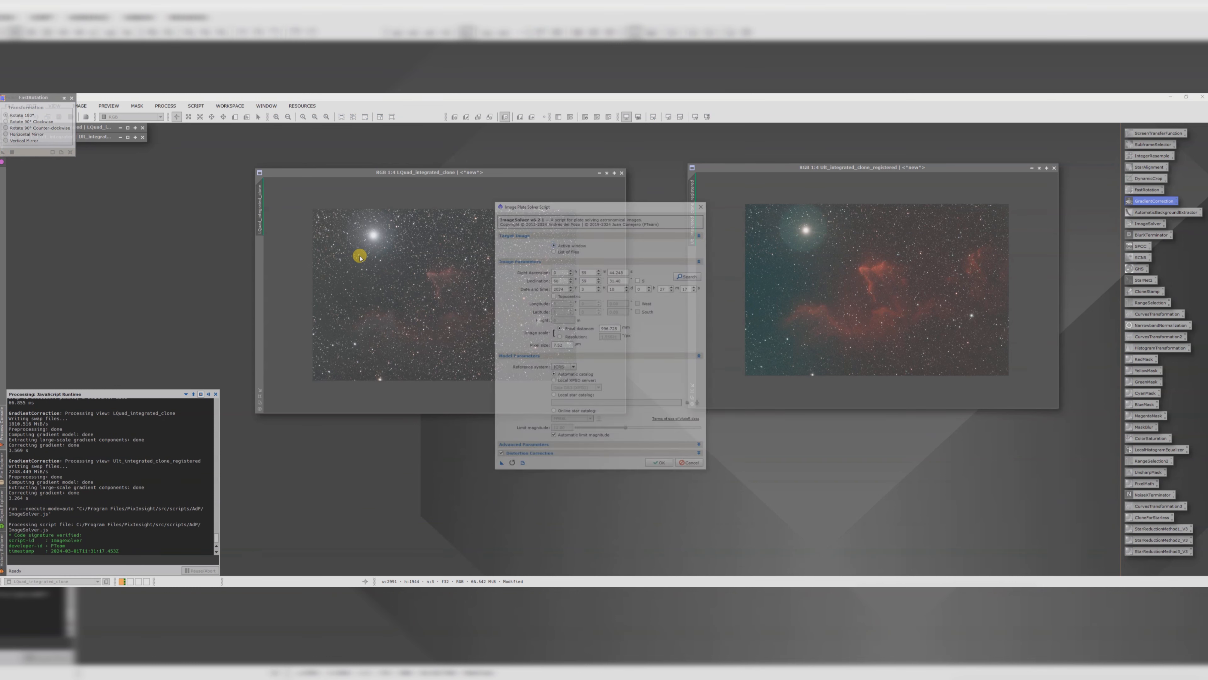
click(659, 466)
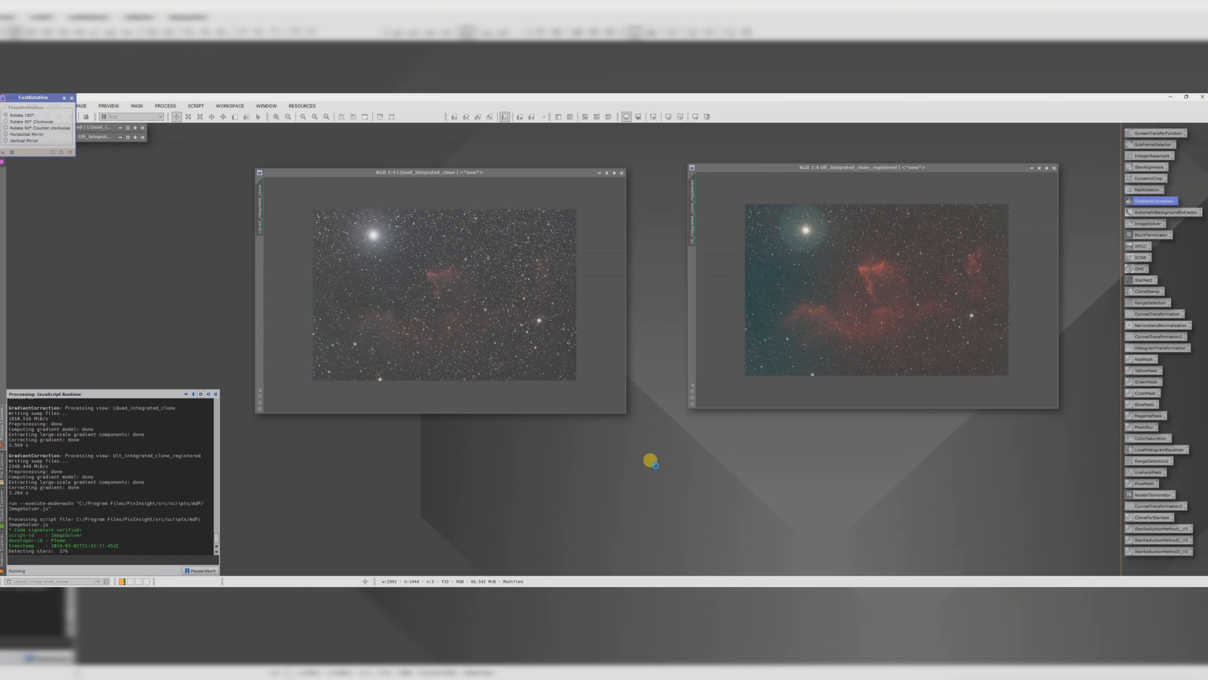
Step: Run the ImageSolver script on the registered SII image with its default parameters
drag(747, 167, 704, 175)
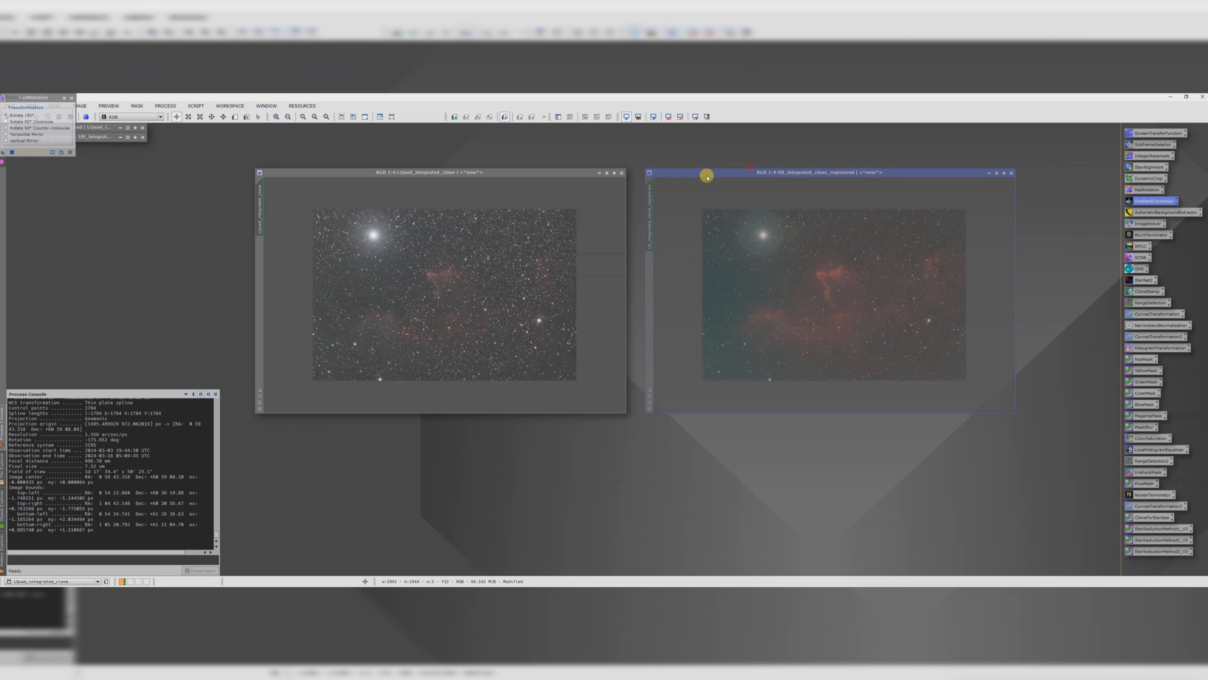
click(196, 104)
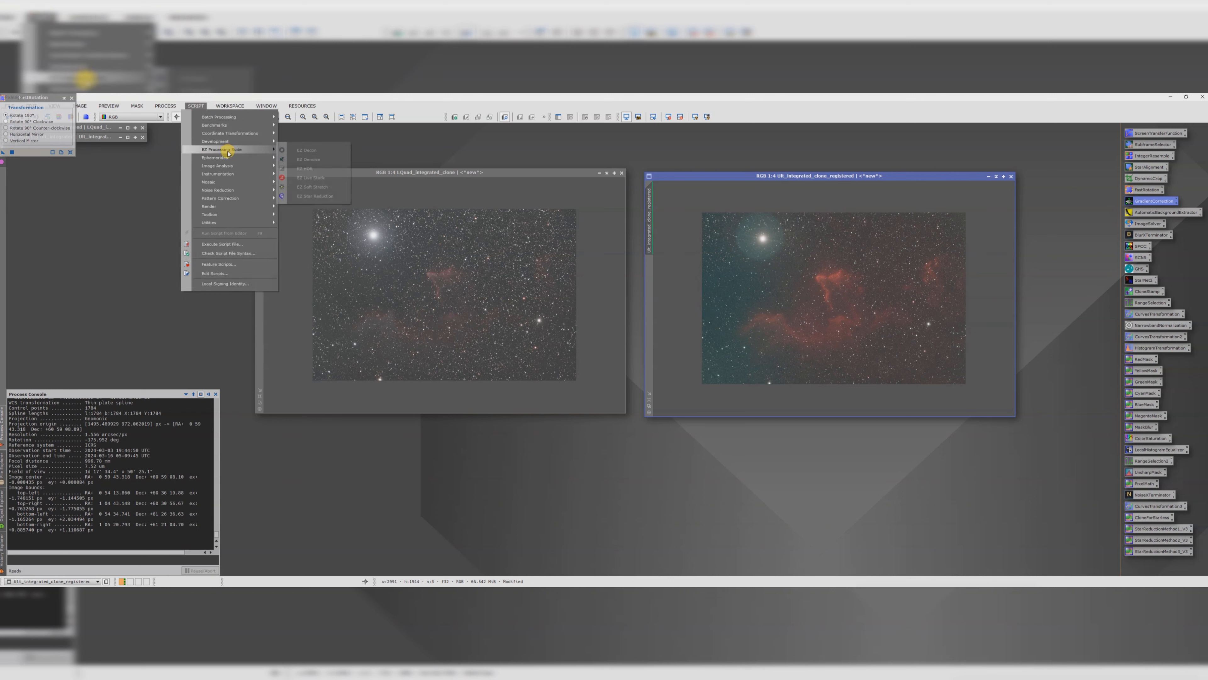
mouse_move(257, 166)
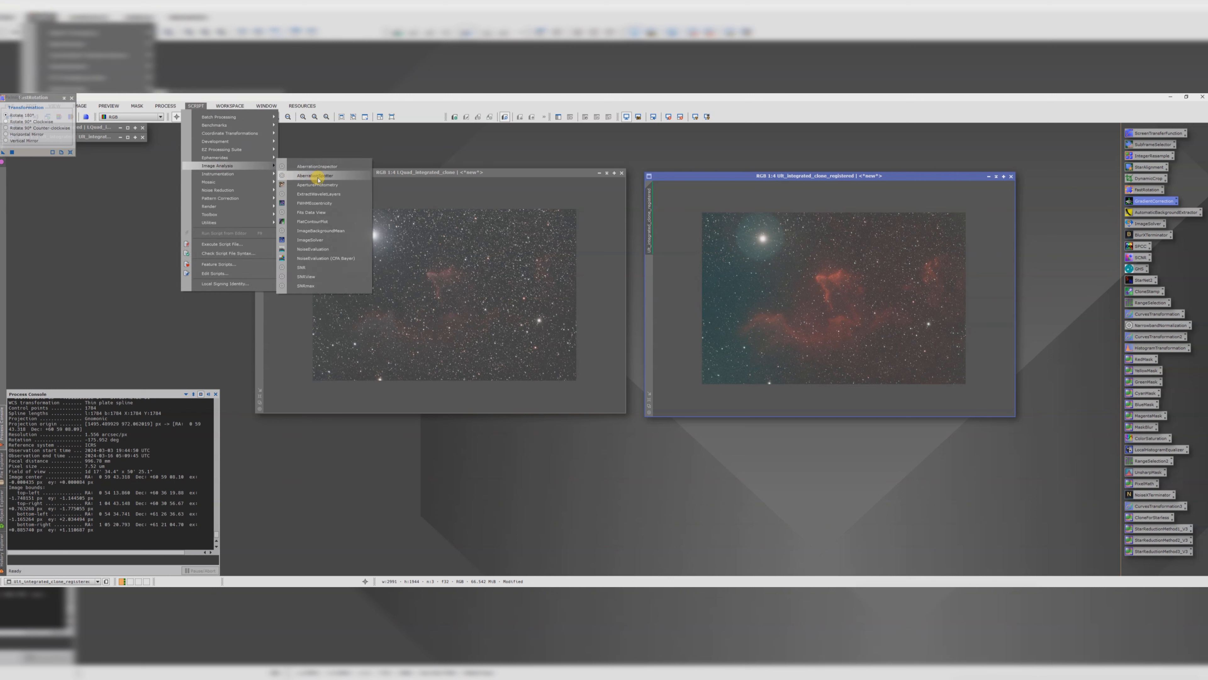
click(306, 239)
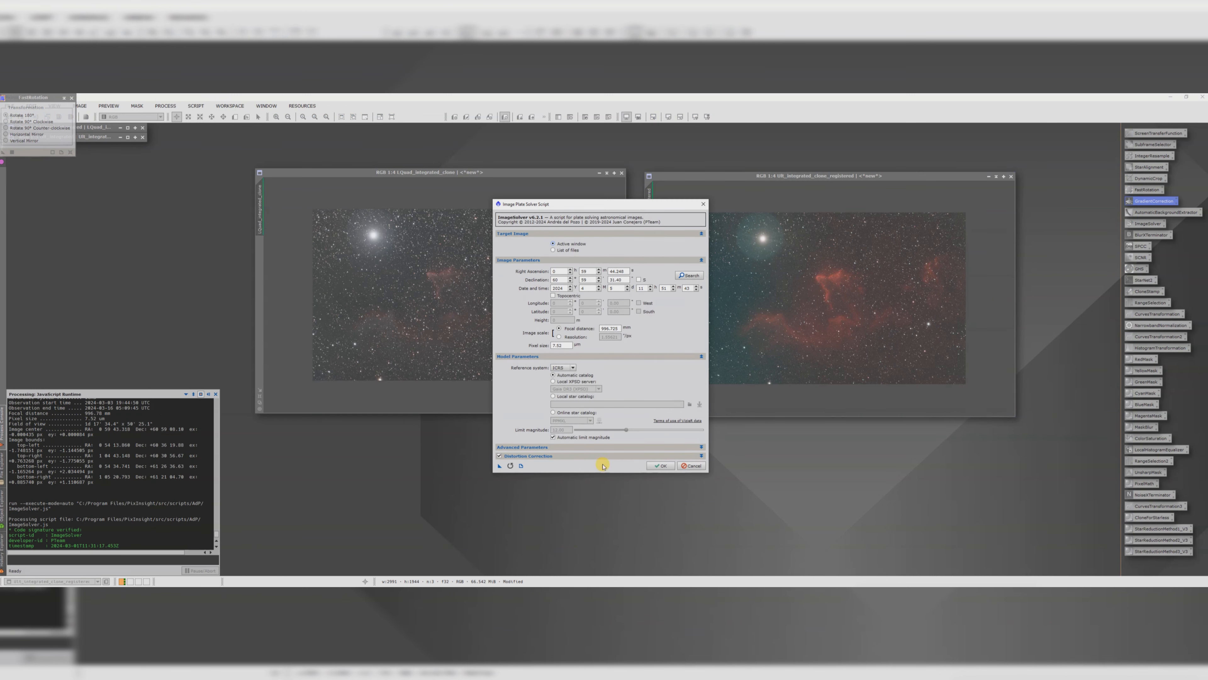
click(662, 466)
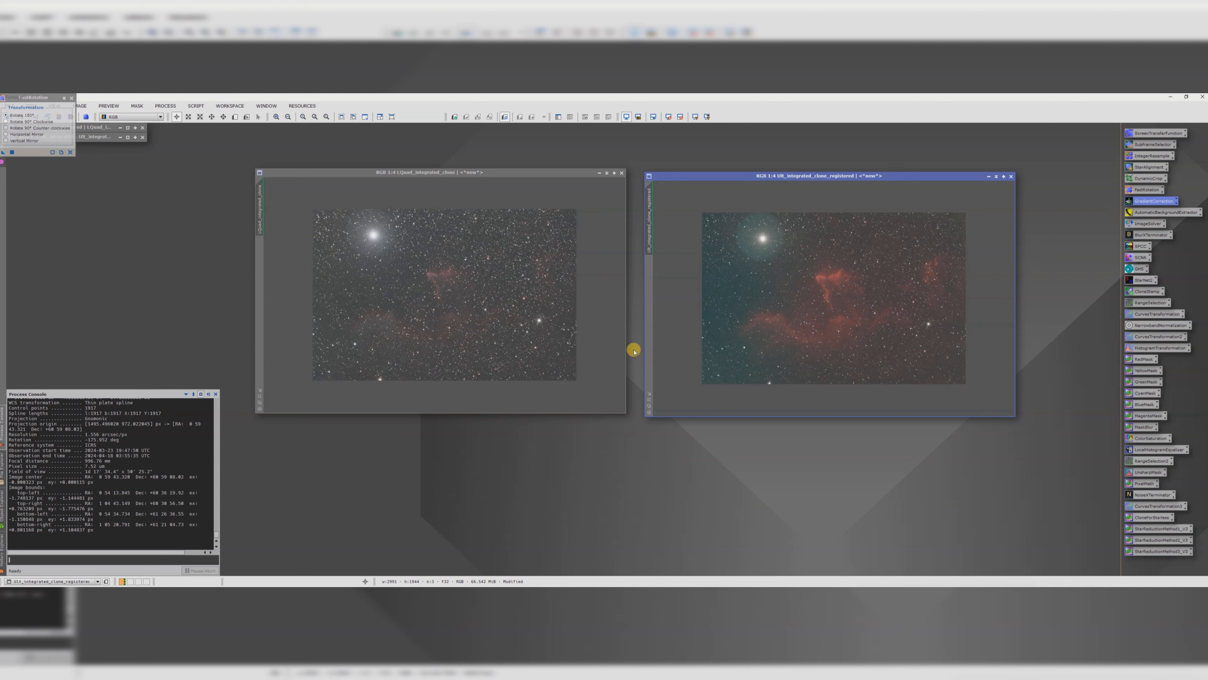
Step: Evaluate the star PSF of the Lquad_integrated_clone image with the PSF Image Creator script, then close it
click(409, 180)
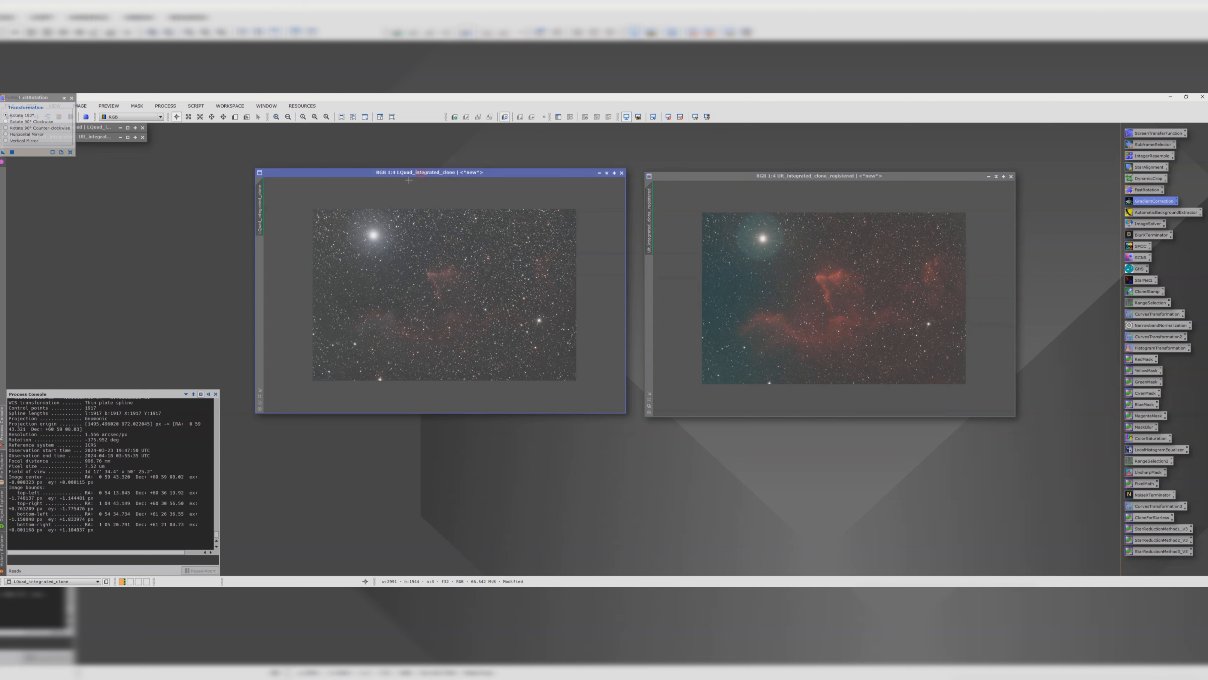
click(195, 106)
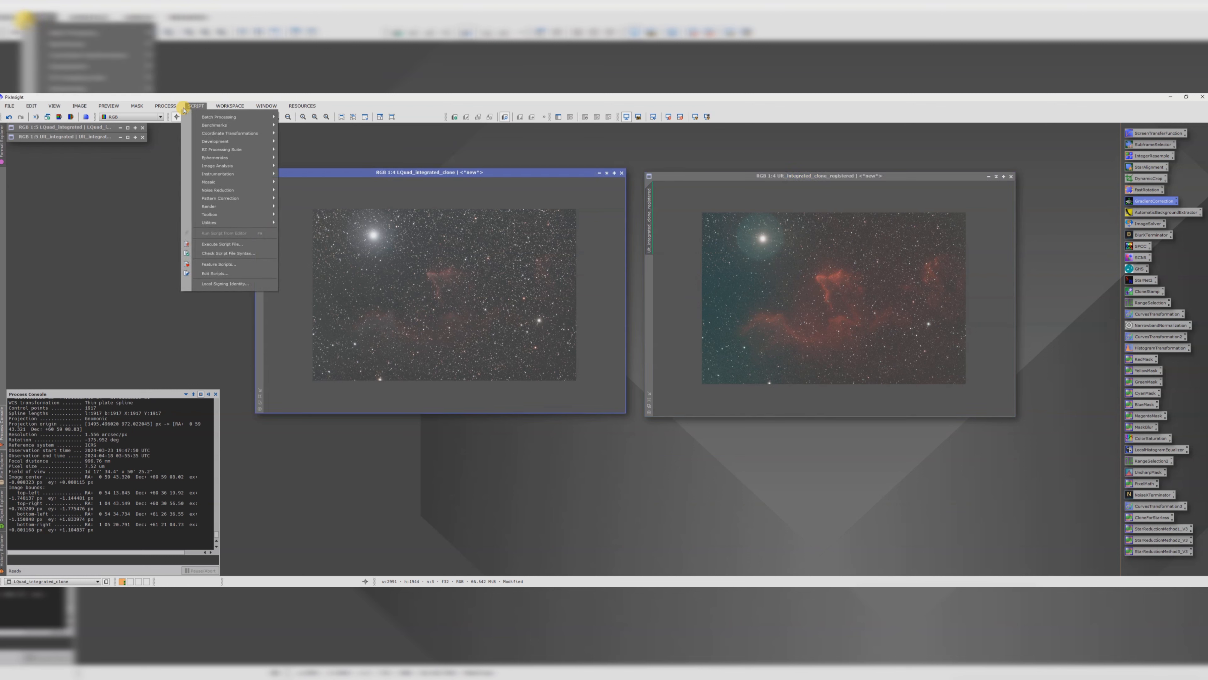
mouse_move(221, 206)
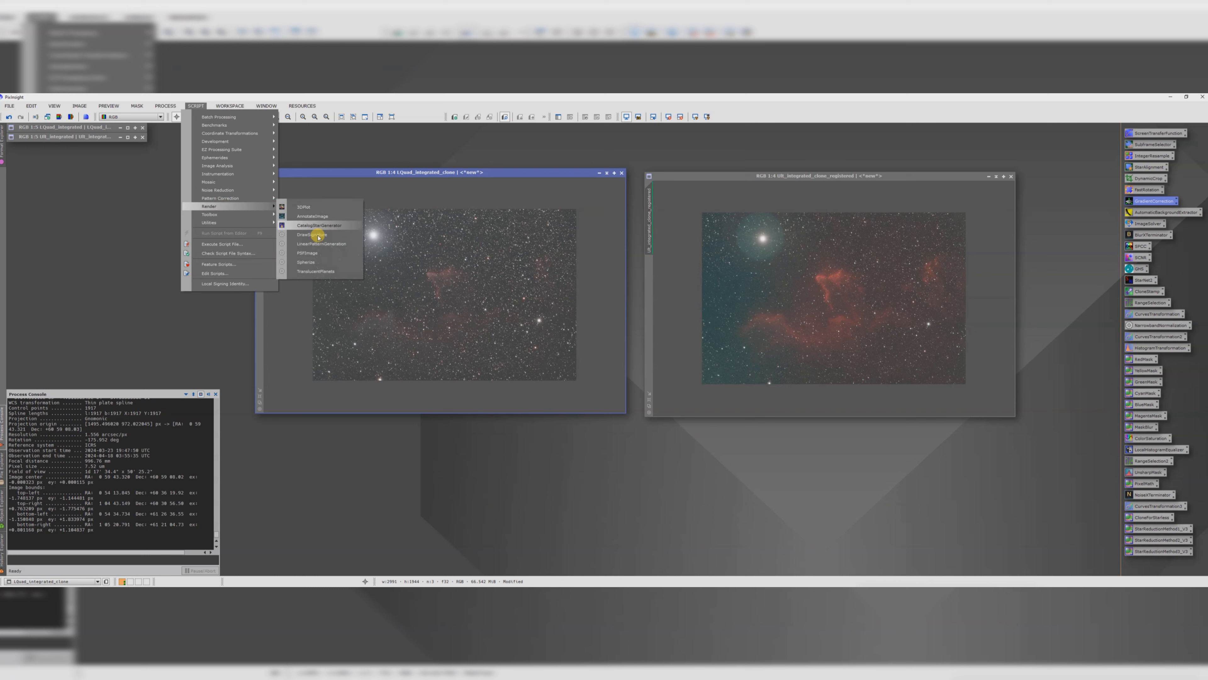
click(314, 256)
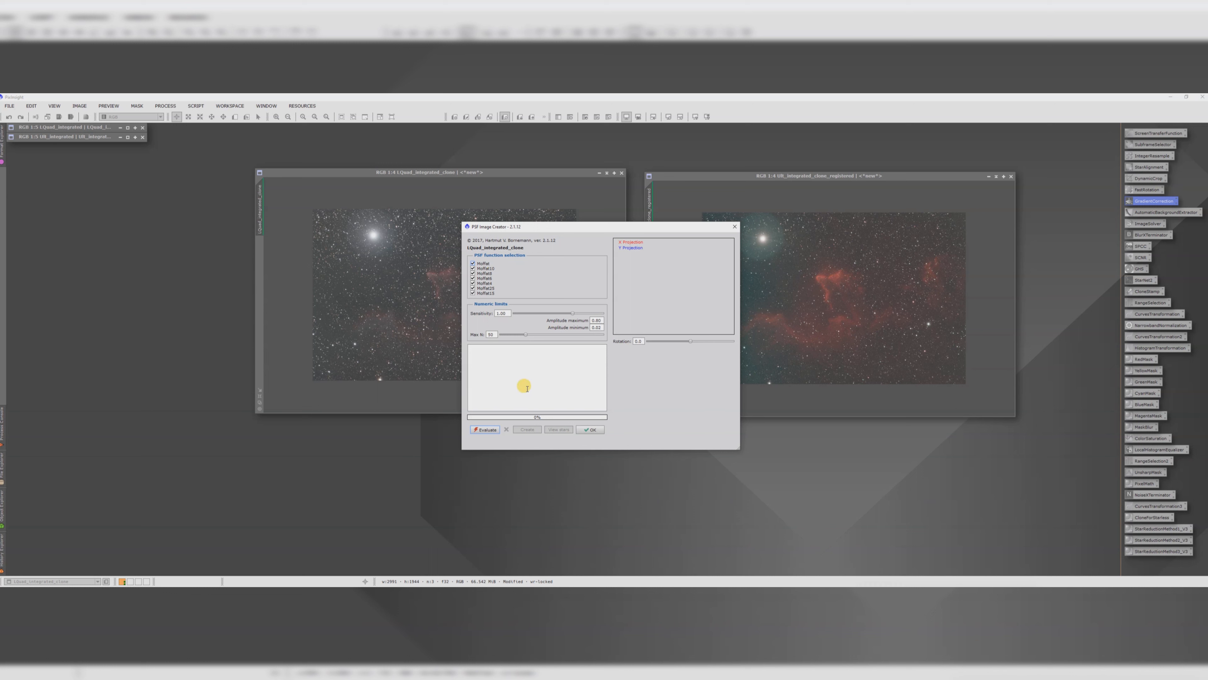
click(487, 430)
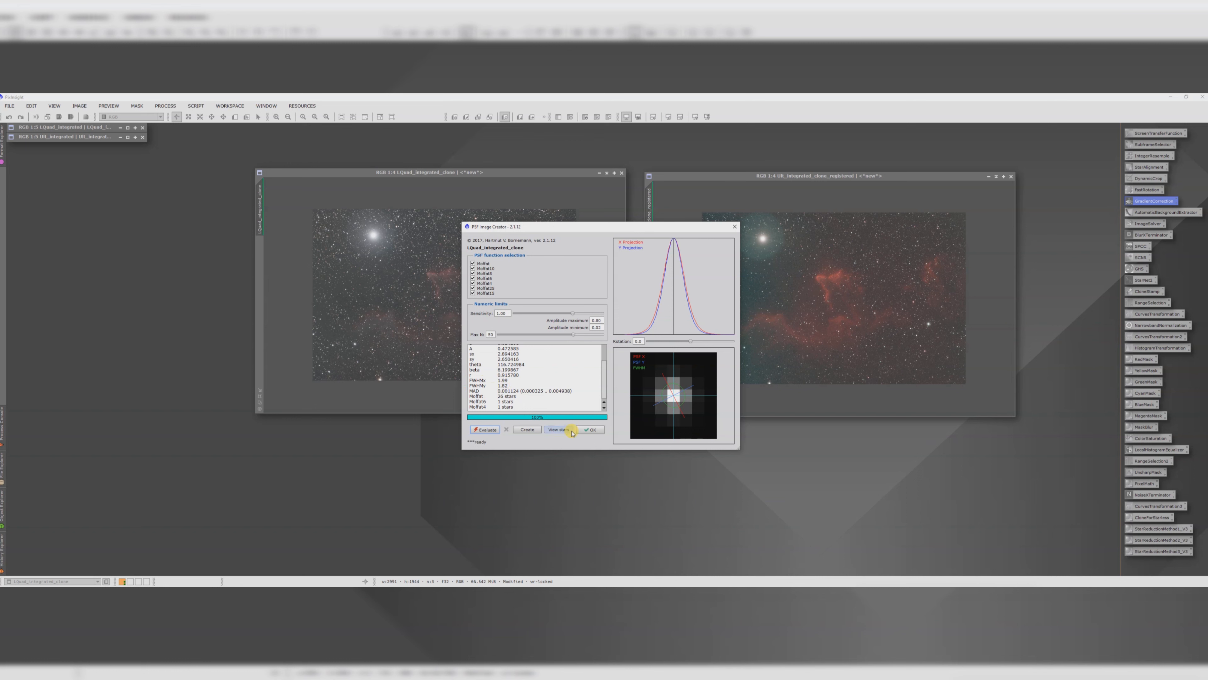
click(590, 429)
Step: Apply BlurXTerminator to the Lquad_integrated_clone image and close the tool
drag(458, 178, 427, 183)
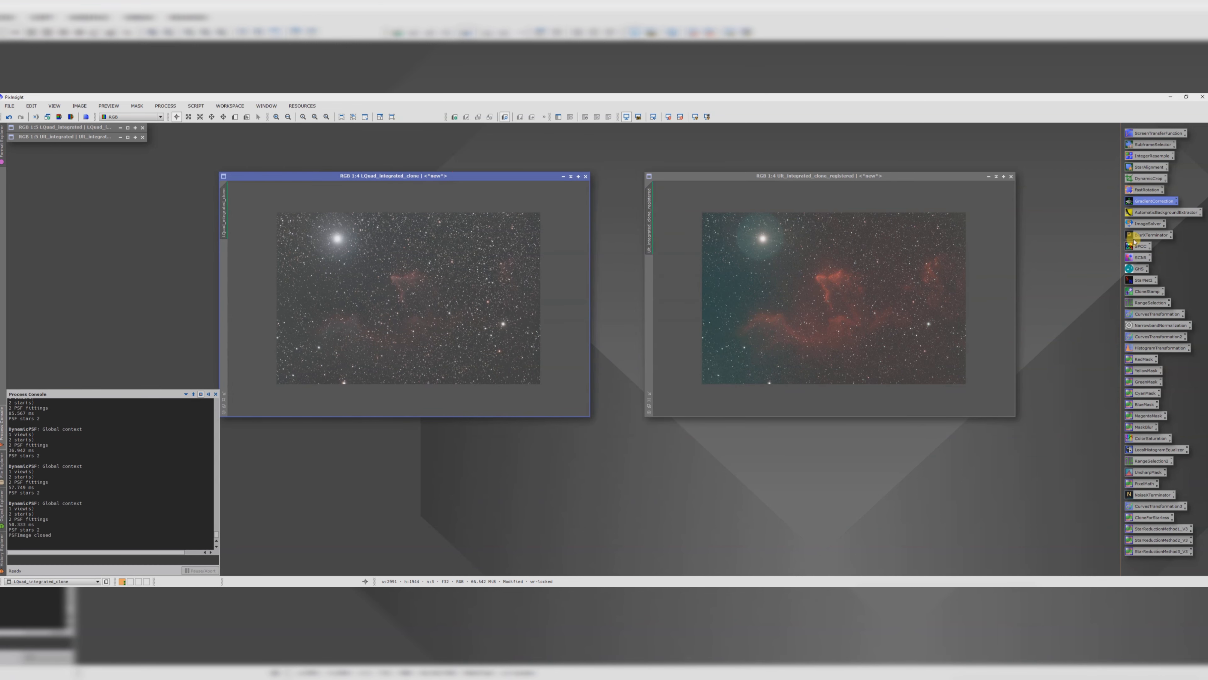
click(1145, 235)
double_click(1146, 235)
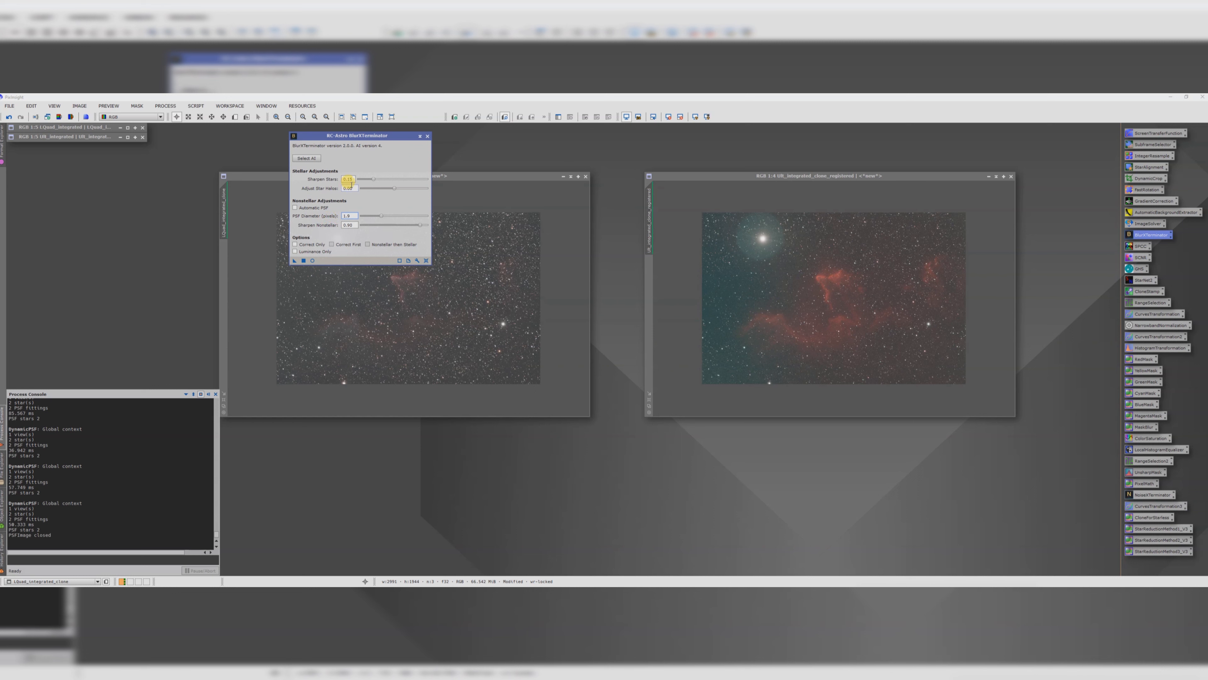
drag(294, 260, 382, 315)
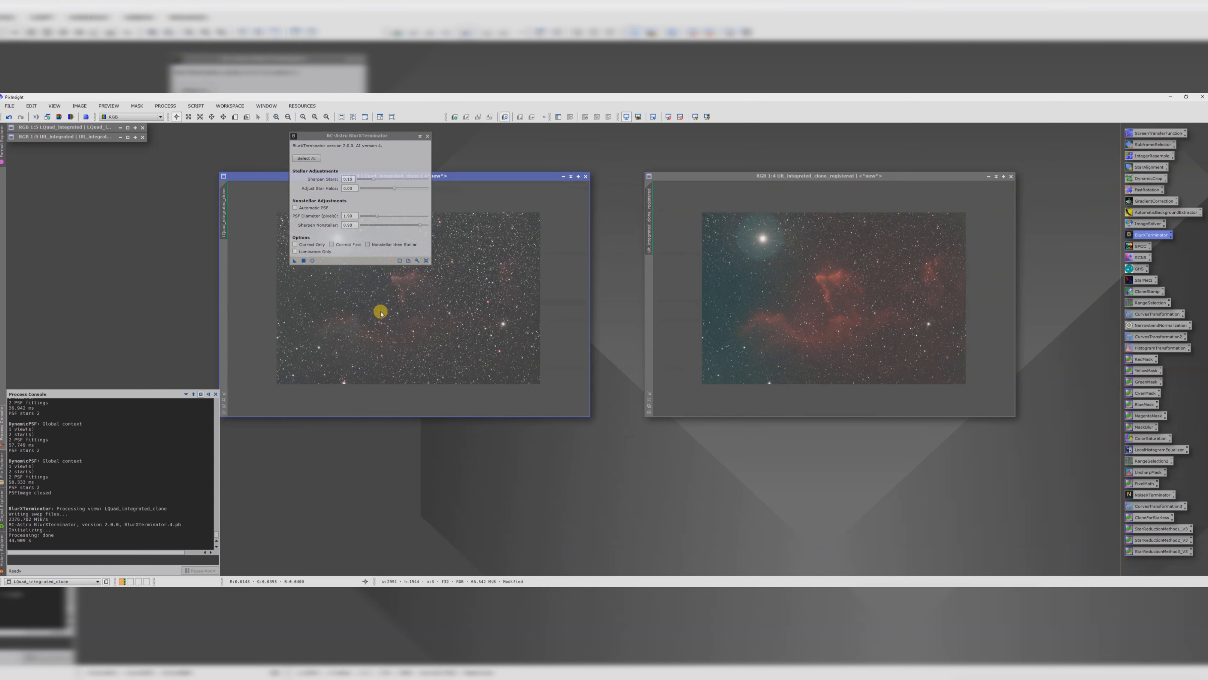
click(427, 135)
Step: Evaluate the star PSF of the registered SII image with the PSF Image Creator script, then close it
drag(433, 167, 315, 159)
drag(708, 172, 544, 168)
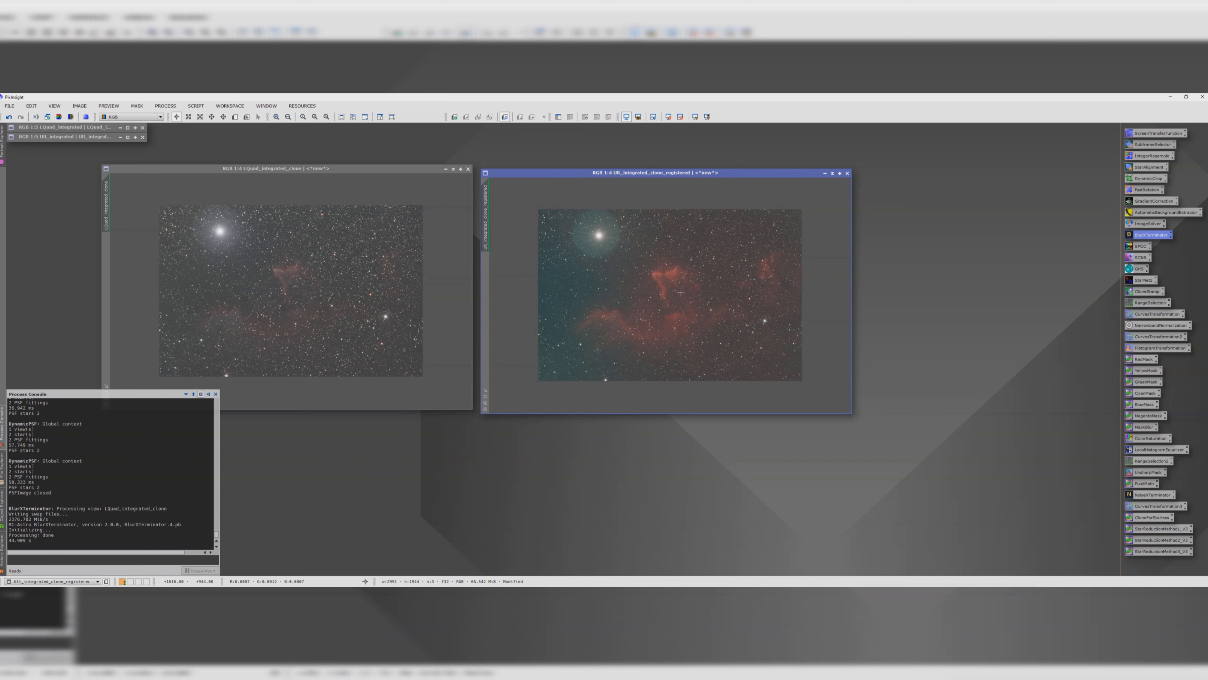
click(196, 106)
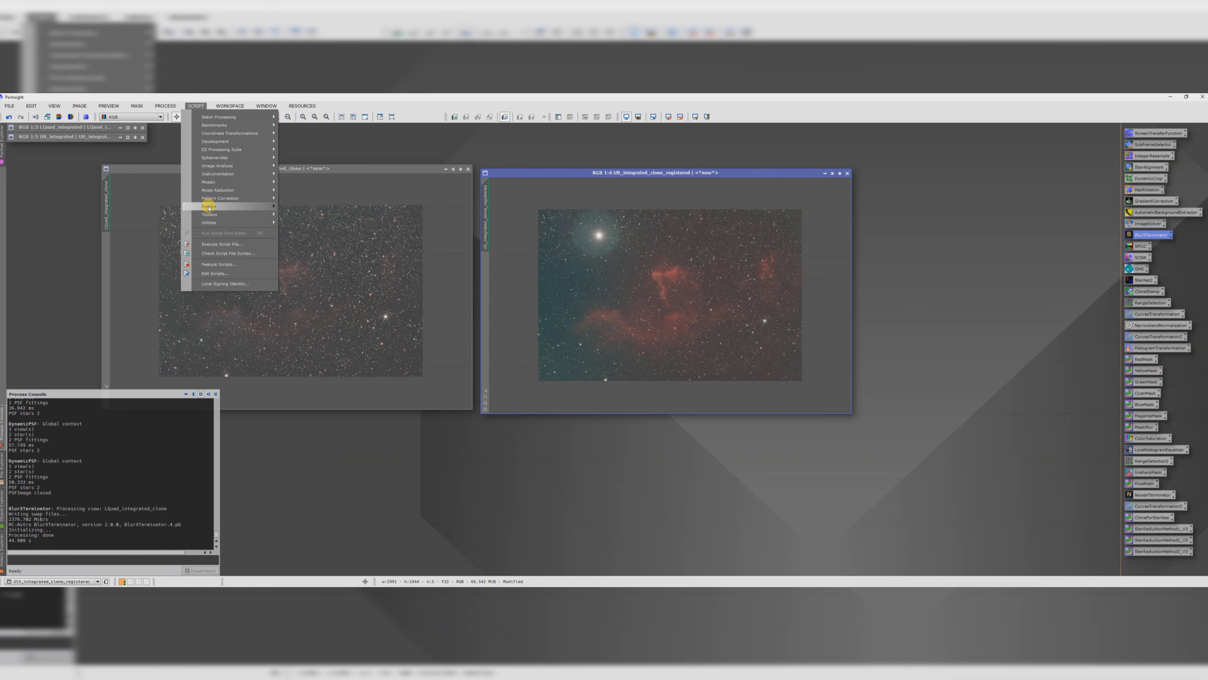
mouse_move(261, 206)
click(311, 251)
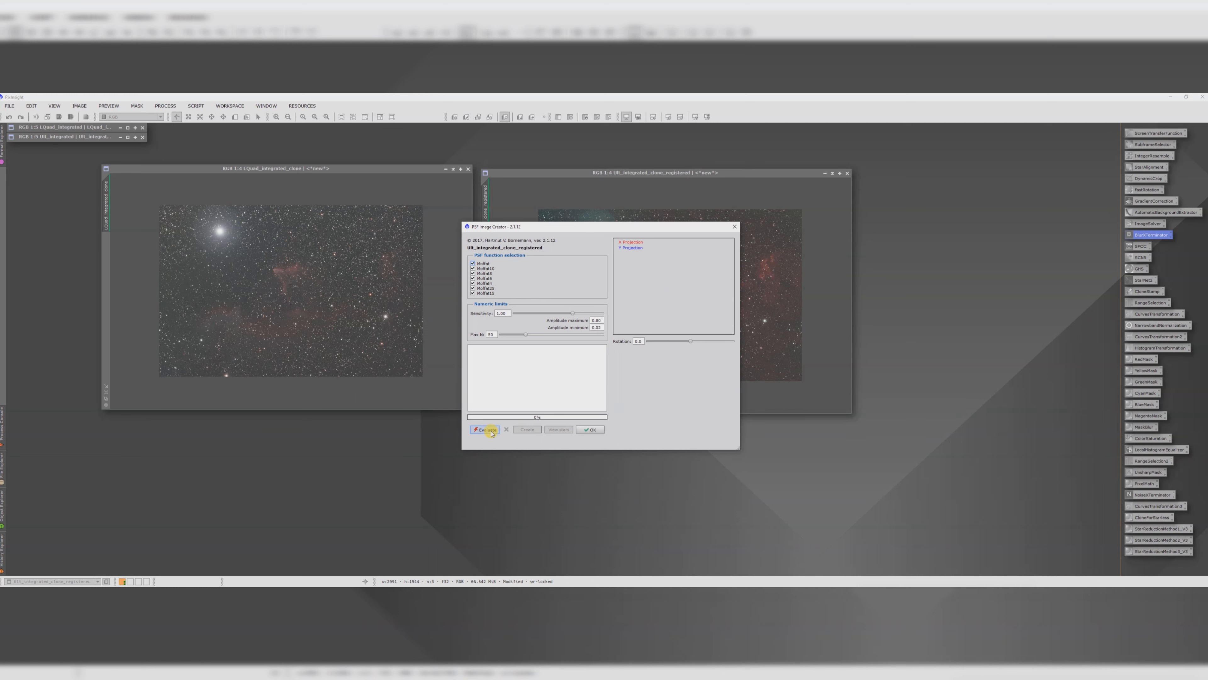
click(490, 431)
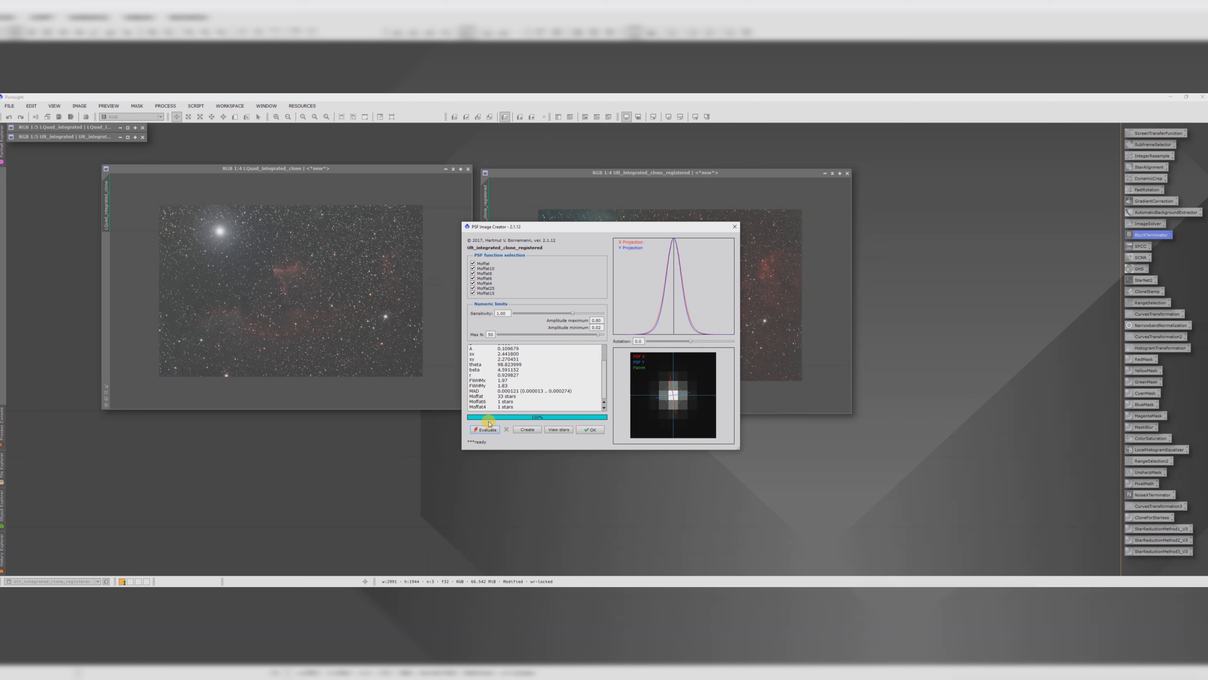
drag(508, 386, 470, 379)
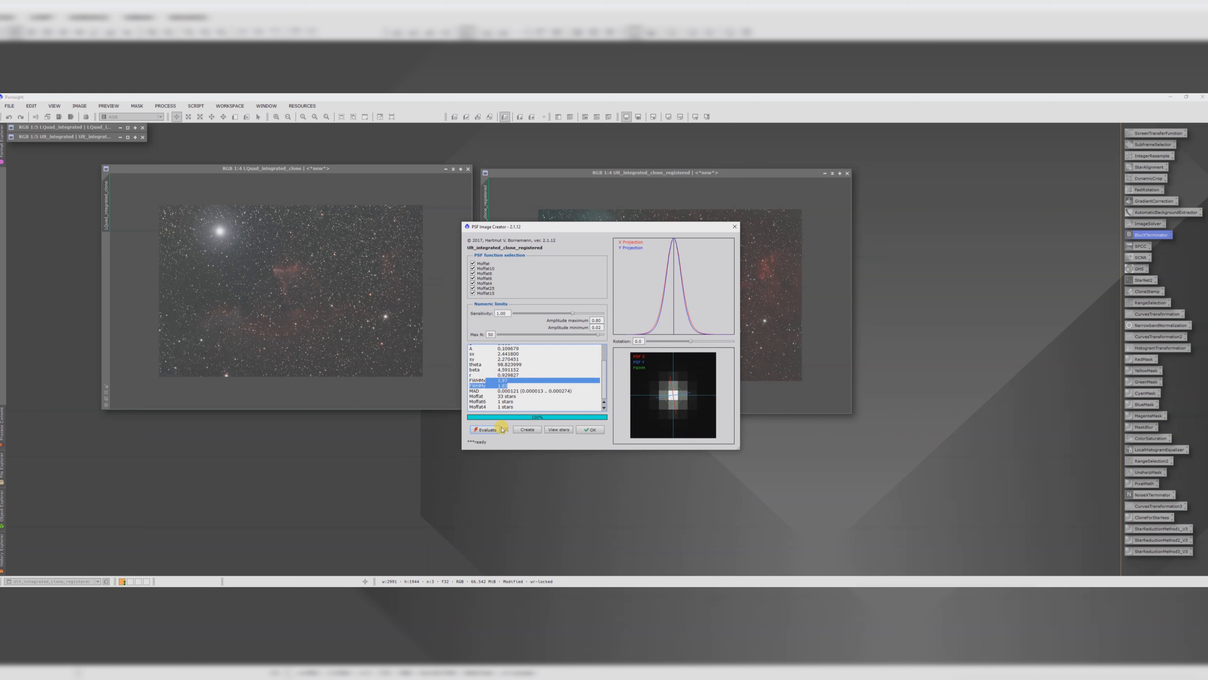
click(589, 430)
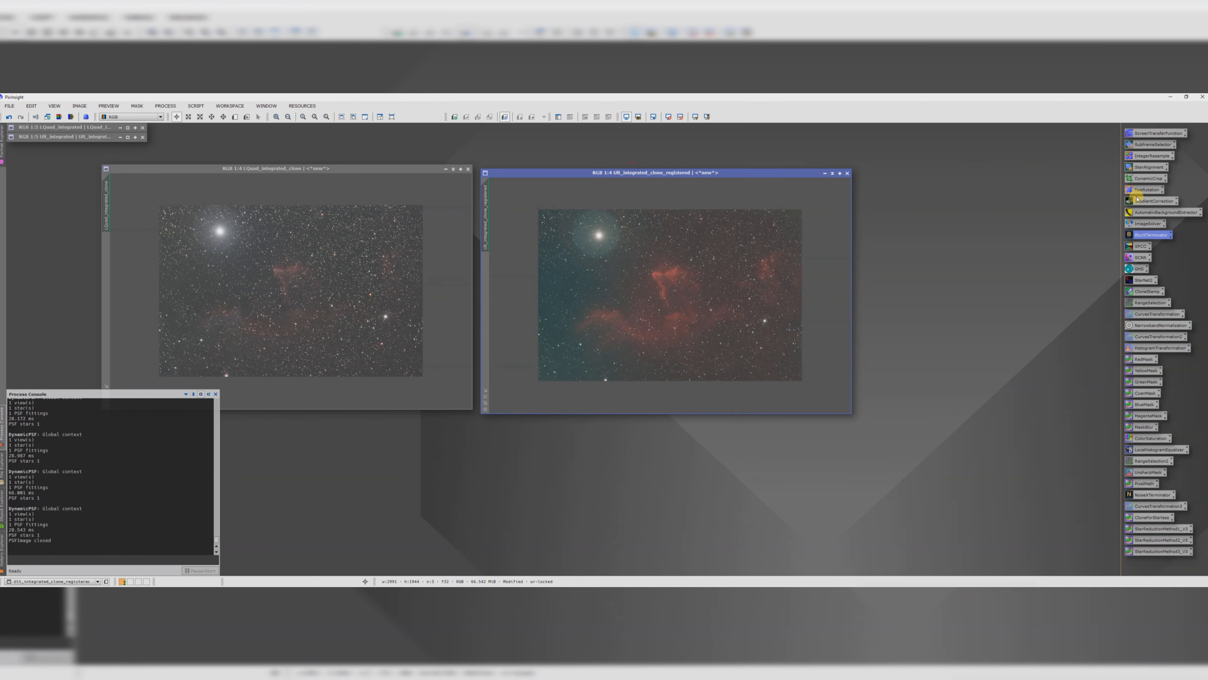
Step: Apply BlurXTerminator to the registered SII image and close the tool
double_click(1143, 235)
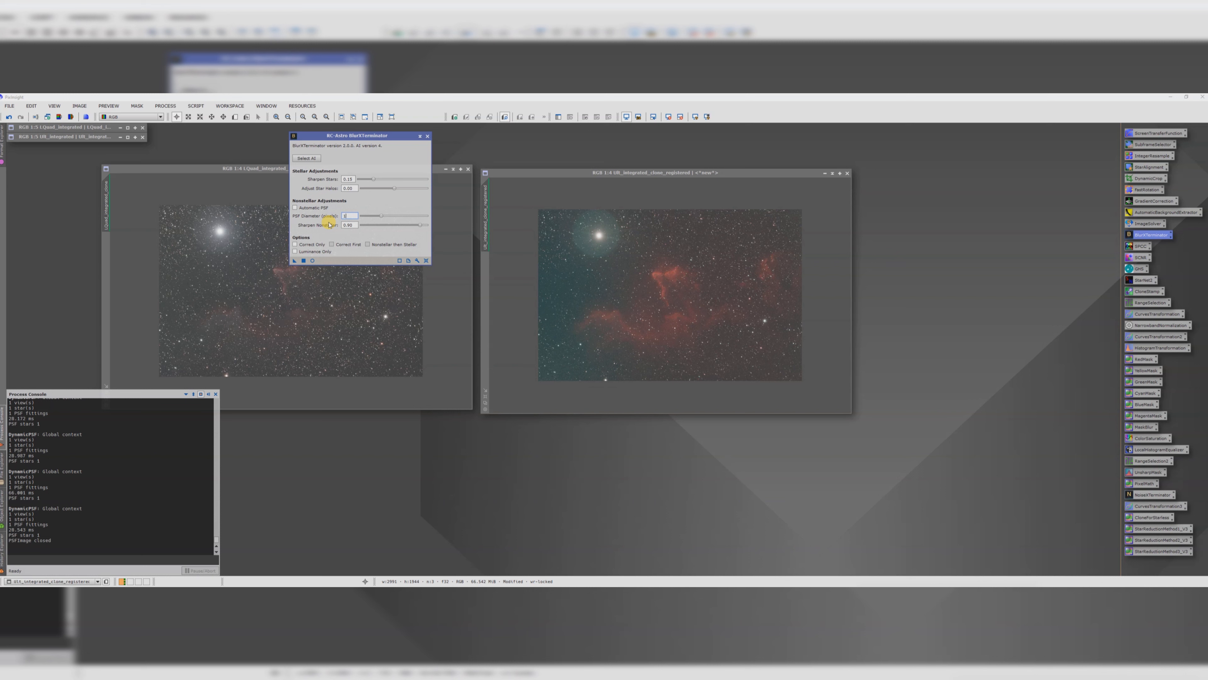
drag(296, 262, 659, 296)
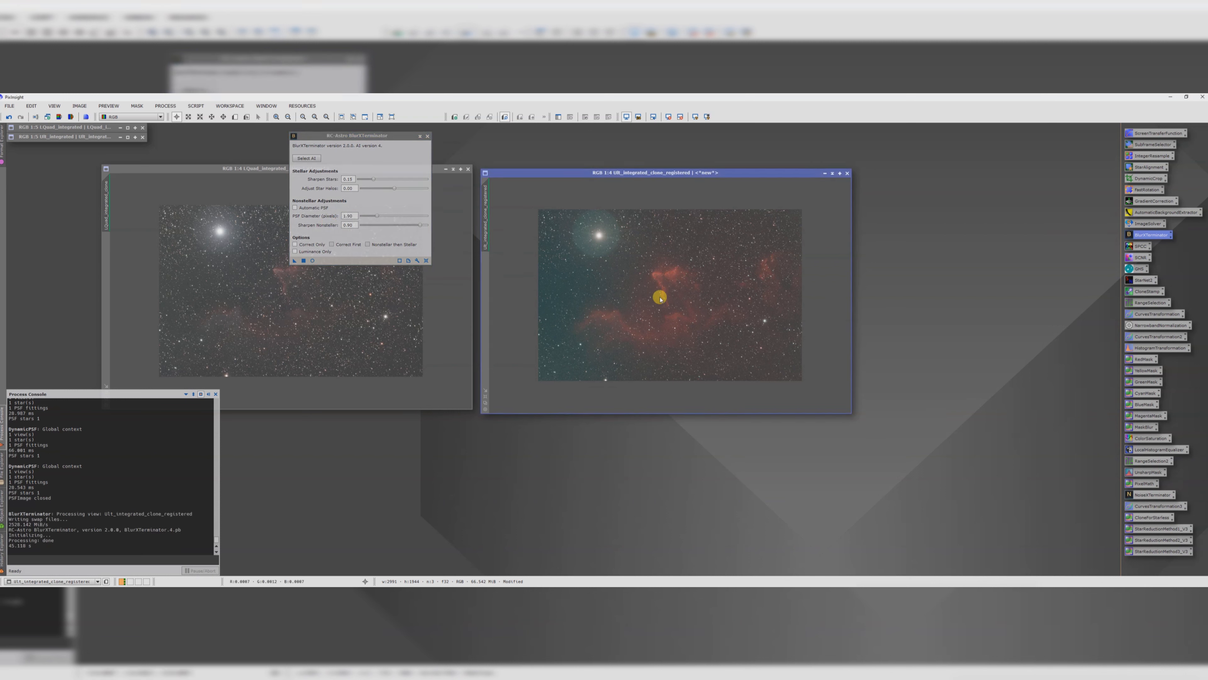
click(426, 136)
Step: Draw a small preview over a star background area of the zoomed-in L image for colour calibration
drag(505, 176, 580, 177)
drag(395, 172, 649, 247)
drag(699, 167, 179, 165)
drag(477, 248, 599, 195)
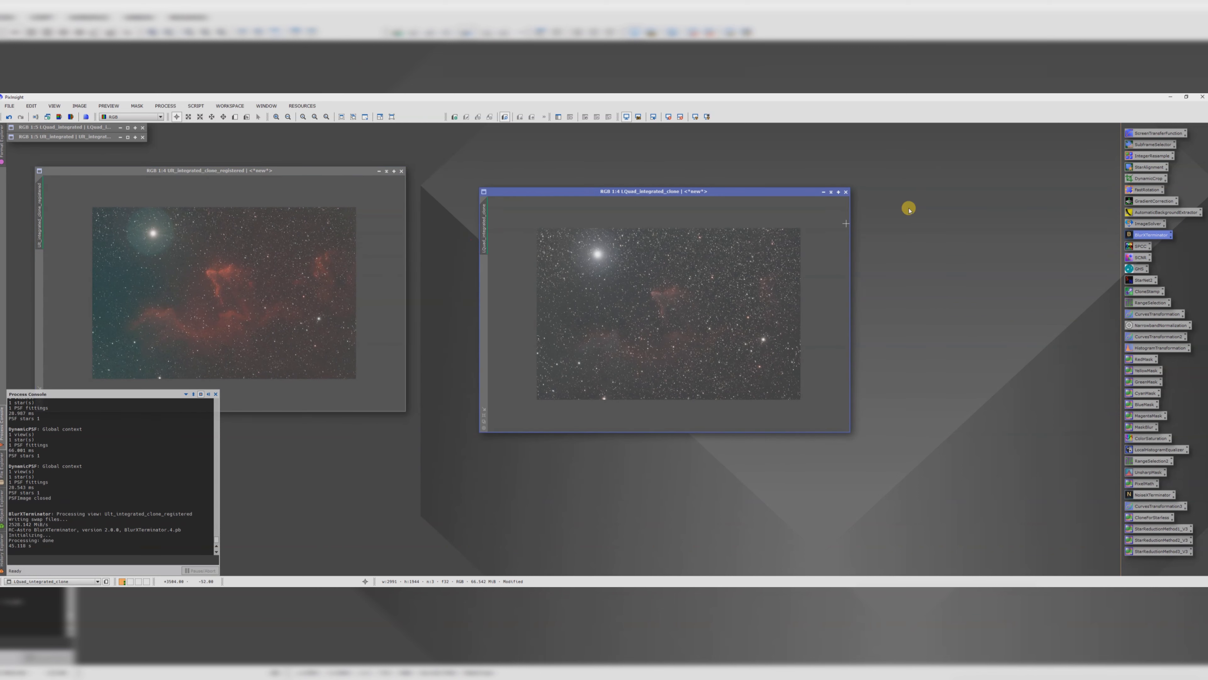
double_click(1140, 246)
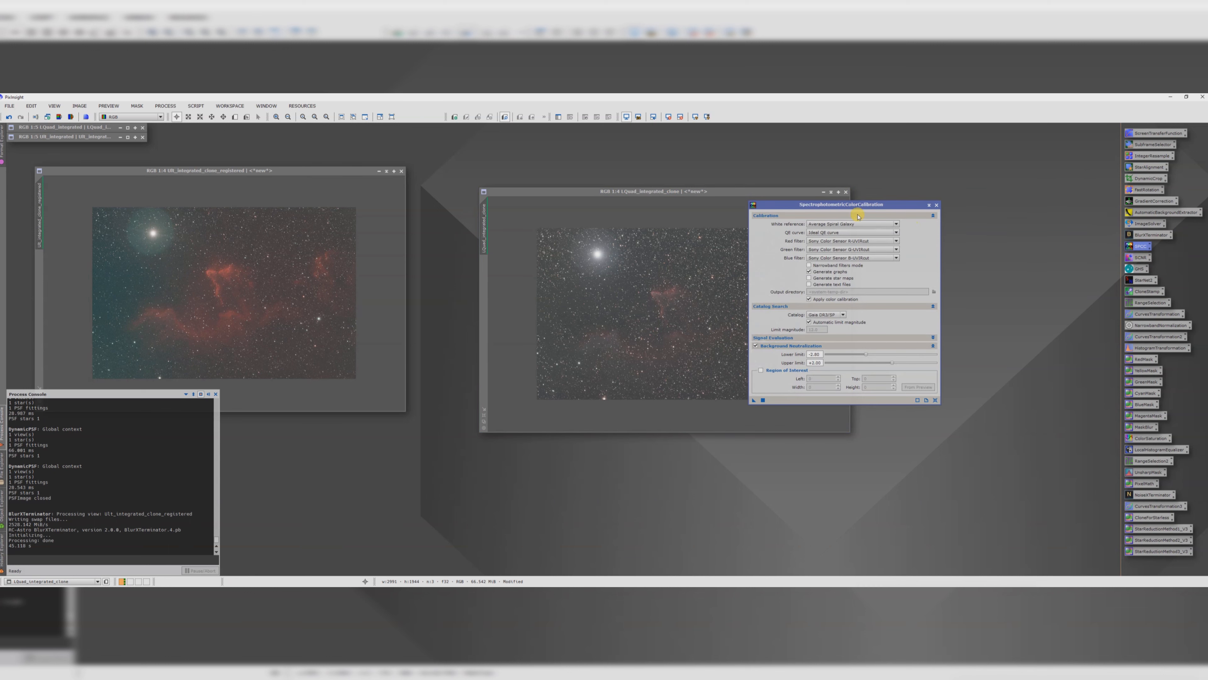
drag(861, 204, 951, 172)
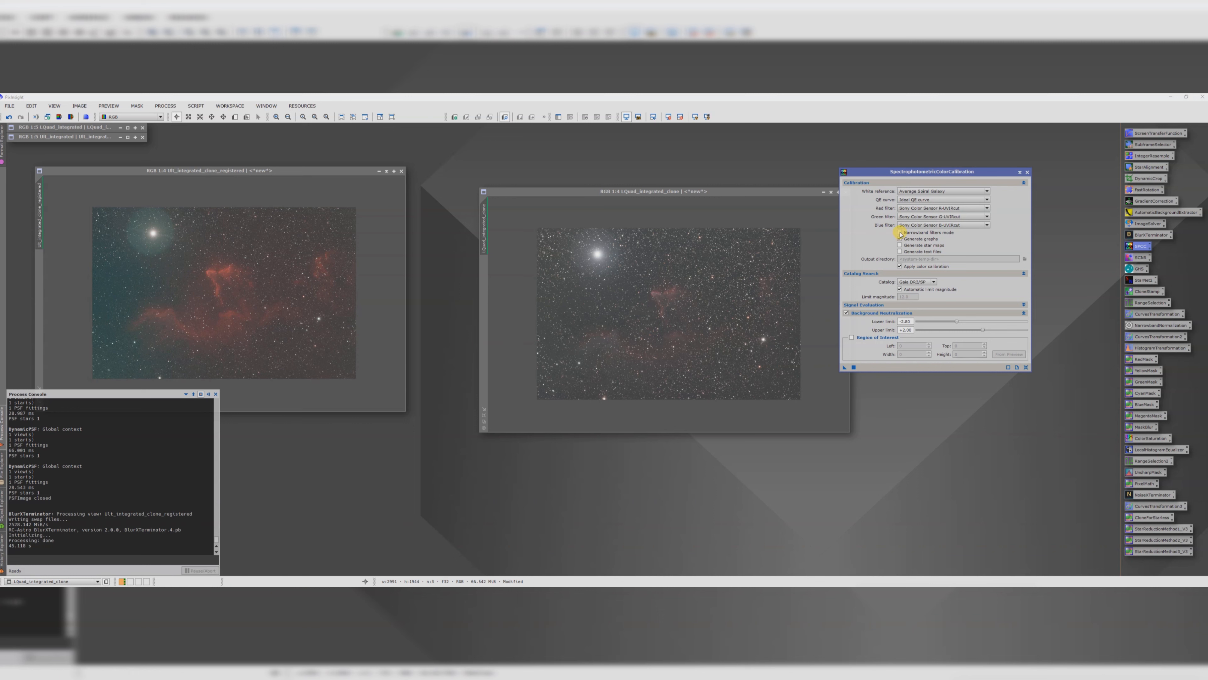
click(671, 191)
scroll(705, 235, up, 3)
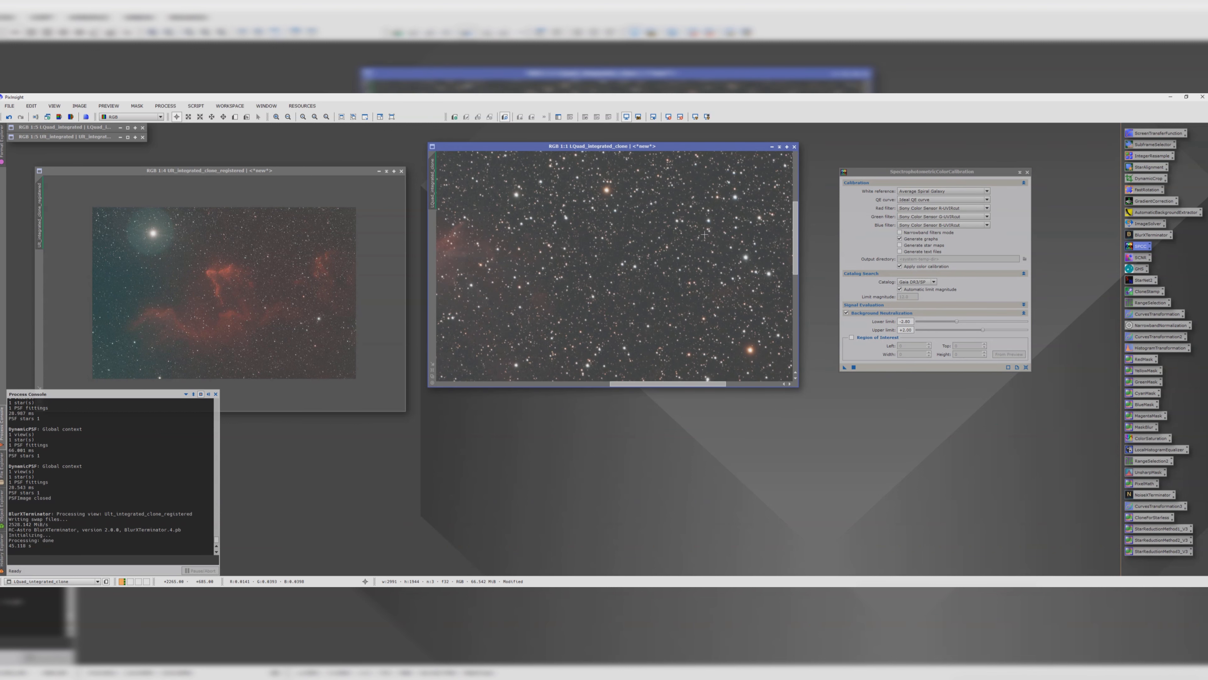
scroll(705, 234, up, 1)
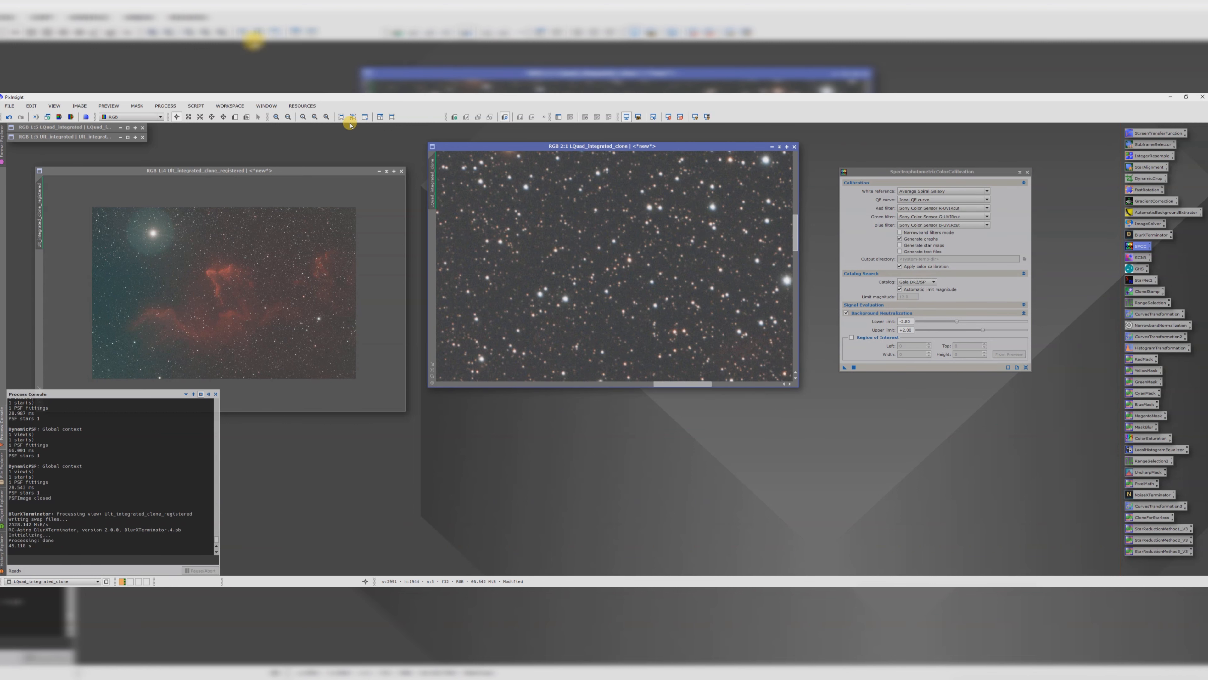
click(235, 118)
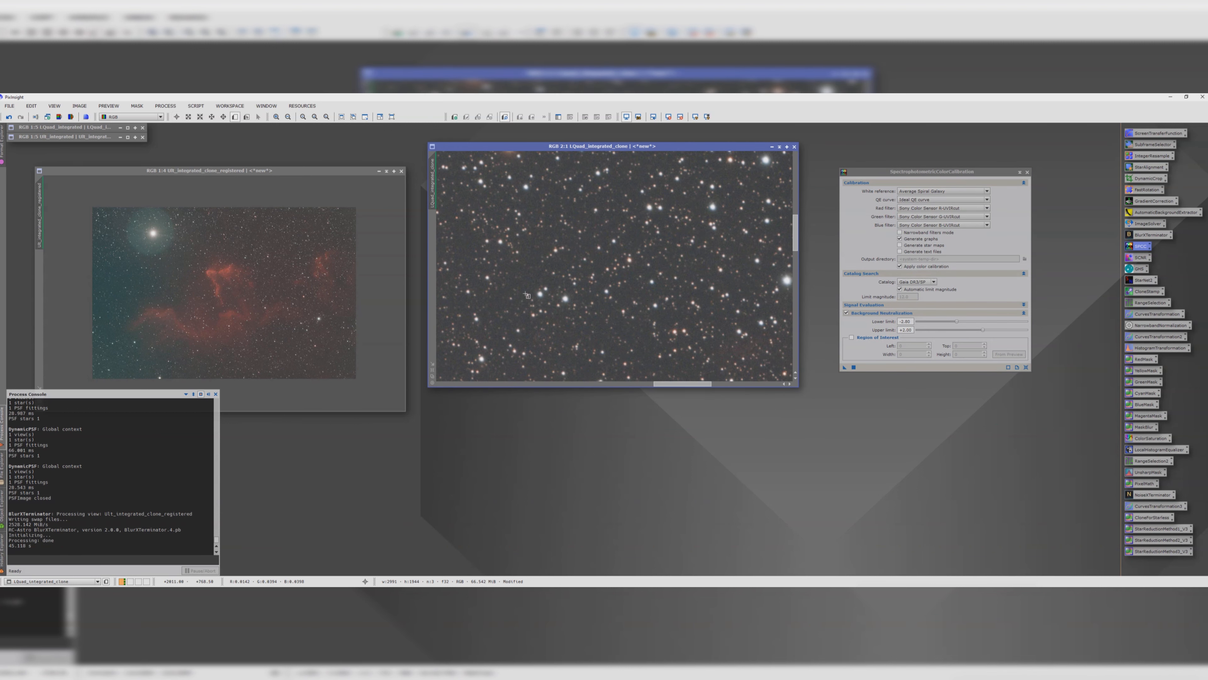
scroll(671, 318, down, 3)
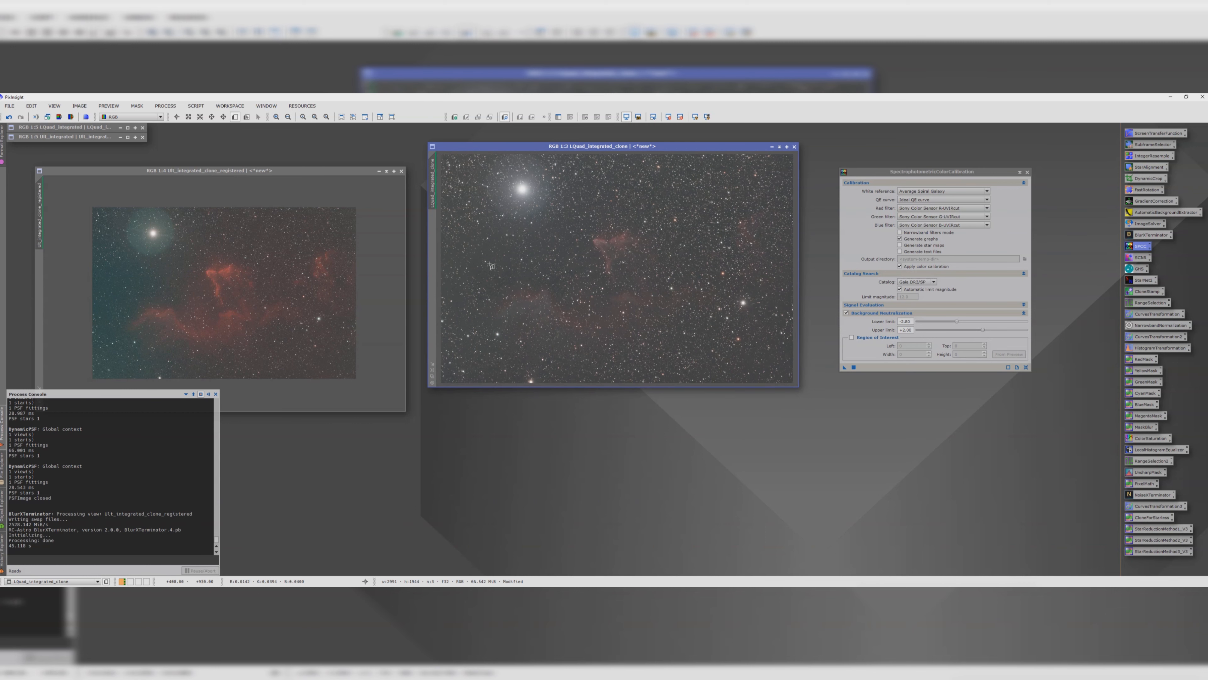
scroll(491, 265, up, 3)
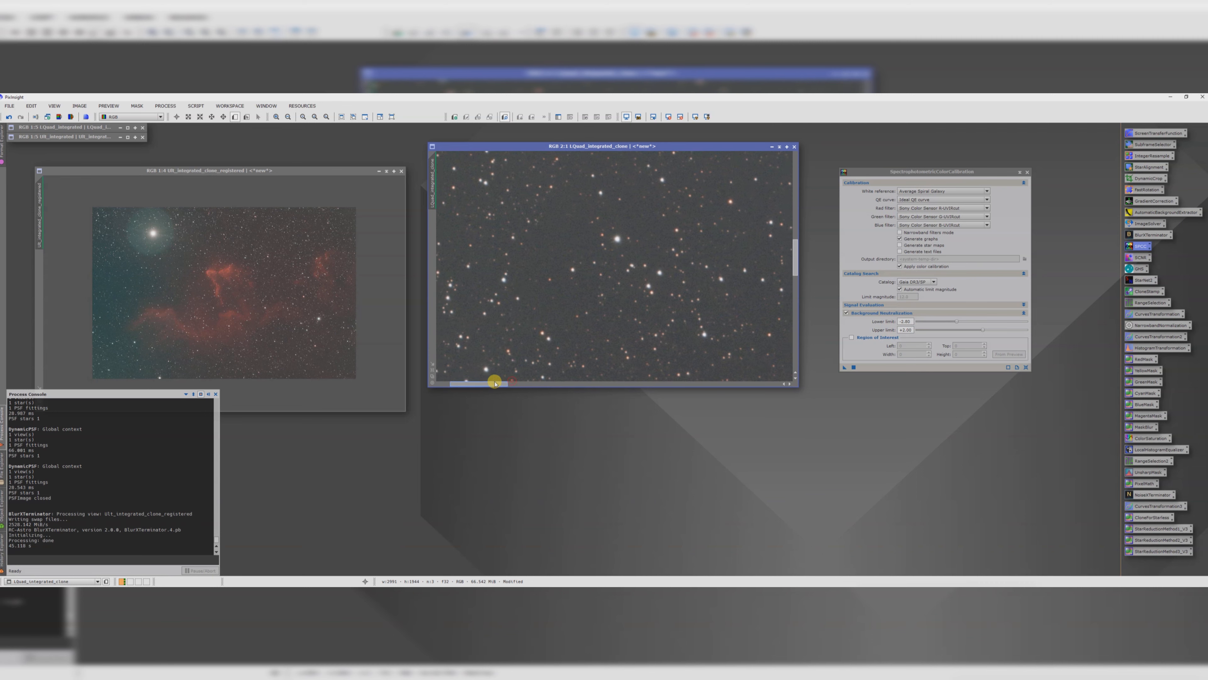
drag(539, 232, 576, 266)
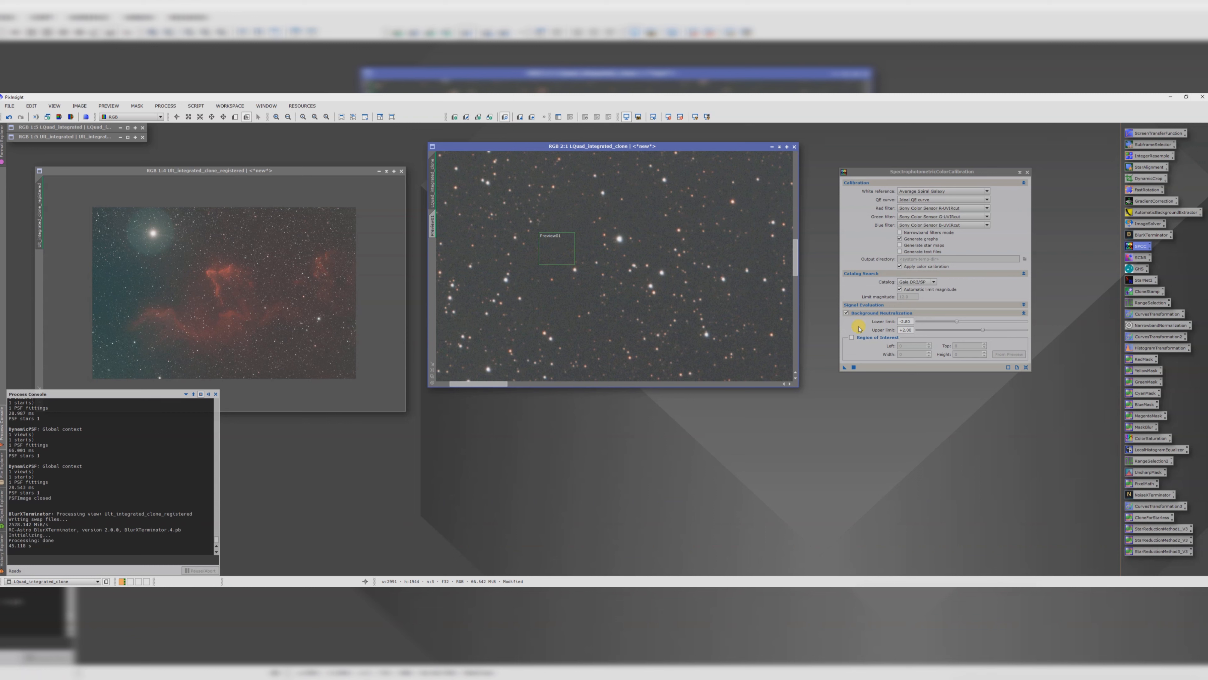
Step: Apply SpectrophotometricColorCalibration to the L image using Preview01 as background region of interest, then close the graphs
click(851, 338)
click(1000, 355)
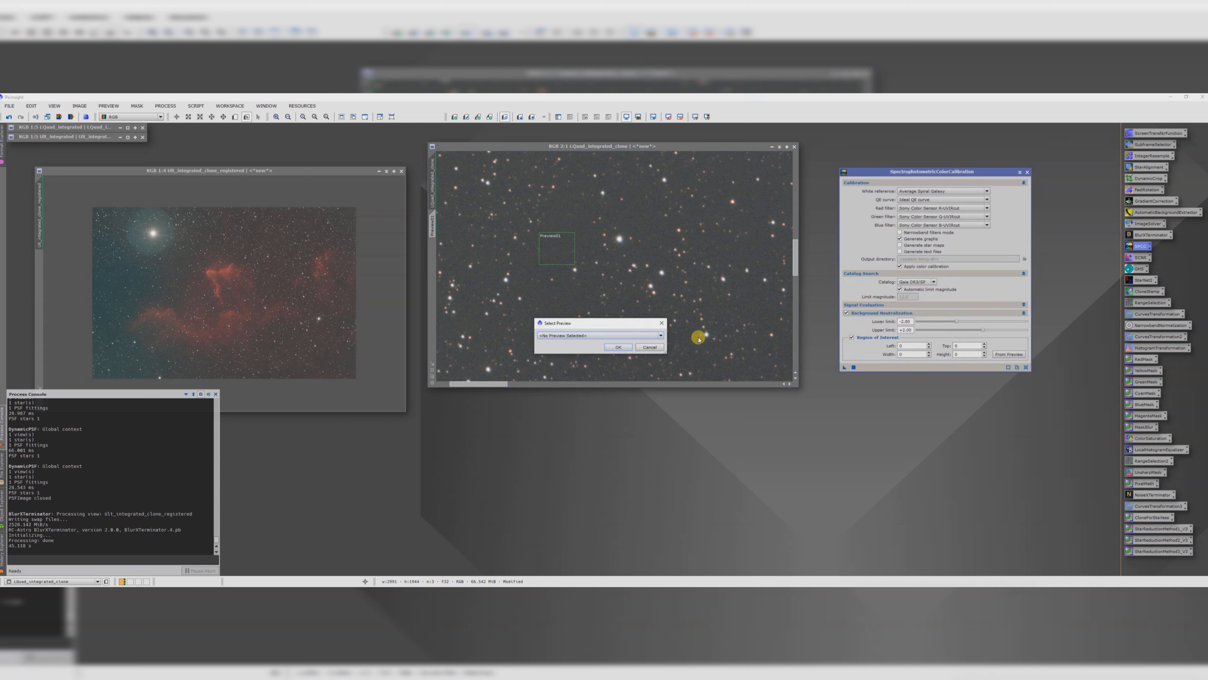
click(610, 347)
scroll(613, 345, down, 5)
drag(847, 368, 655, 303)
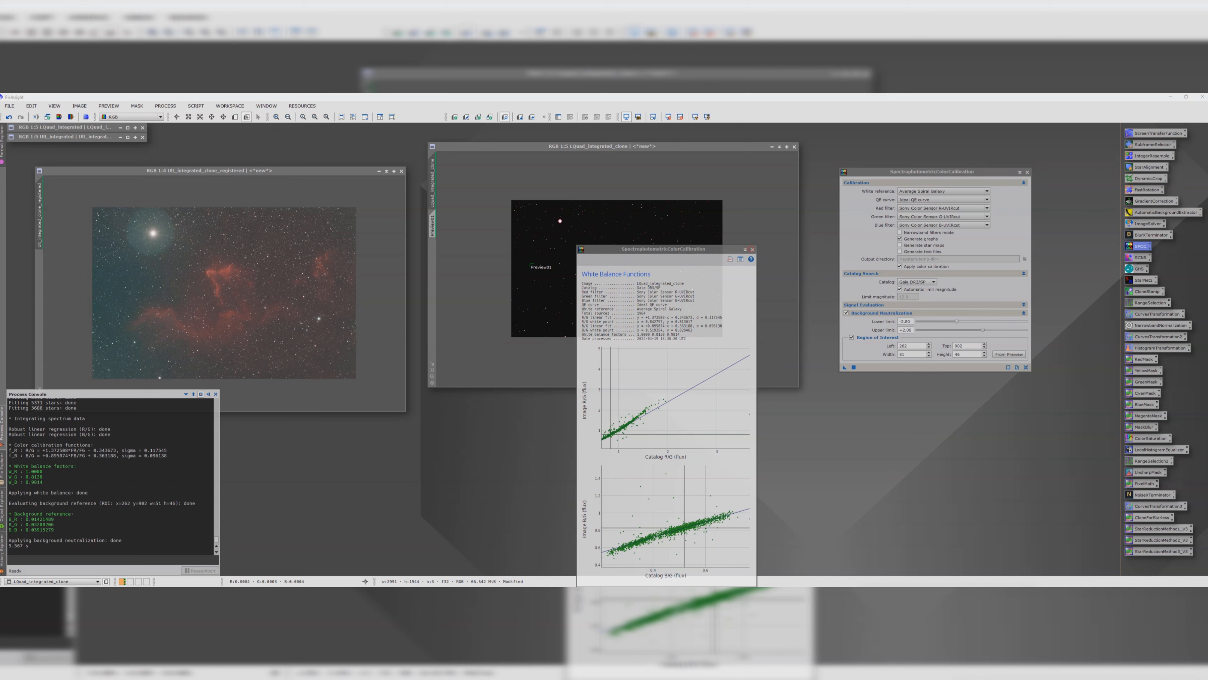
click(752, 249)
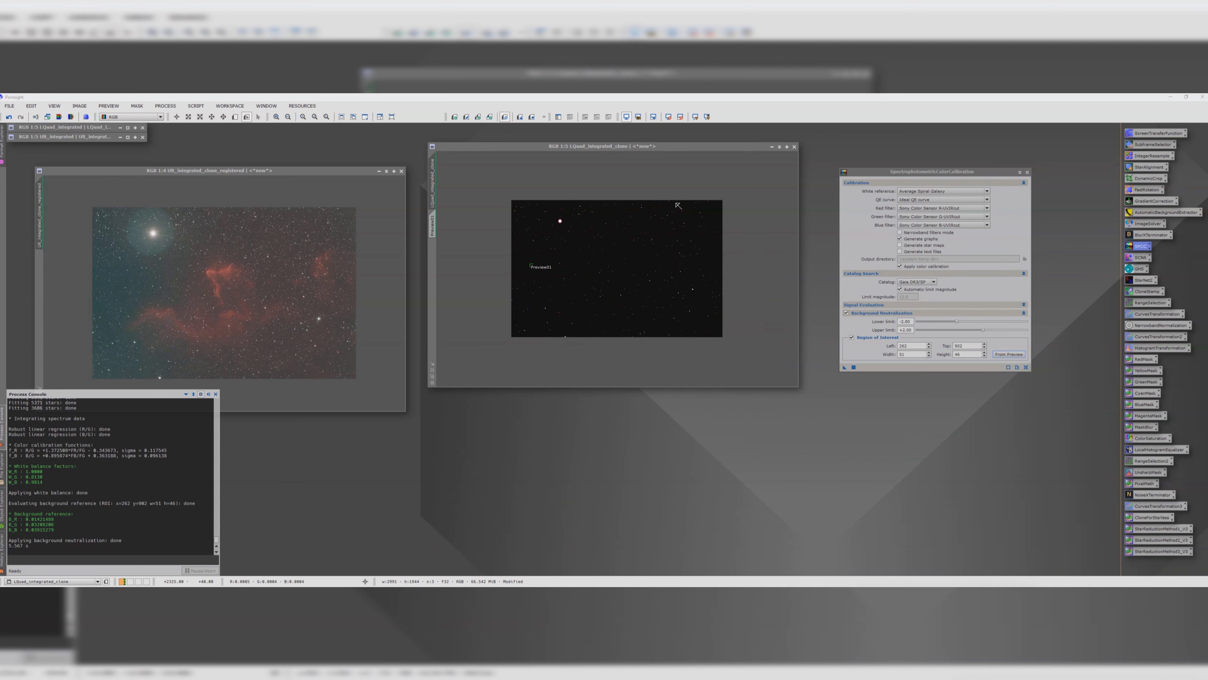
Step: Auto-stretch the L image display with ScreenTransferFunction
double_click(1158, 132)
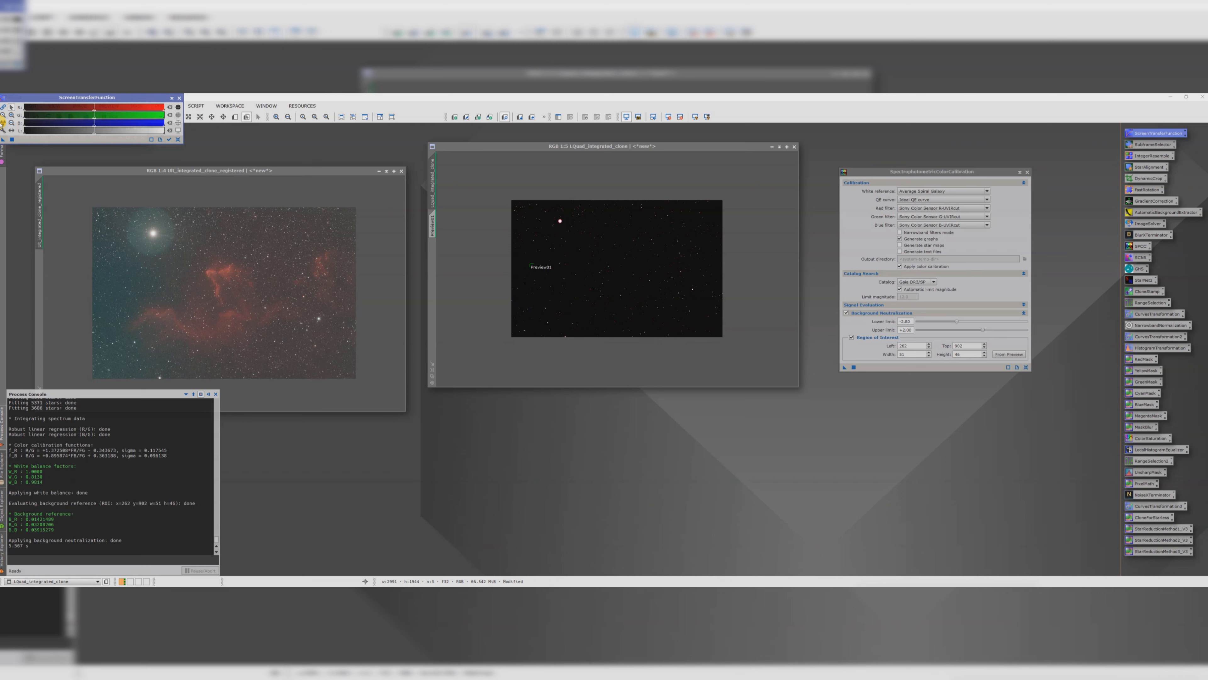
click(2, 123)
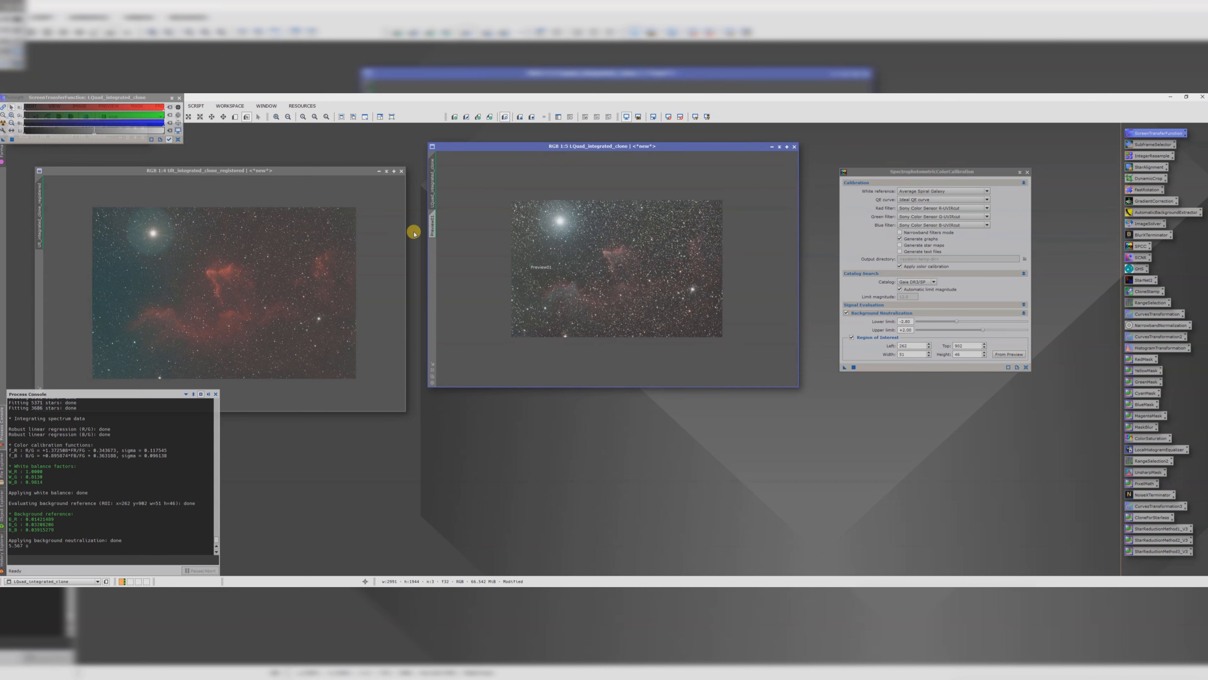
Step: Delete the preview from the L image
right_click(432, 226)
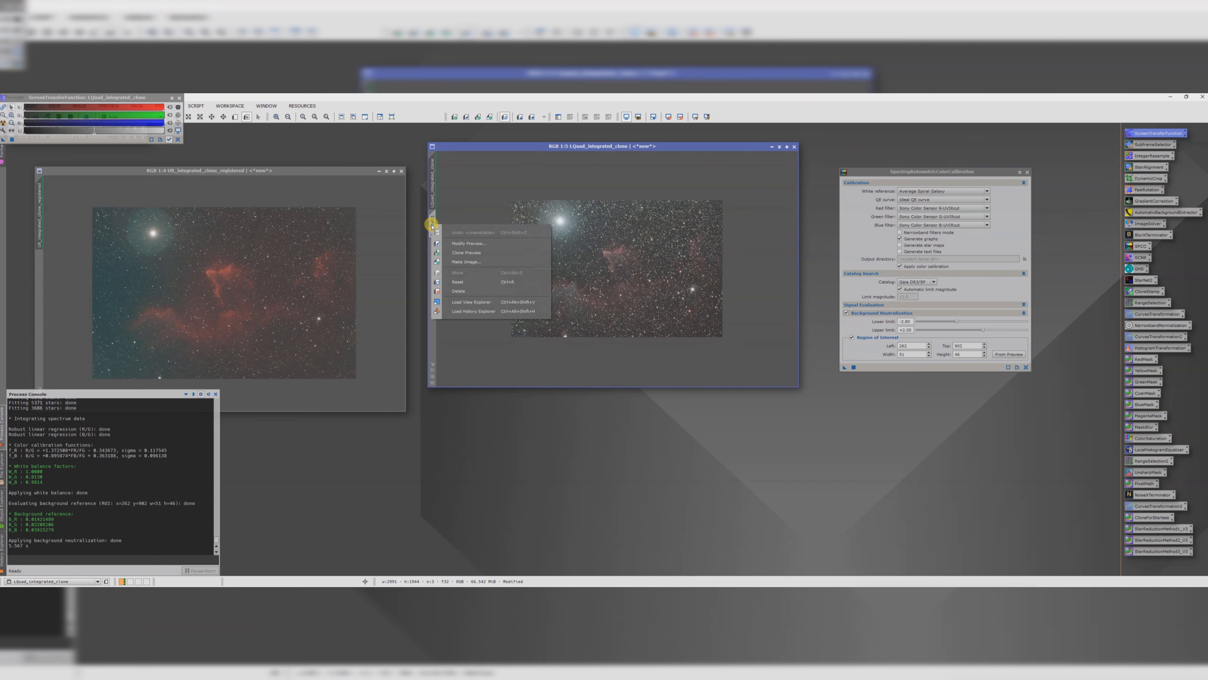
click(461, 289)
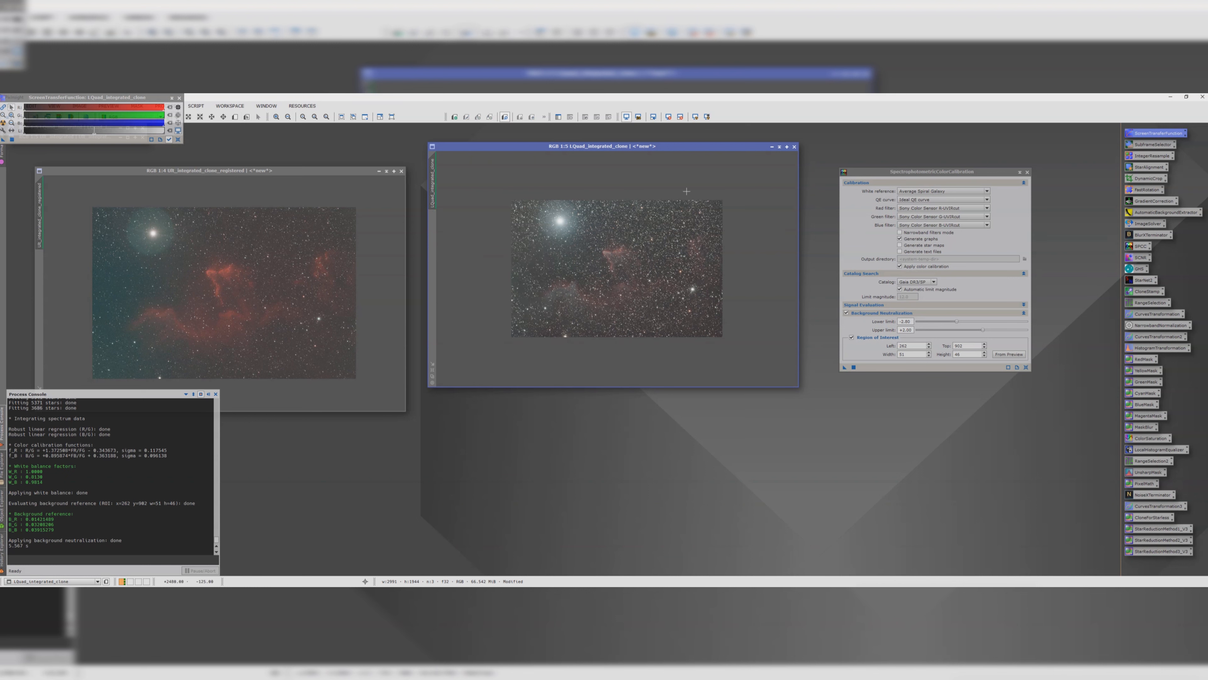
Step: Bring the SII image forward and enable Narrowband filters mode in SpectrophotometricColorCalibration
click(779, 148)
drag(321, 170, 704, 216)
drag(352, 171, 204, 168)
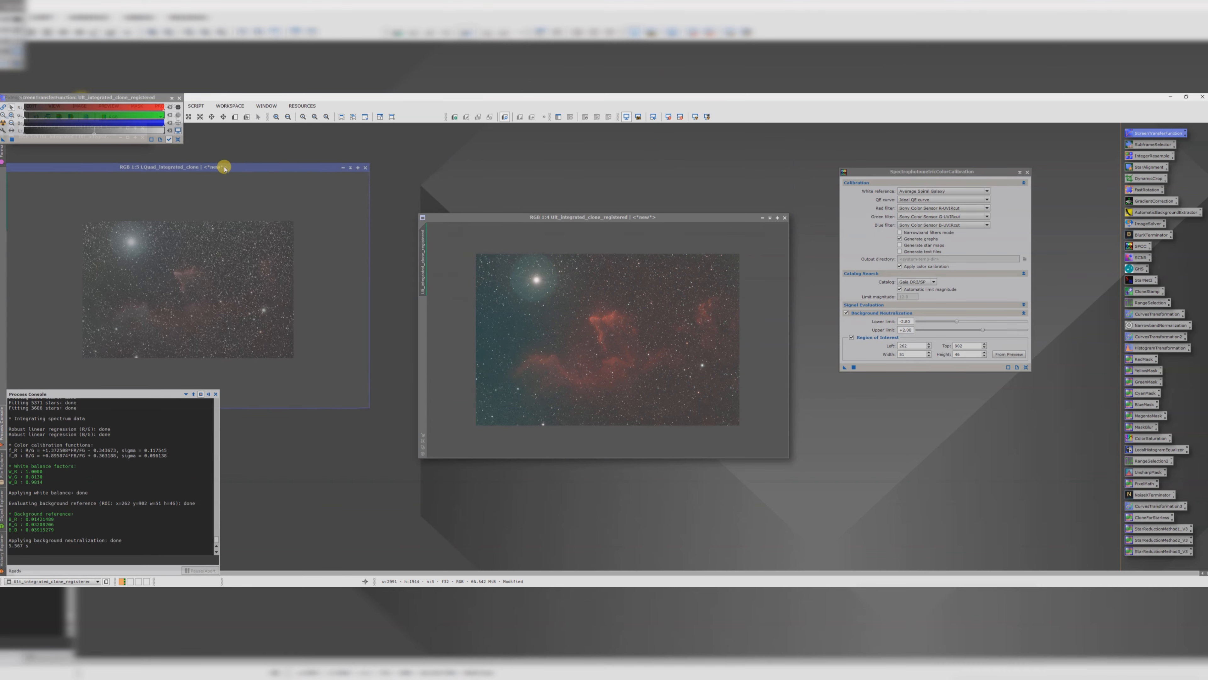
drag(533, 213, 552, 163)
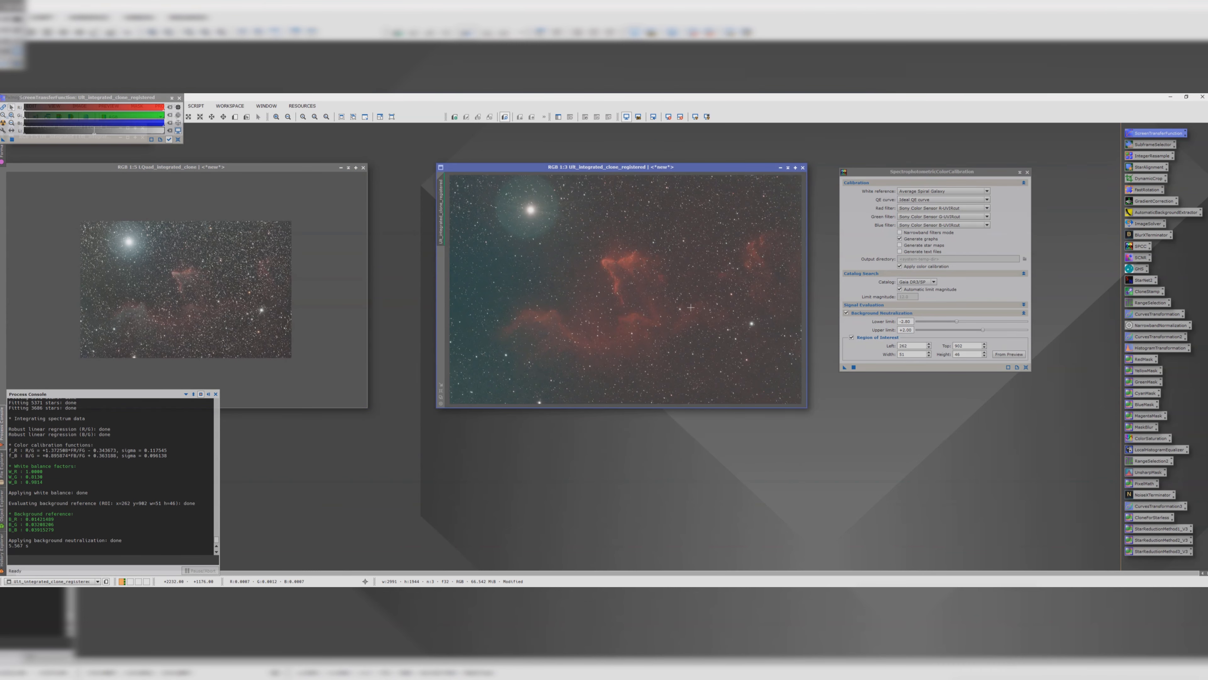
scroll(691, 308, up, 2)
drag(692, 404, 731, 404)
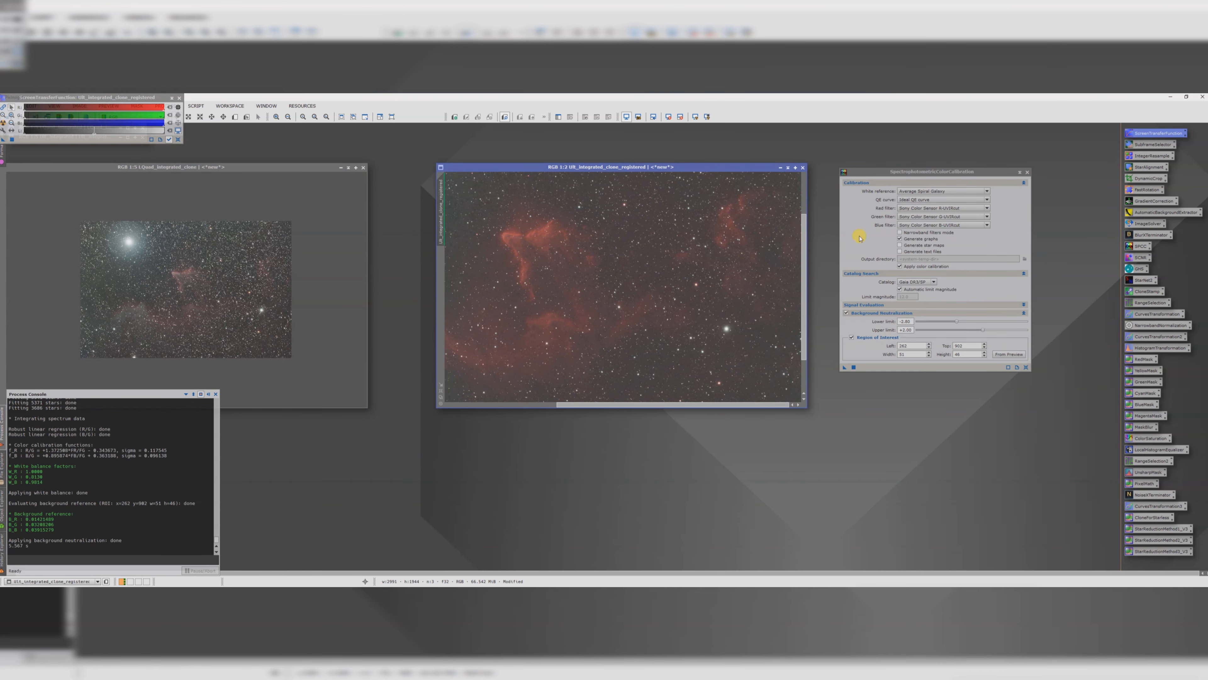
click(900, 233)
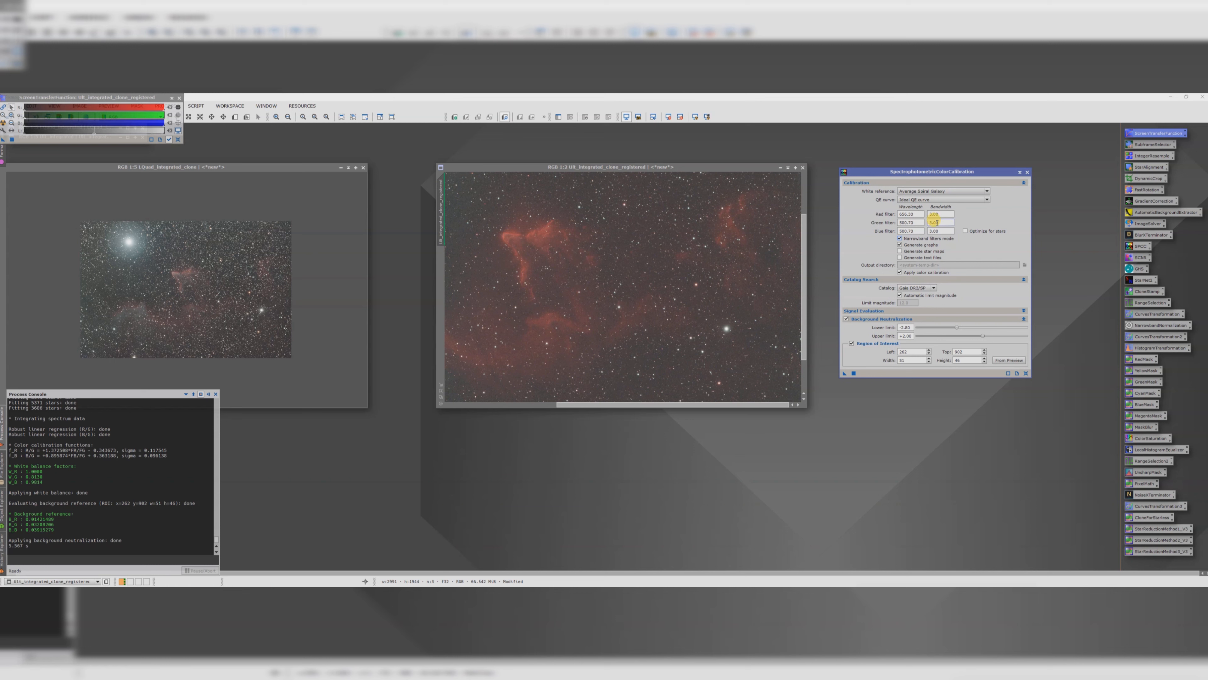
Step: Draw a small preview over a star background area of the SII image and set it as the background region of interest
scroll(600, 297, down, 1)
scroll(714, 328, up, 4)
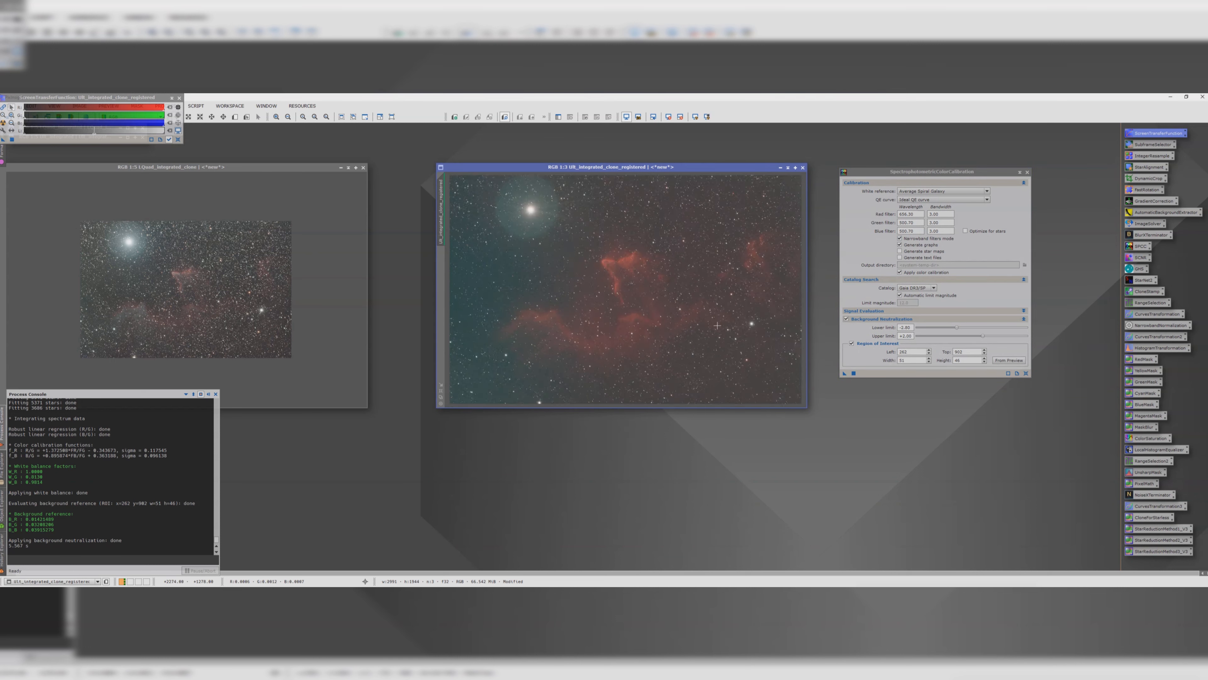
drag(803, 328, 803, 359)
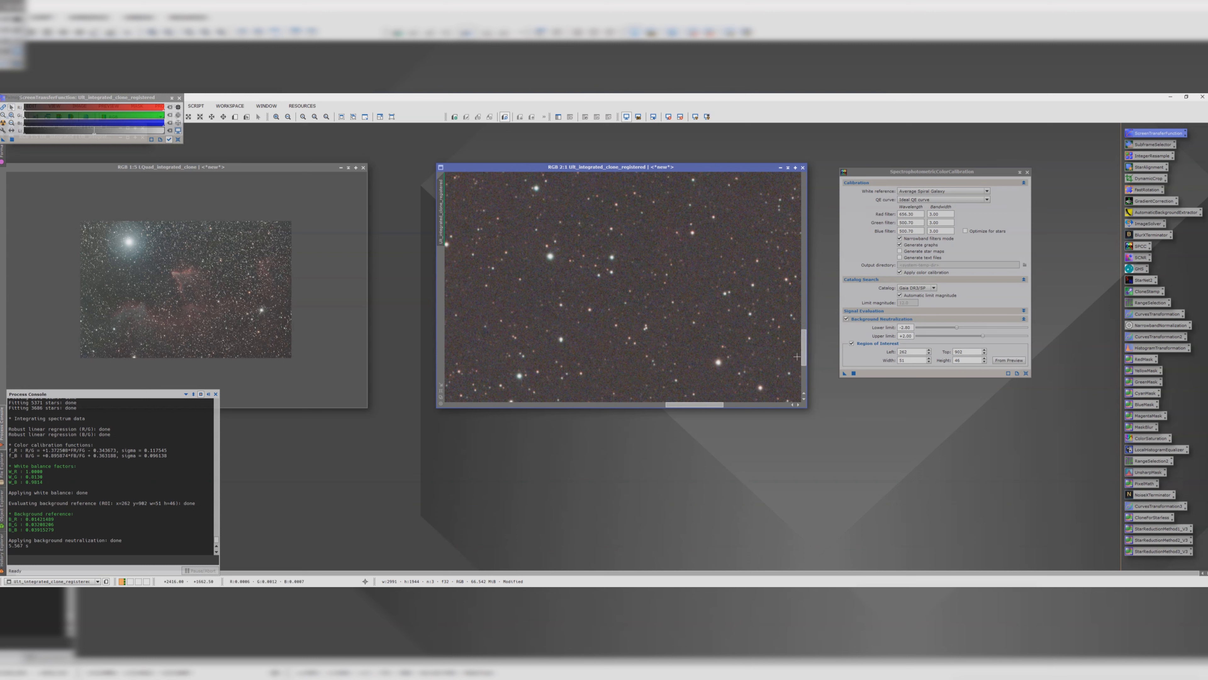
click(235, 116)
drag(686, 246, 717, 281)
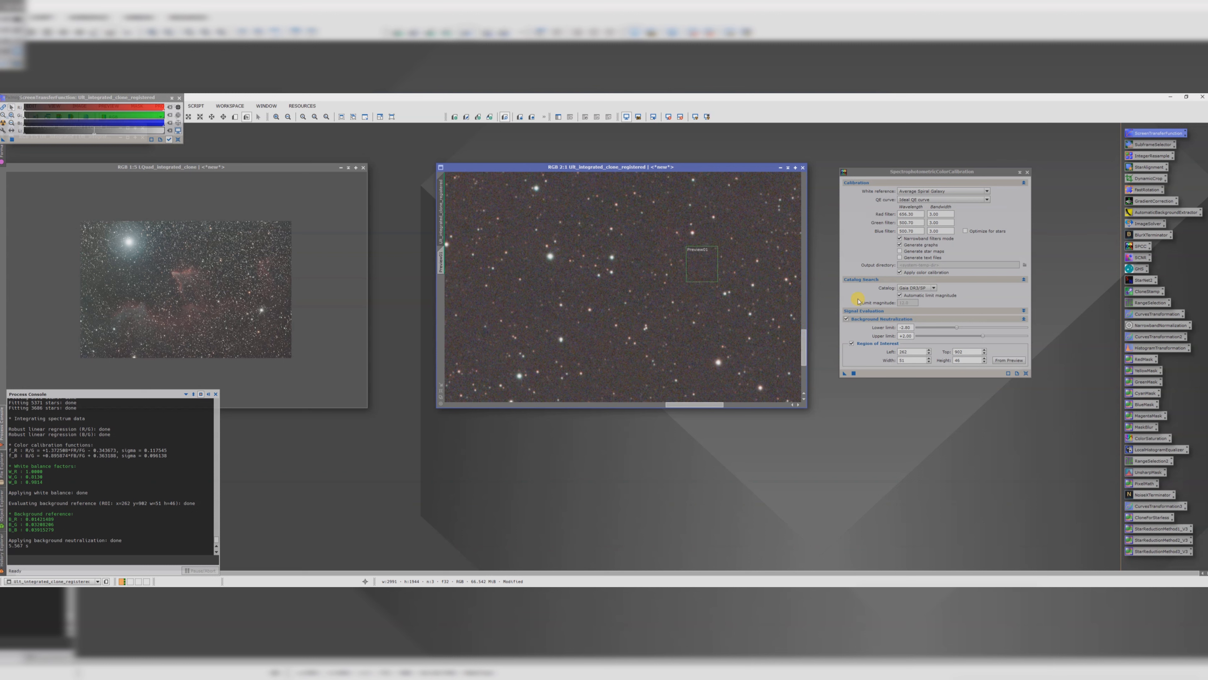
click(996, 361)
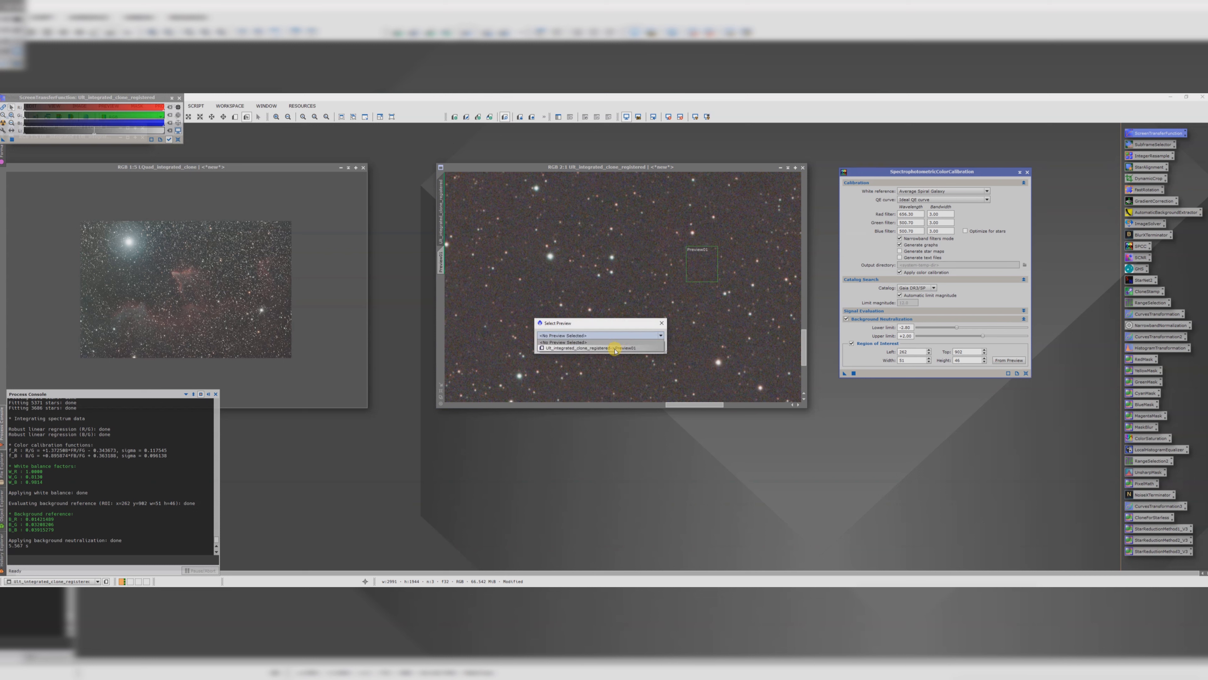
click(617, 351)
Step: Apply SpectrophotometricColorCalibration to the SII image, then close the graphs
scroll(622, 346, down, 4)
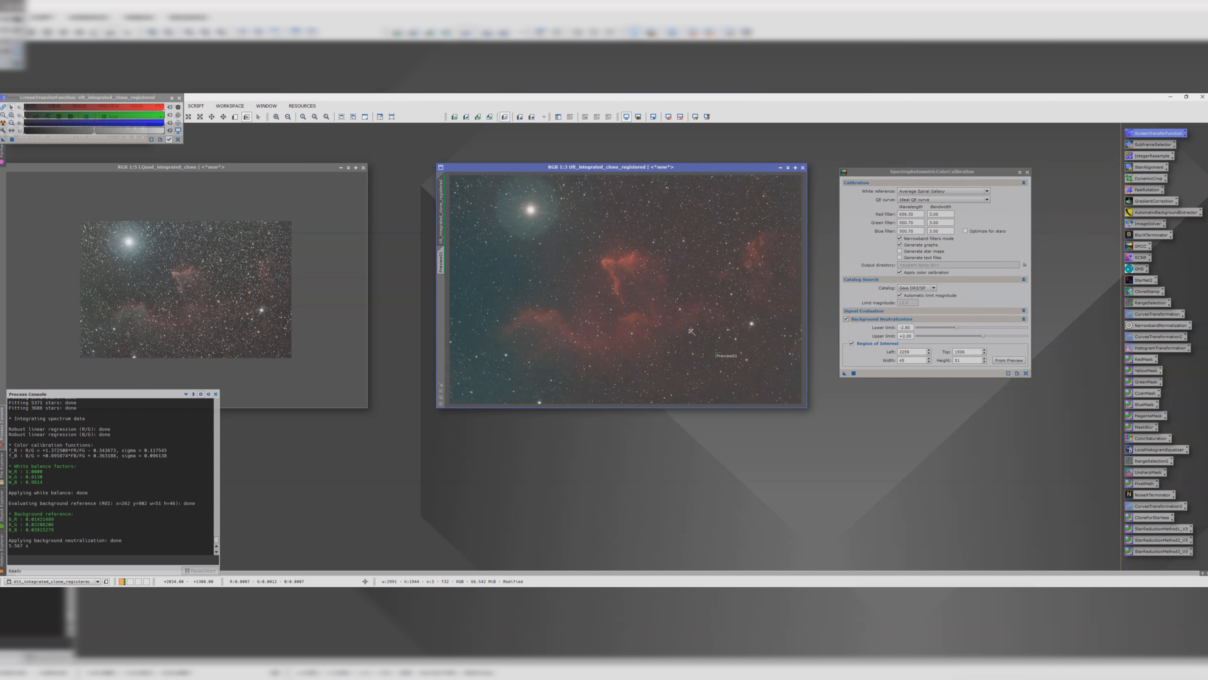
drag(845, 373, 655, 316)
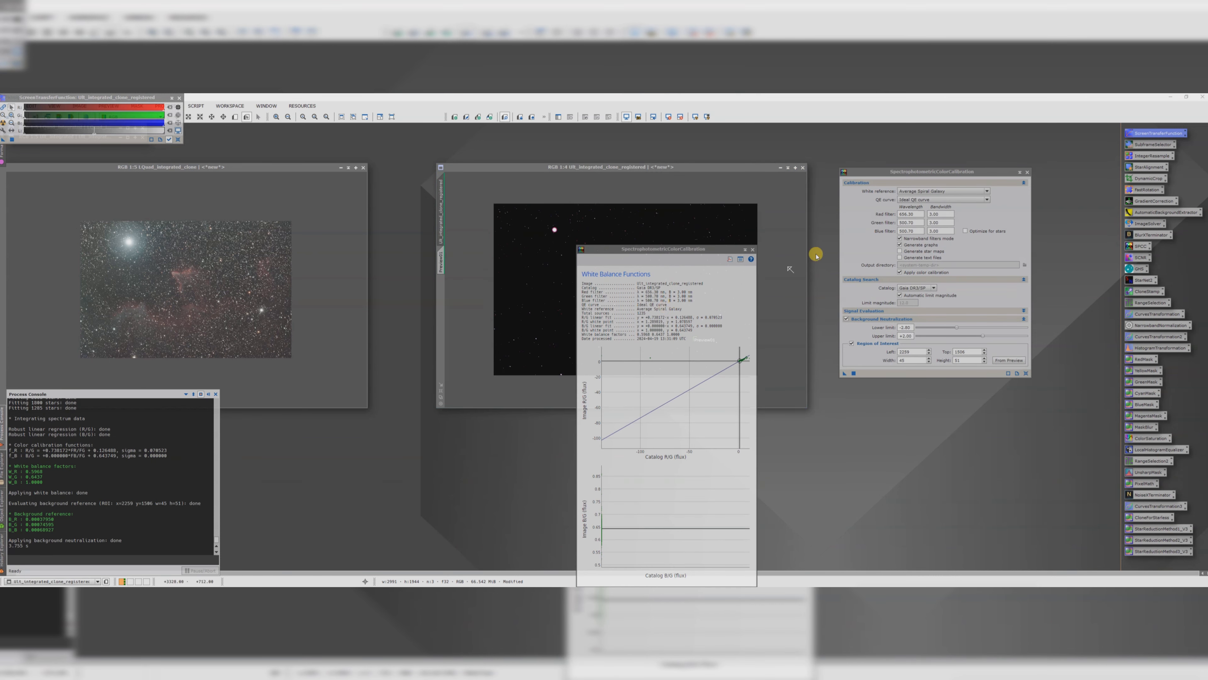
click(753, 250)
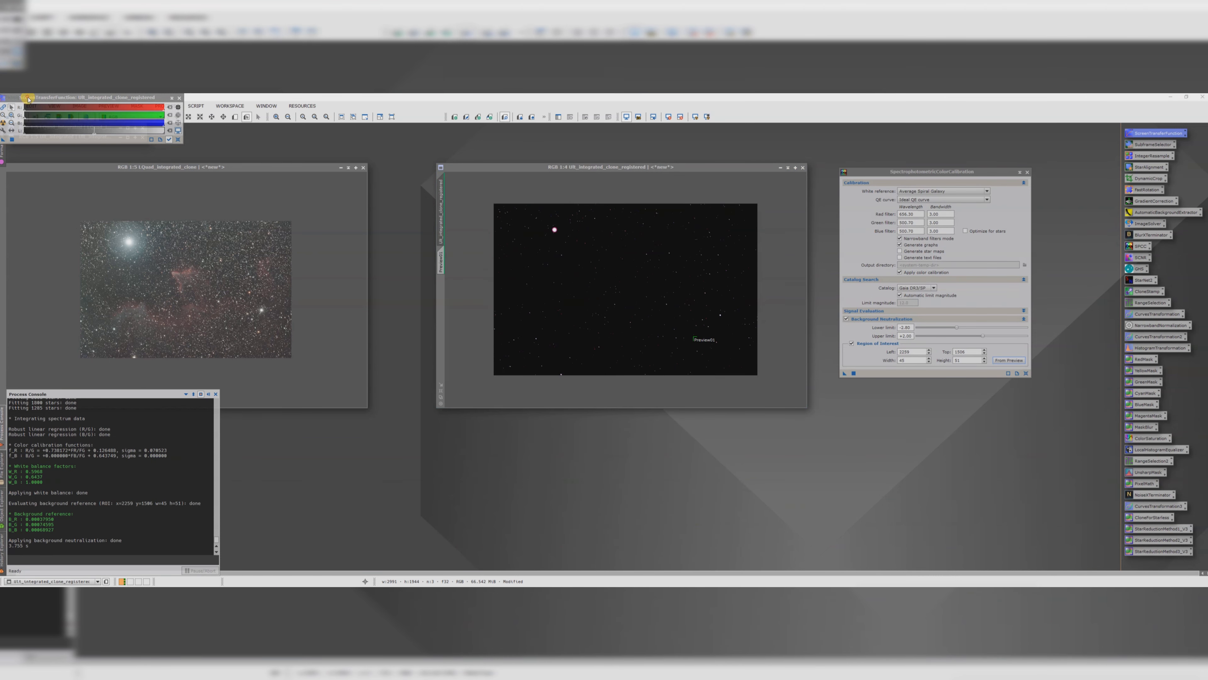
Step: Auto-stretch the SII image display with ScreenTransferFunction and close the tool
drag(22, 98, 260, 162)
click(244, 189)
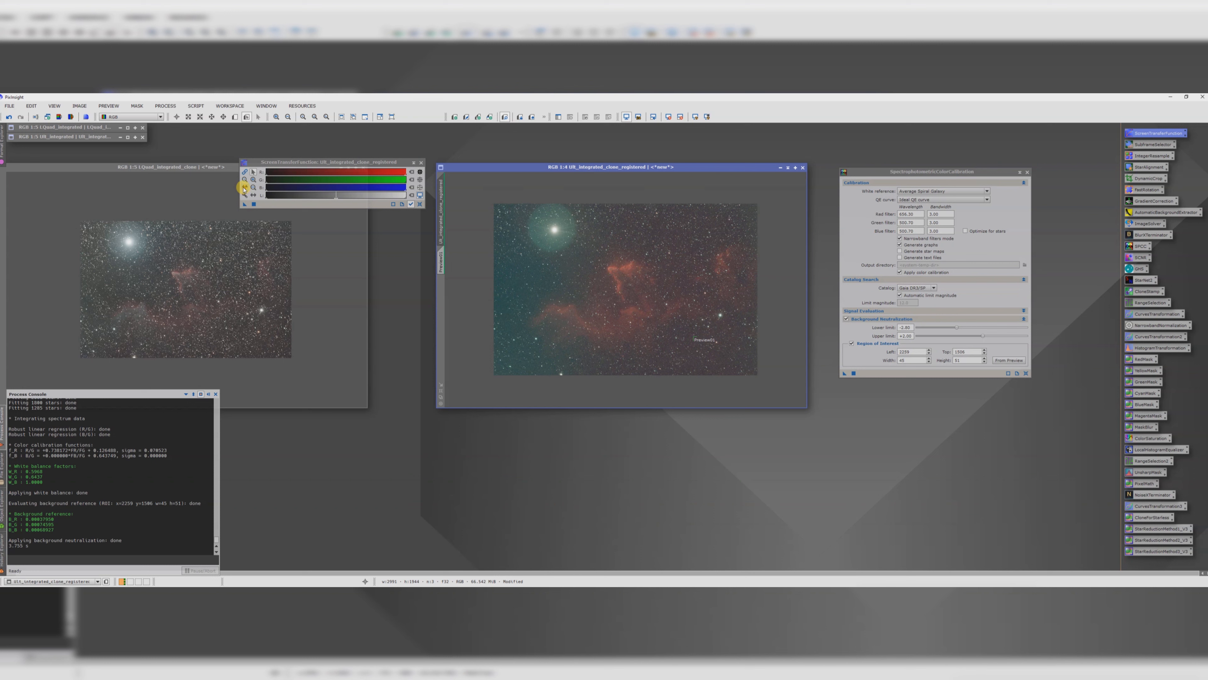
click(420, 162)
Step: Delete the preview from the SII image
right_click(440, 260)
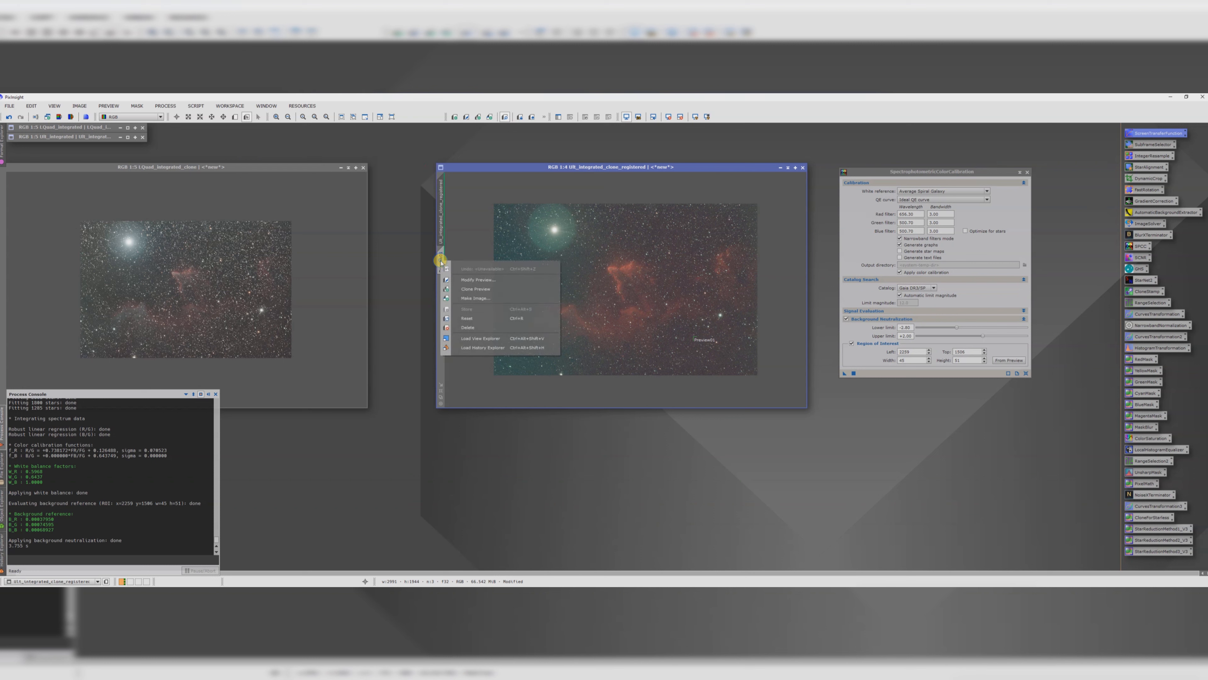
click(467, 327)
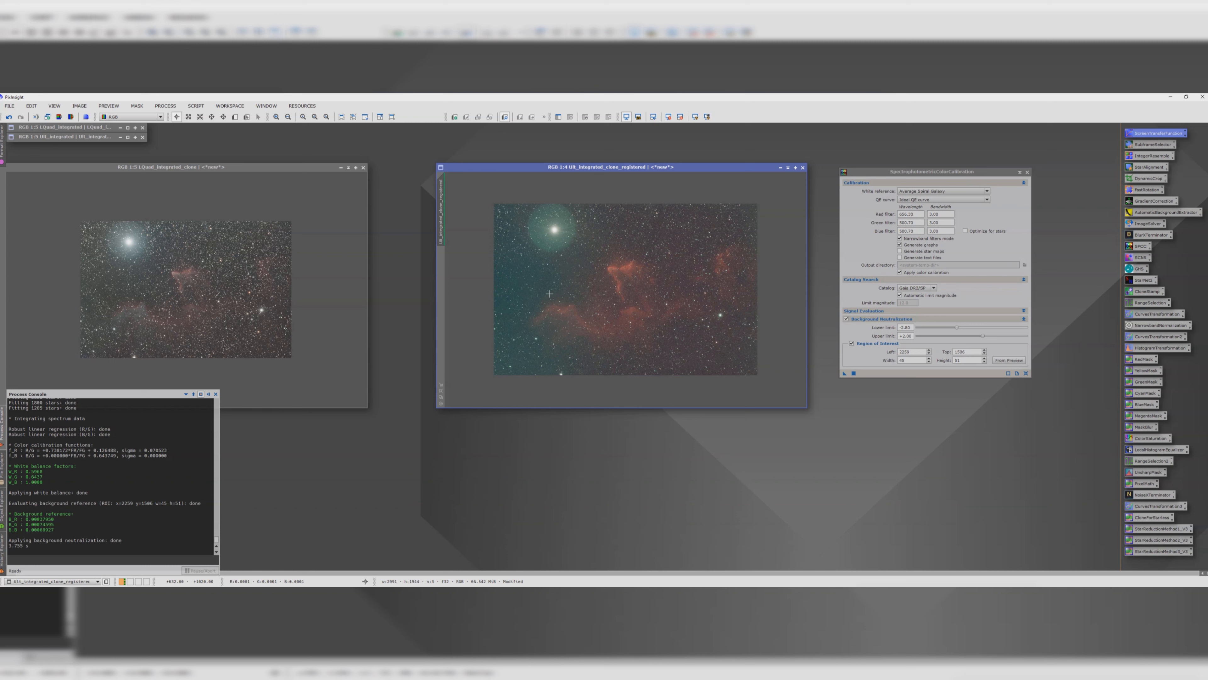
Step: Close SpectrophotometricColorCalibration and arrange the L and SII image windows side by side
click(1027, 172)
drag(650, 168, 833, 170)
drag(294, 169, 508, 167)
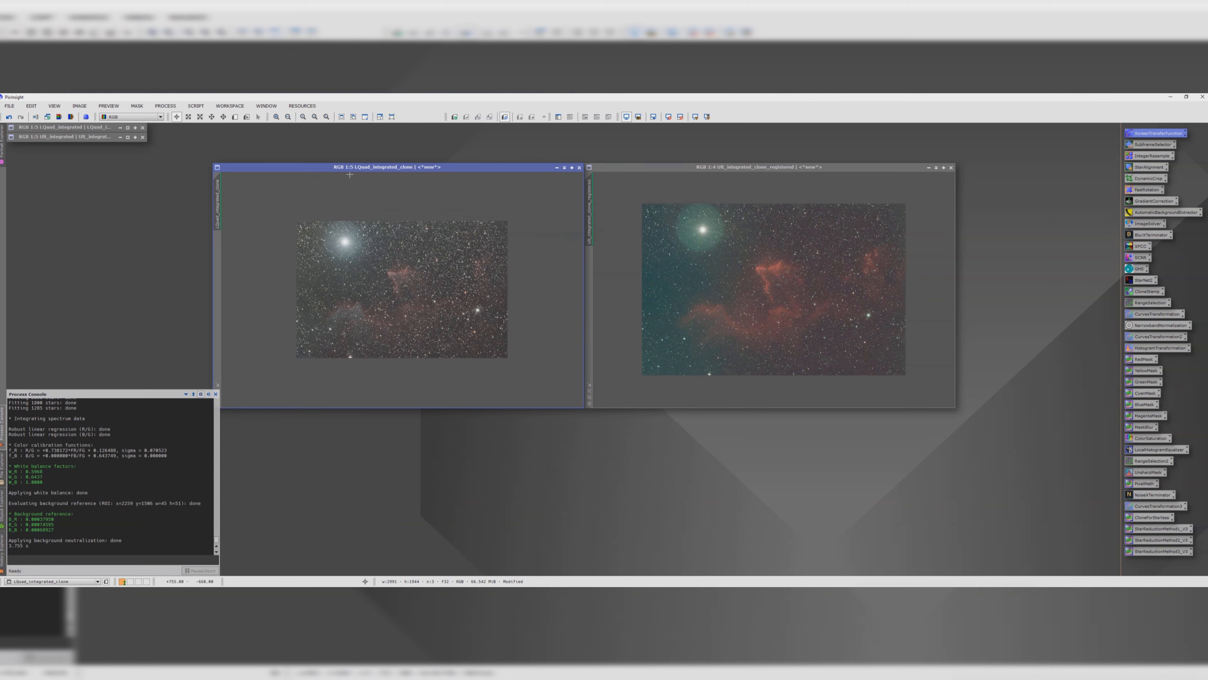
Step: Run the EZ Soft Stretch script on the L image
click(196, 106)
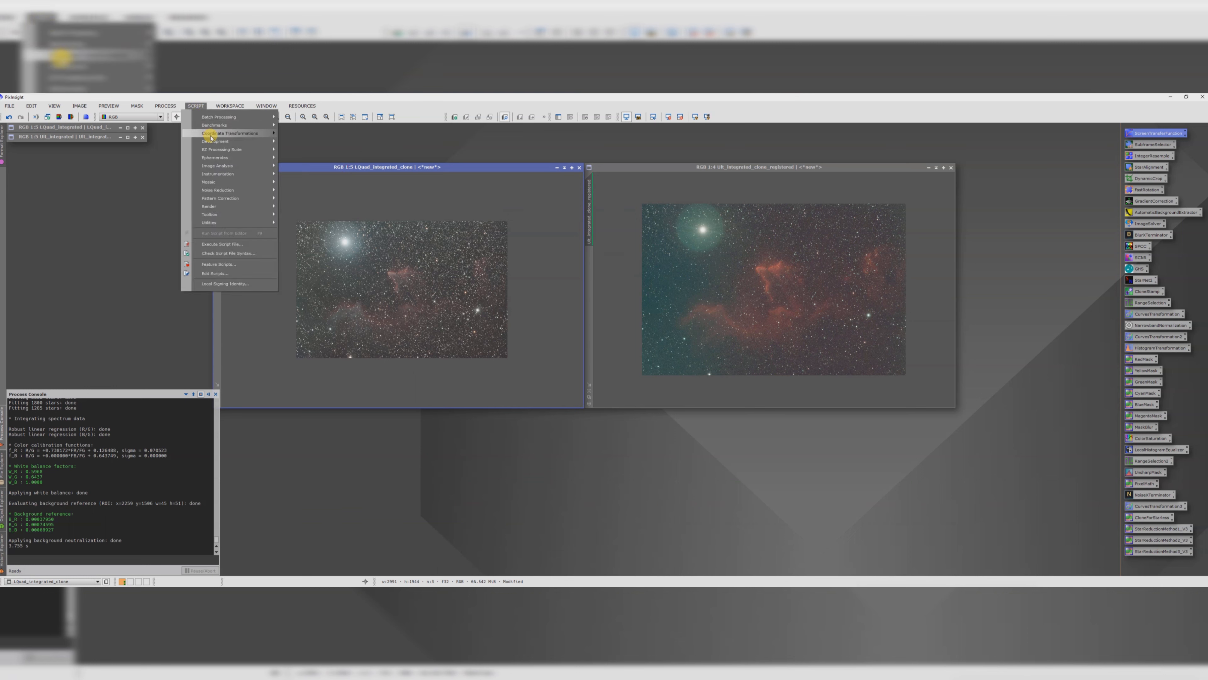
mouse_move(219, 149)
click(310, 186)
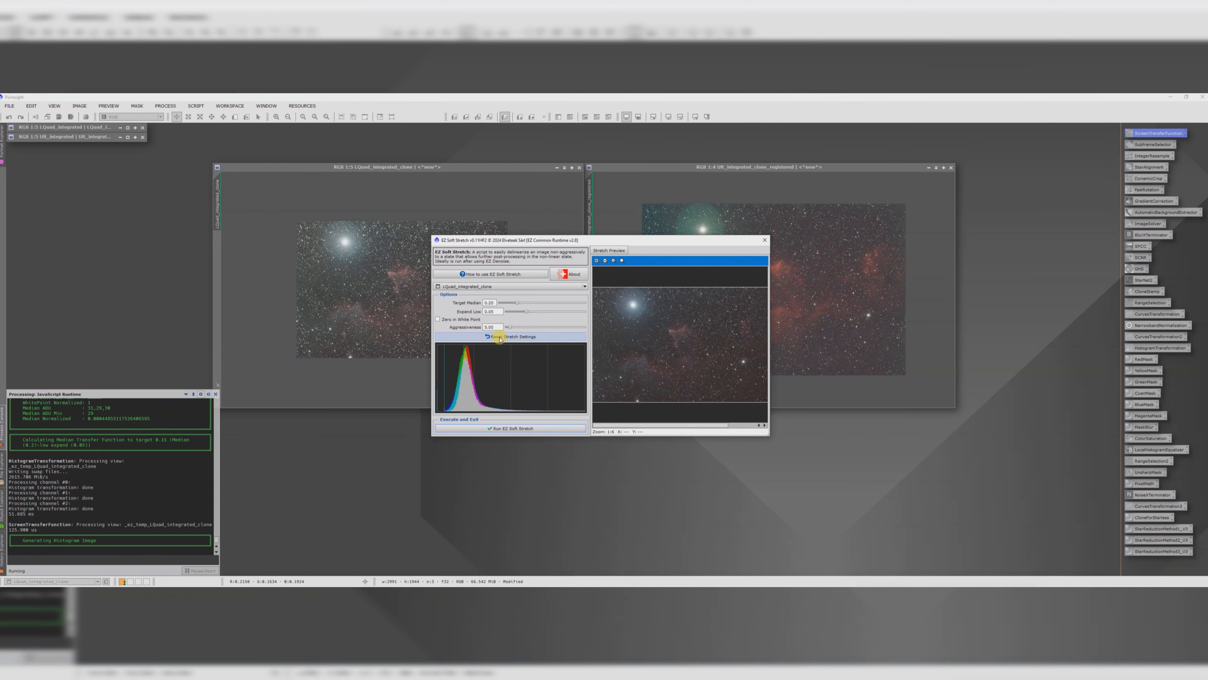
click(494, 428)
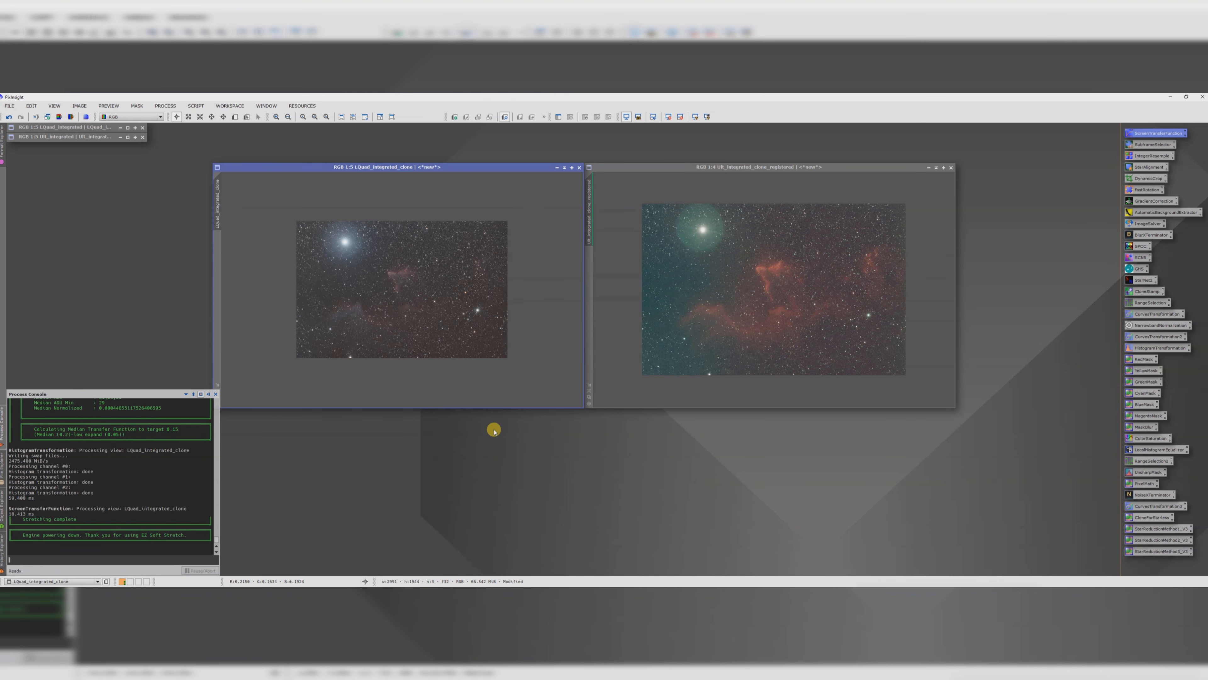
Step: Run EZ Soft Stretch on the SII image, selecting SII_integrated_clone_registered as the target
click(664, 166)
click(195, 106)
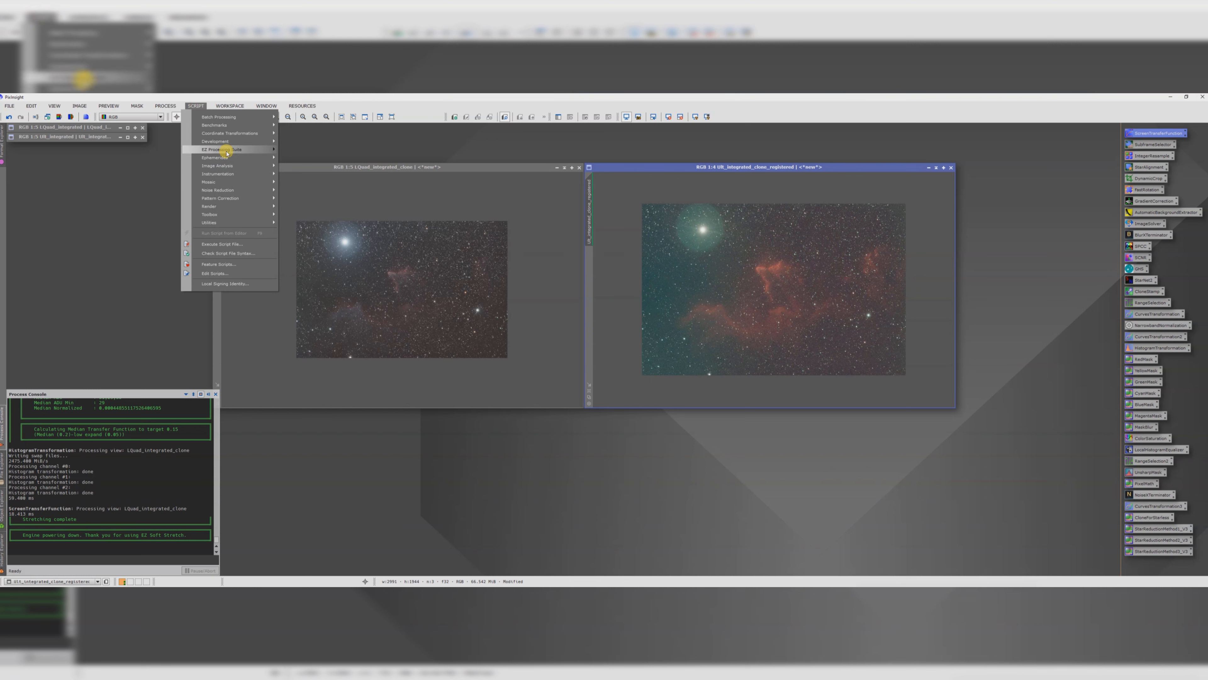
mouse_move(247, 150)
click(308, 187)
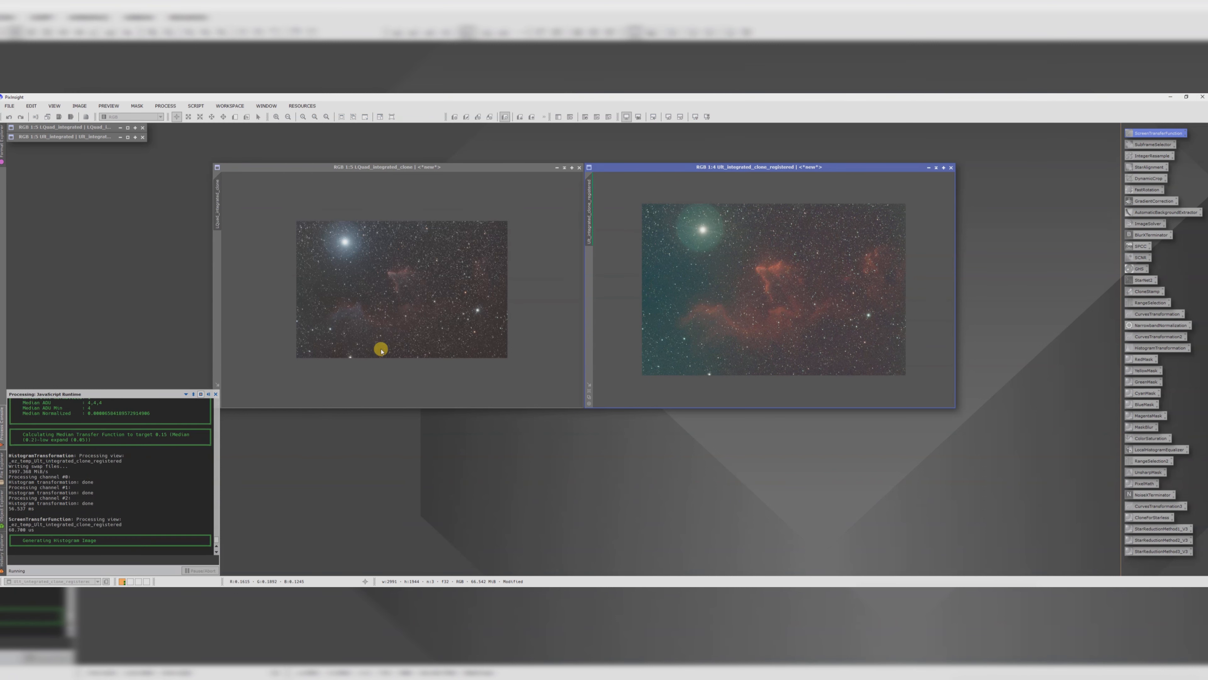
click(488, 274)
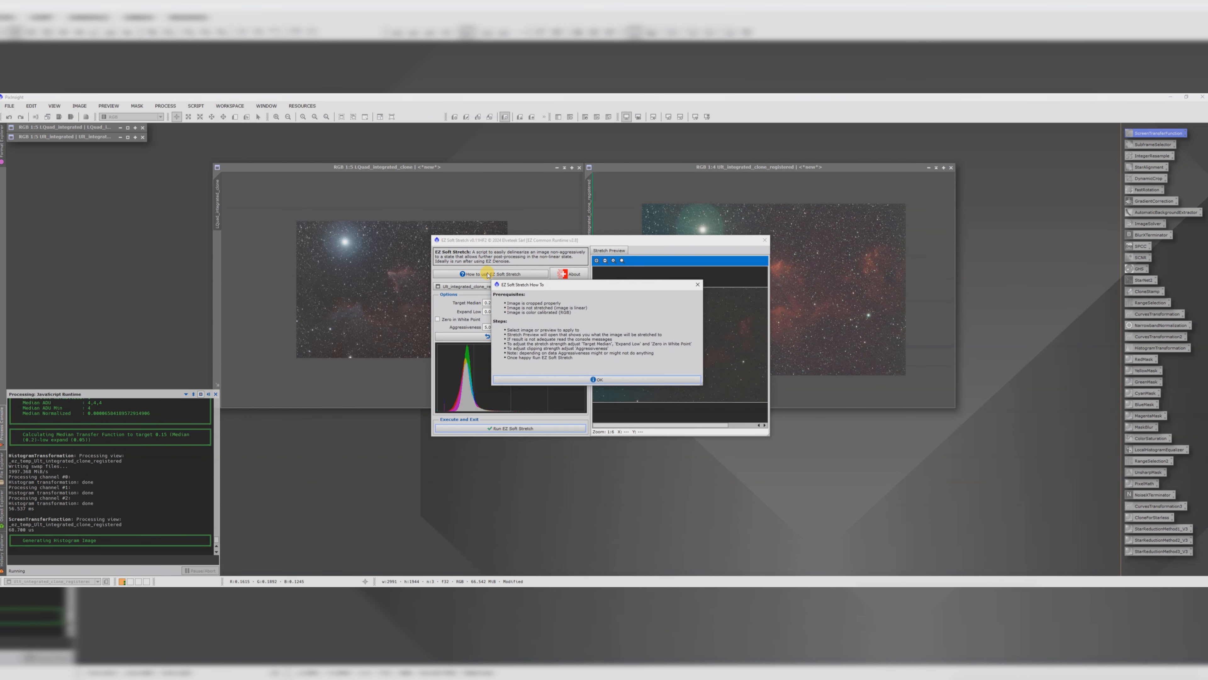
click(575, 386)
click(473, 287)
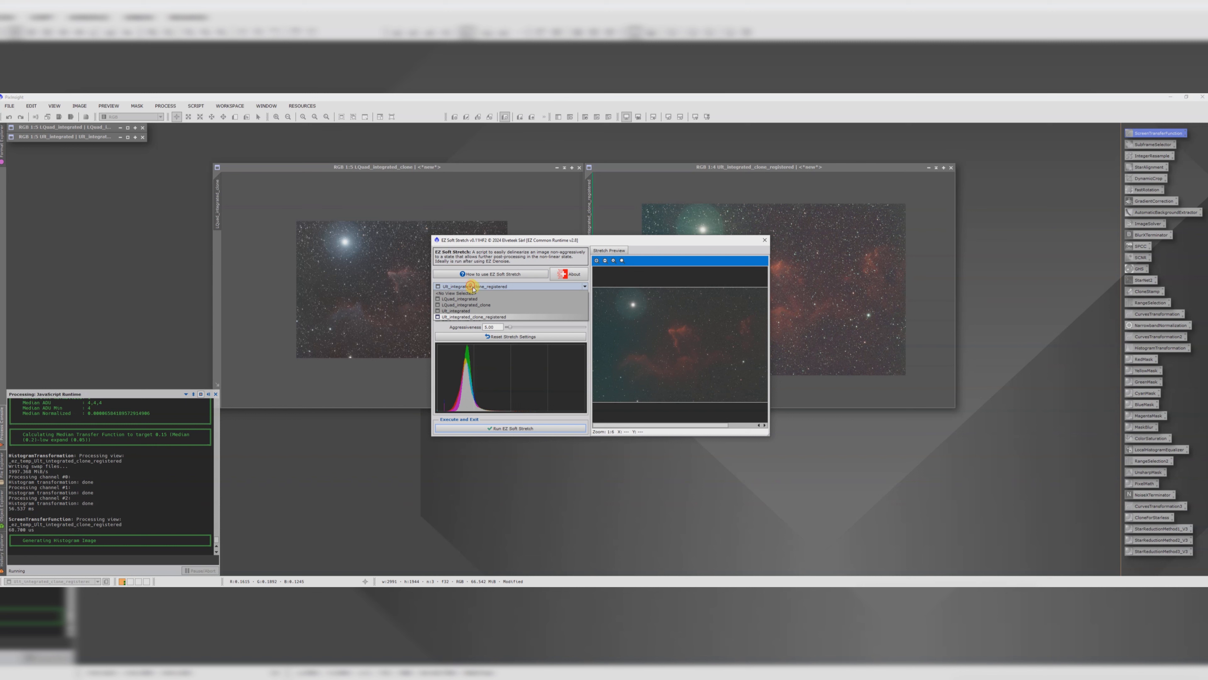
click(478, 318)
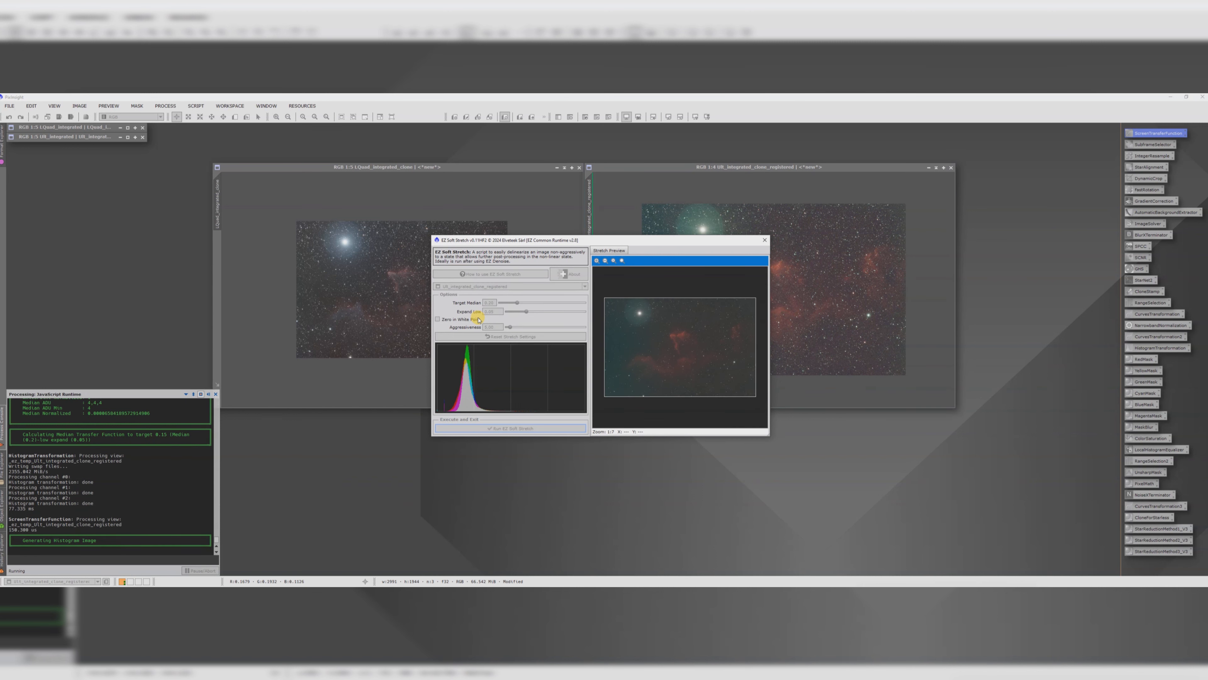
click(517, 427)
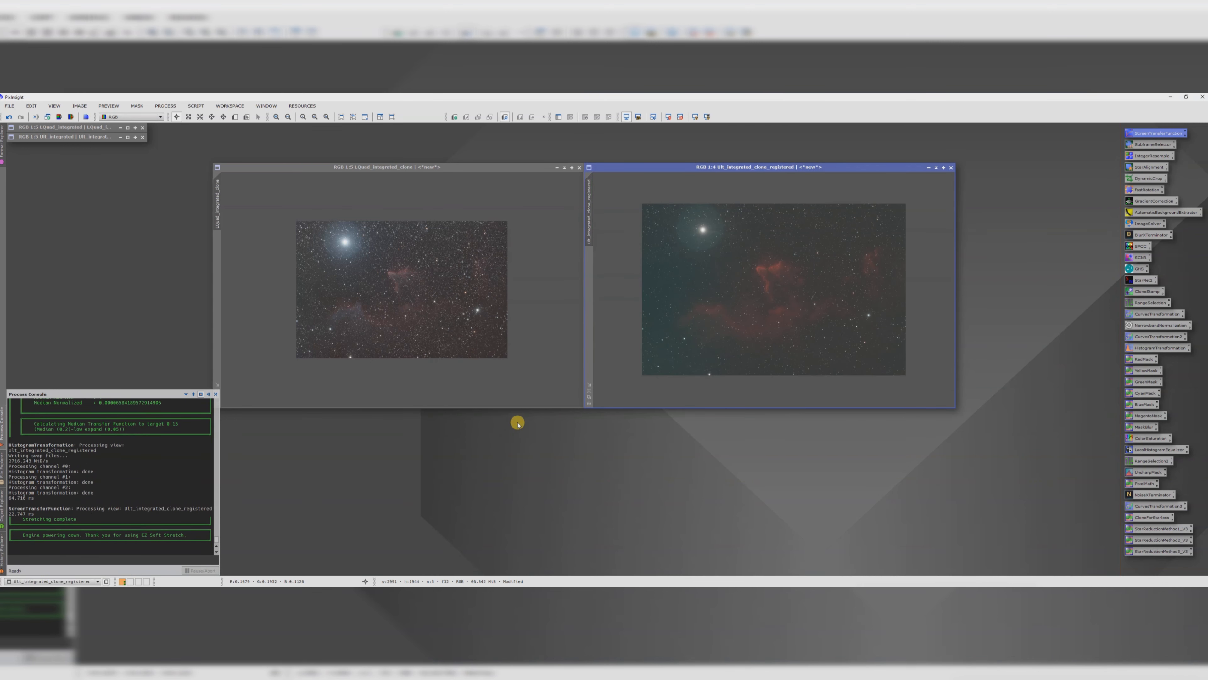
Step: Rename the L image as Lquad_stretched
double_click(218, 202)
drag(602, 341, 568, 341)
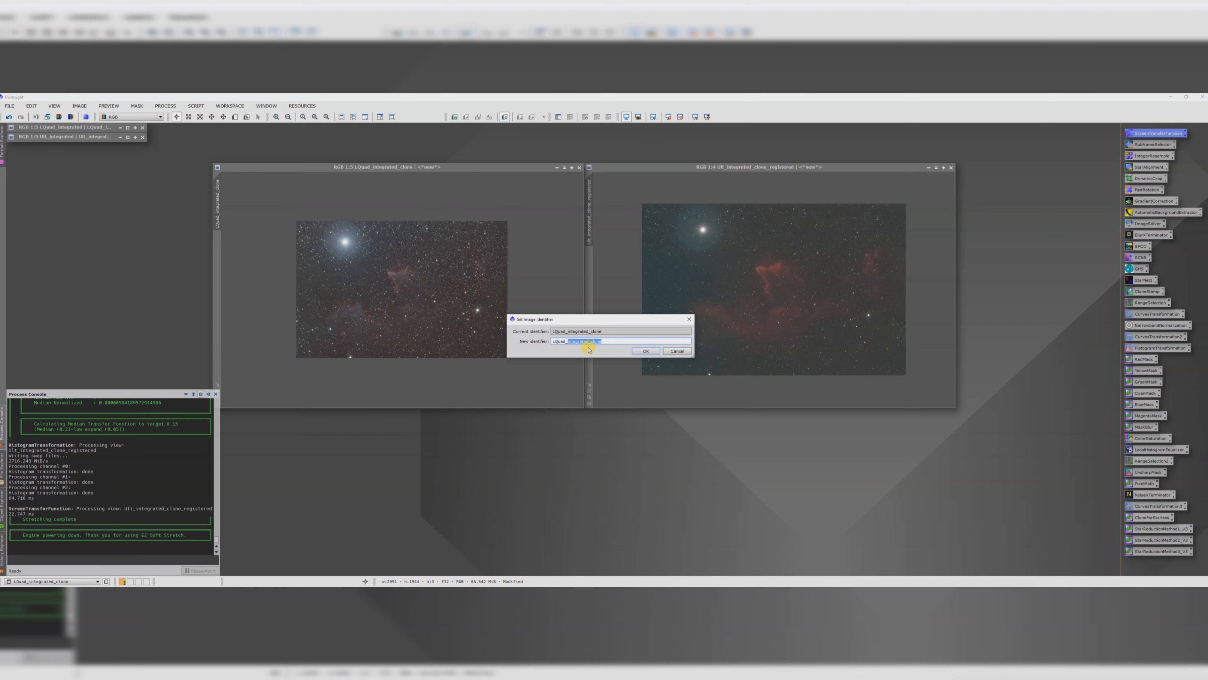
text(stretched)
key(Return)
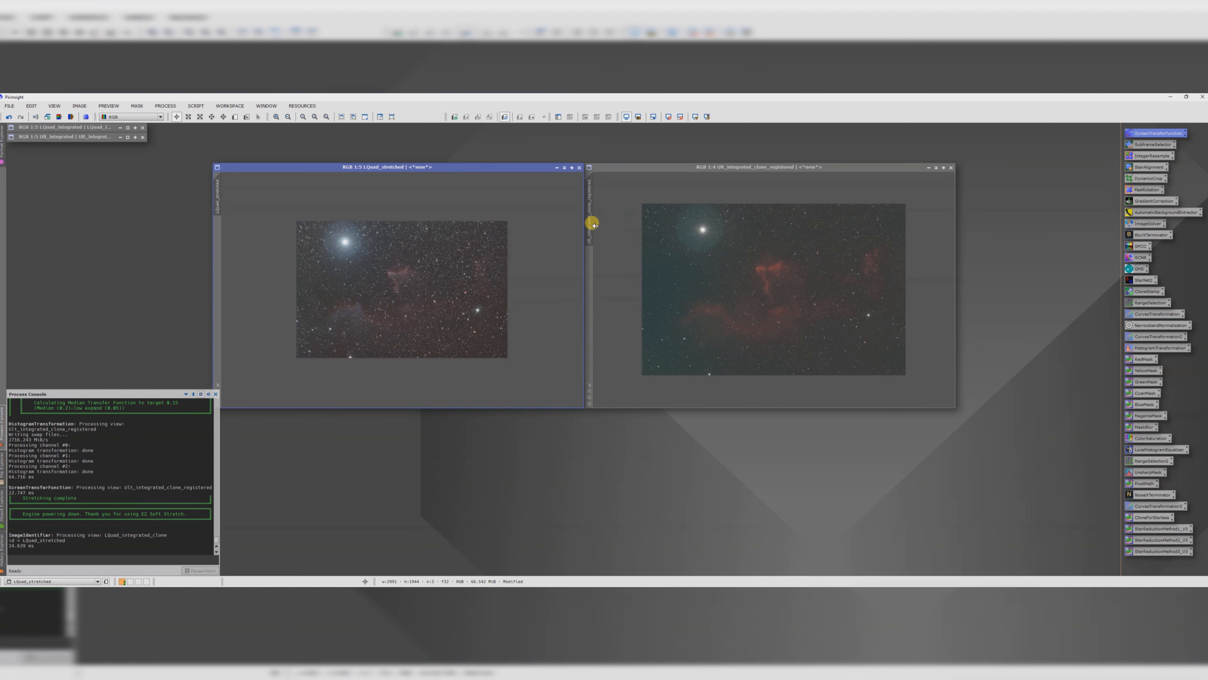
Step: Rename the SII image as SII_stretched
double_click(589, 226)
click(561, 342)
drag(618, 340, 567, 346)
text(stretched)
key(Return)
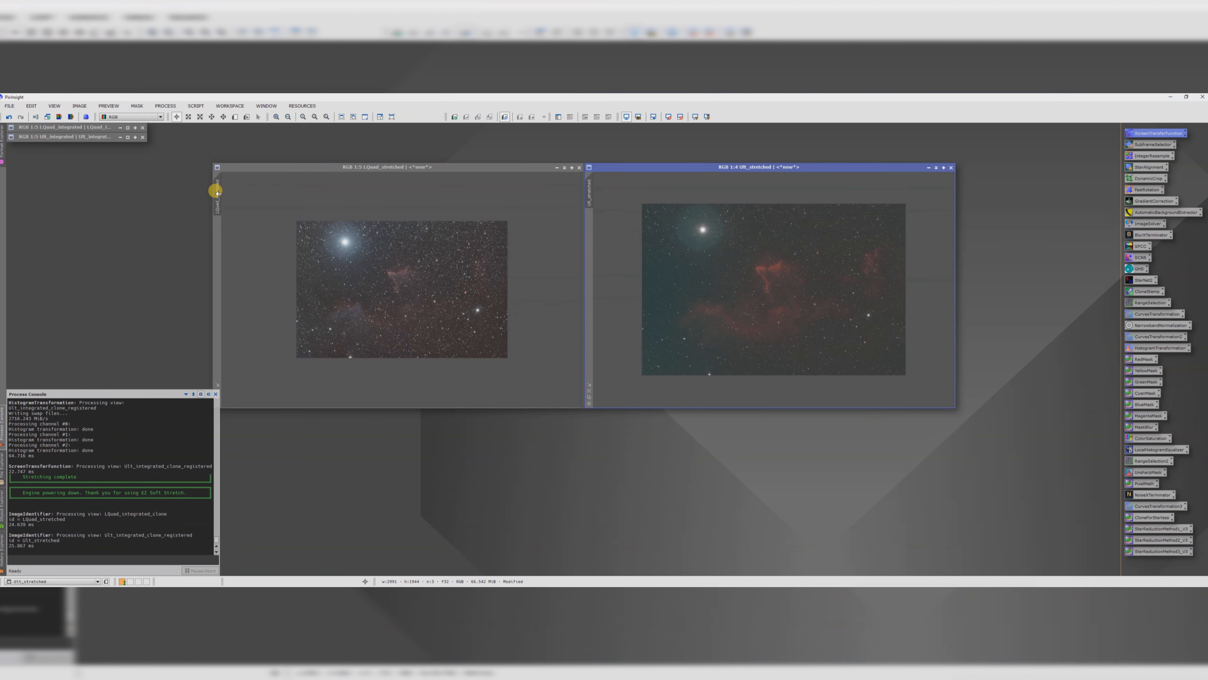
Step: Duplicate both stretched images into new clone windows
drag(216, 190, 400, 471)
drag(590, 188, 838, 473)
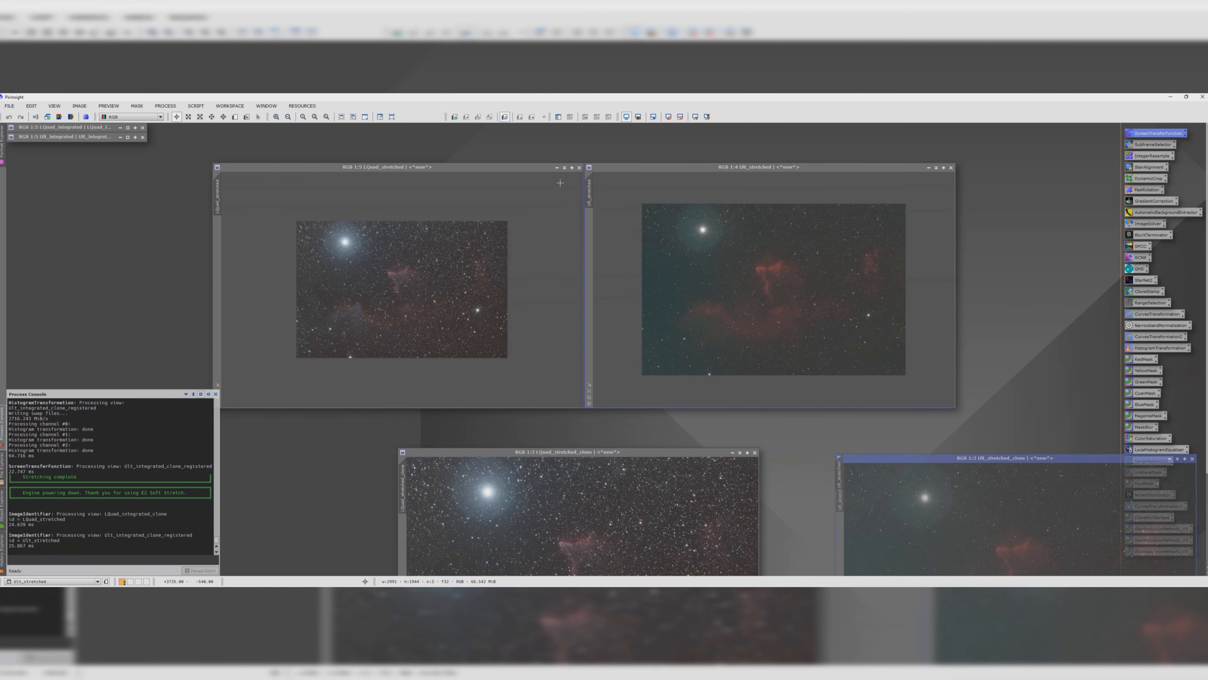
Step: Minimize the stretched originals to icons and arrange the two clones side by side
click(564, 168)
drag(386, 276, 85, 156)
click(936, 167)
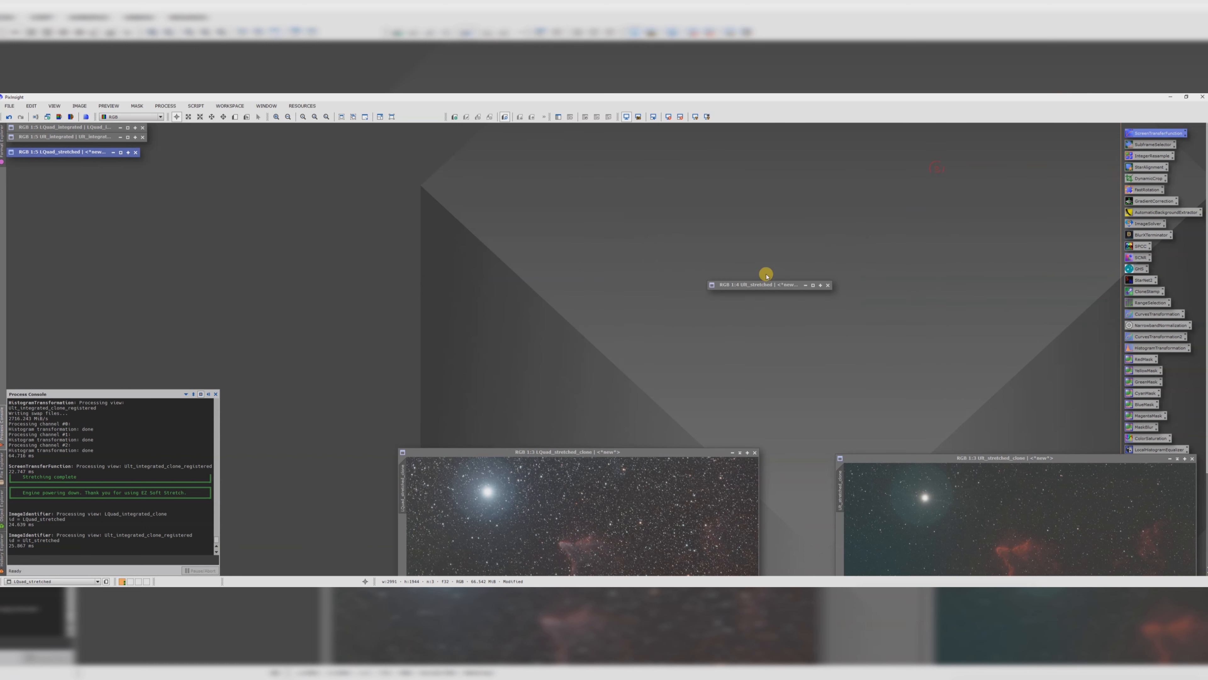
drag(764, 279, 60, 160)
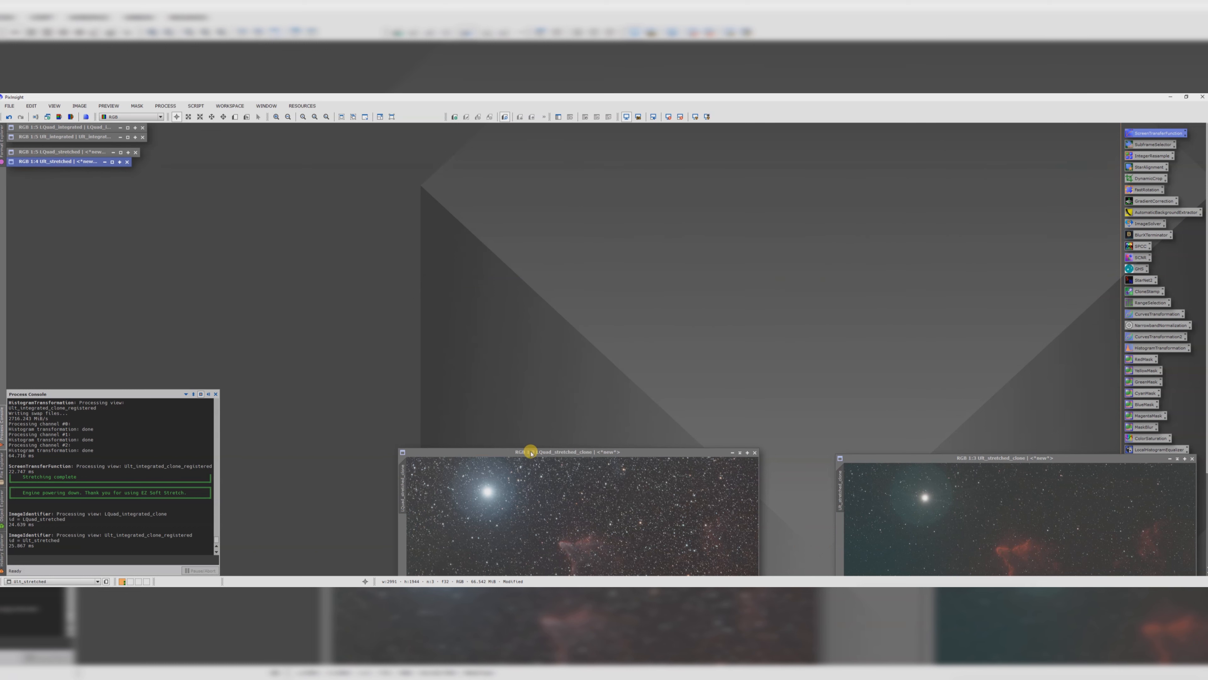
drag(531, 450, 330, 152)
drag(900, 459, 703, 160)
drag(484, 154, 548, 161)
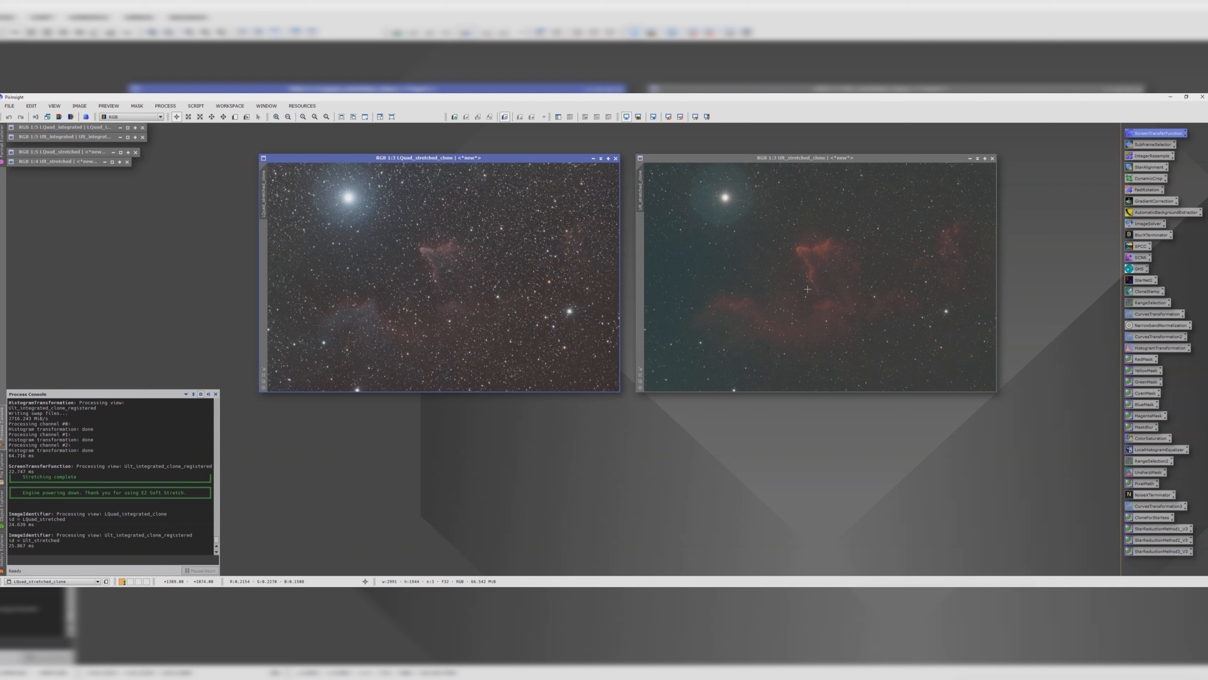
Step: Remove the stars from the SII clone image with StarNet2
click(777, 163)
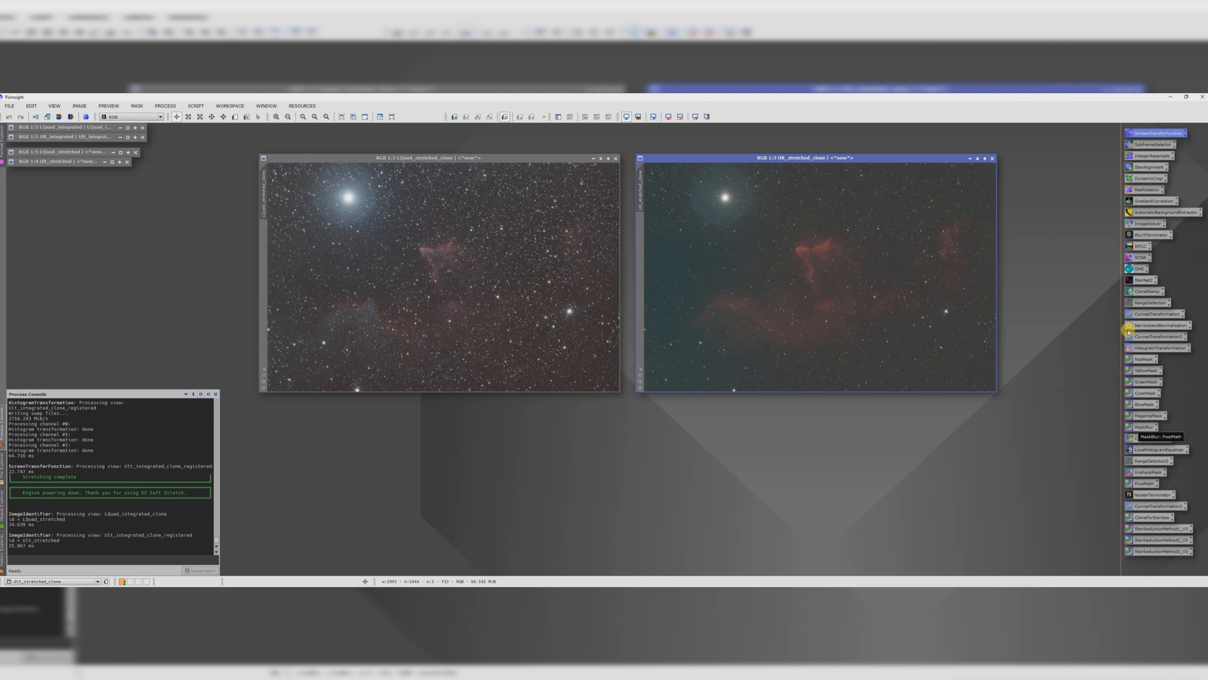
double_click(1137, 280)
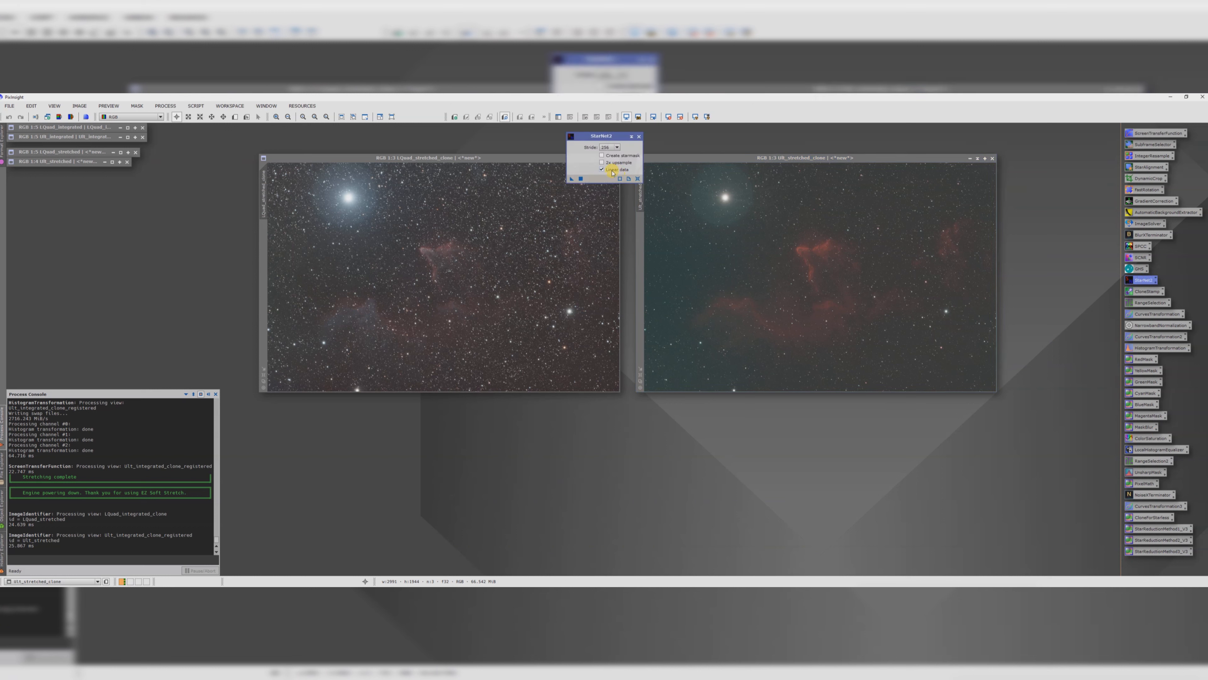
drag(572, 179, 793, 257)
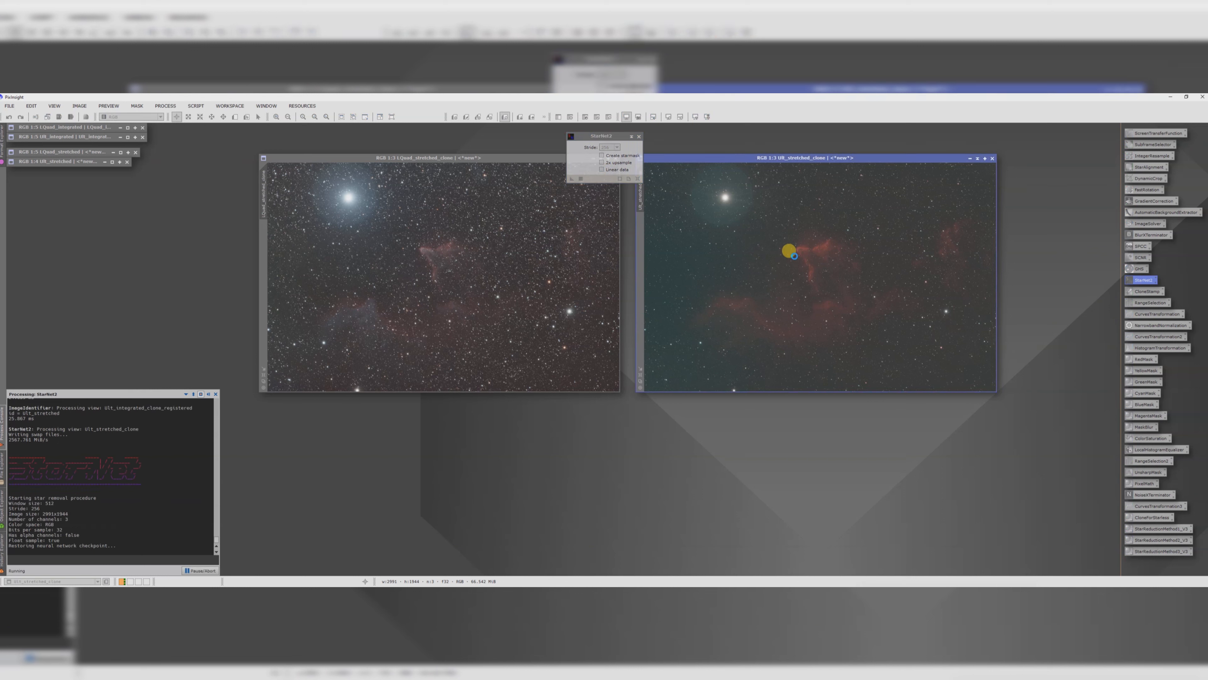
Step: Rename the starless SII image as SII_starless
drag(660, 158, 696, 158)
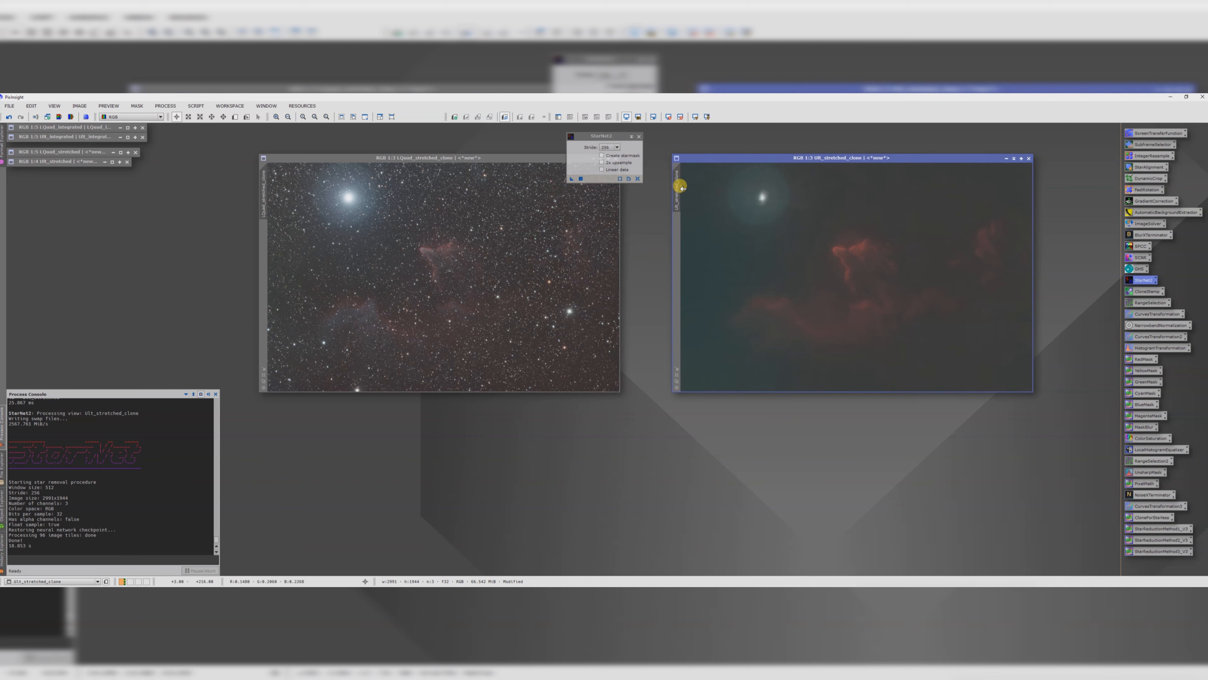
double_click(675, 191)
double_click(561, 342)
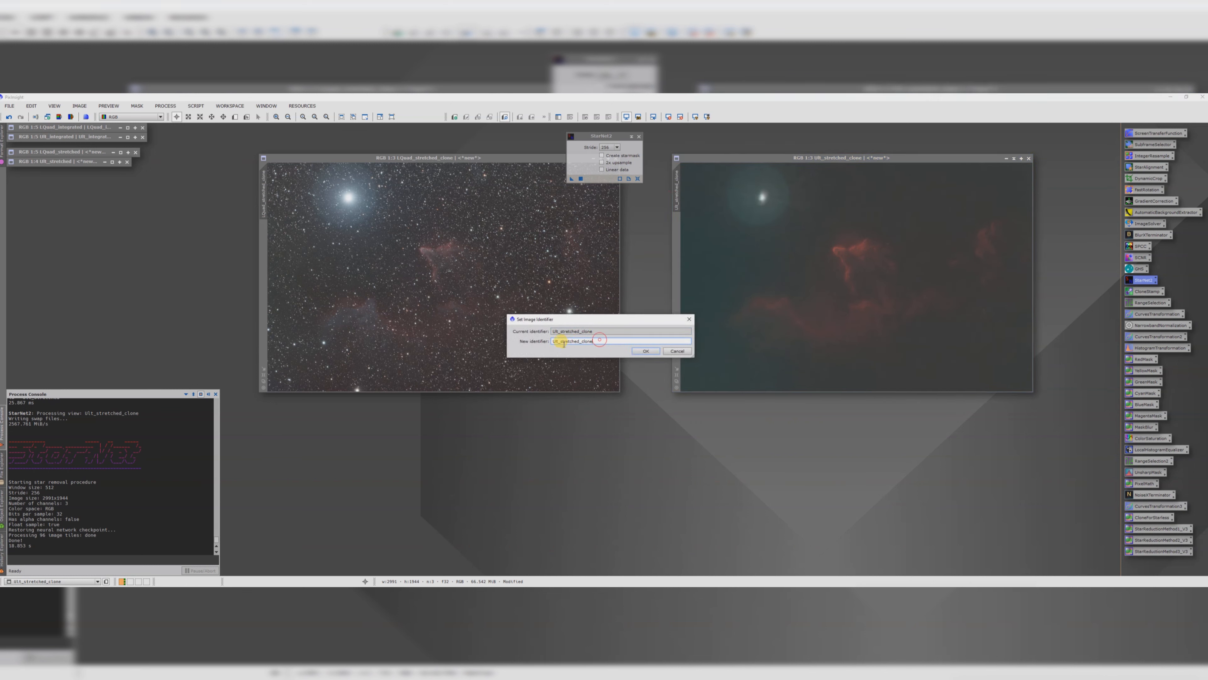
text(tar)
key(Return)
Step: Duplicate the L clone into a new window and remove the stars from the duplicate with StarNet2
drag(529, 158, 524, 208)
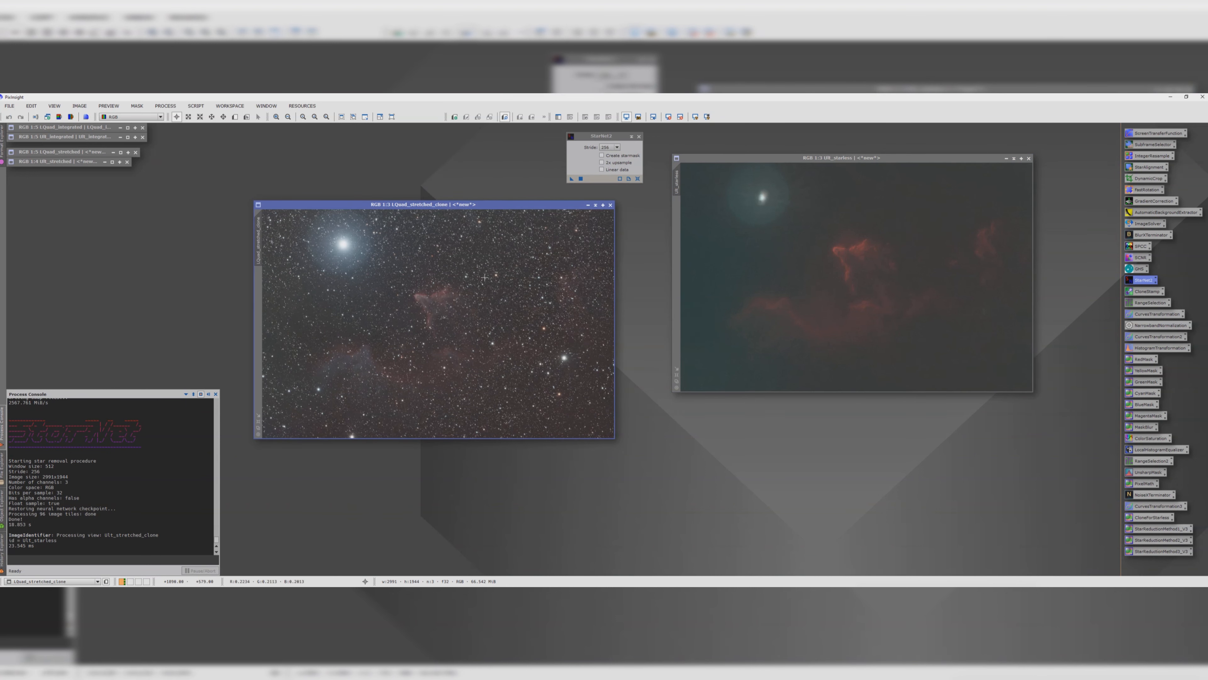
scroll(482, 278, up, 3)
scroll(486, 278, down, 2)
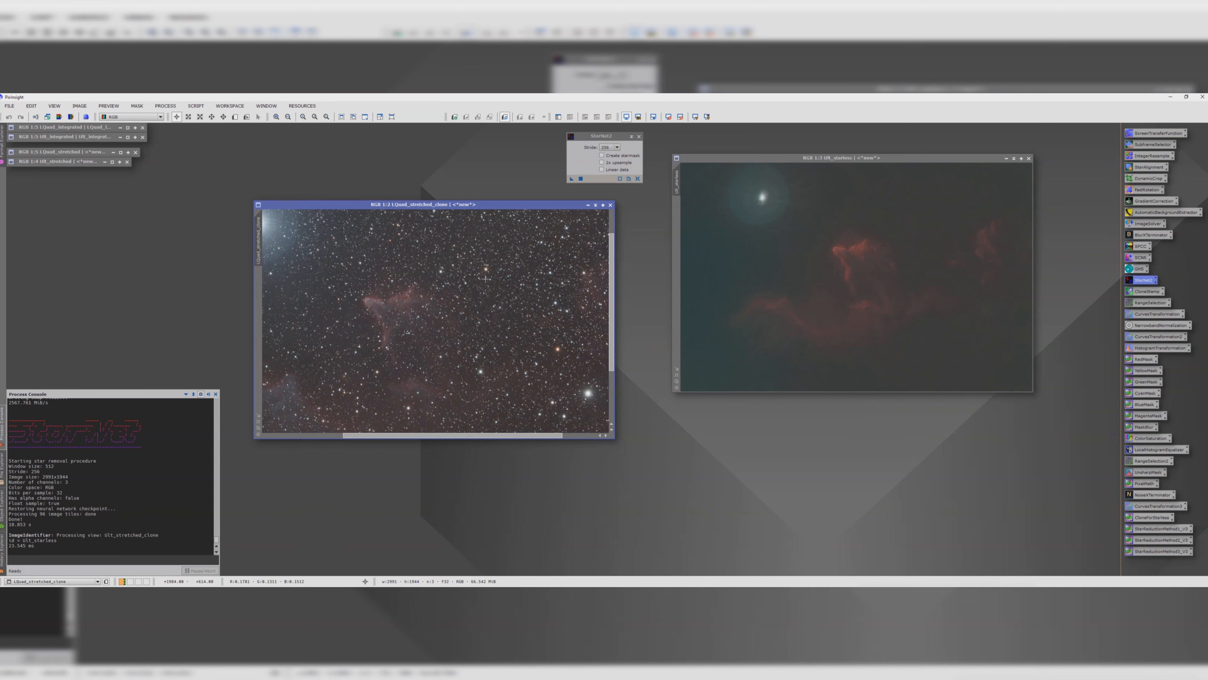
scroll(485, 269, down, 2)
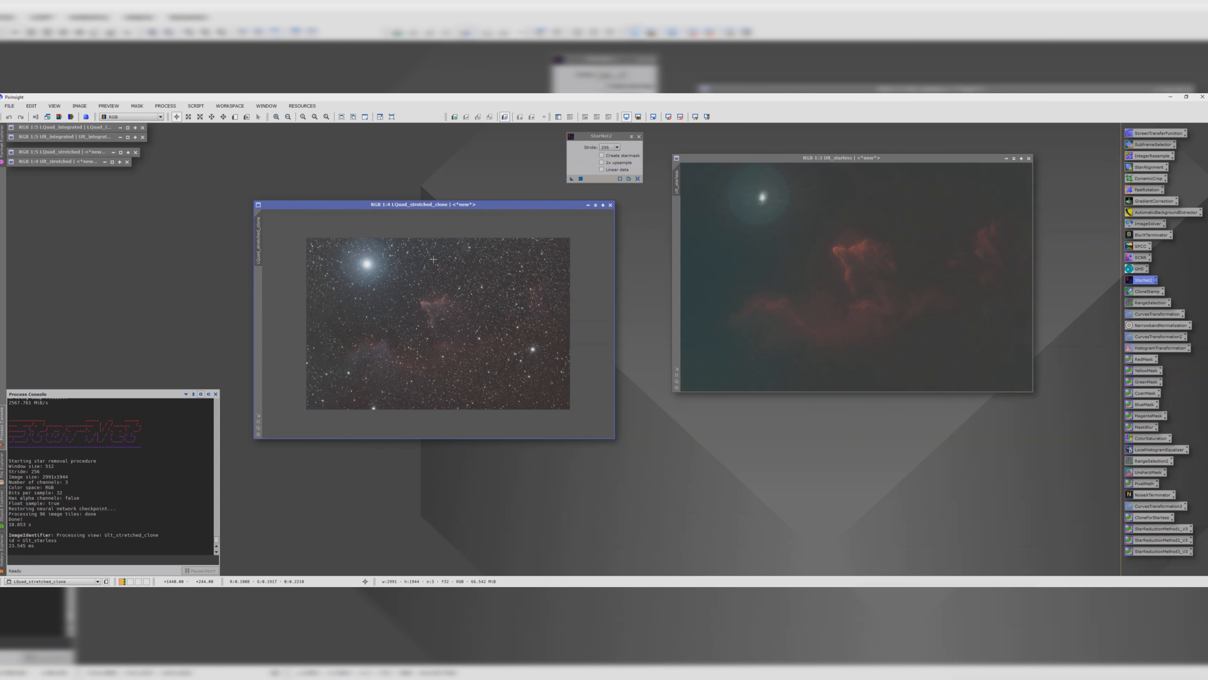
drag(368, 203, 290, 169)
mouse_move(181, 205)
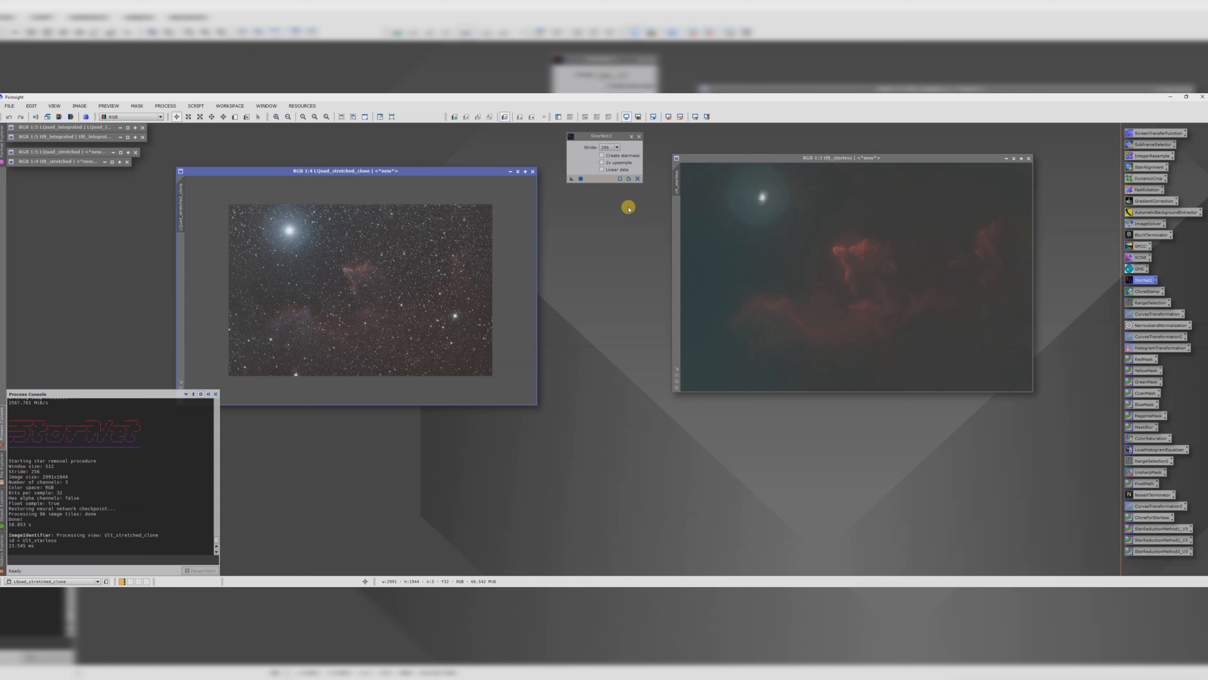
drag(430, 170, 468, 165)
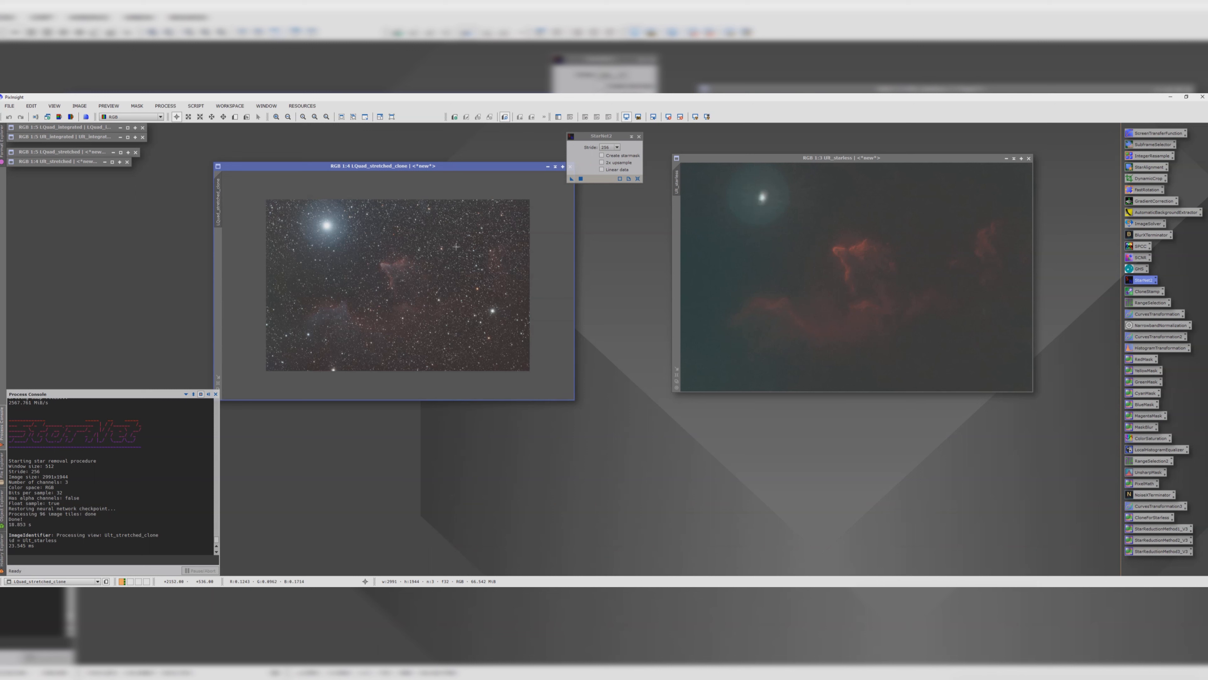
drag(221, 201, 626, 231)
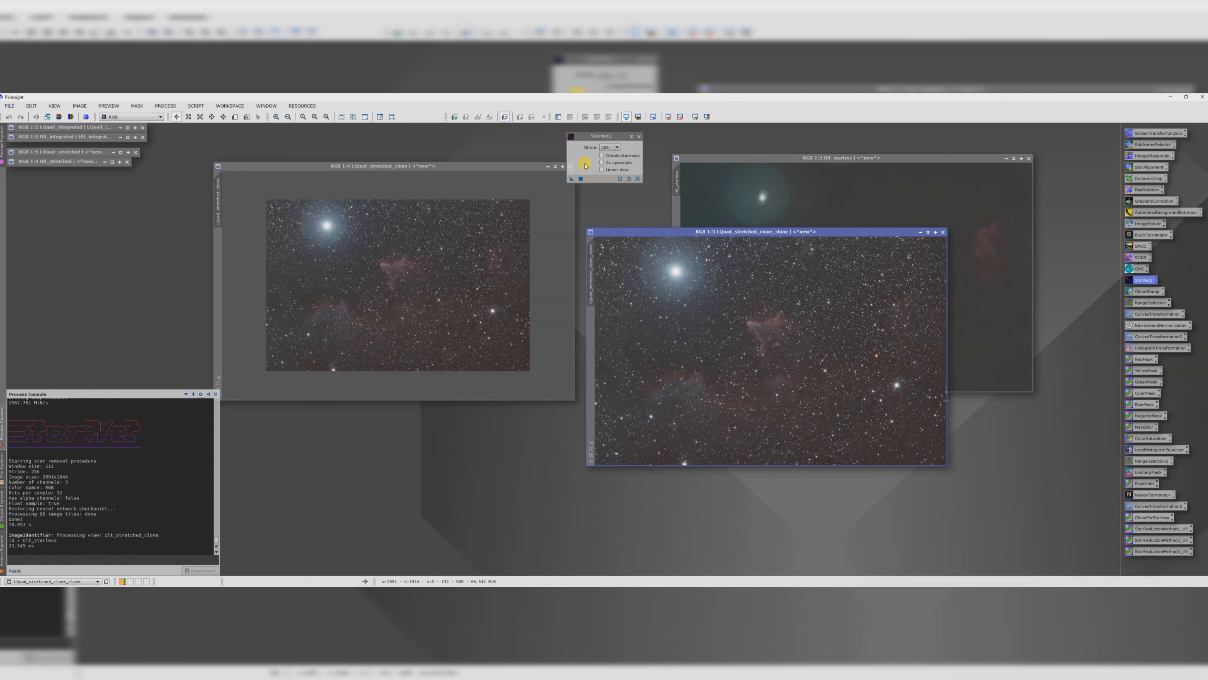
drag(572, 178, 694, 322)
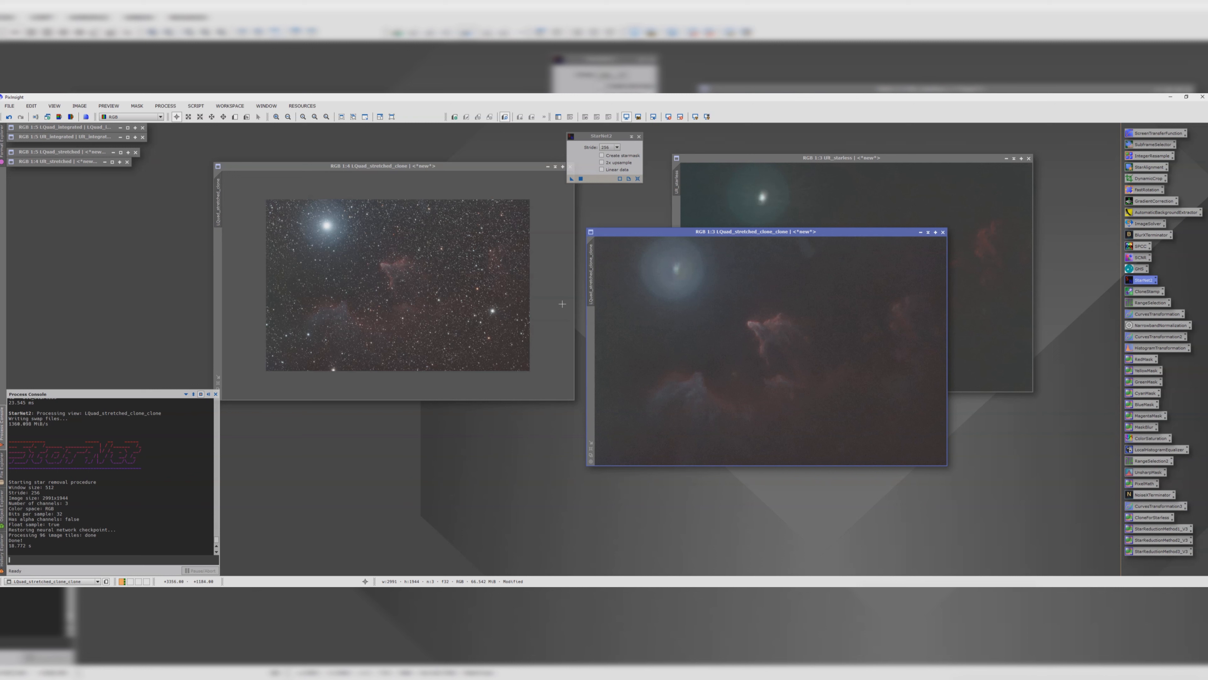
Step: Open the ScreenStars utility script and set its mode to Star removal
click(195, 105)
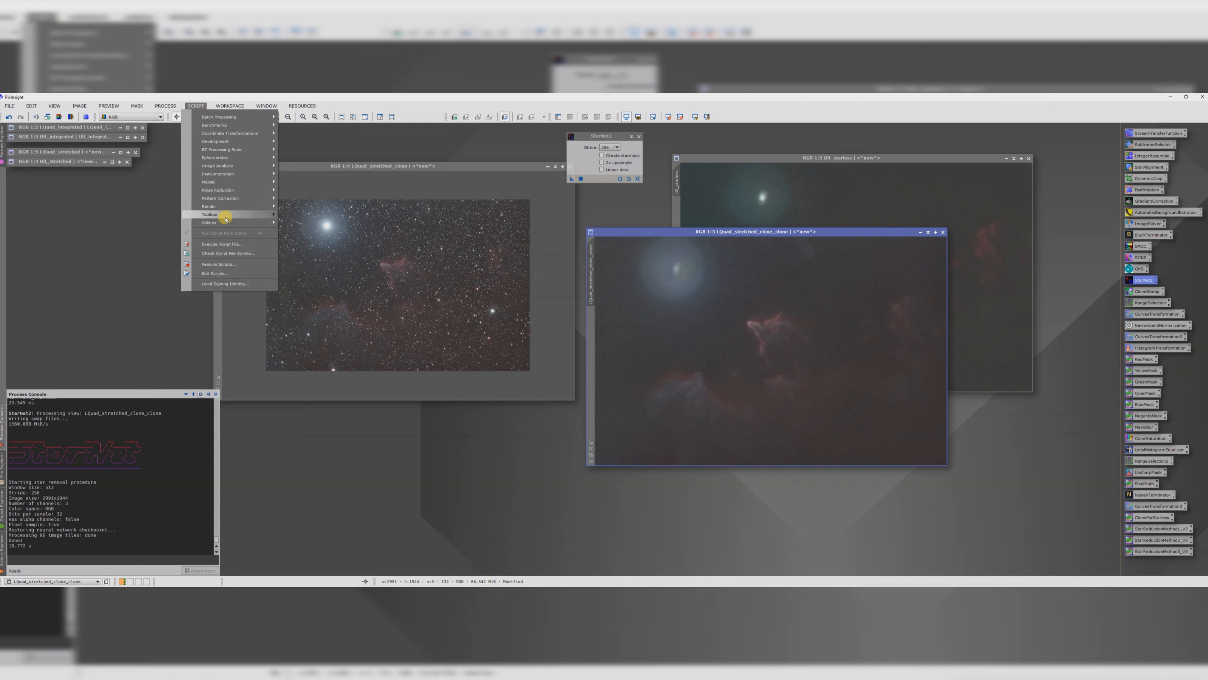
mouse_move(225, 222)
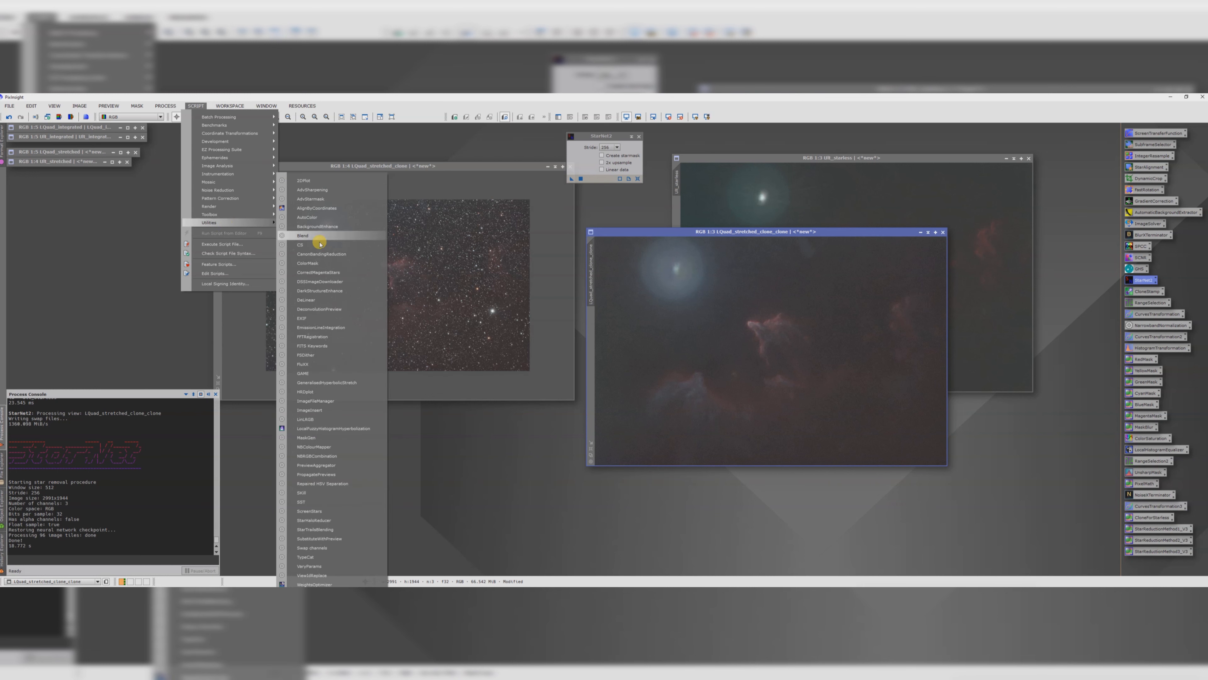
click(327, 511)
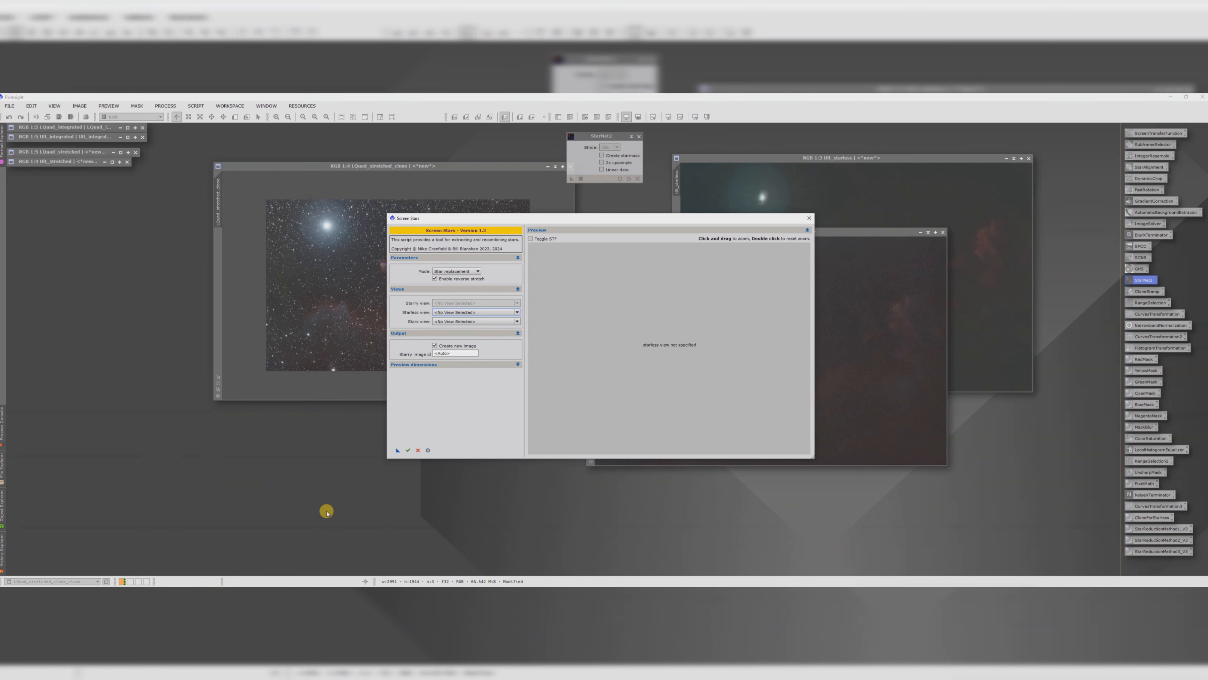
drag(503, 219, 456, 233)
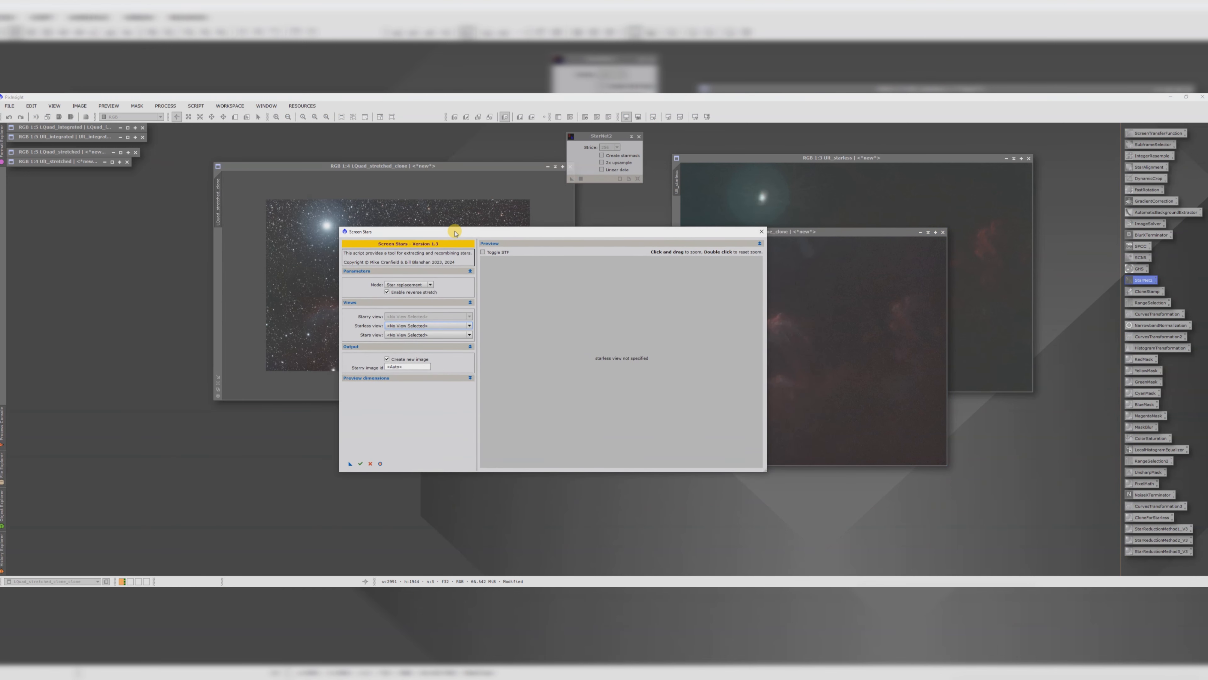
click(418, 284)
click(415, 291)
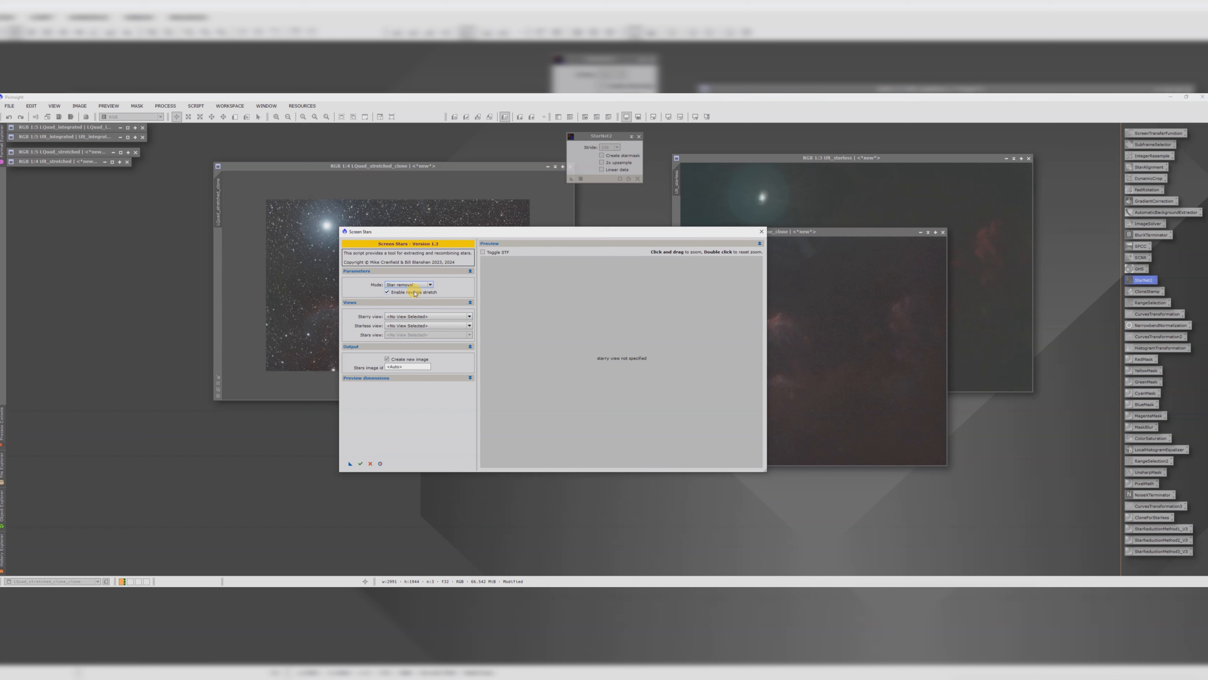
Step: Pick Lquad_stretched_clone as the starry view and Lquad_stretched_clone_clone as the starless view, then run ScreenStars to extract a stars image
click(400, 316)
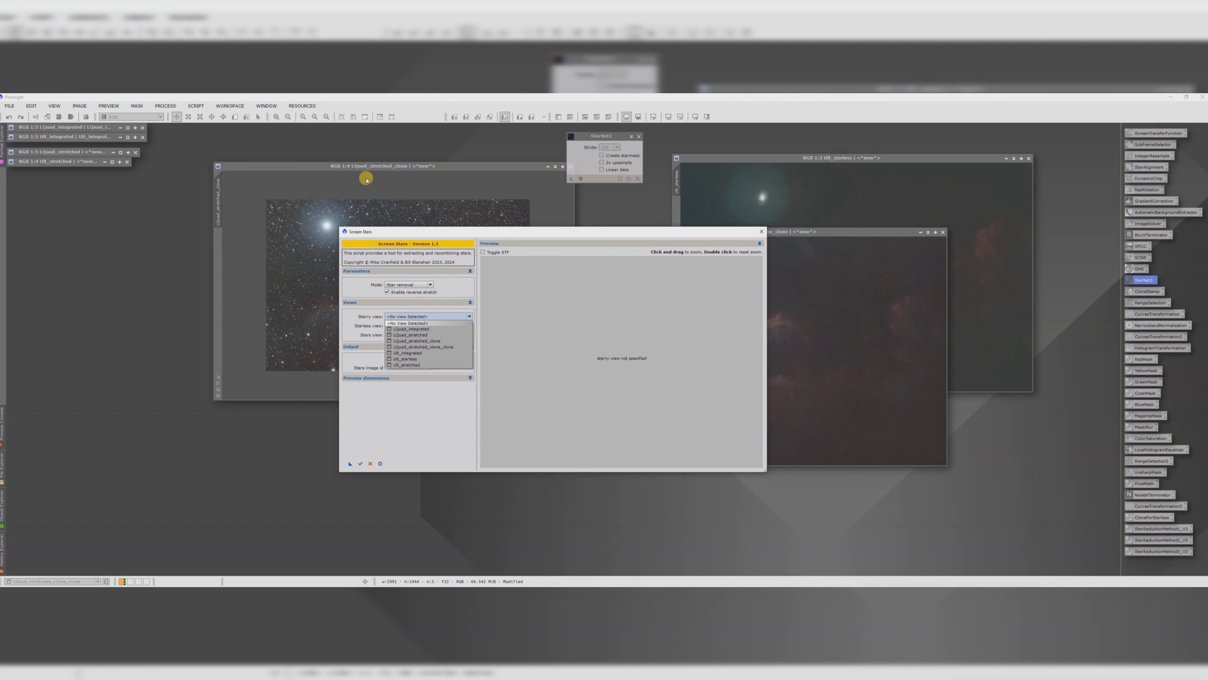
click(433, 341)
drag(426, 232, 324, 230)
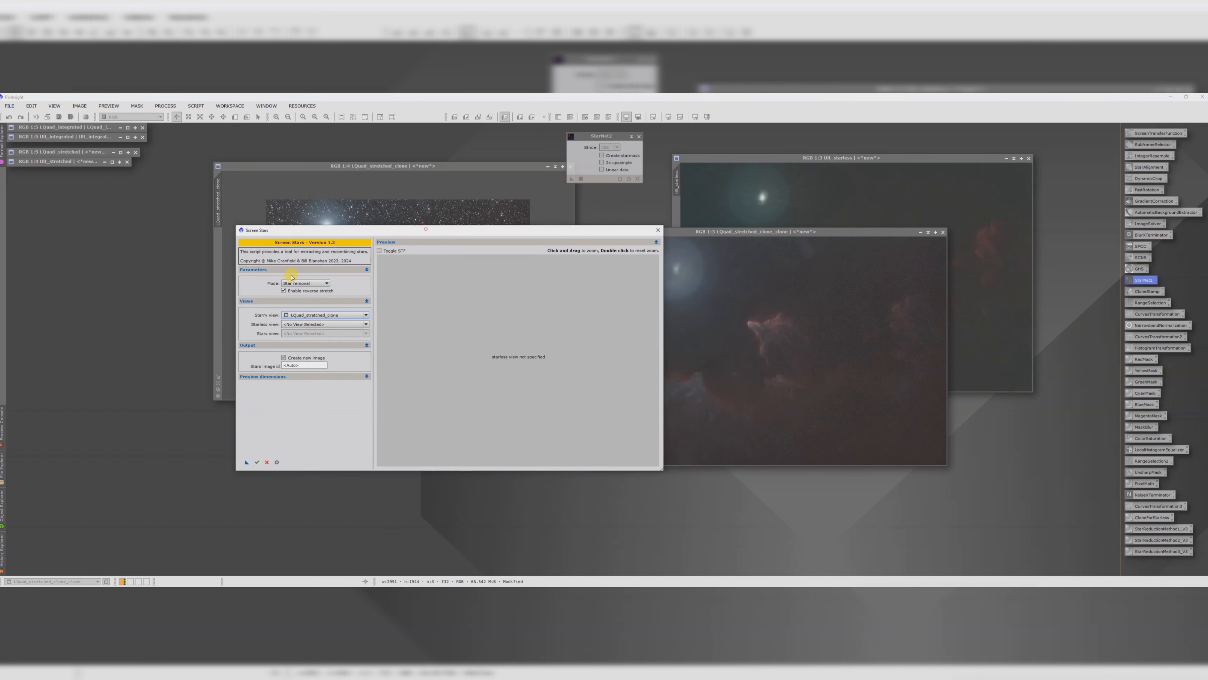
click(301, 326)
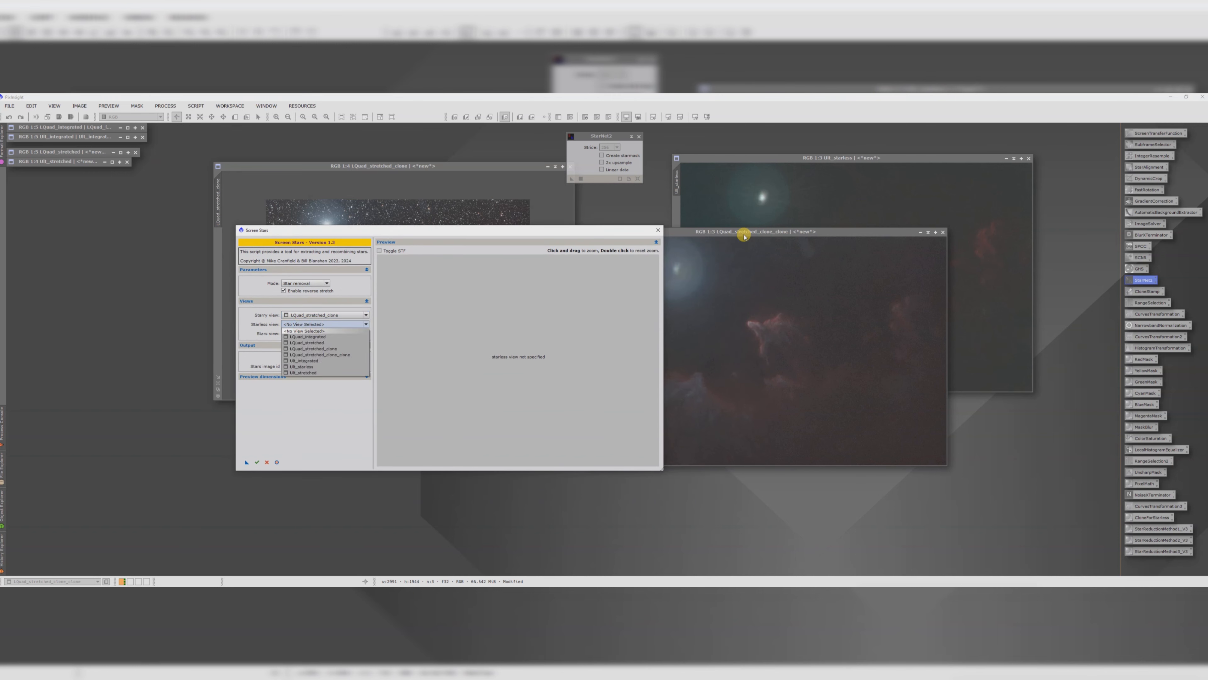
click(341, 355)
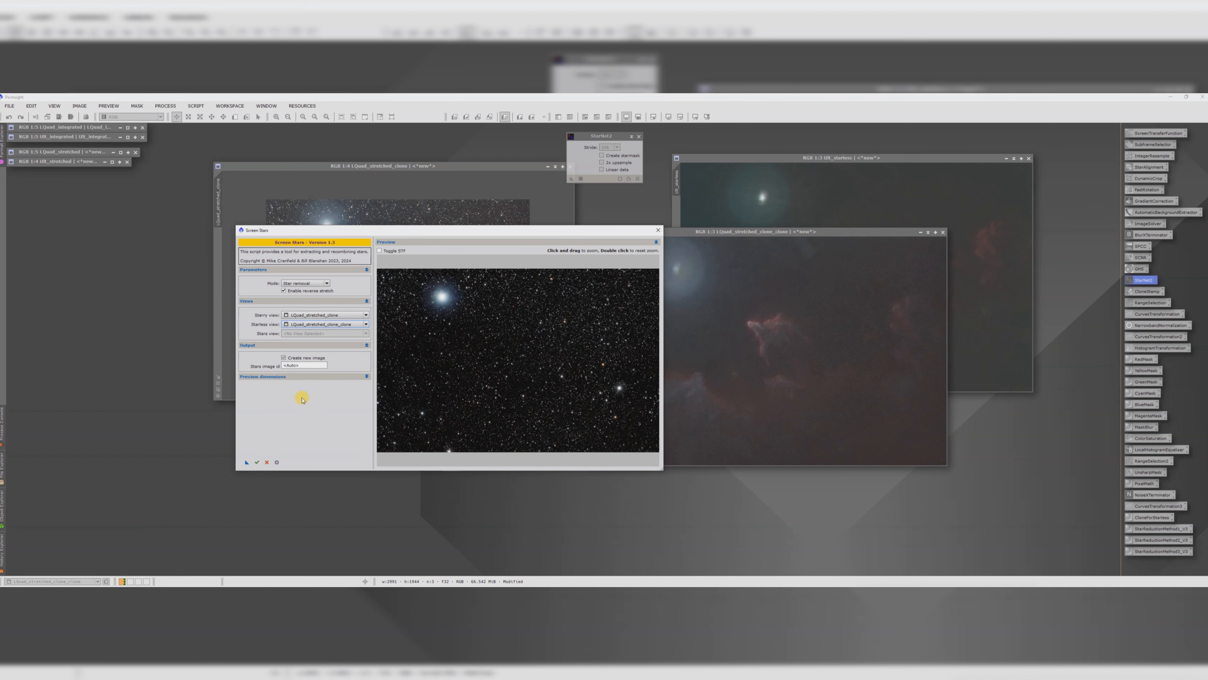
click(257, 462)
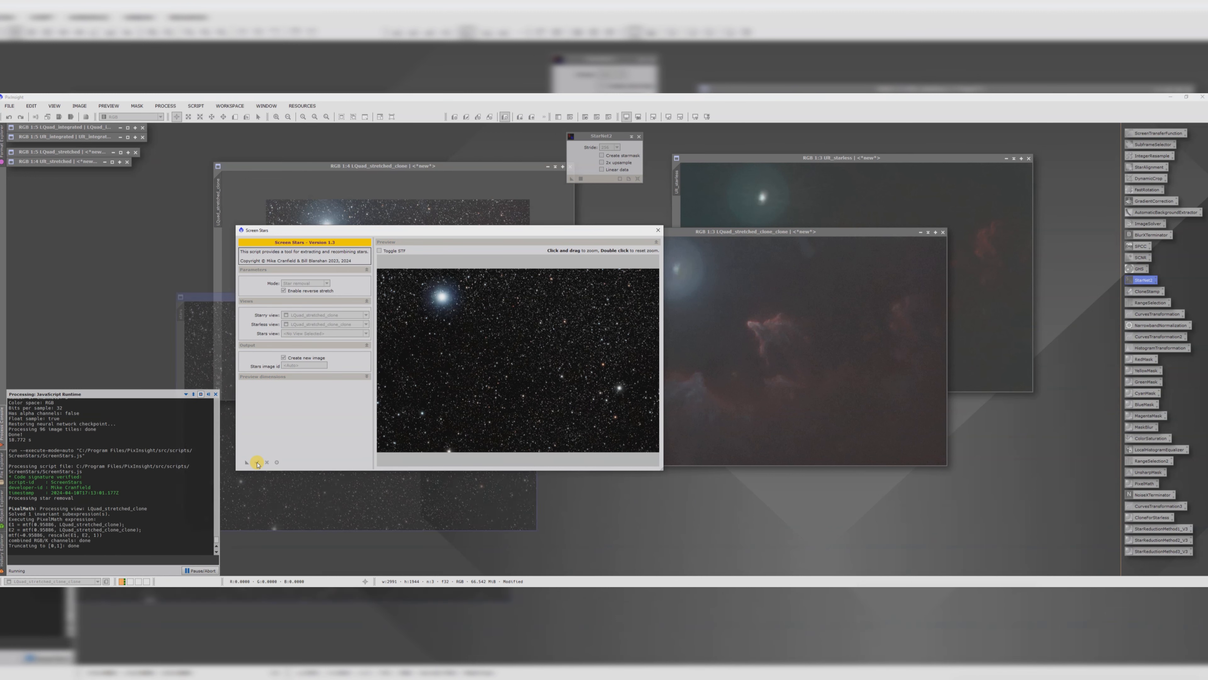
click(658, 232)
Step: Boost the stars image's colour saturation by raising the ColorSaturation curve and applying it
drag(452, 296, 477, 221)
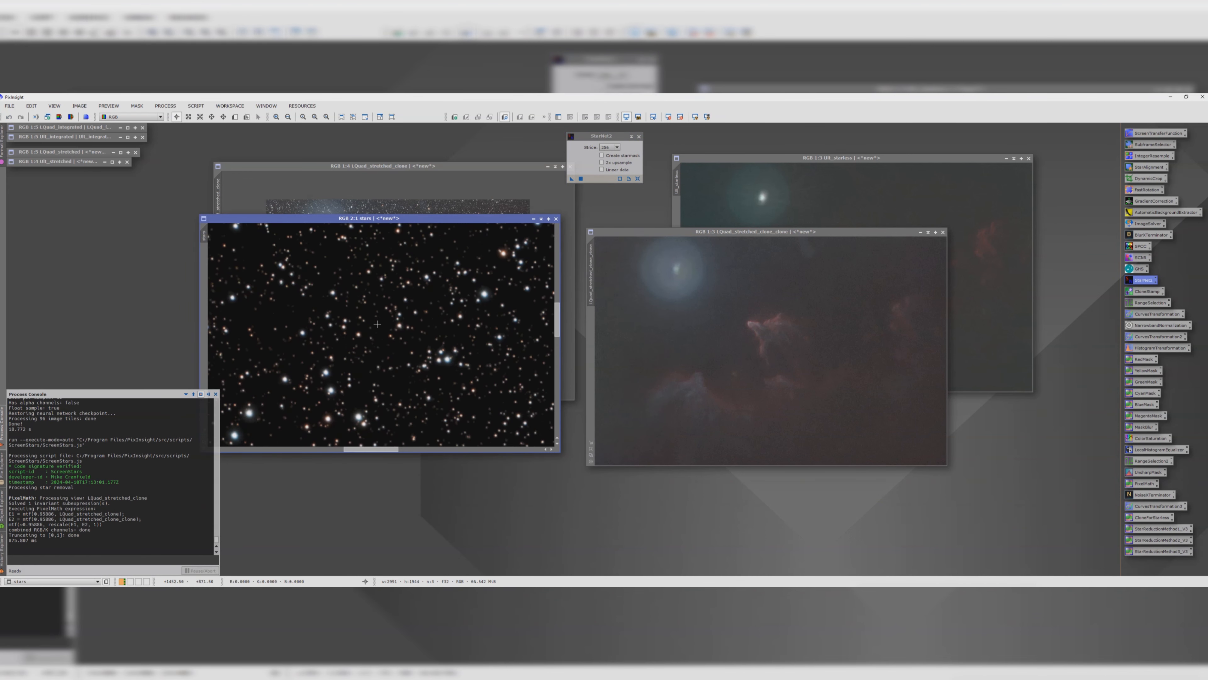
scroll(399, 303, down, 2)
click(543, 221)
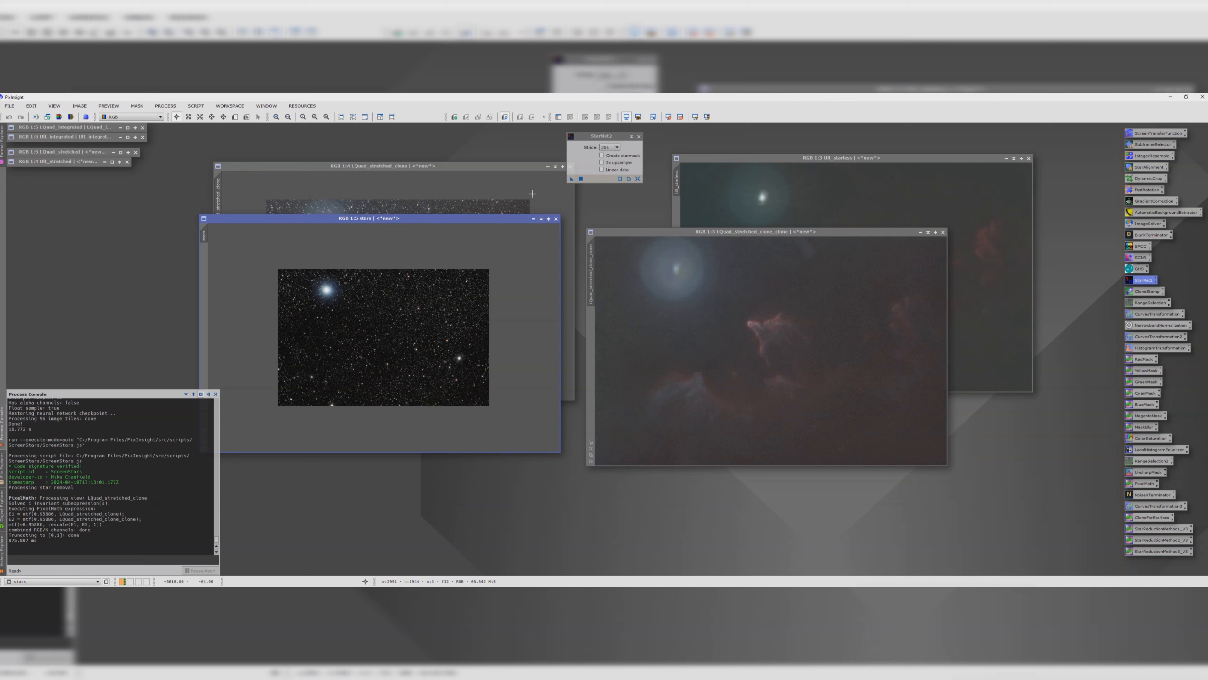
drag(477, 216, 448, 233)
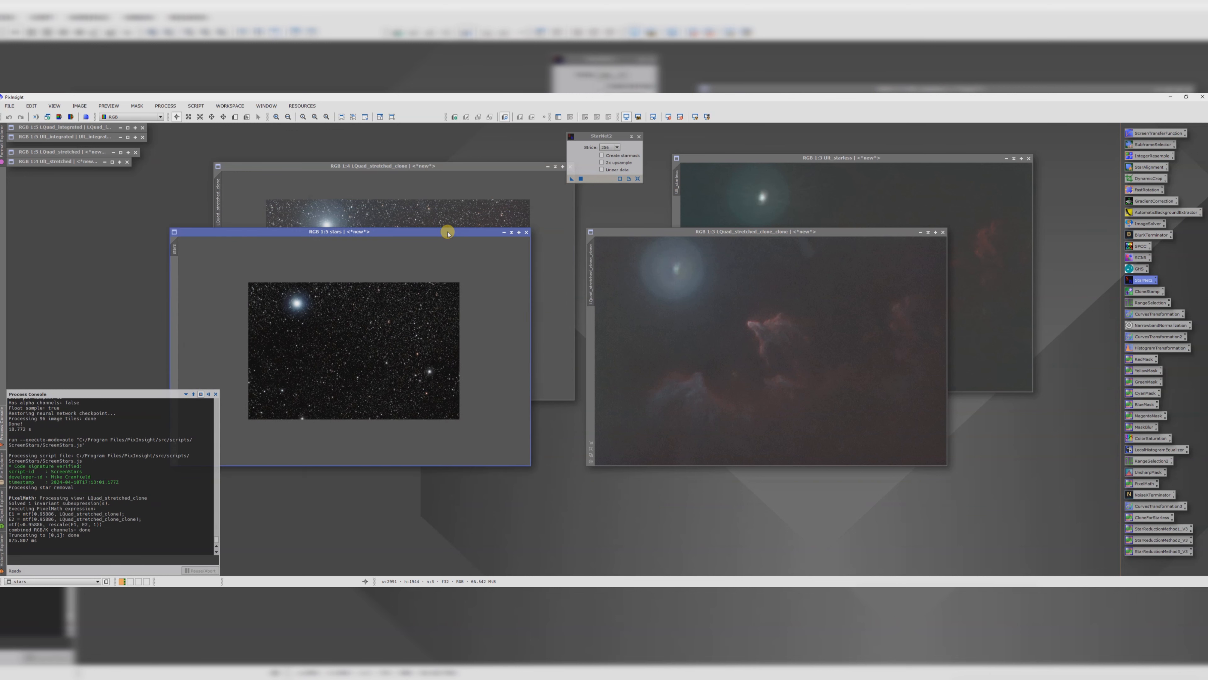
click(1059, 266)
double_click(1146, 438)
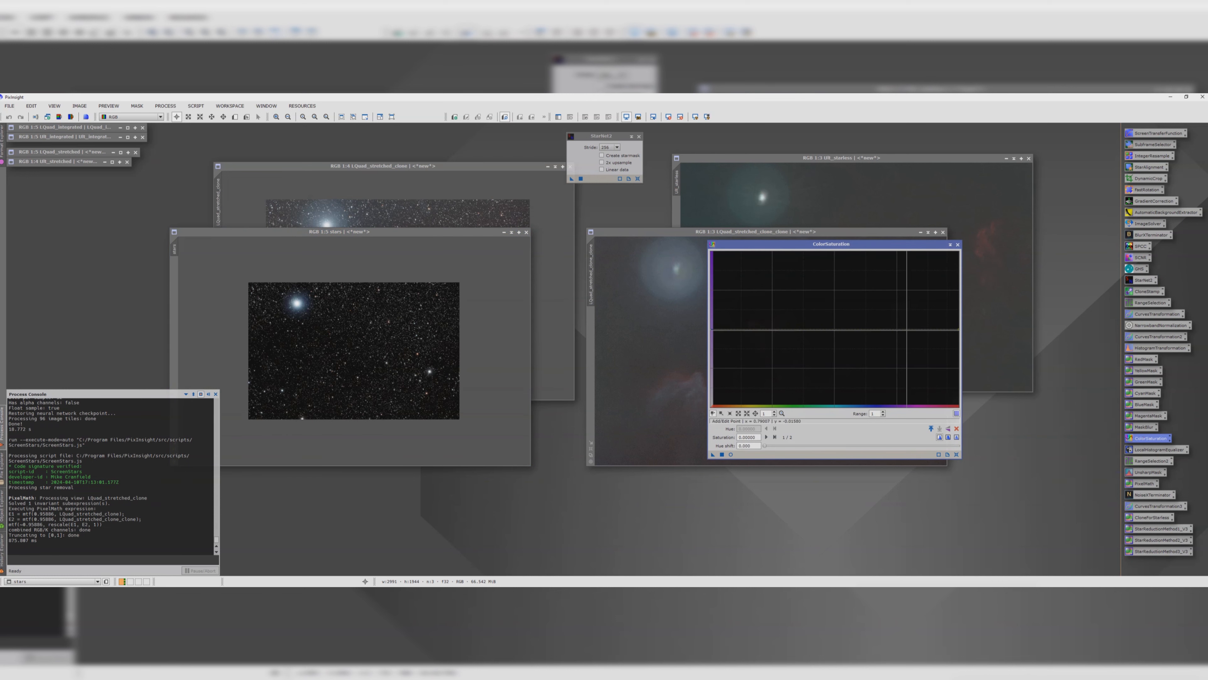
click(730, 454)
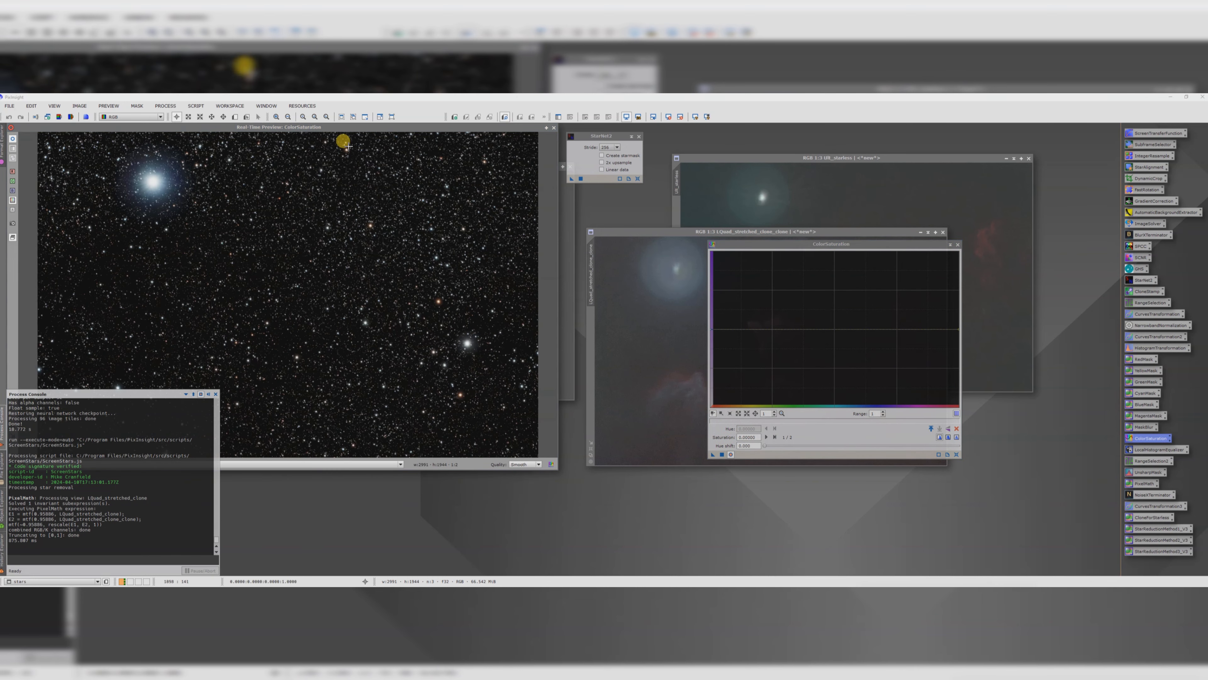
drag(322, 127, 422, 166)
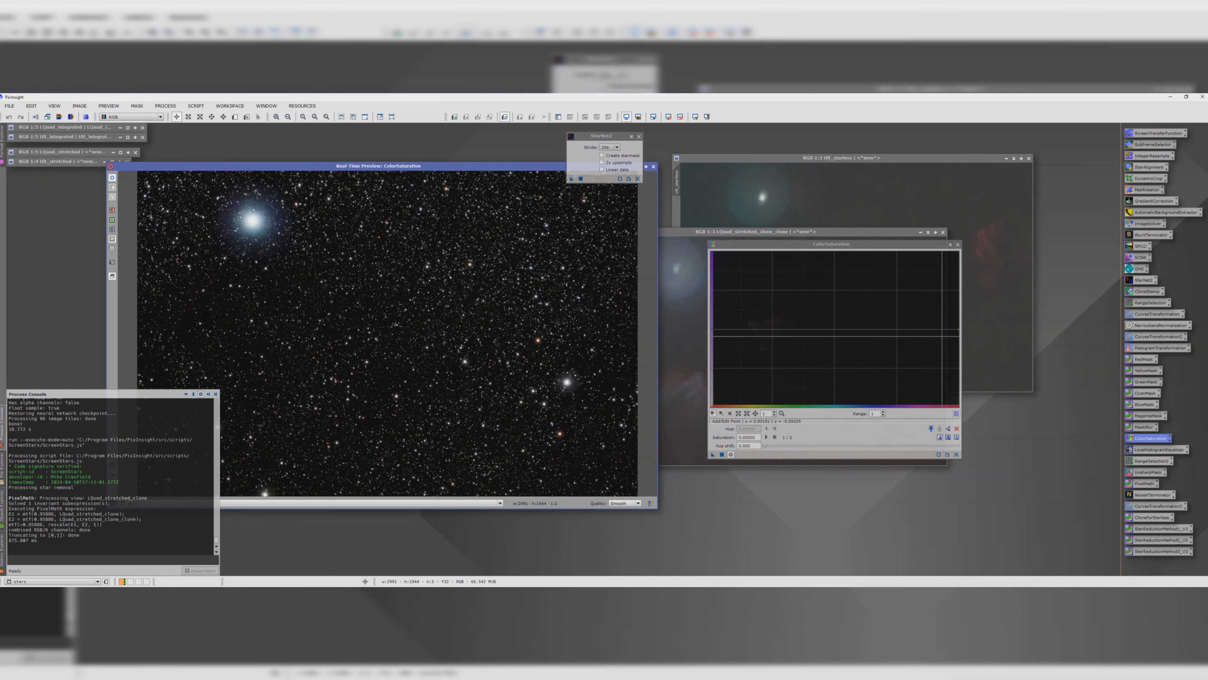
drag(959, 329, 959, 258)
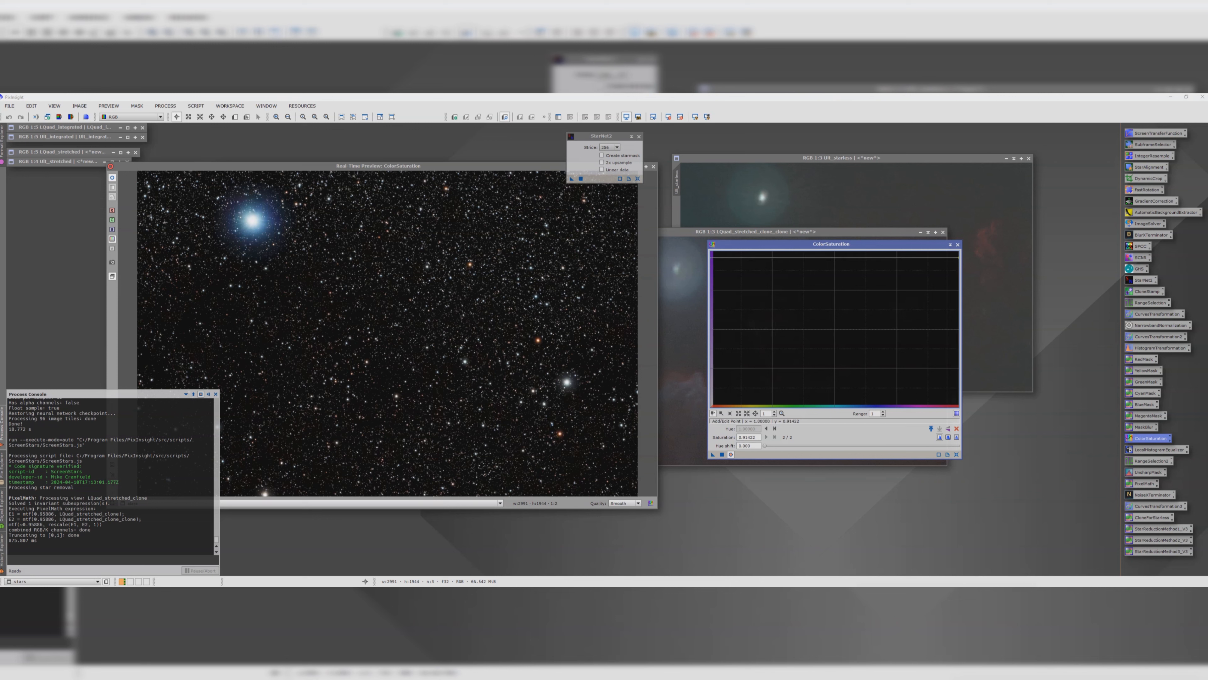
click(721, 454)
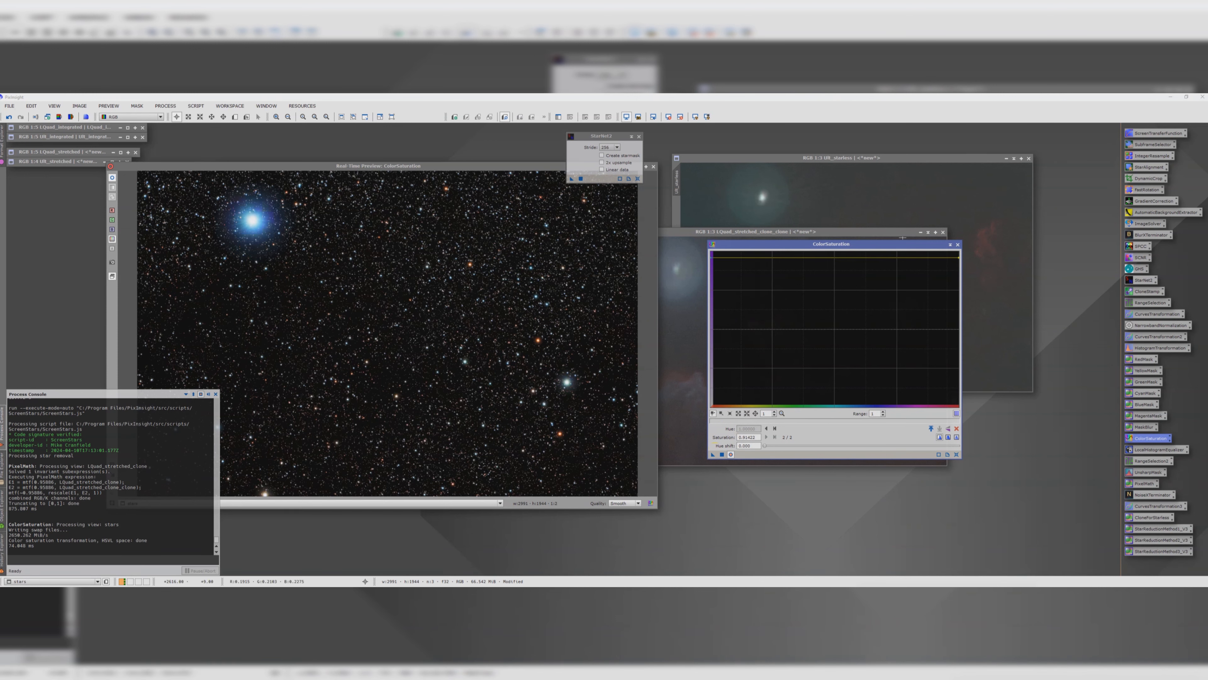
click(959, 245)
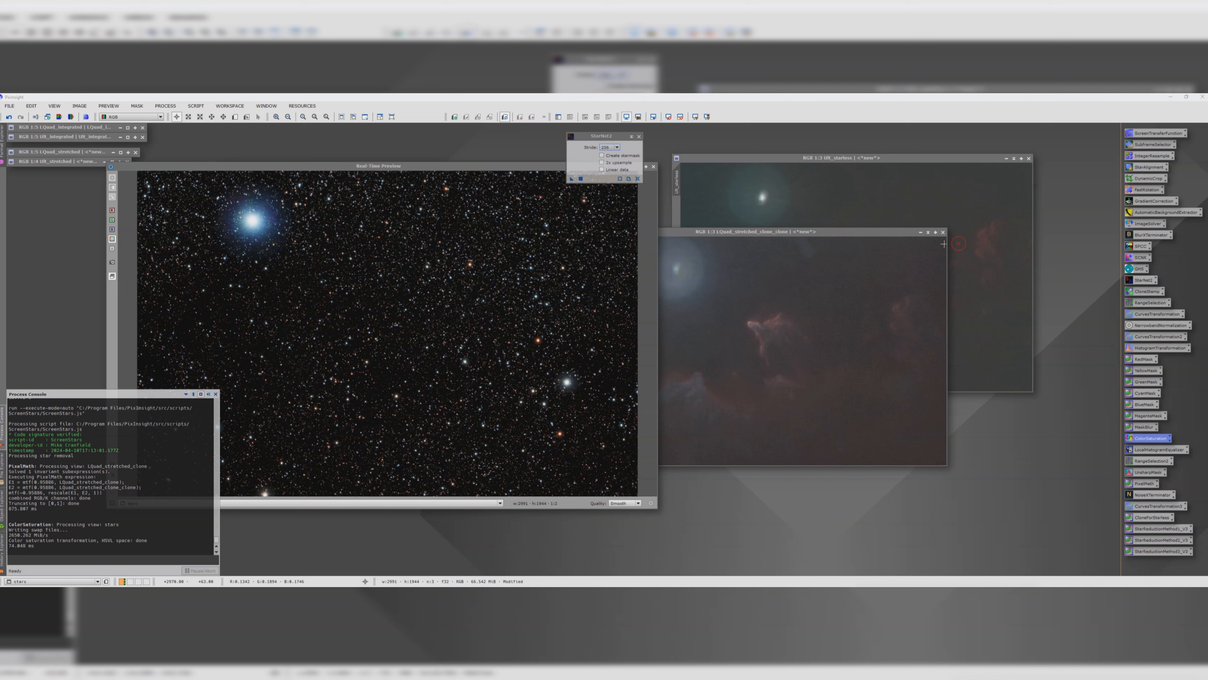
Step: Close the StarNet2 and preview windows and minimize the stars image and the L clone to icons
click(638, 136)
click(653, 167)
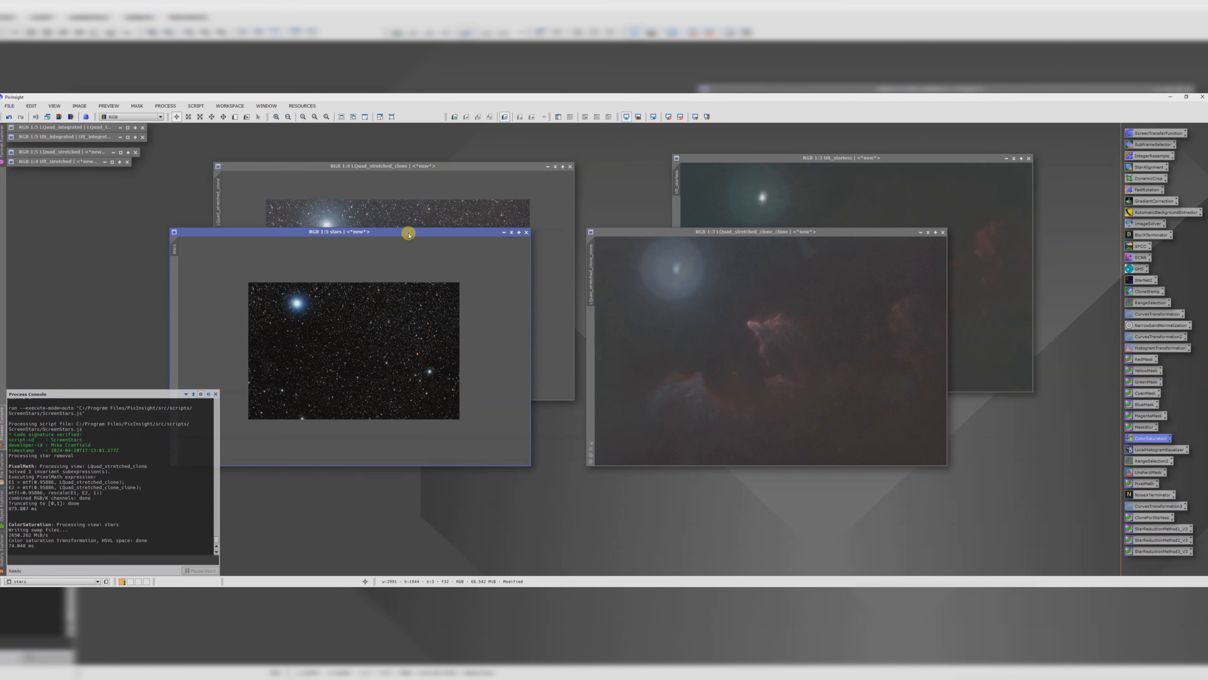
drag(404, 231, 387, 216)
click(495, 219)
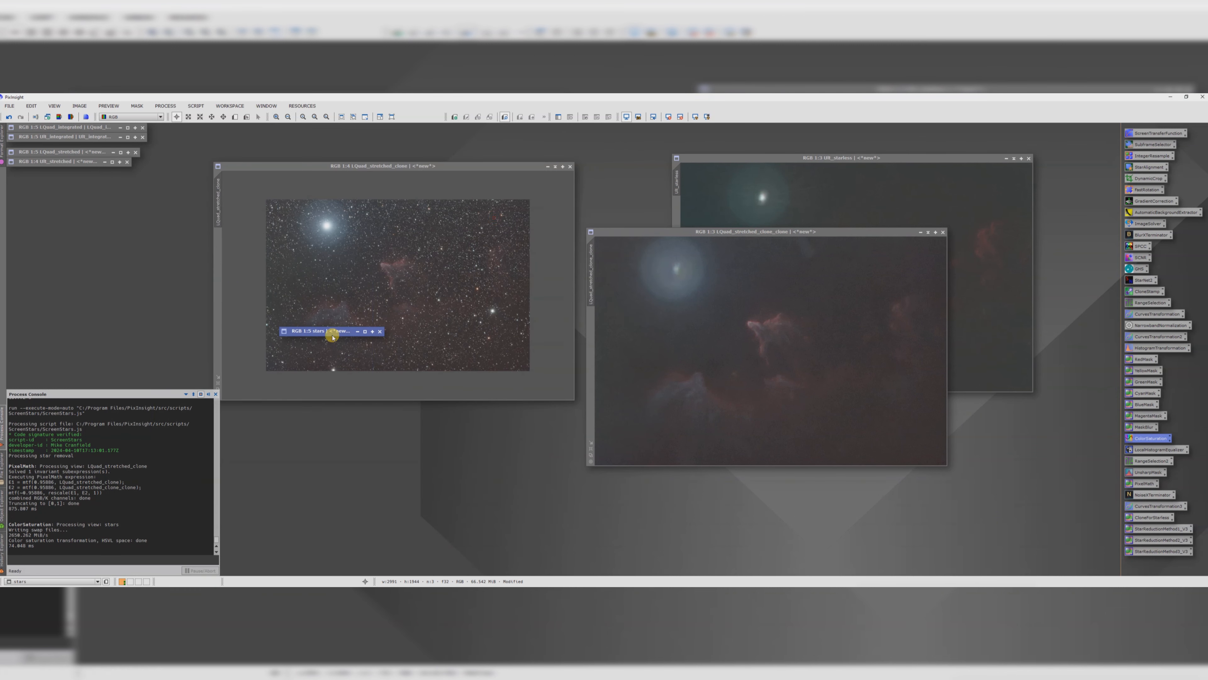
drag(329, 337, 213, 129)
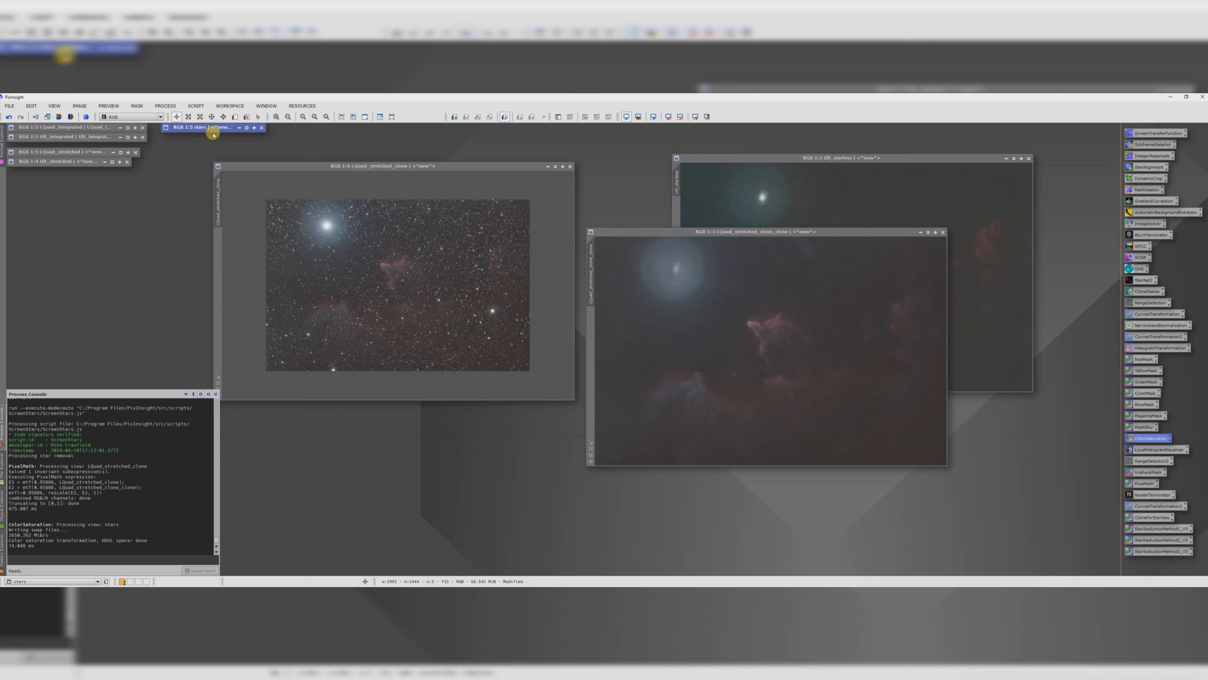
drag(538, 166, 429, 162)
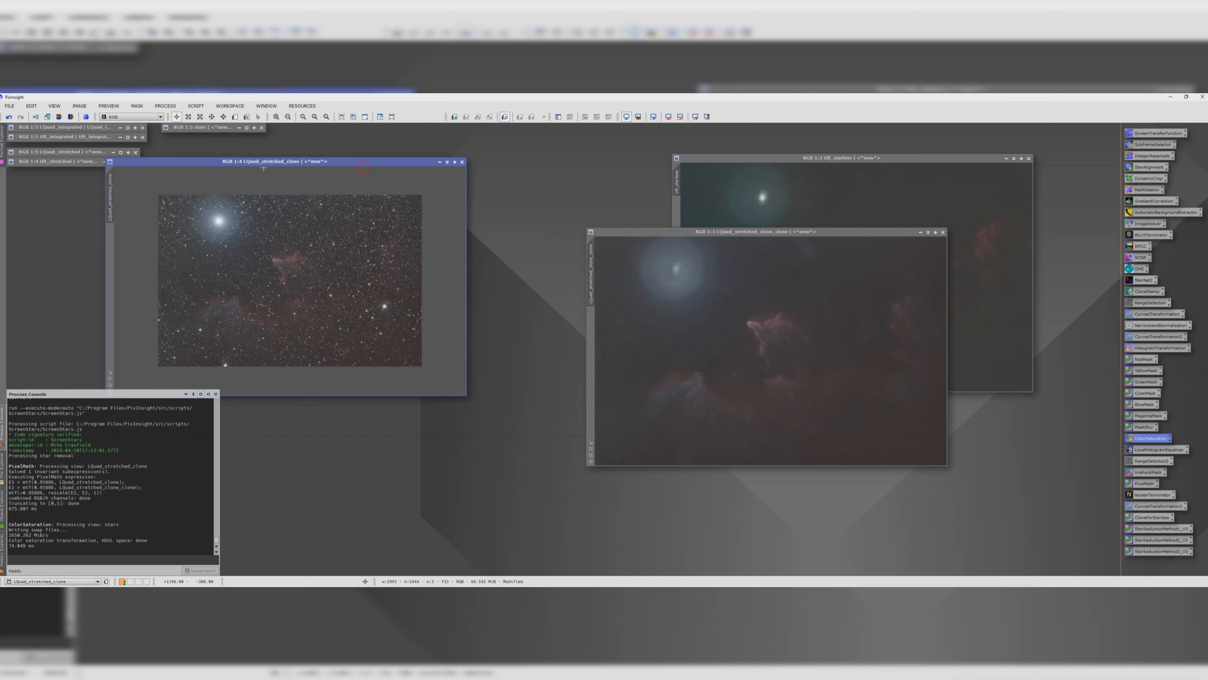
click(465, 163)
Step: Rename the starless L image as Lquad_starless
drag(630, 232, 197, 178)
double_click(154, 221)
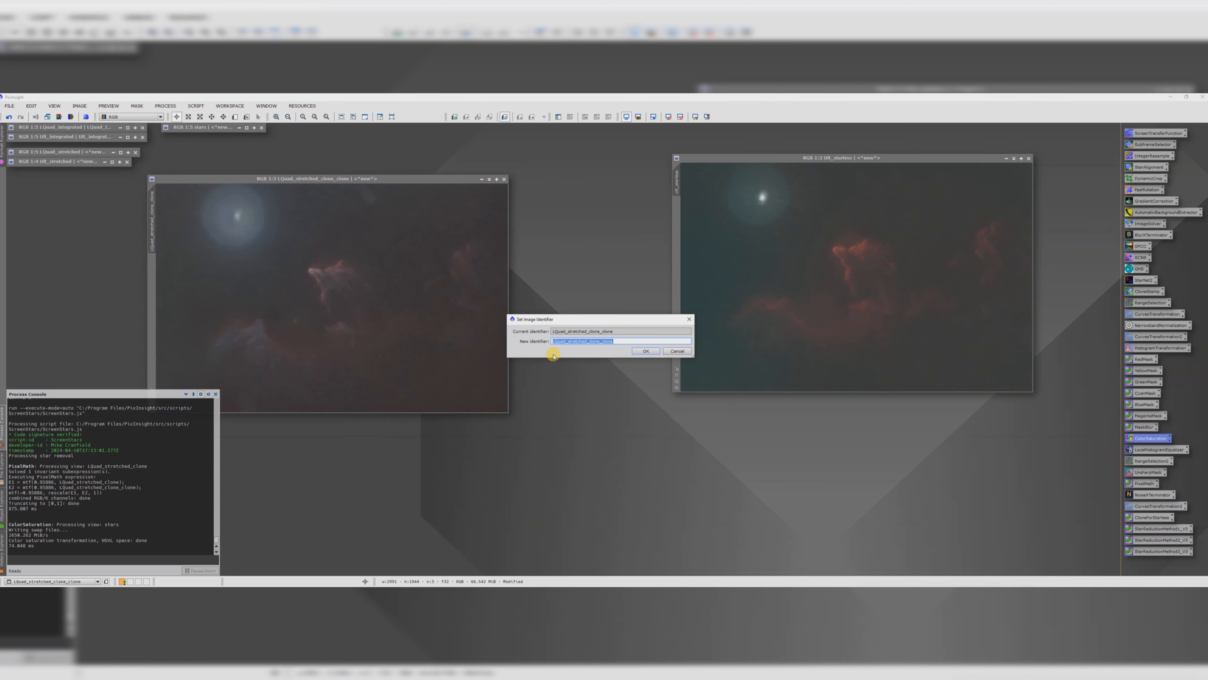
click(616, 340)
text(starles)
key(Return)
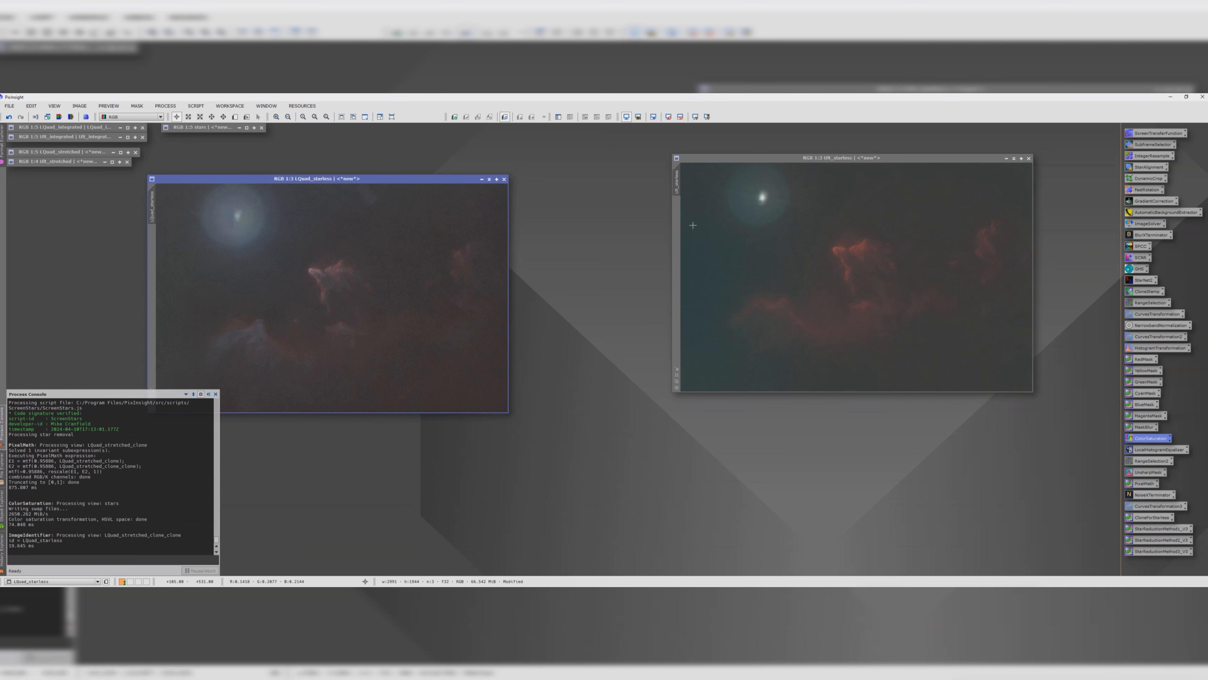
Step: Clone the Lquad_starless and SII_starless images, minimize the originals to icons and arrange the two clones side by side
double_click(676, 185)
click(646, 351)
drag(675, 191, 589, 402)
drag(145, 209, 559, 305)
click(491, 180)
drag(350, 276, 95, 186)
drag(975, 158, 499, 175)
click(535, 182)
drag(412, 278, 51, 185)
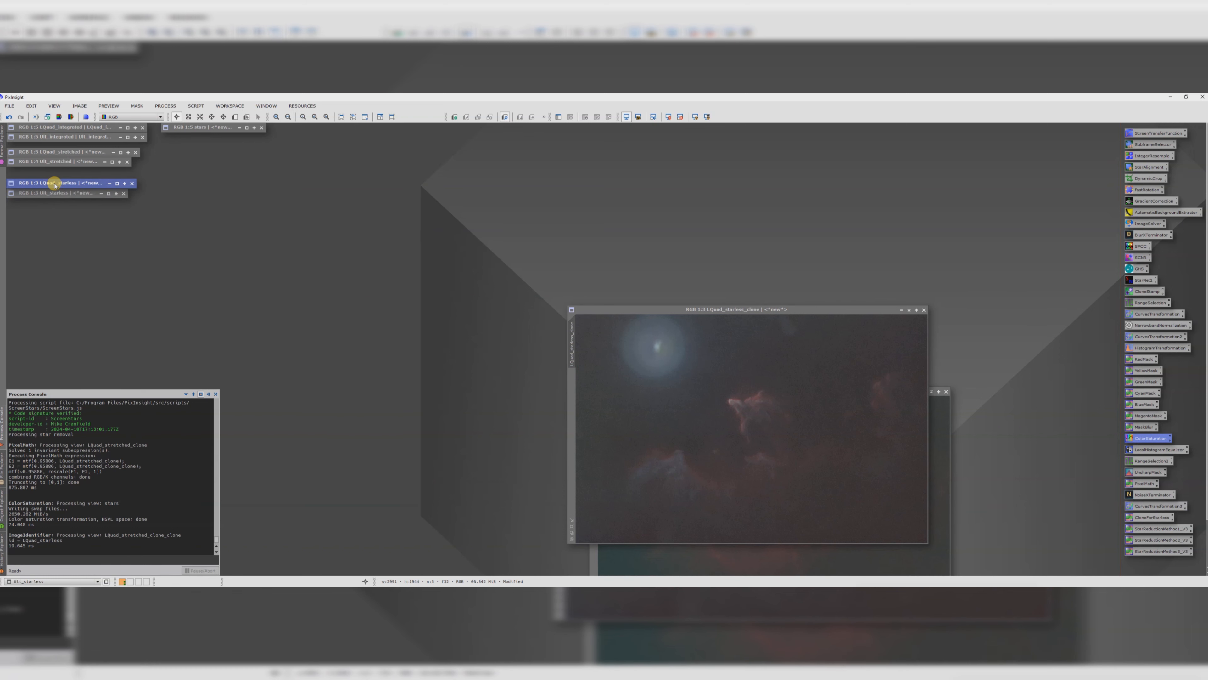
drag(619, 309, 270, 177)
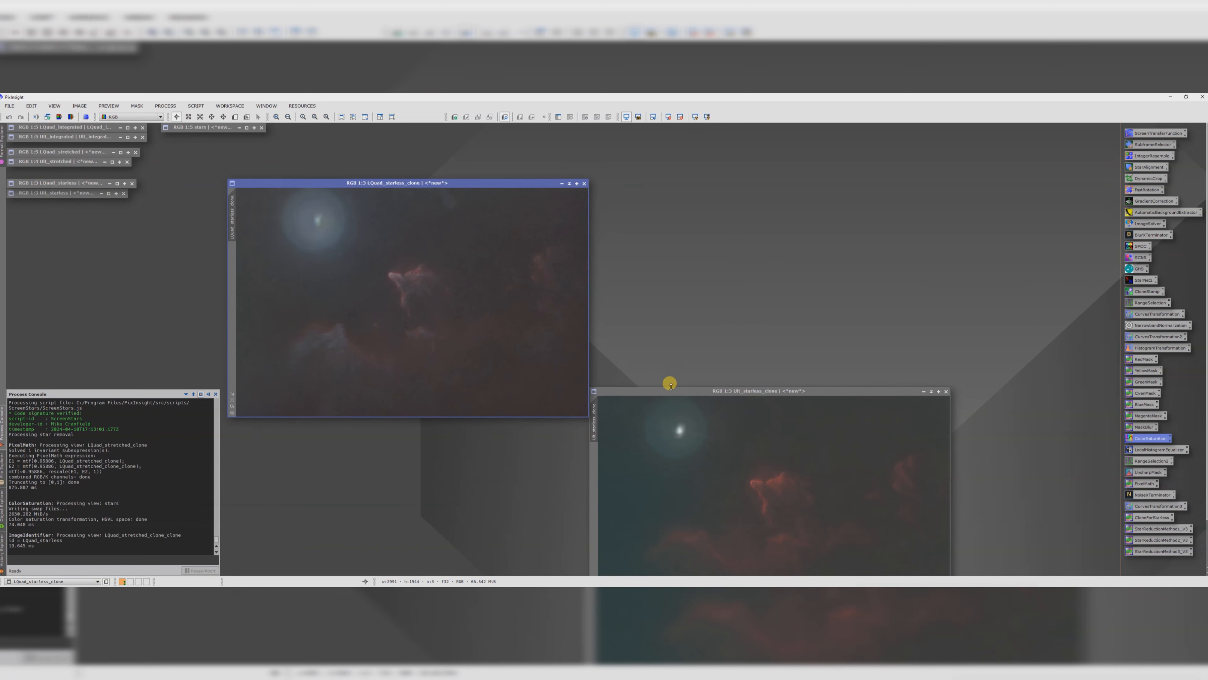
drag(670, 386, 721, 171)
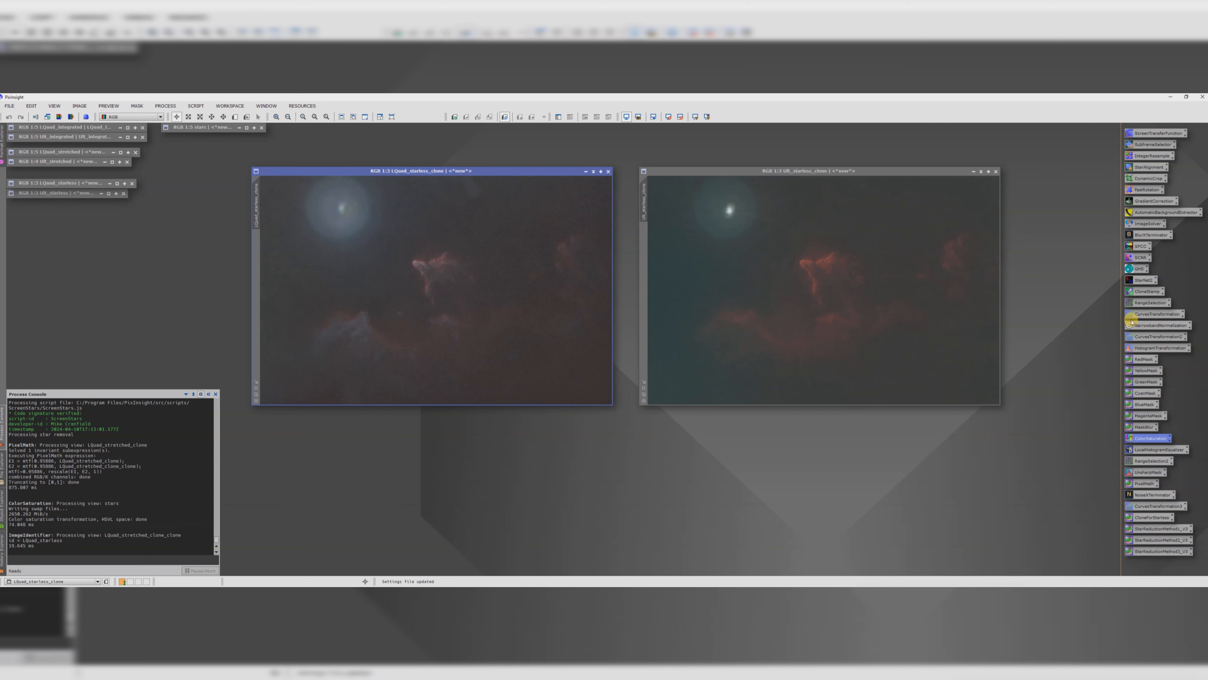
Step: Brighten Lquad_starless_clone with a CurvesTransformation curve, raising the midtones and lowering the shadows, and apply it
double_click(1141, 314)
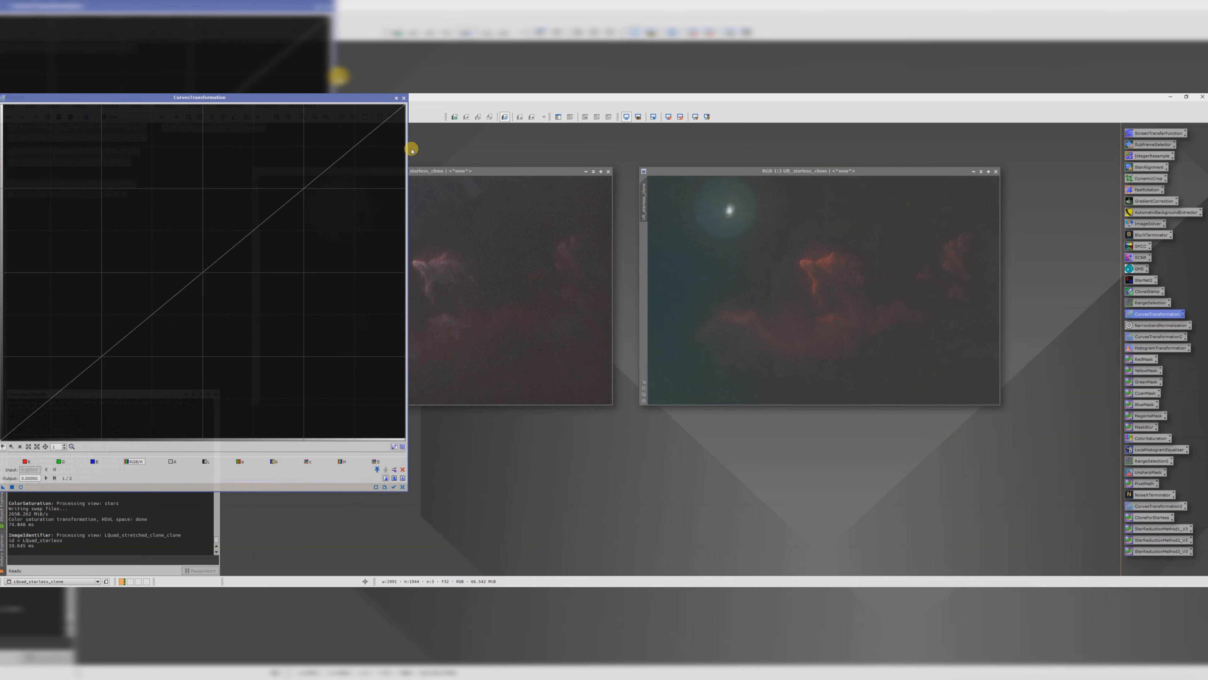
click(22, 488)
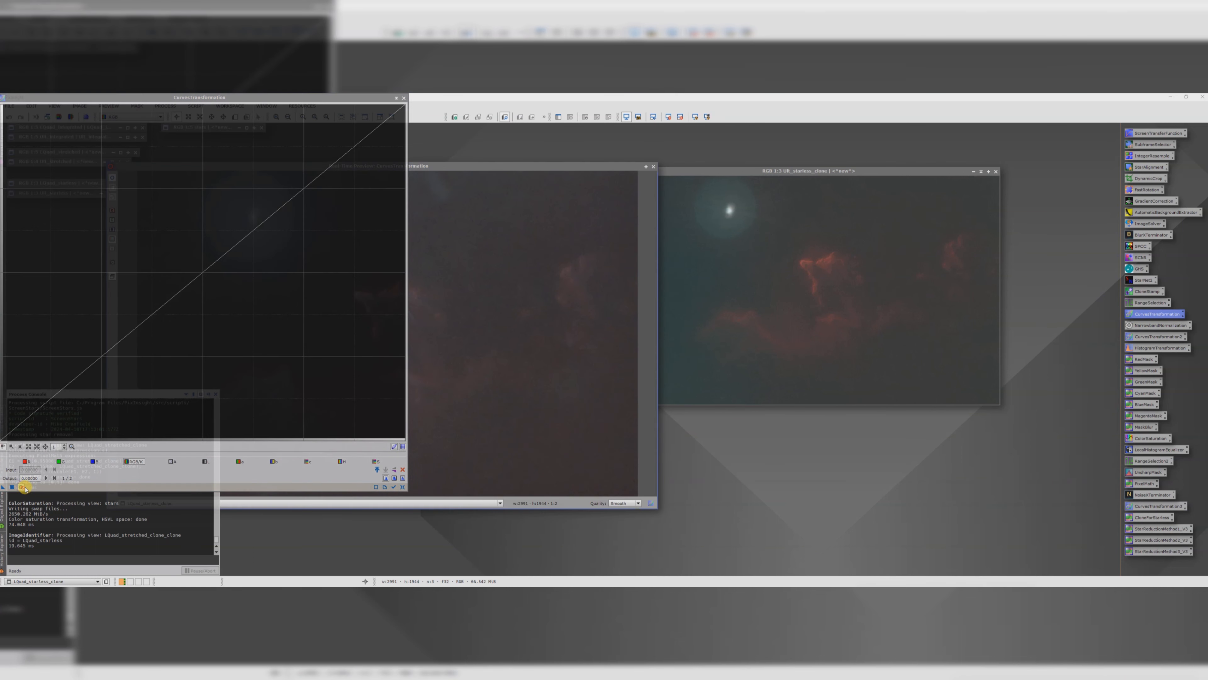
drag(410, 167, 782, 138)
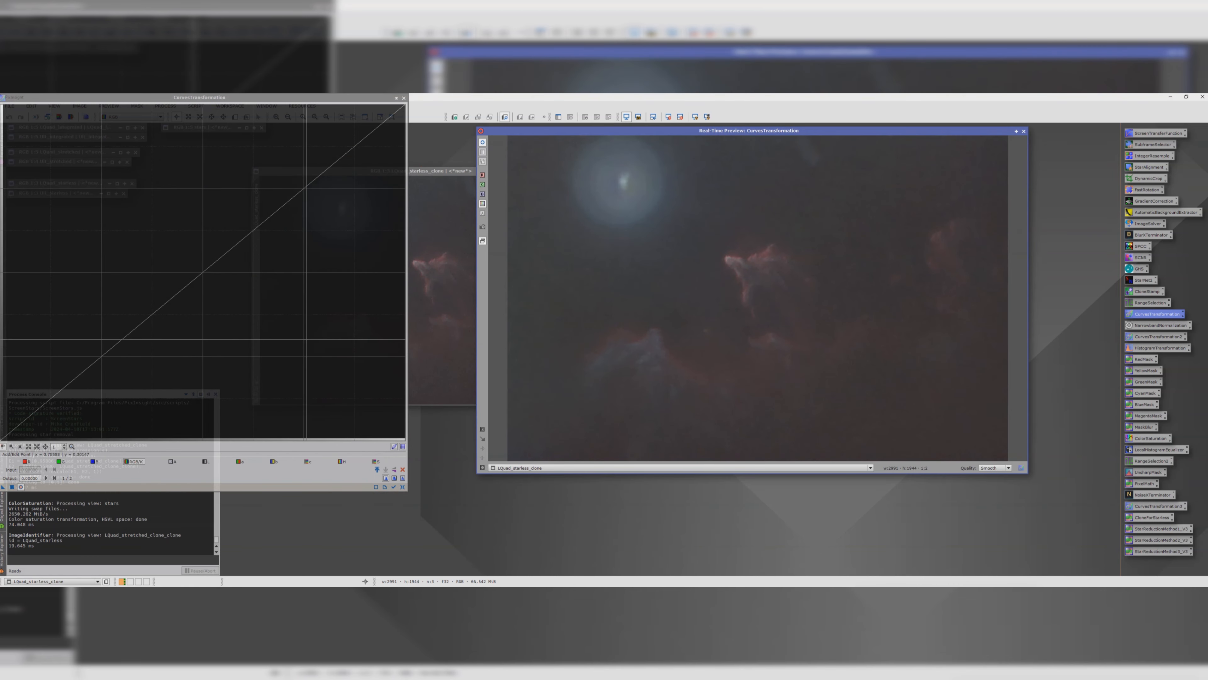
click(394, 487)
drag(197, 277, 171, 258)
click(40, 406)
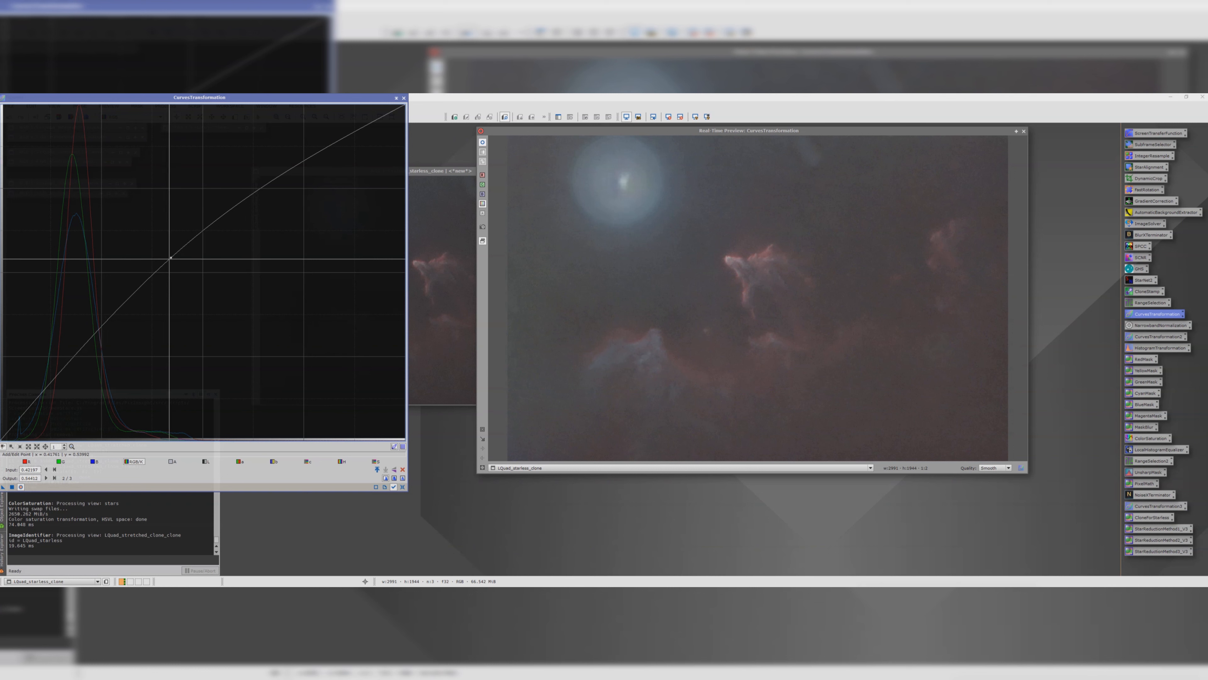
drag(40, 406, 43, 415)
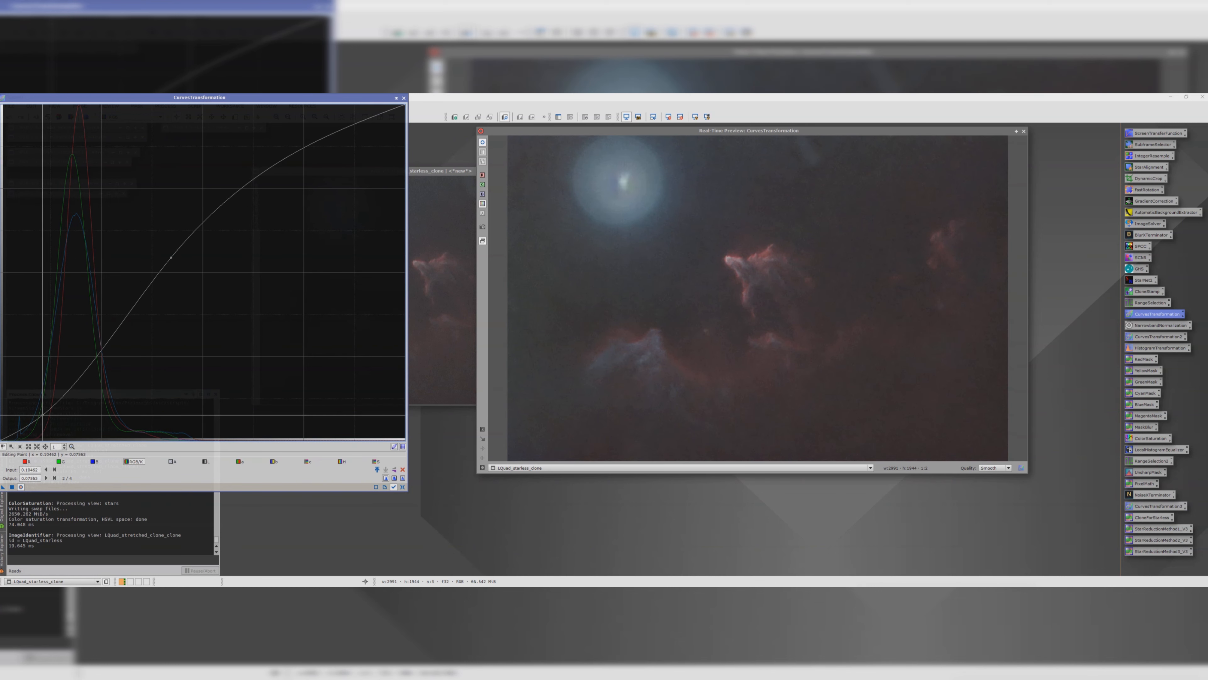
click(12, 486)
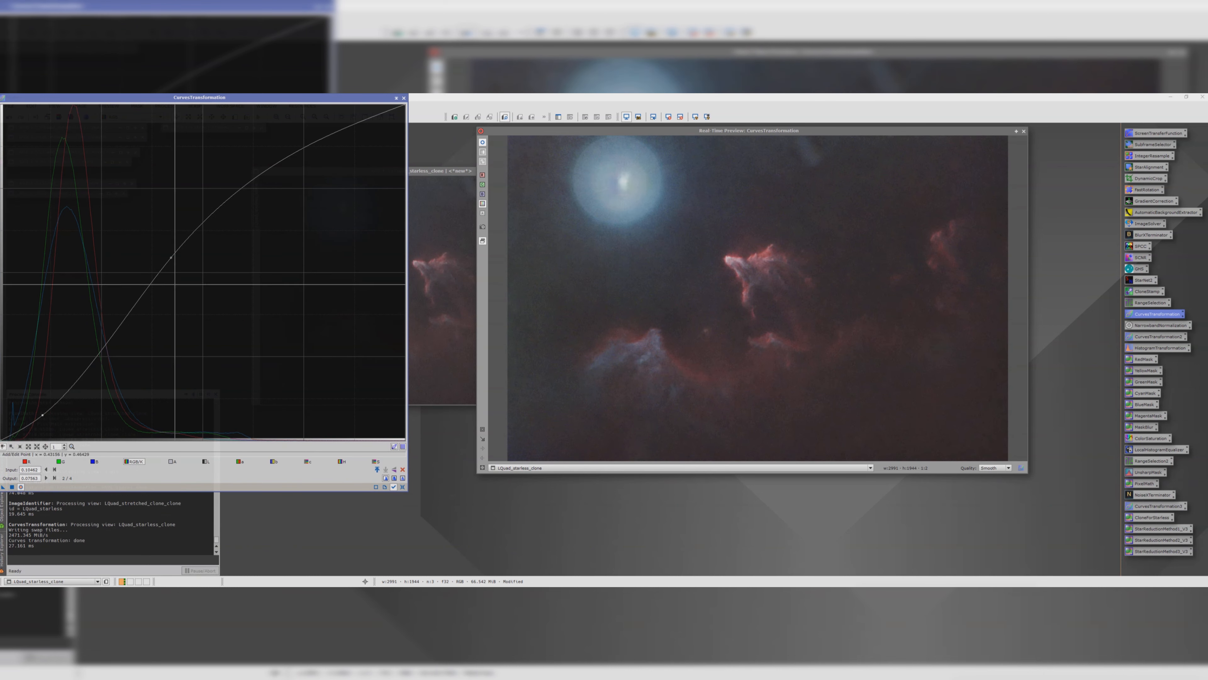
click(404, 99)
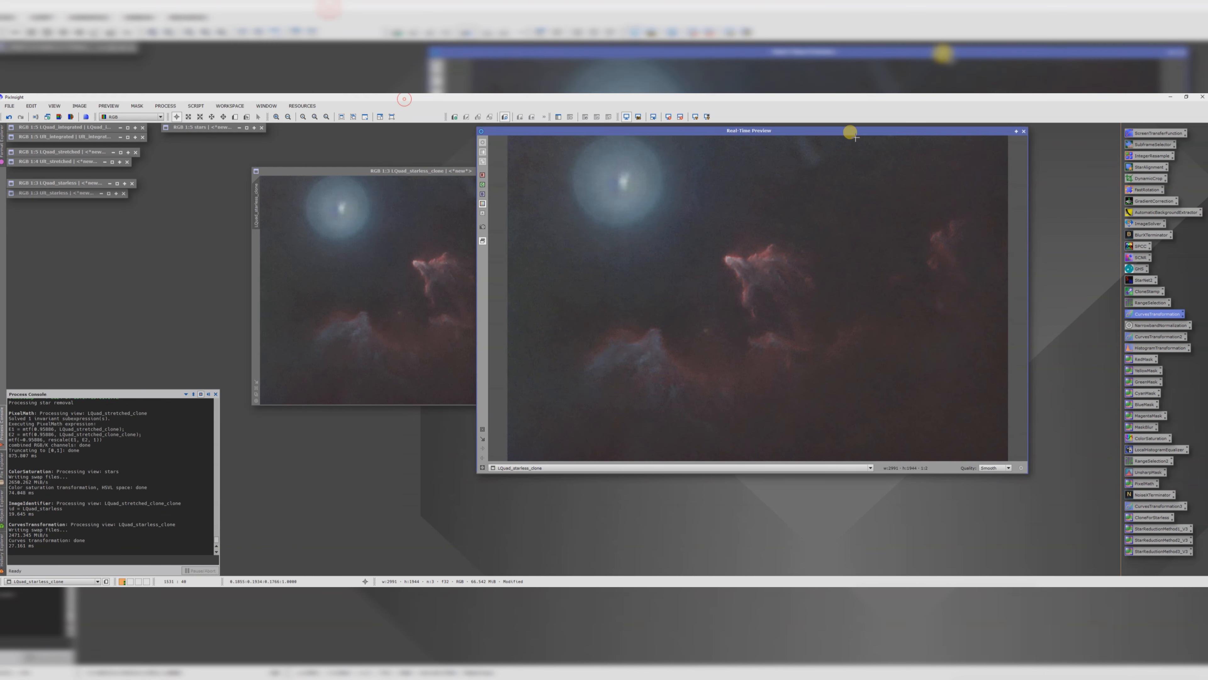
click(1022, 130)
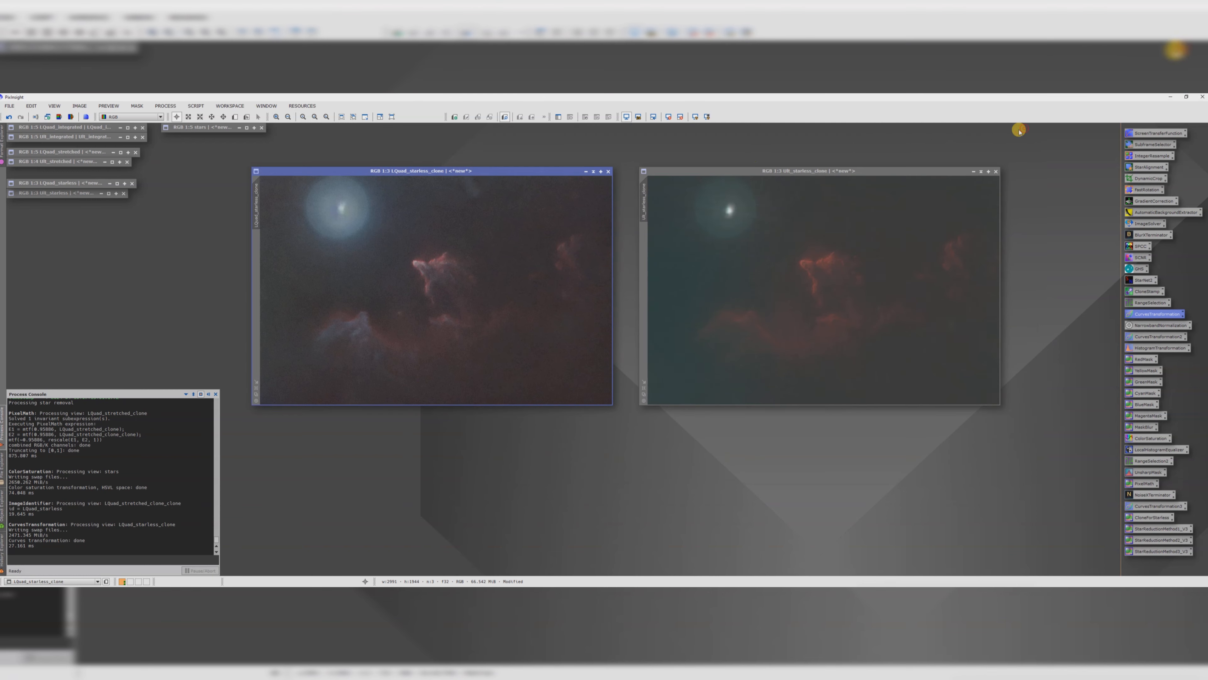
Step: Apply a similar CurvesTransformation curve to SII_starless_clone, lifting the midtones and darkening the shadows
click(696, 172)
double_click(1151, 314)
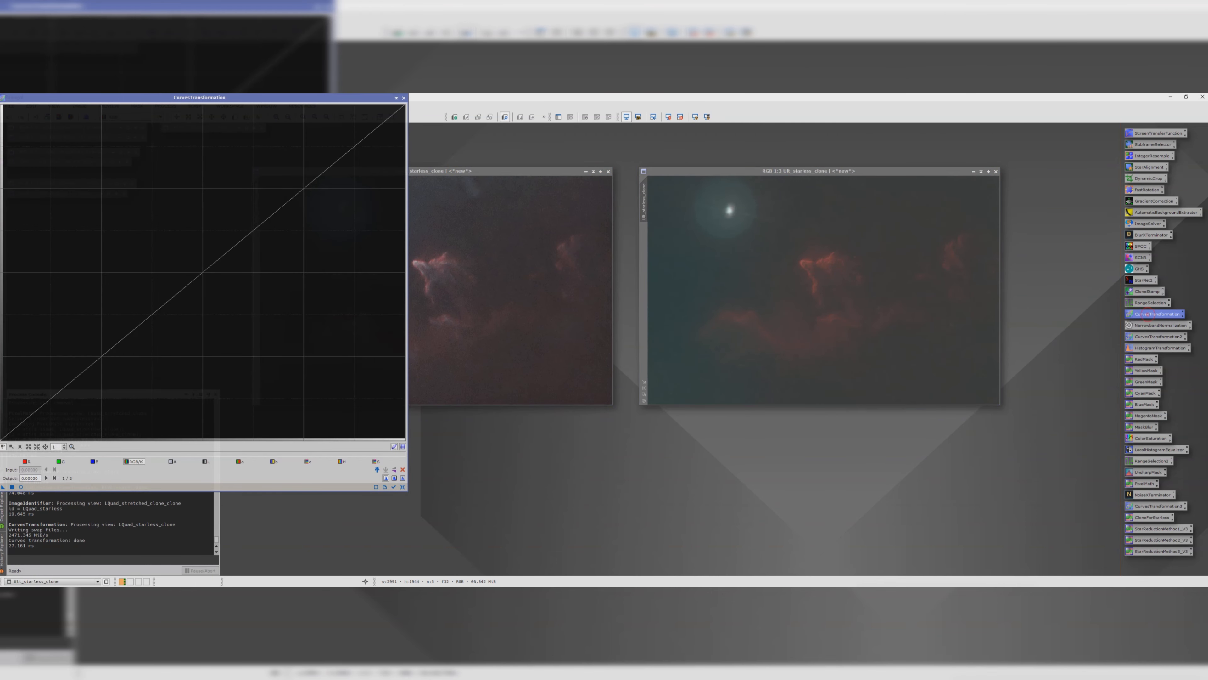
click(20, 486)
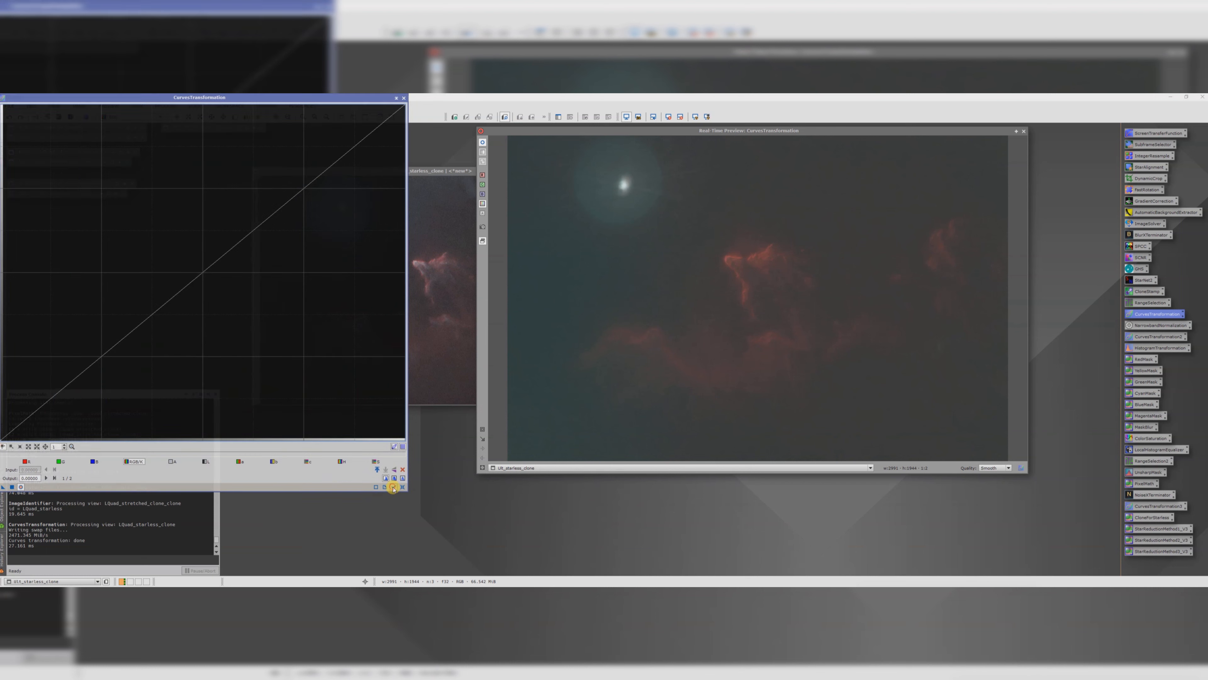
click(175, 292)
drag(175, 293, 150, 273)
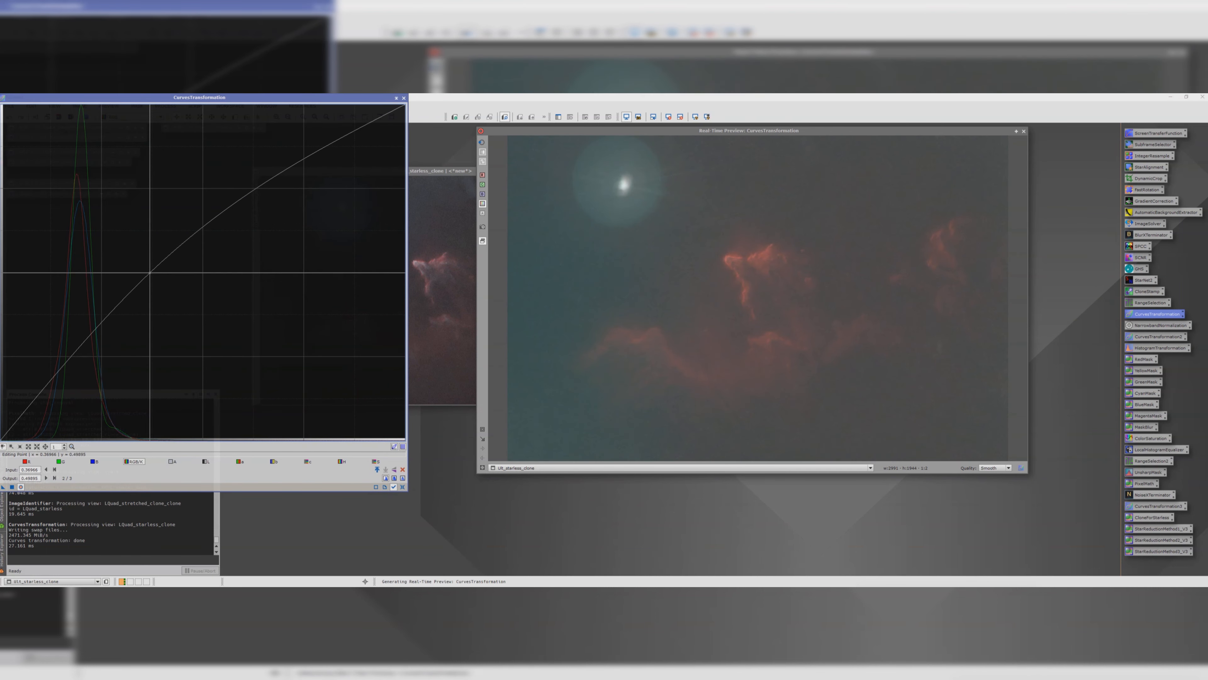
drag(34, 397, 41, 420)
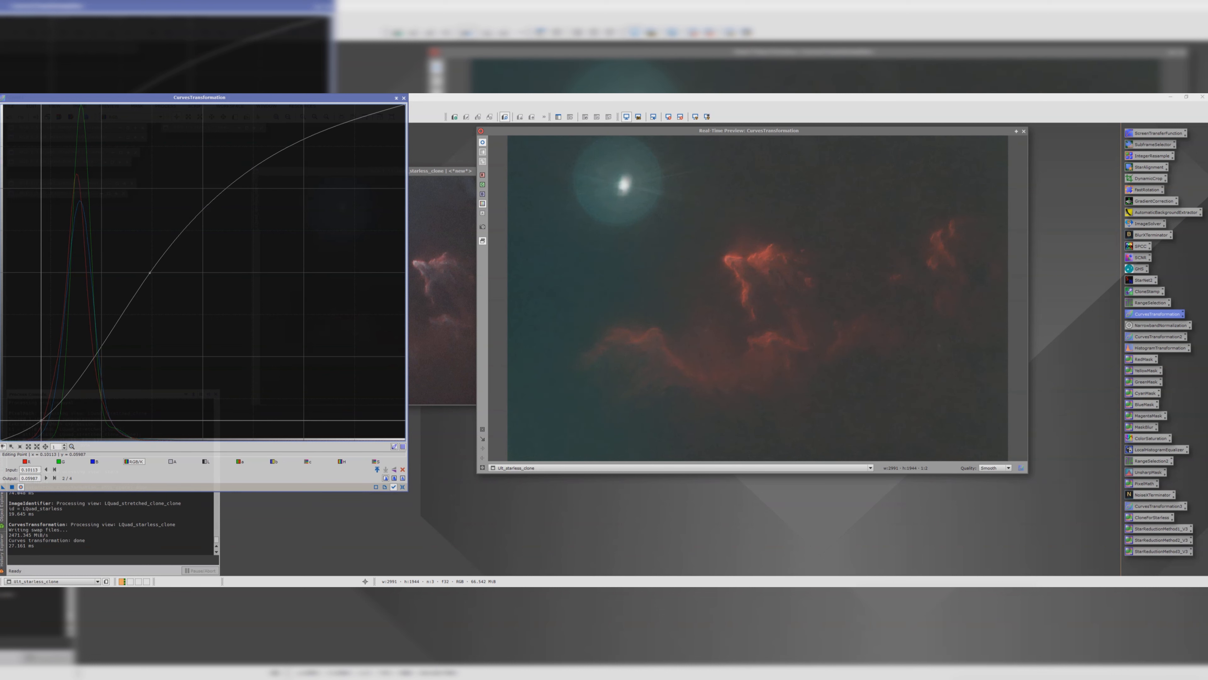
click(12, 486)
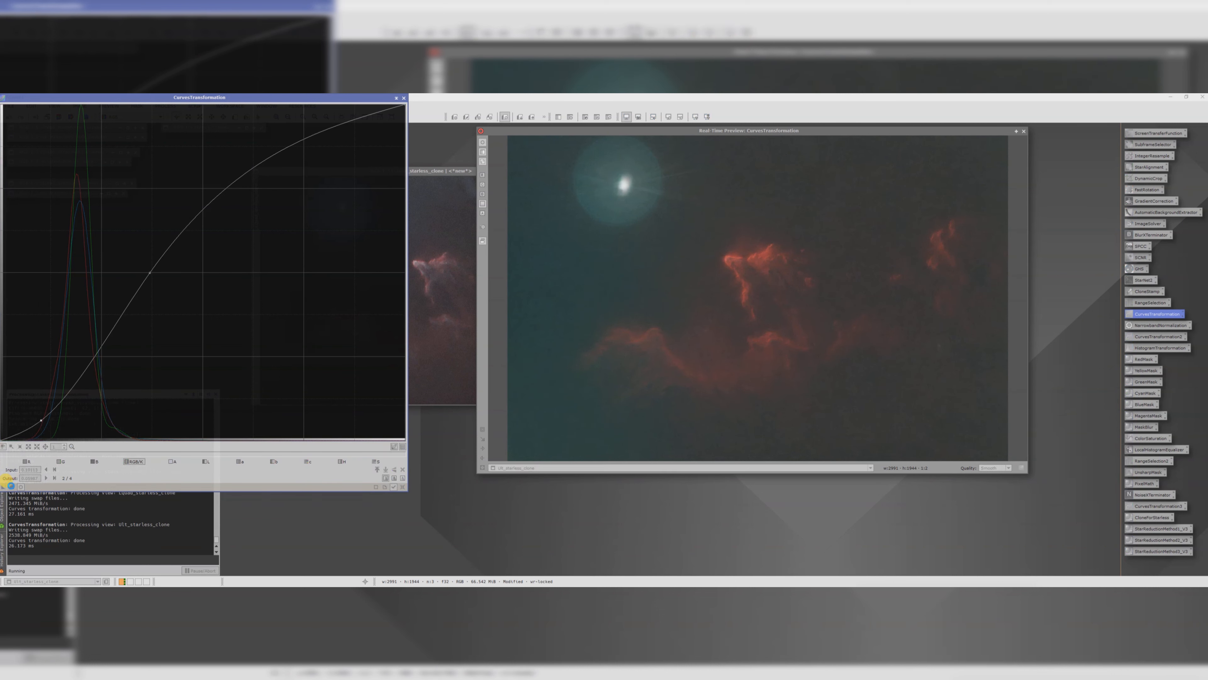
click(402, 99)
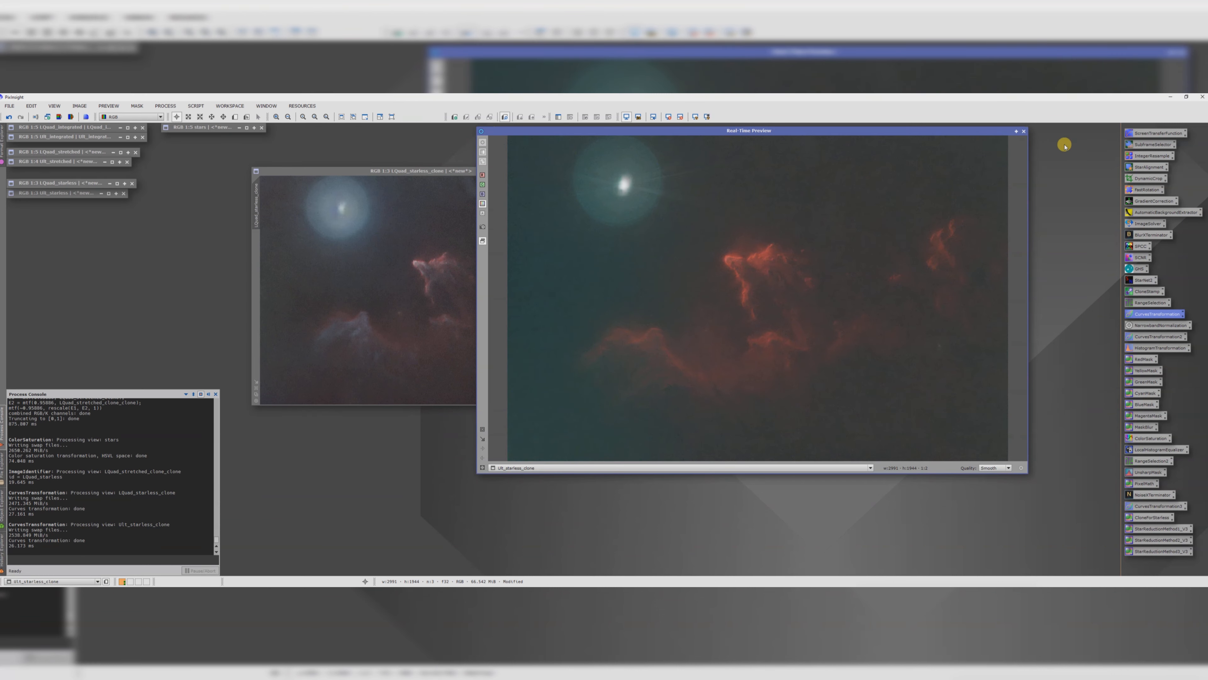
click(1023, 131)
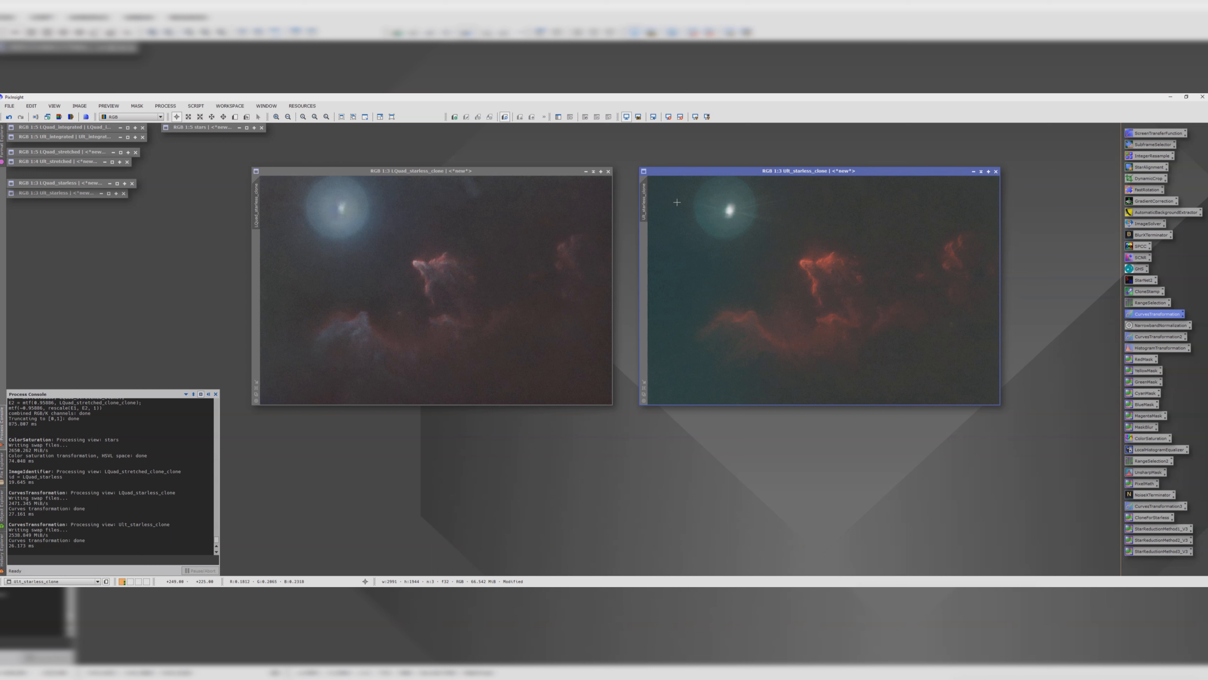
Step: Try to clone-stamp out the bright star halo in Lquad_starless_clone using CloneStamp with a radius of 100
double_click(207, 127)
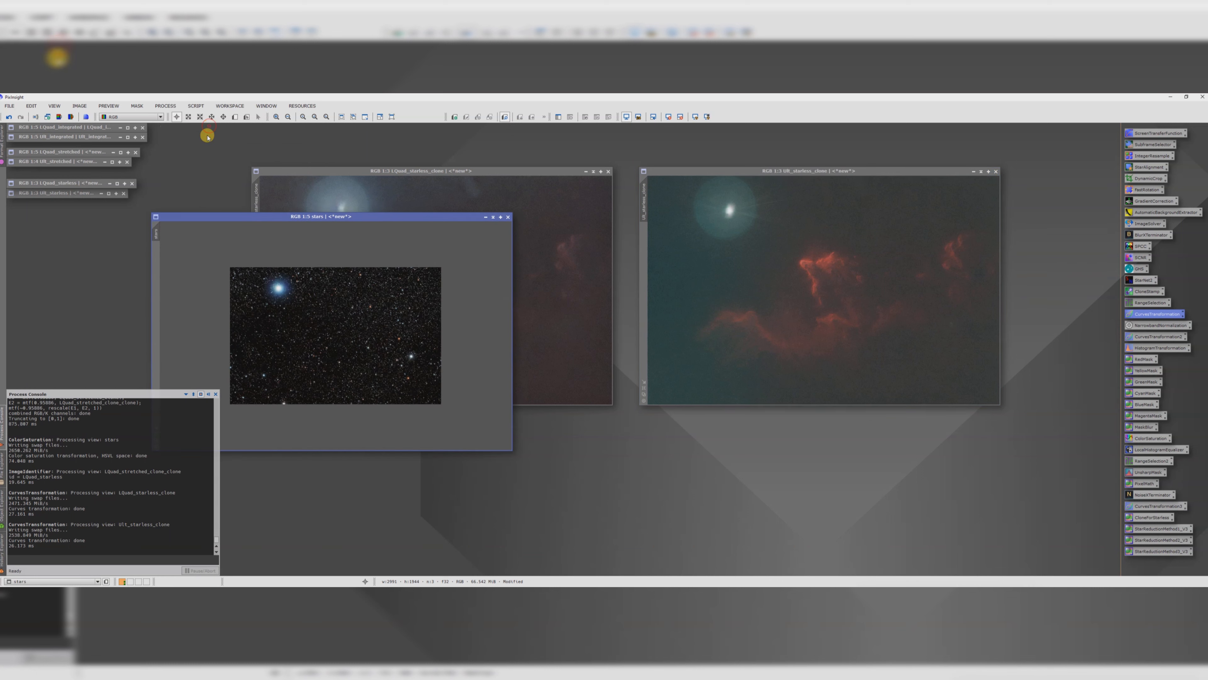
click(485, 217)
drag(689, 170, 744, 171)
drag(464, 170, 532, 170)
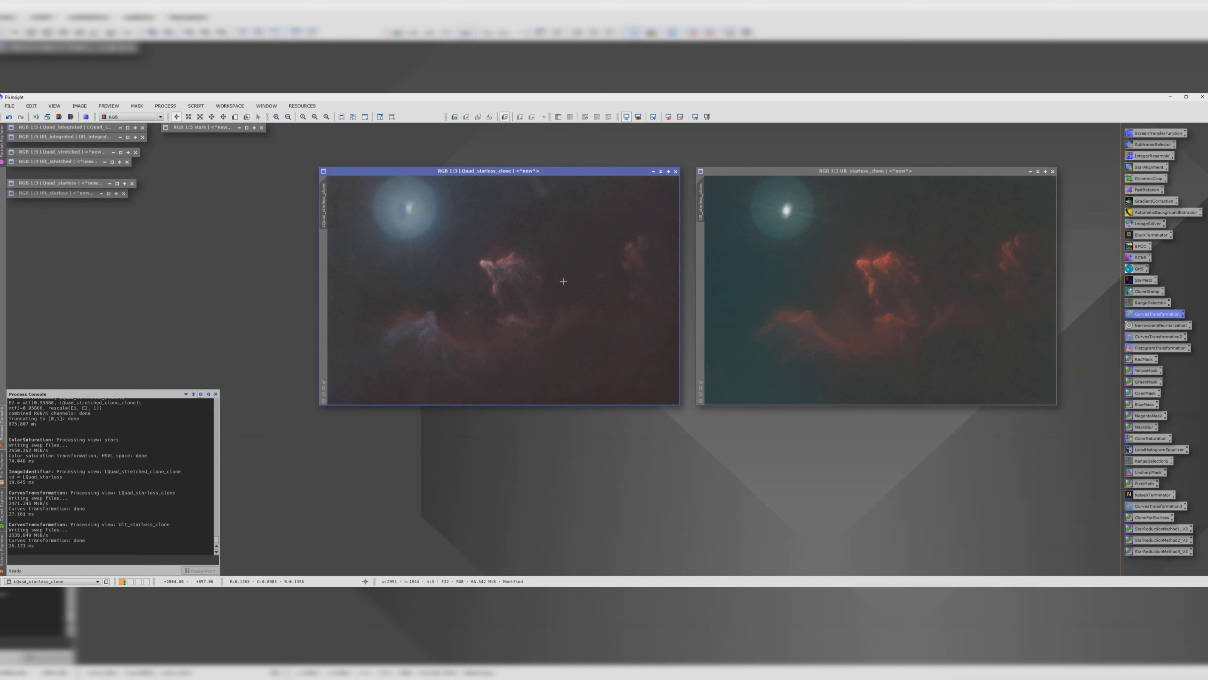
scroll(563, 281, down, 1)
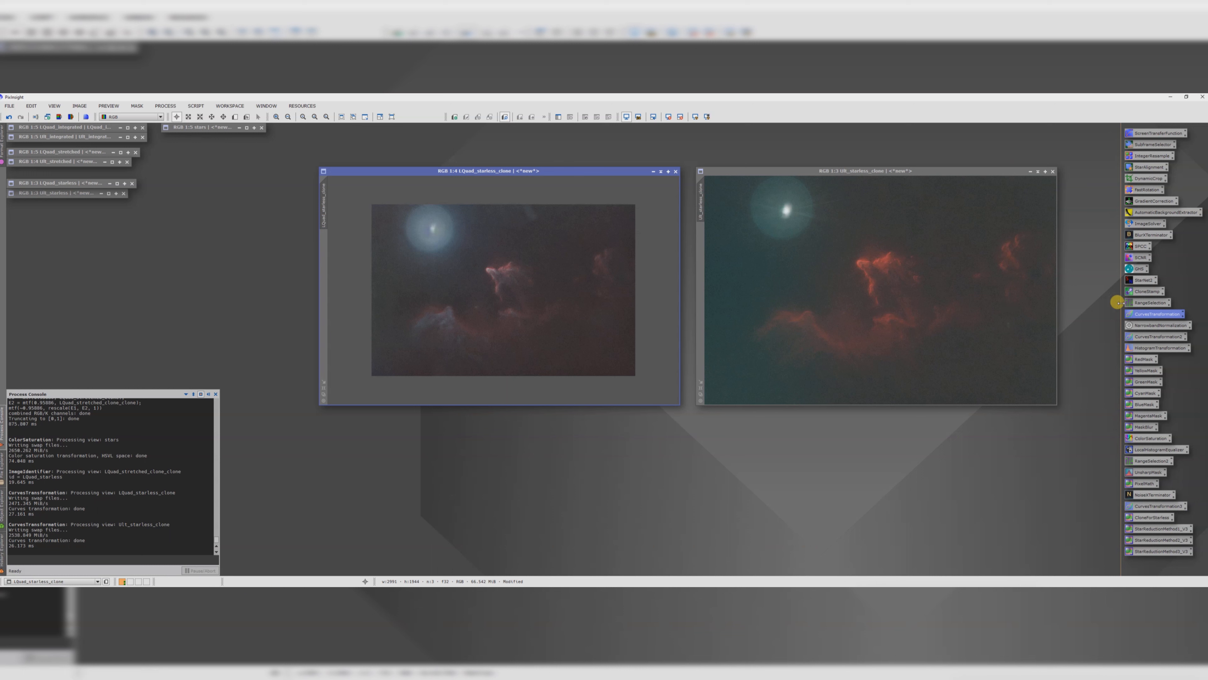
double_click(1140, 291)
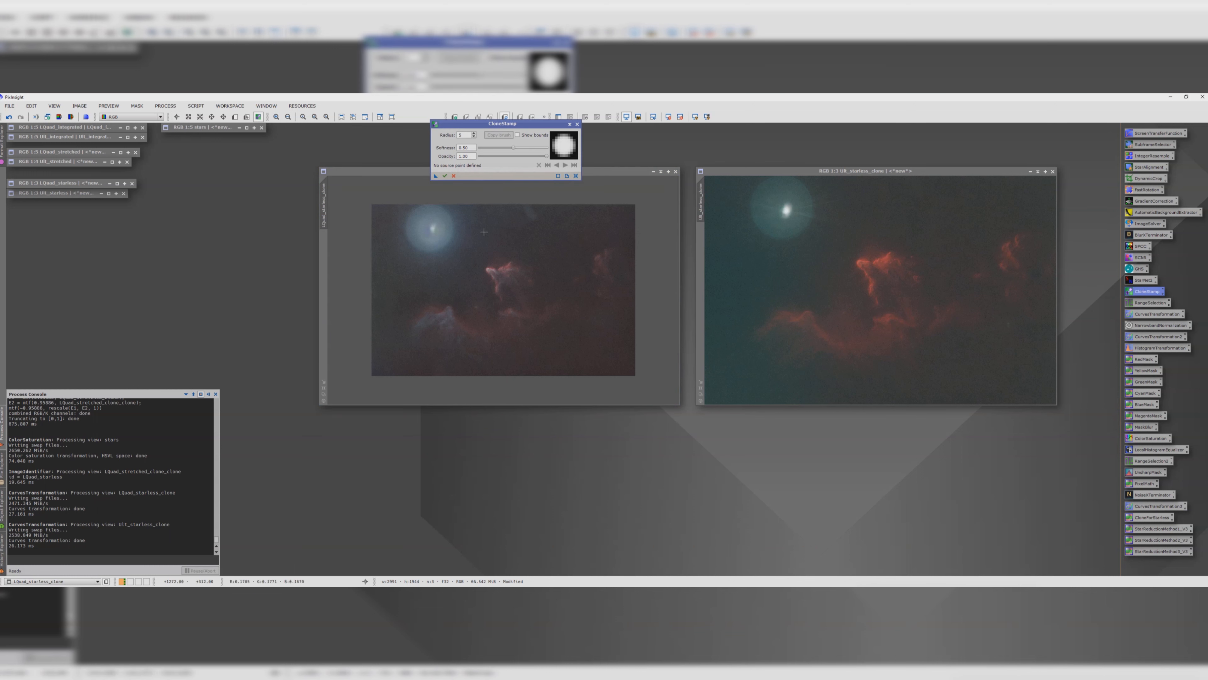
double_click(456, 135)
text(100)
drag(476, 124, 556, 134)
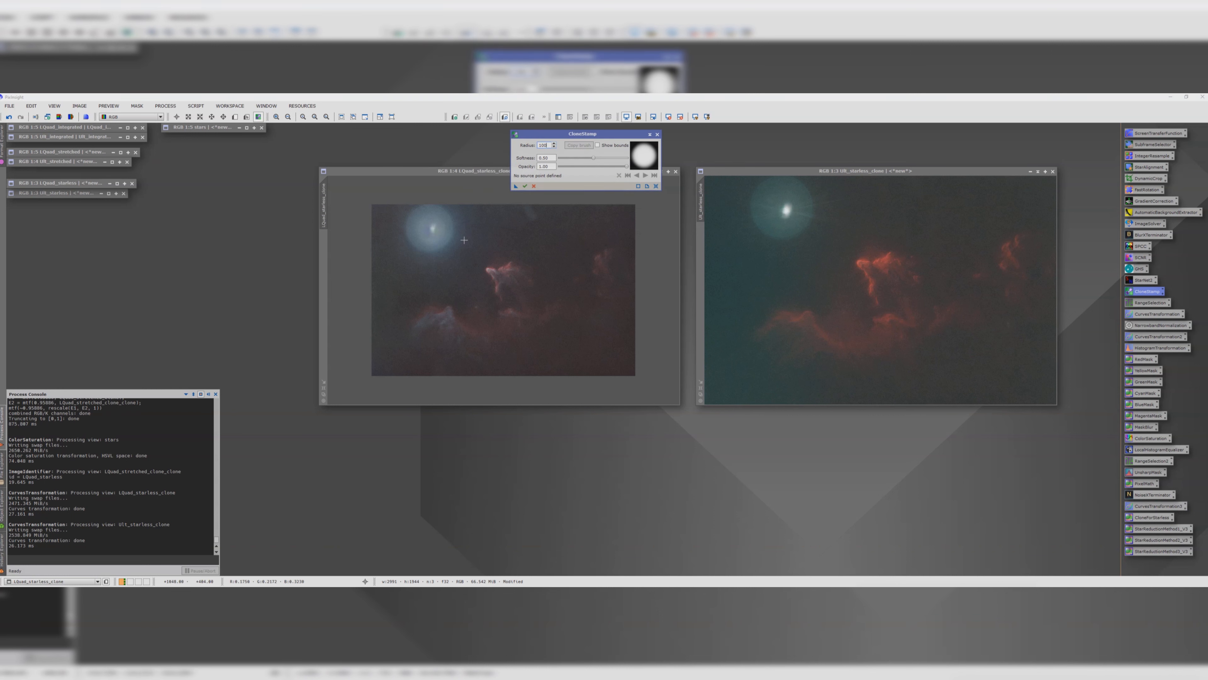
click(482, 225)
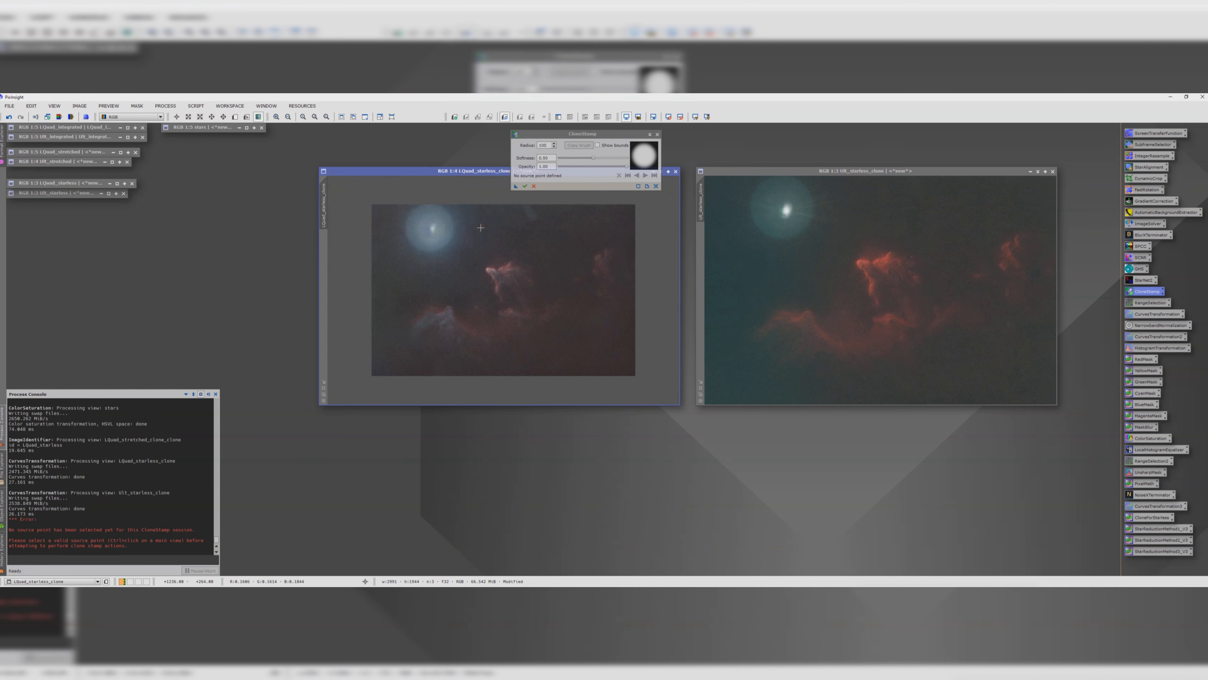
drag(442, 215, 436, 211)
click(534, 186)
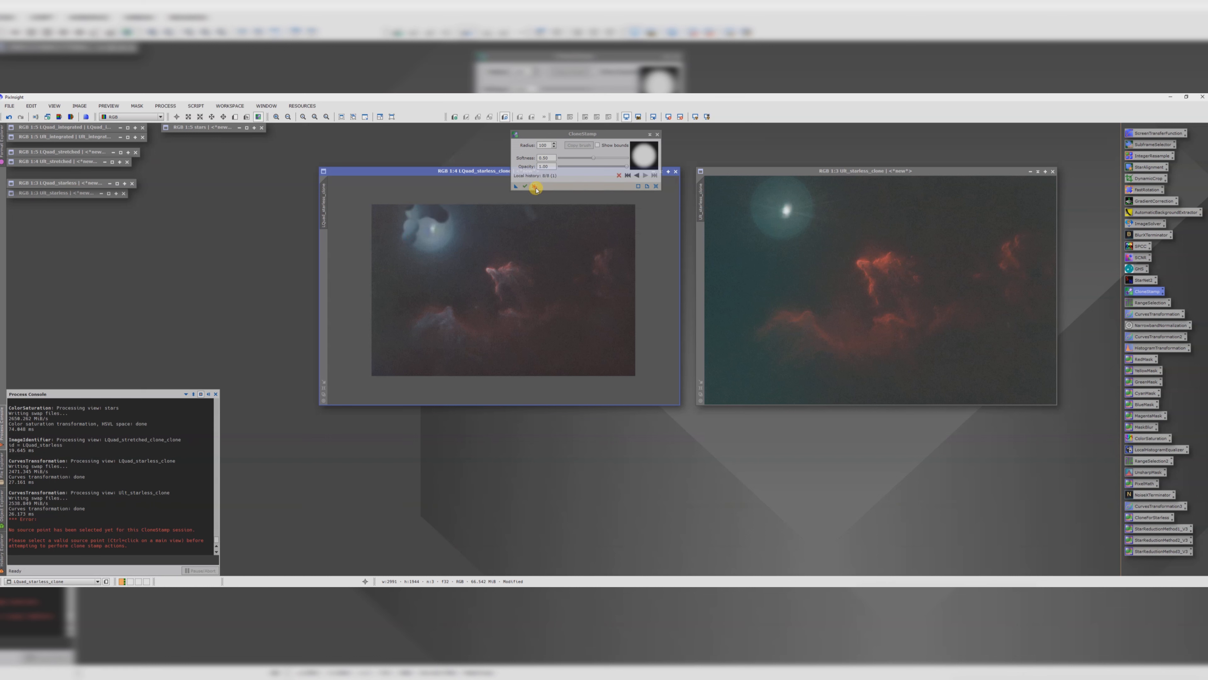
click(614, 356)
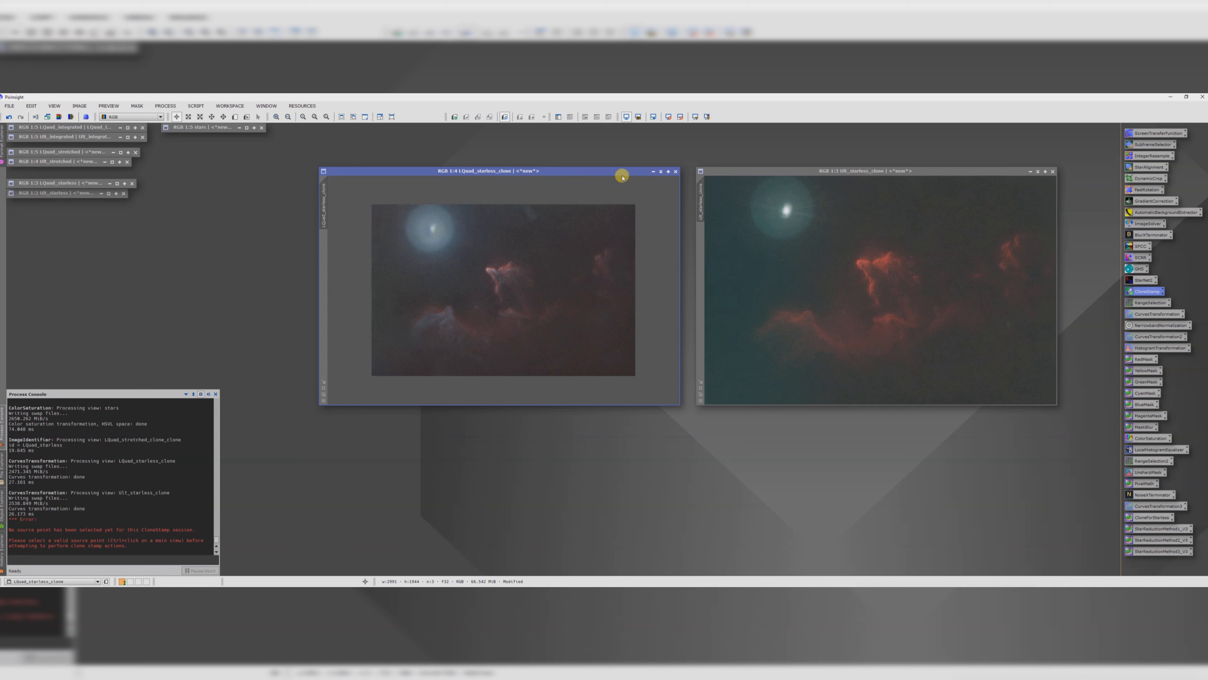
drag(621, 171, 600, 161)
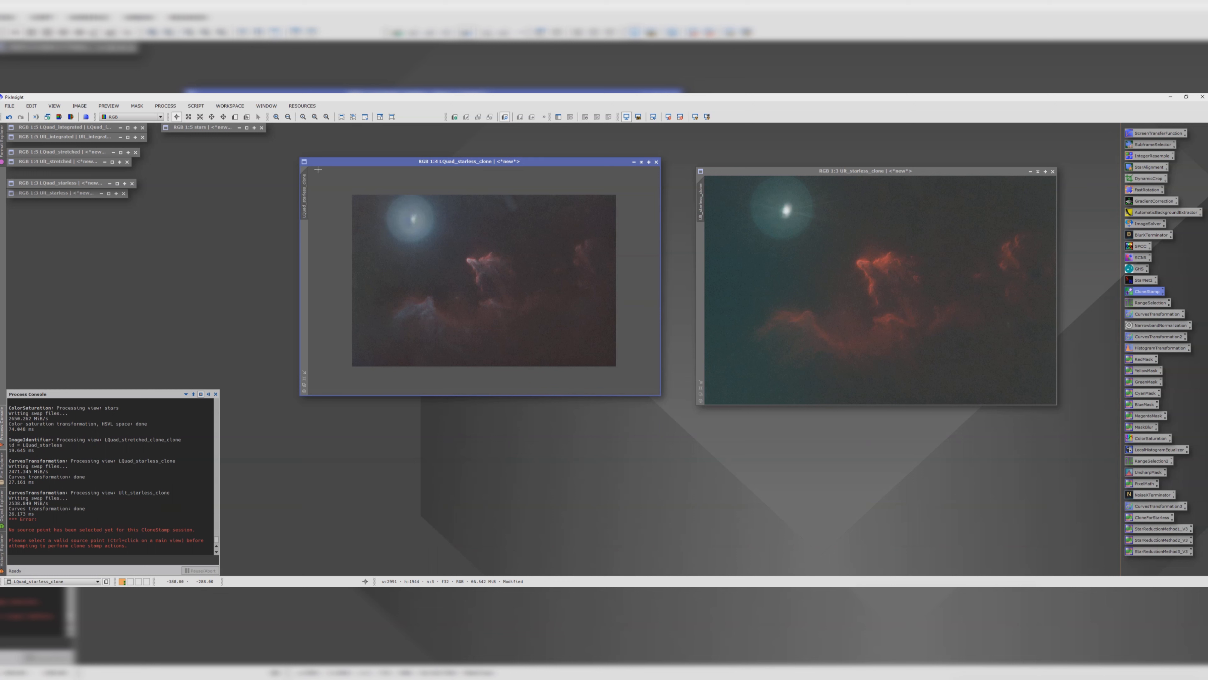
Step: Save Lquad_starless_clone as a TIFF into a new folder named For photoshop inside the 2024 directory
click(9, 106)
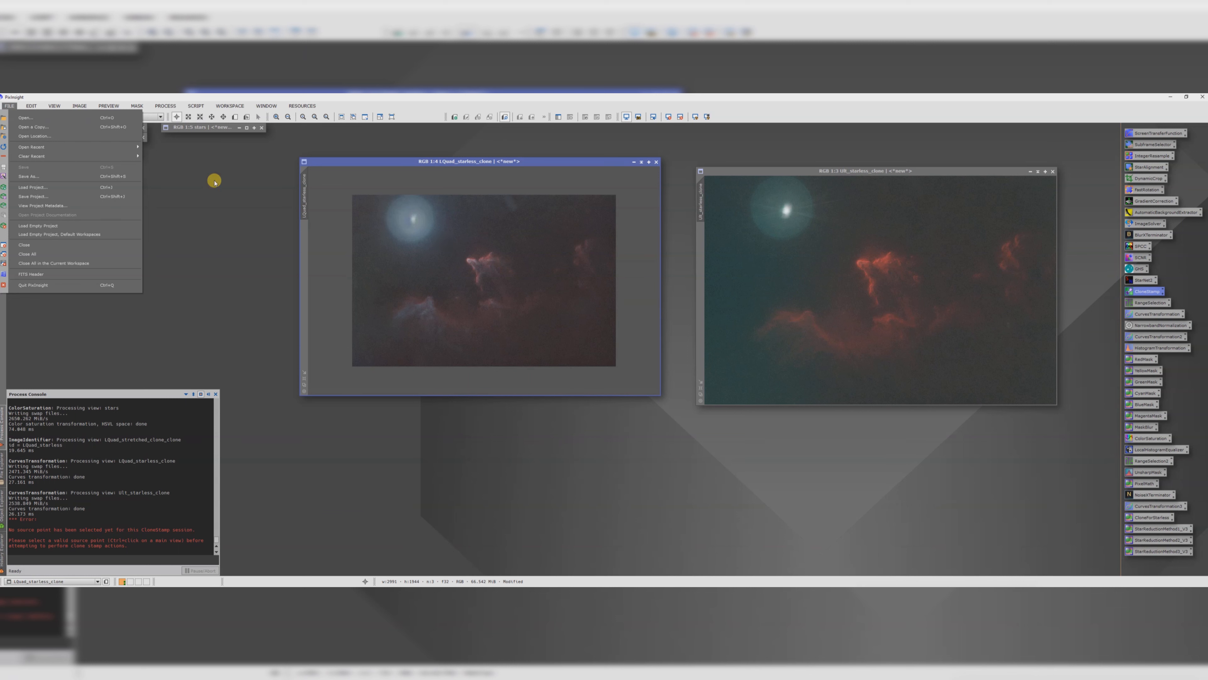
click(46, 177)
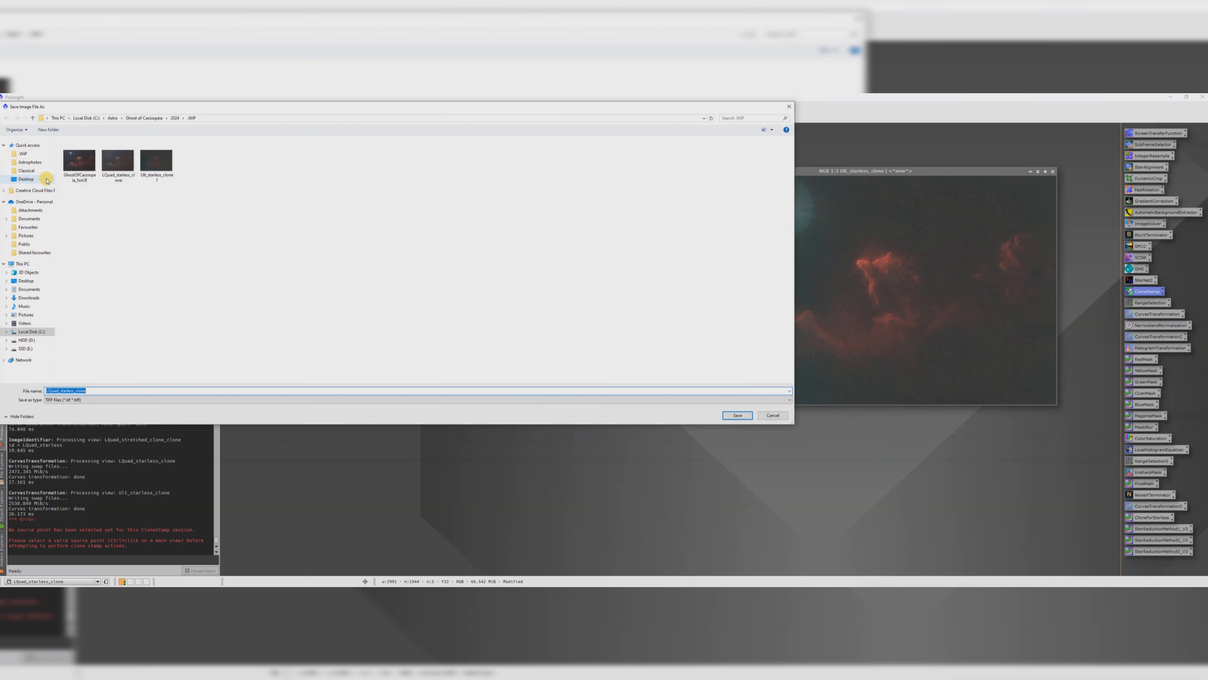
click(174, 119)
right_click(100, 199)
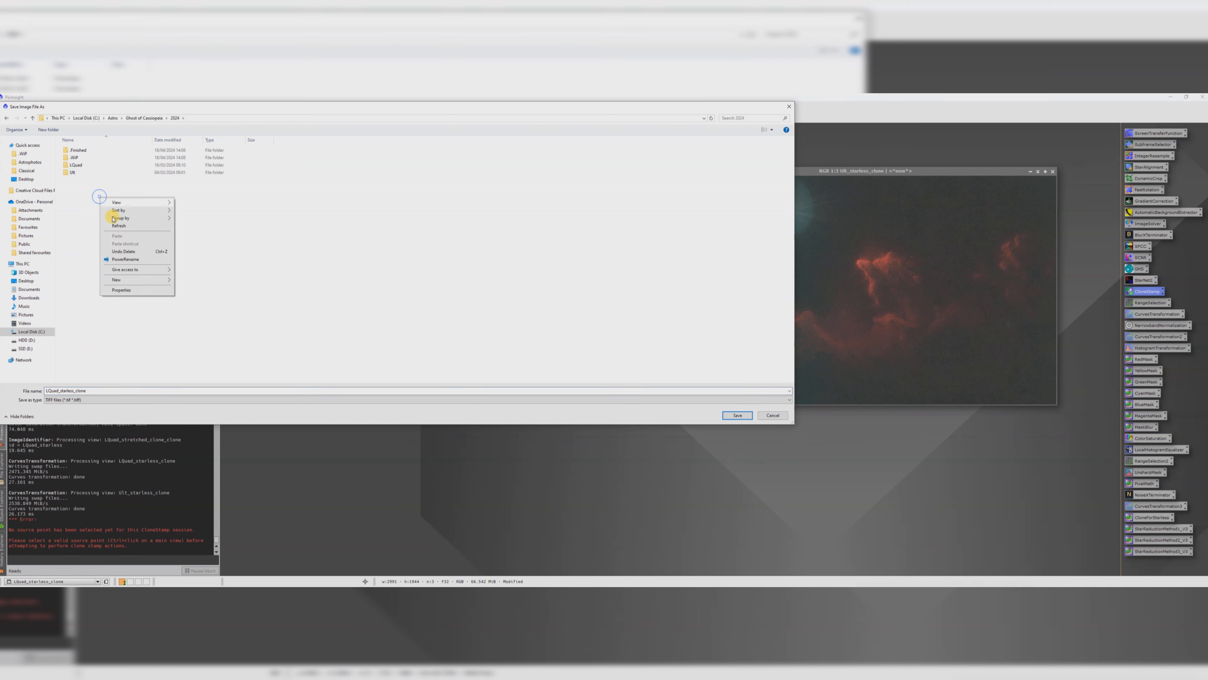
mouse_move(138, 280)
click(196, 280)
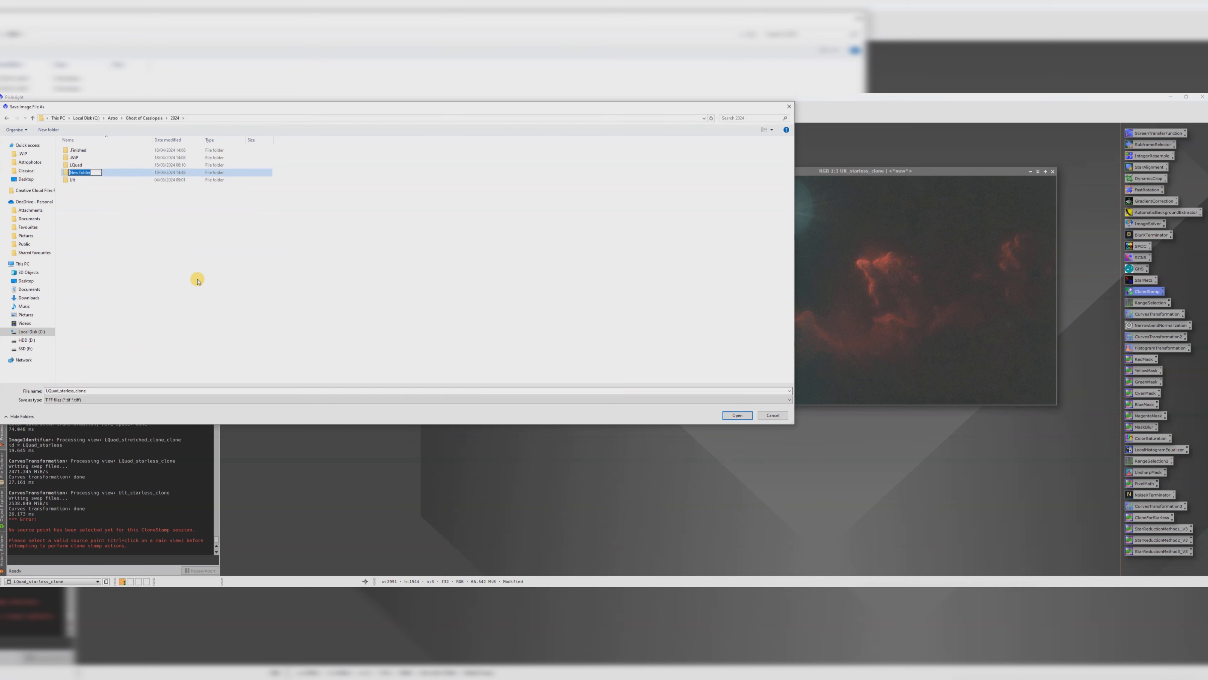
text(For photoshop)
key(Return)
double_click(76, 171)
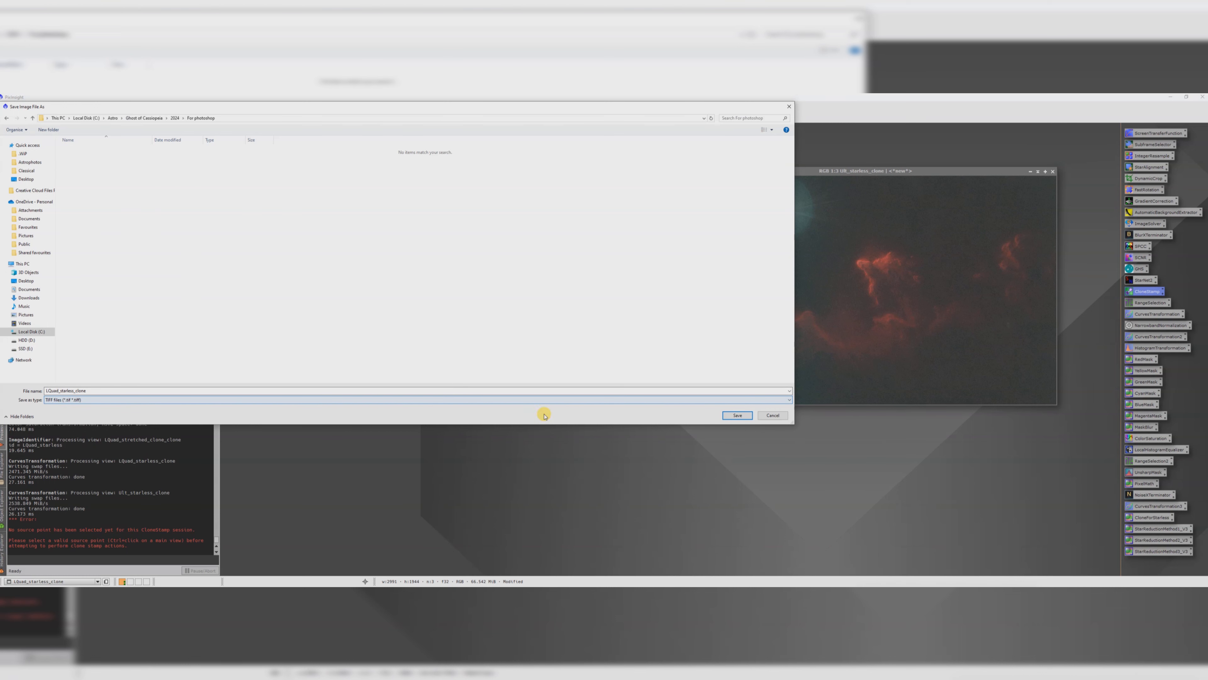
click(727, 419)
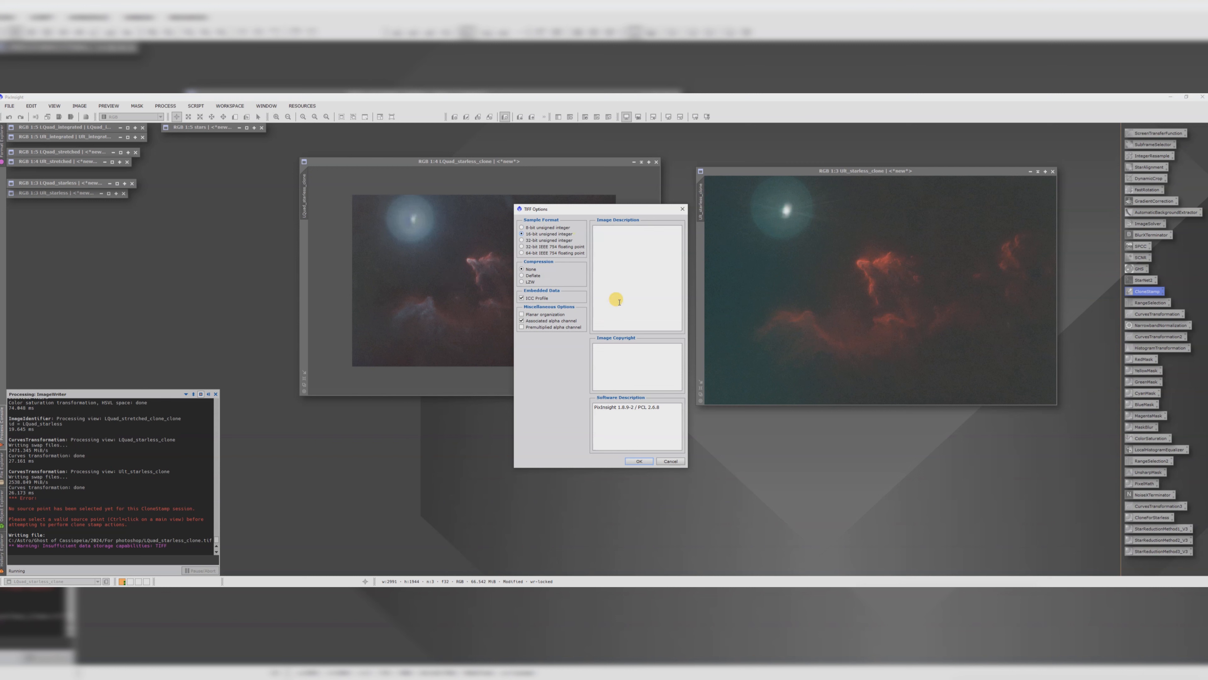
click(639, 460)
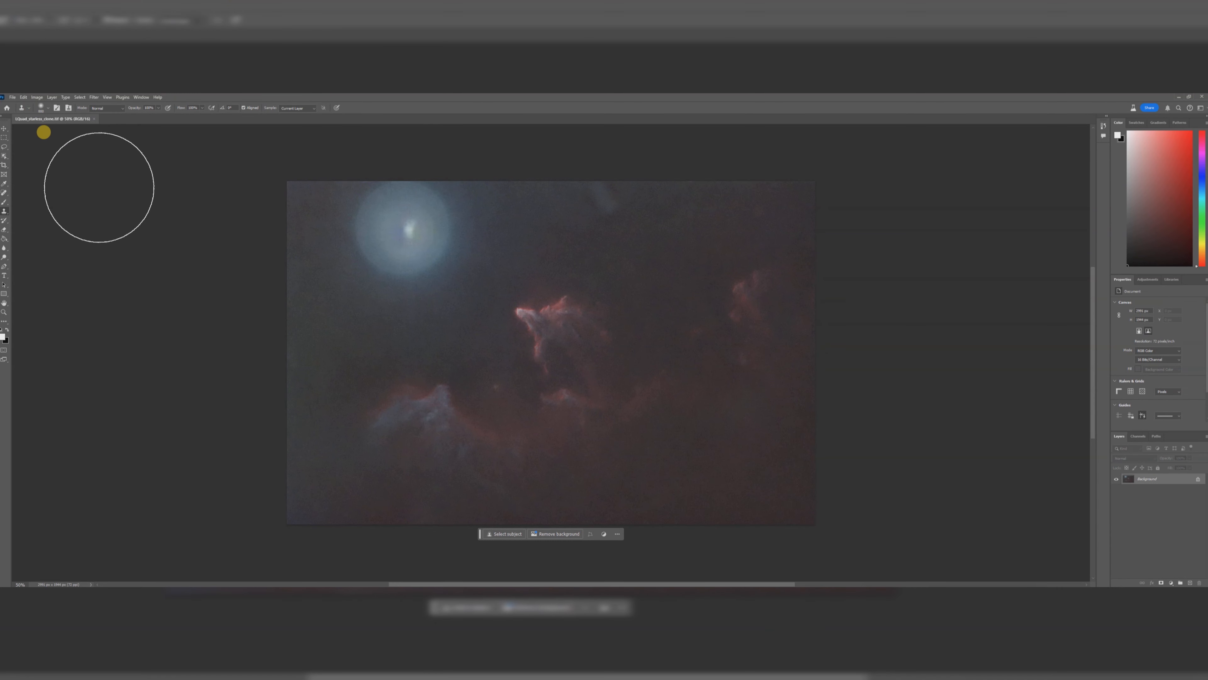
Step: In Photoshop, lasso the bright star halo in the upper left and remove it with Generative Fill, browsing to another variation
click(7, 147)
mouse_move(349, 181)
mouse_down()
mouse_move(328, 220)
mouse_move(329, 274)
mouse_move(358, 308)
mouse_move(419, 315)
mouse_move(469, 296)
mouse_move(498, 256)
mouse_move(505, 211)
mouse_move(489, 165)
mouse_move(345, 150)
mouse_up()
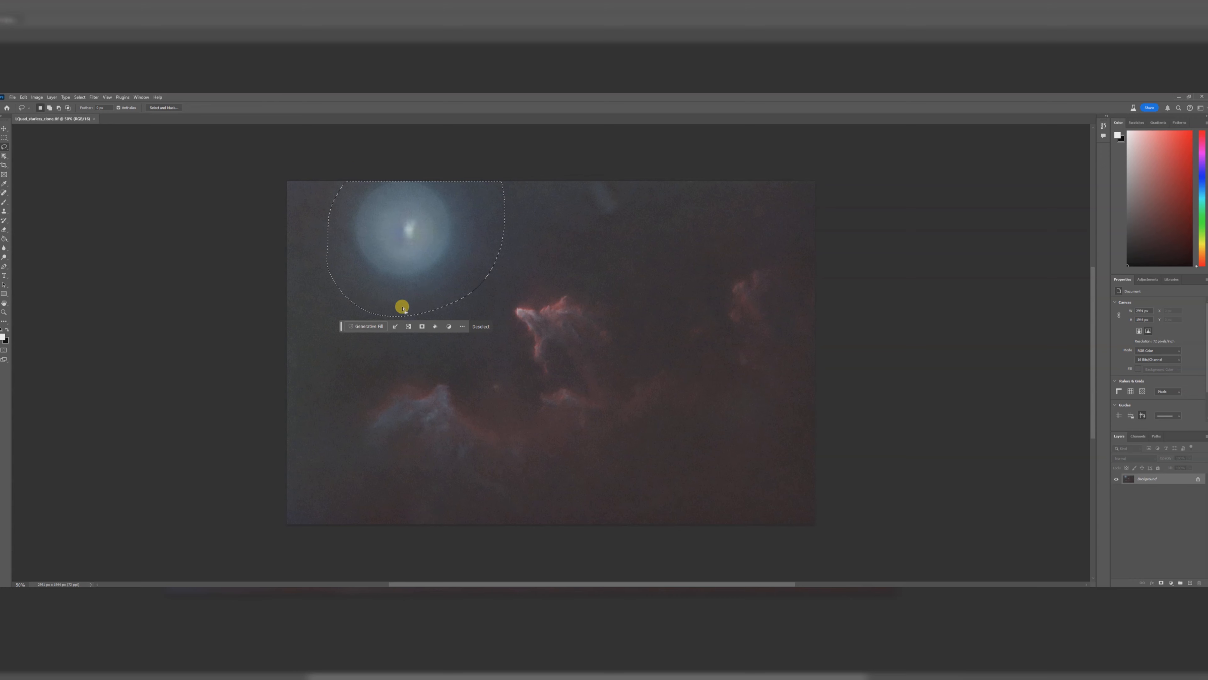
click(367, 326)
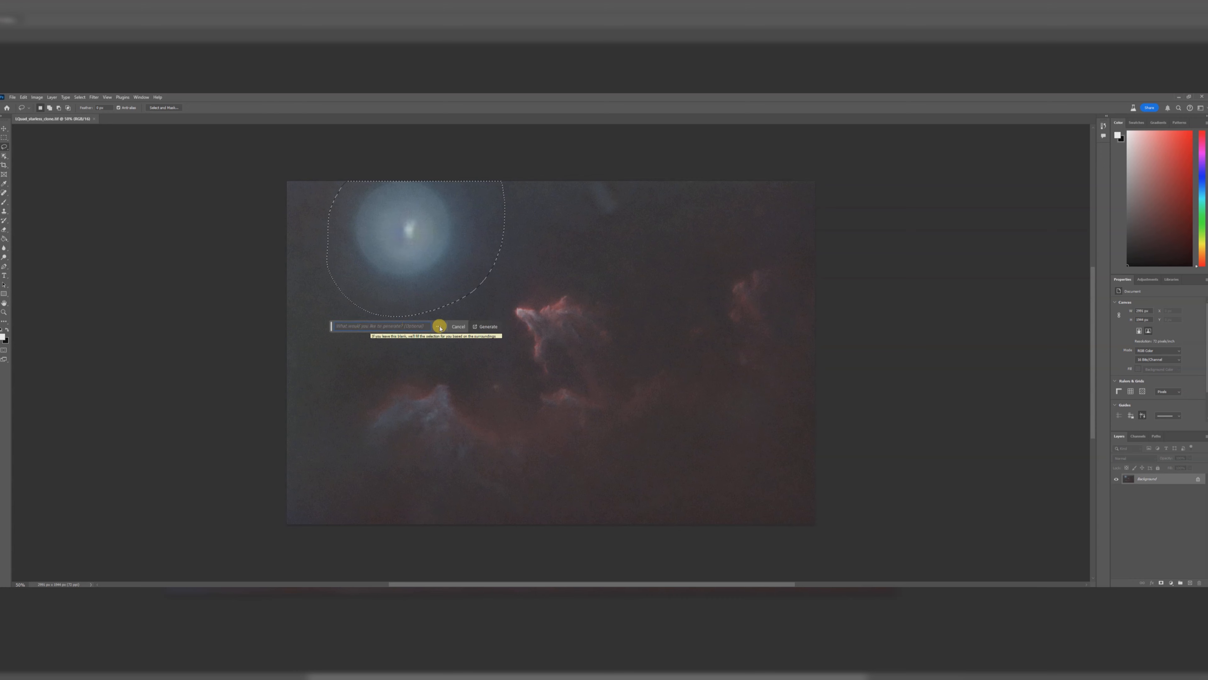
click(484, 329)
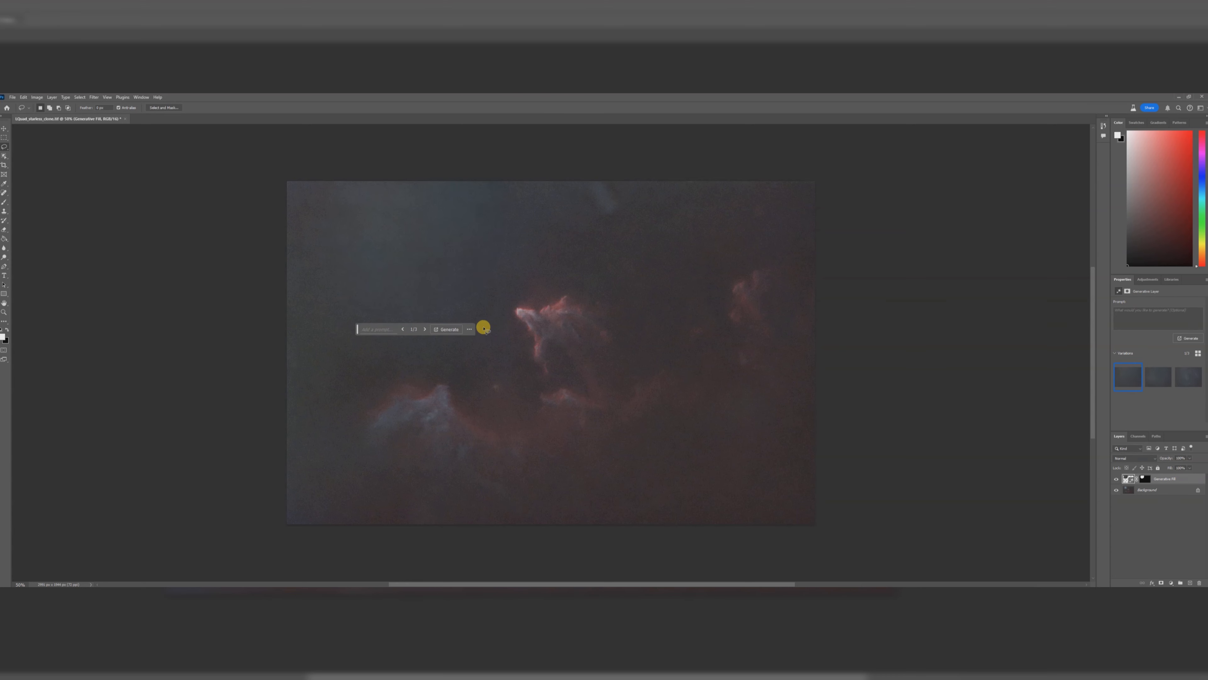
click(425, 329)
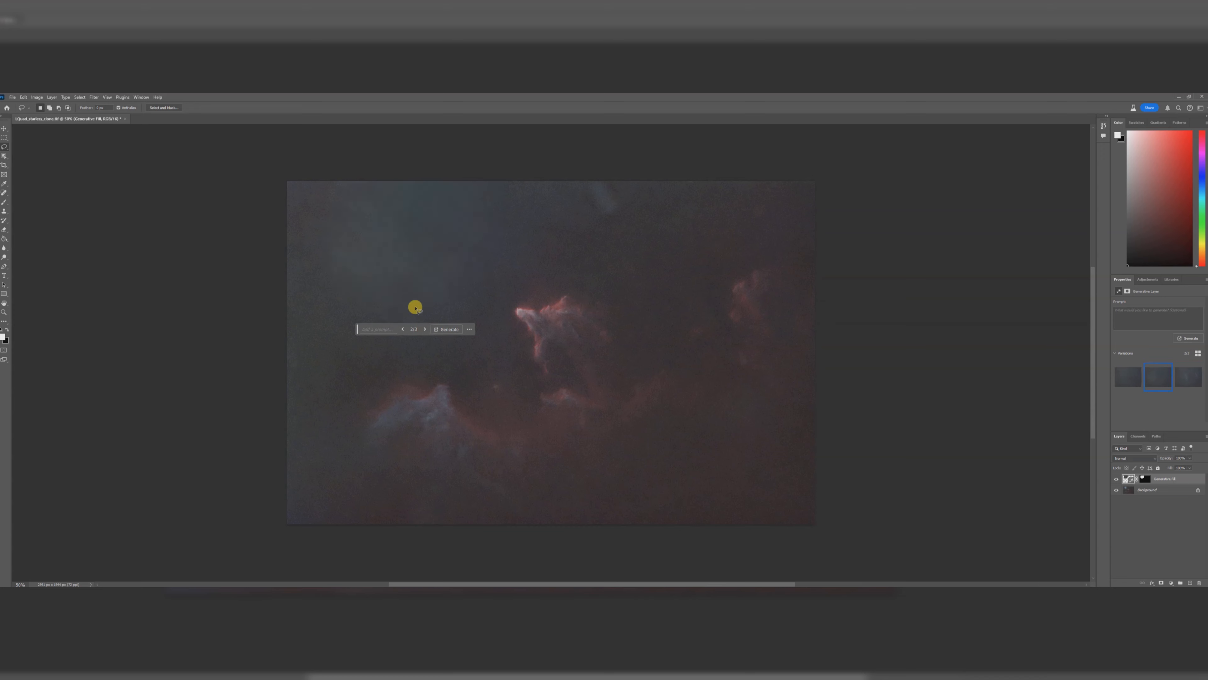
Step: Lasso a small patch at the image's upper edge and fill it with Generative Fill
mouse_move(580, 178)
mouse_down()
mouse_move(583, 203)
mouse_move(610, 216)
mouse_move(655, 186)
mouse_move(578, 180)
mouse_up()
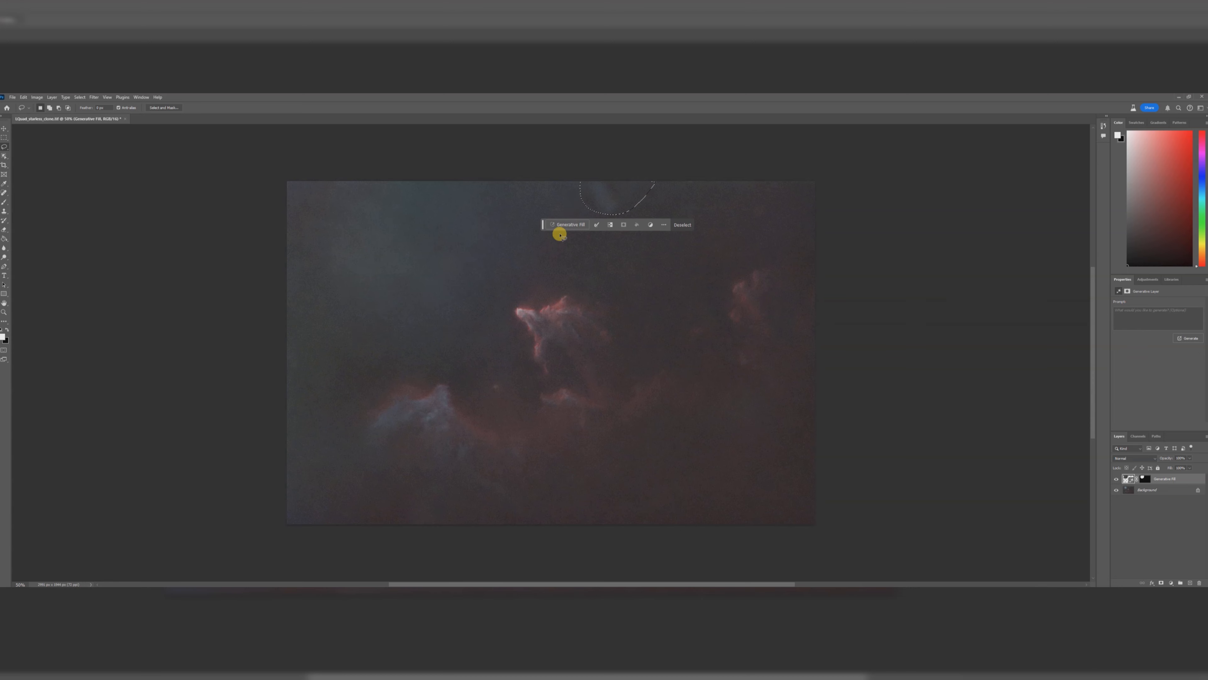
click(566, 225)
click(681, 226)
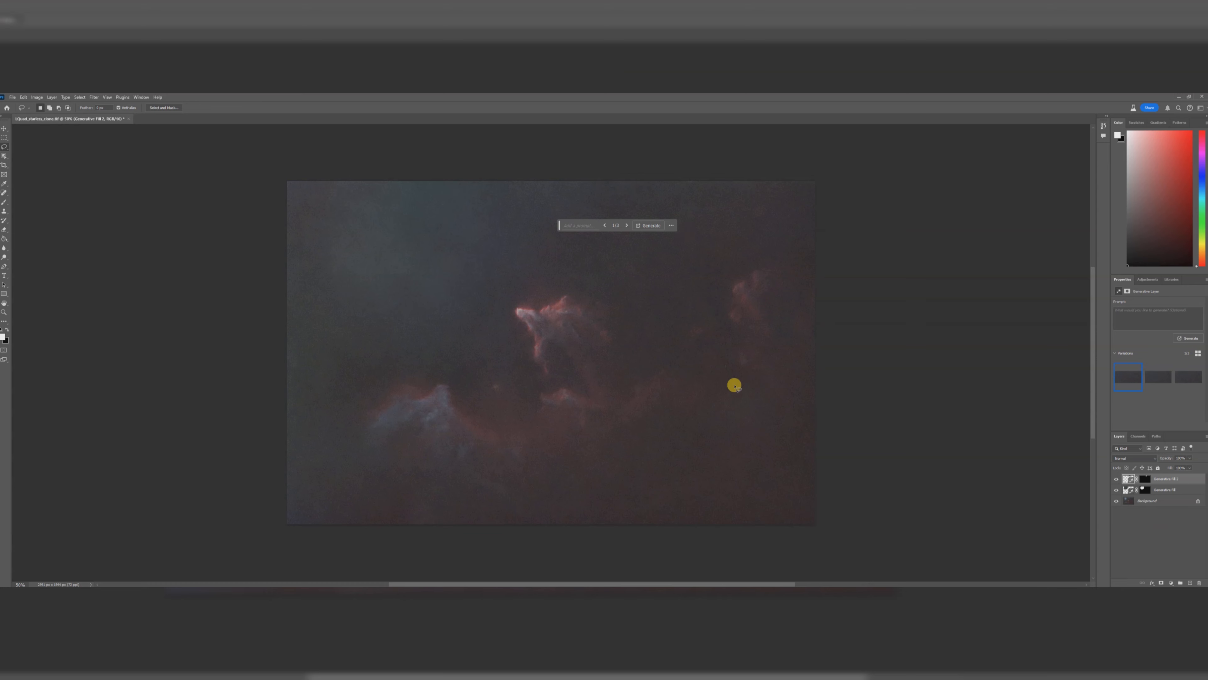
Step: Lasso a small spot in the lower right of the nebula area and fill it with Generative Fill
mouse_move(740, 385)
mouse_down()
mouse_move(720, 404)
mouse_move(742, 423)
mouse_move(758, 400)
mouse_move(742, 383)
mouse_up()
click(695, 428)
click(809, 432)
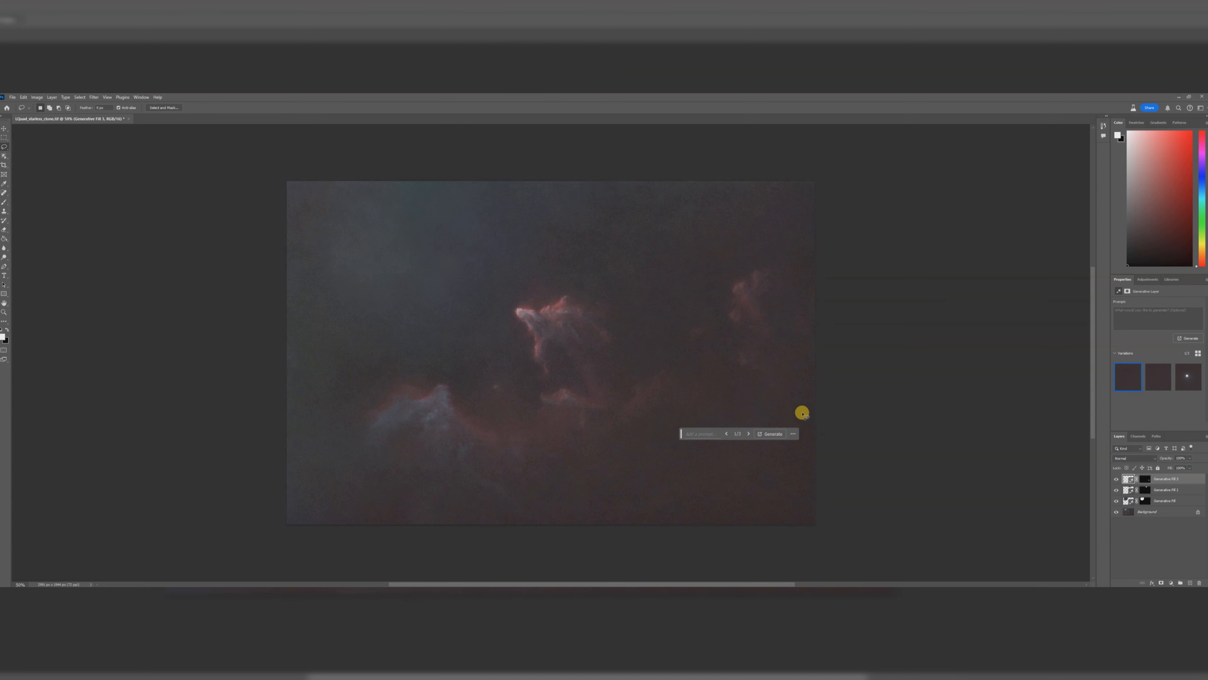
Step: Flatten the image and save the file
right_click(1151, 511)
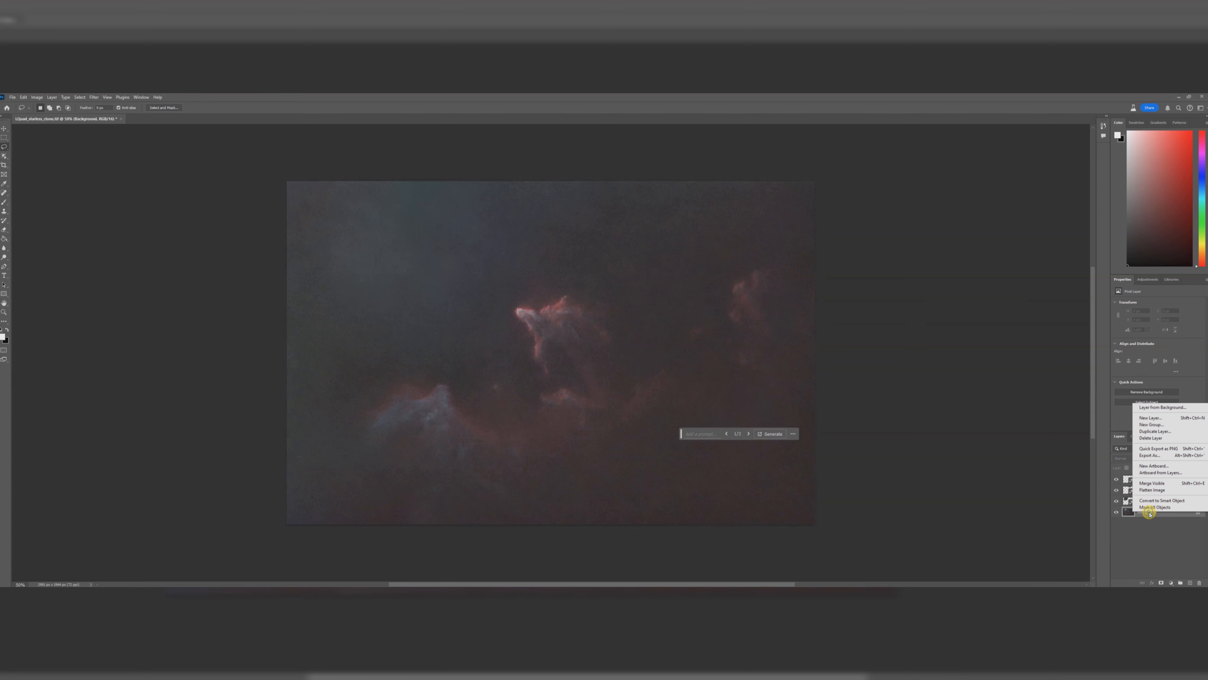
click(1152, 490)
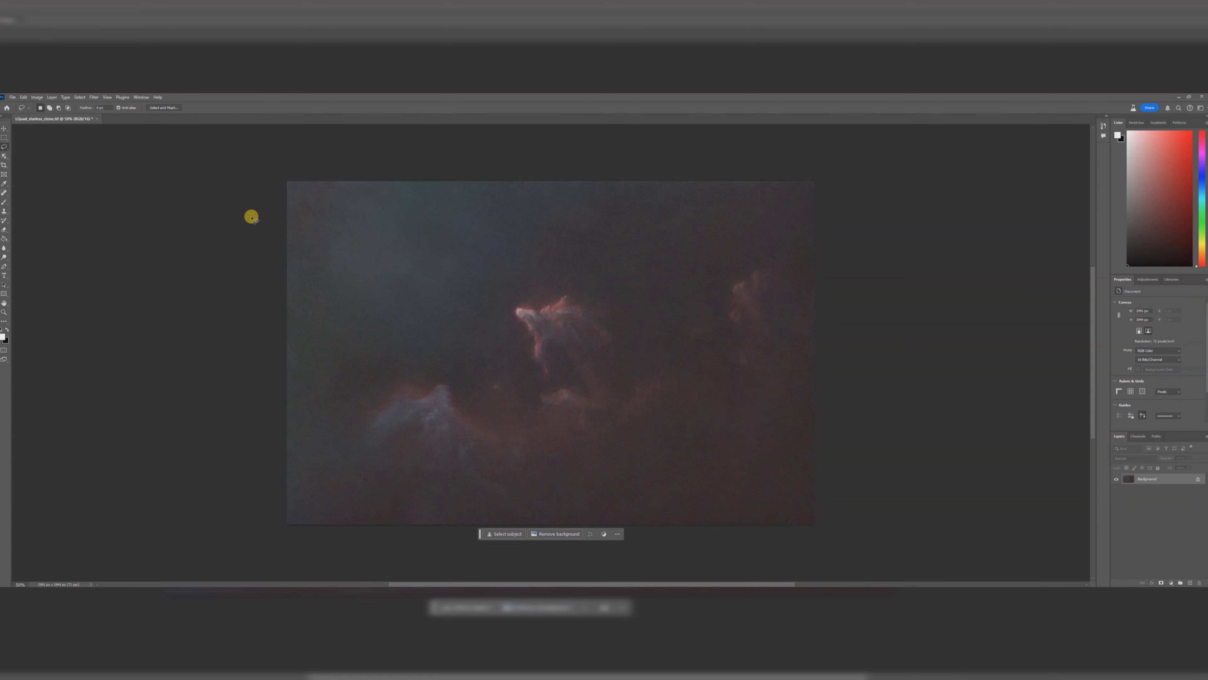
click(10, 98)
click(17, 176)
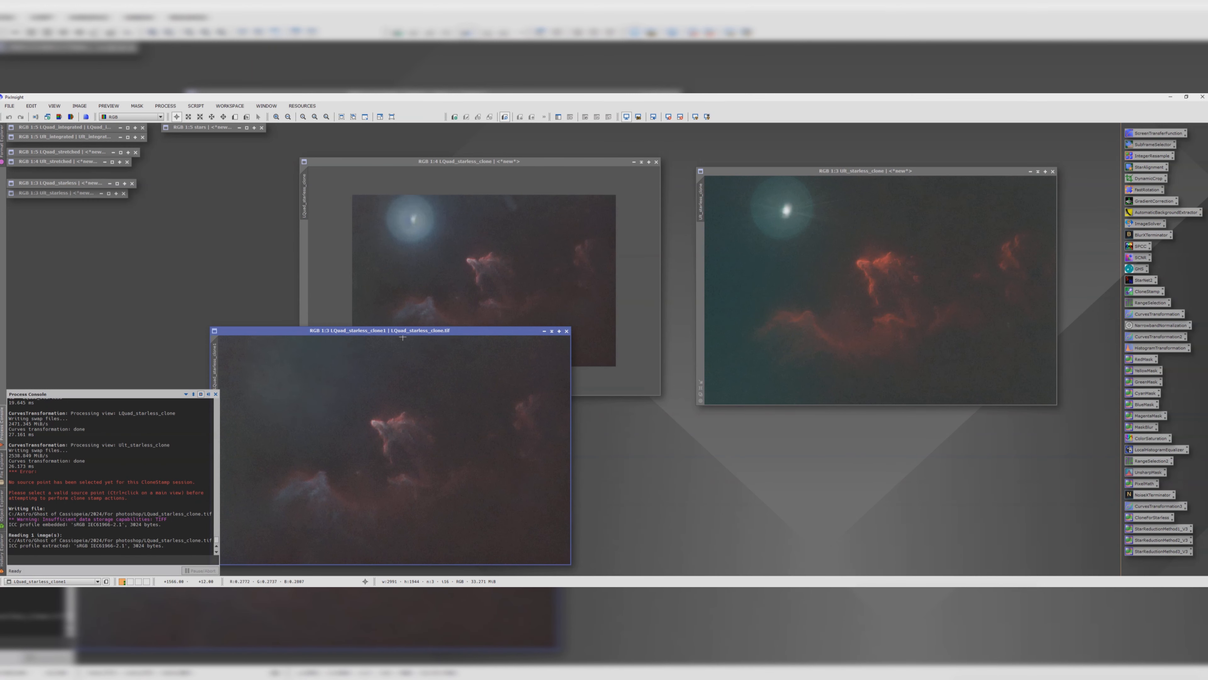
Step: Rearrange the PixInsight windows, minimizing Lquad_starless_clone and placing the reopened TIFF beside SII_starless_clone
drag(403, 330, 623, 236)
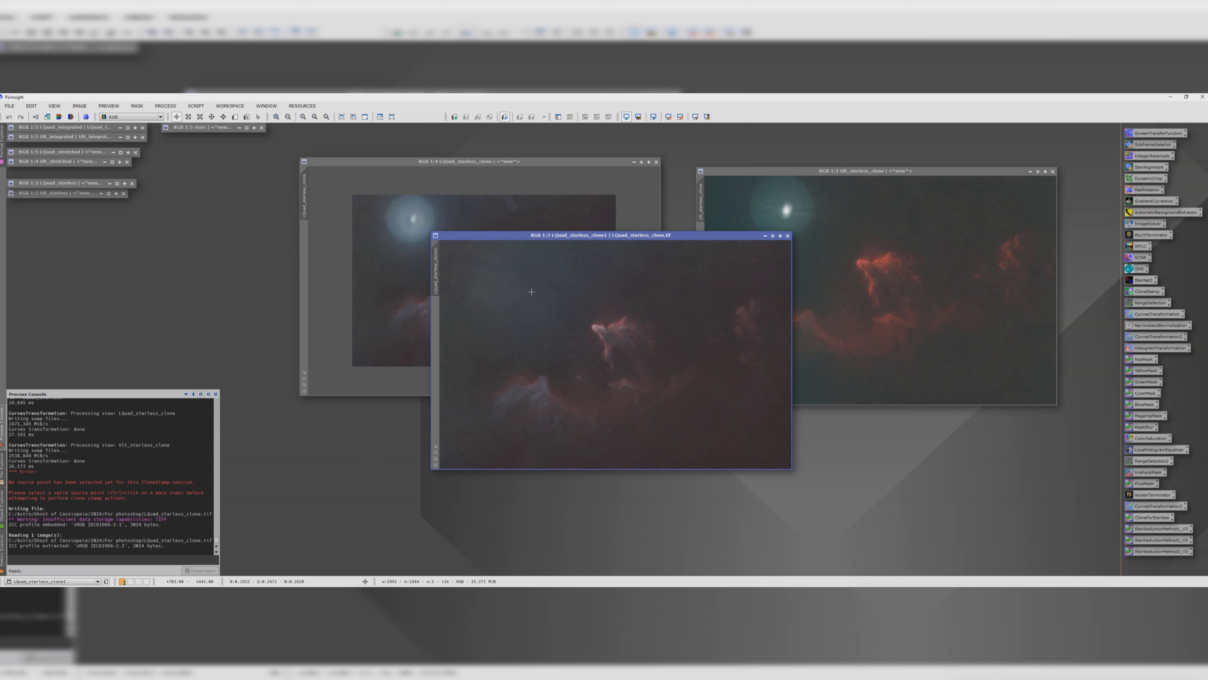
drag(471, 161, 356, 162)
click(525, 164)
drag(362, 272, 76, 217)
drag(519, 238, 239, 196)
drag(744, 170, 632, 172)
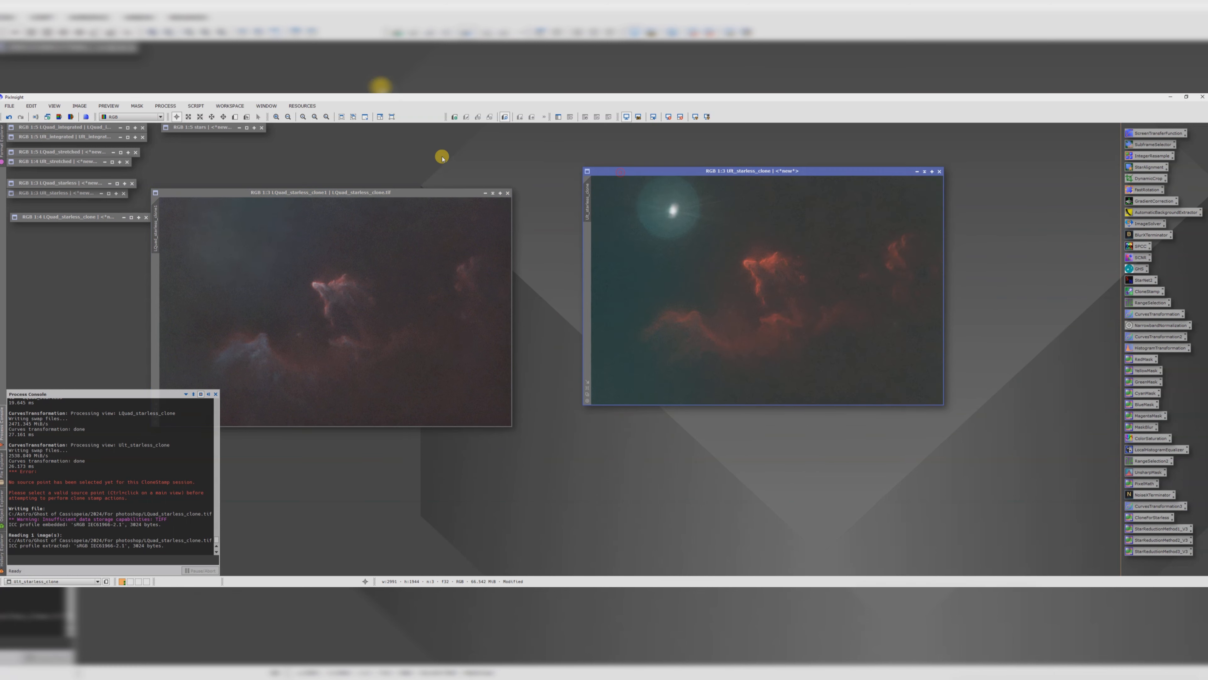
Step: Save SII_starless_clone as a TIFF into the For photoshop folder
click(11, 106)
click(26, 176)
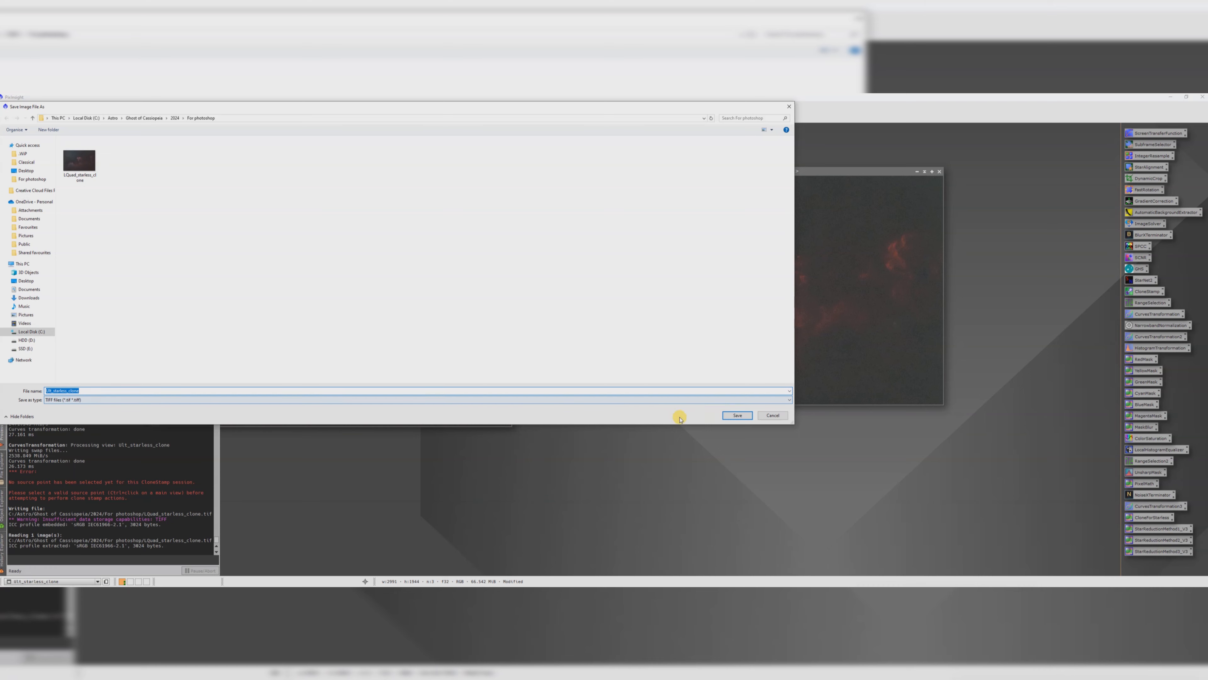
click(736, 416)
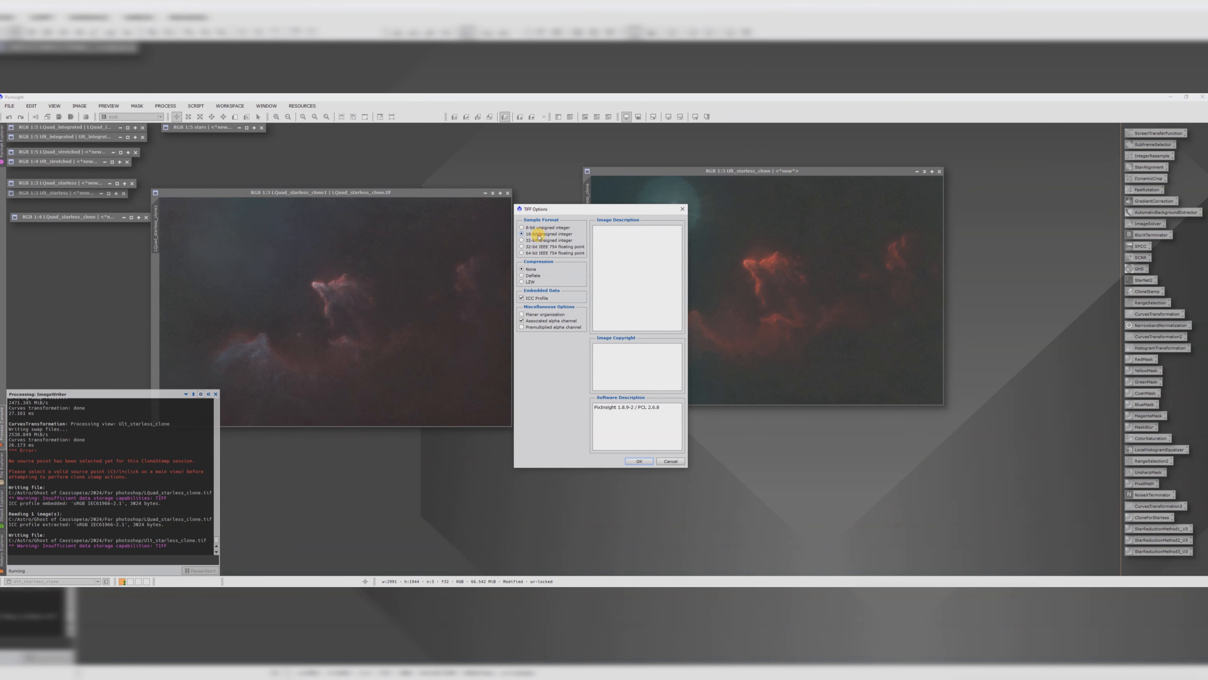
click(640, 461)
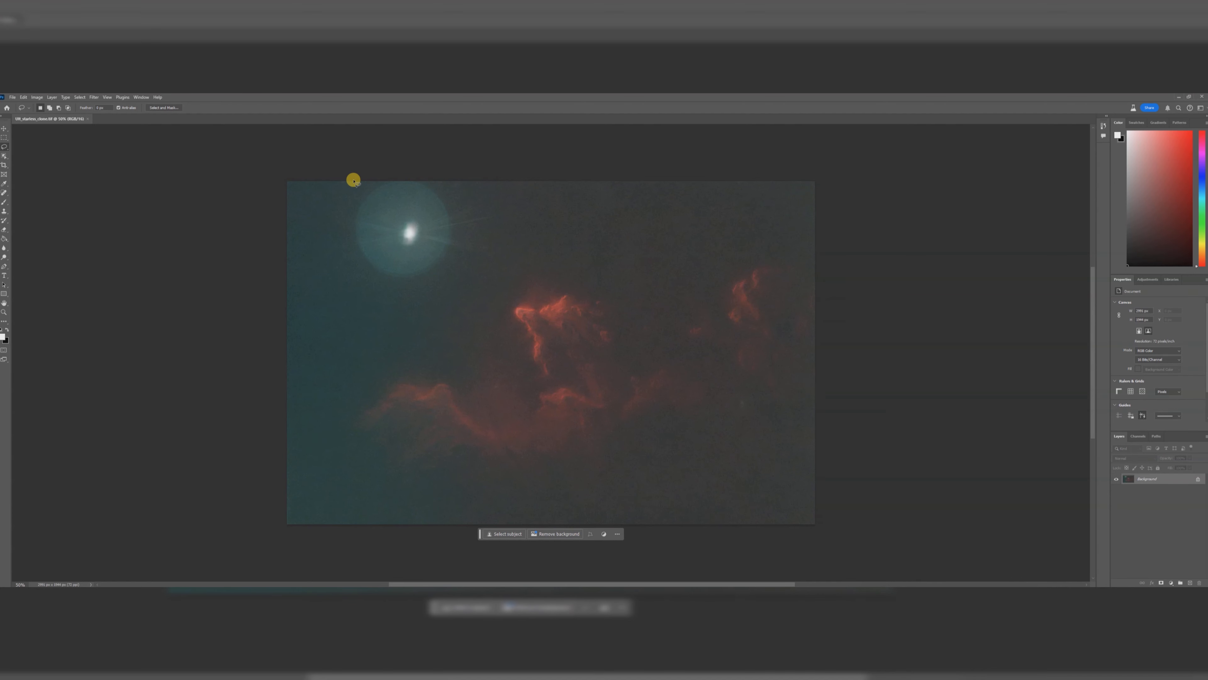
Step: Lasso the star halo in the SII image's upper left and remove it with Generative Fill, switching to another variation
mouse_move(353, 180)
mouse_down()
mouse_move(338, 253)
mouse_move(355, 281)
mouse_move(402, 301)
mouse_move(460, 287)
mouse_move(512, 246)
mouse_move(515, 206)
mouse_move(475, 168)
mouse_move(352, 156)
mouse_up()
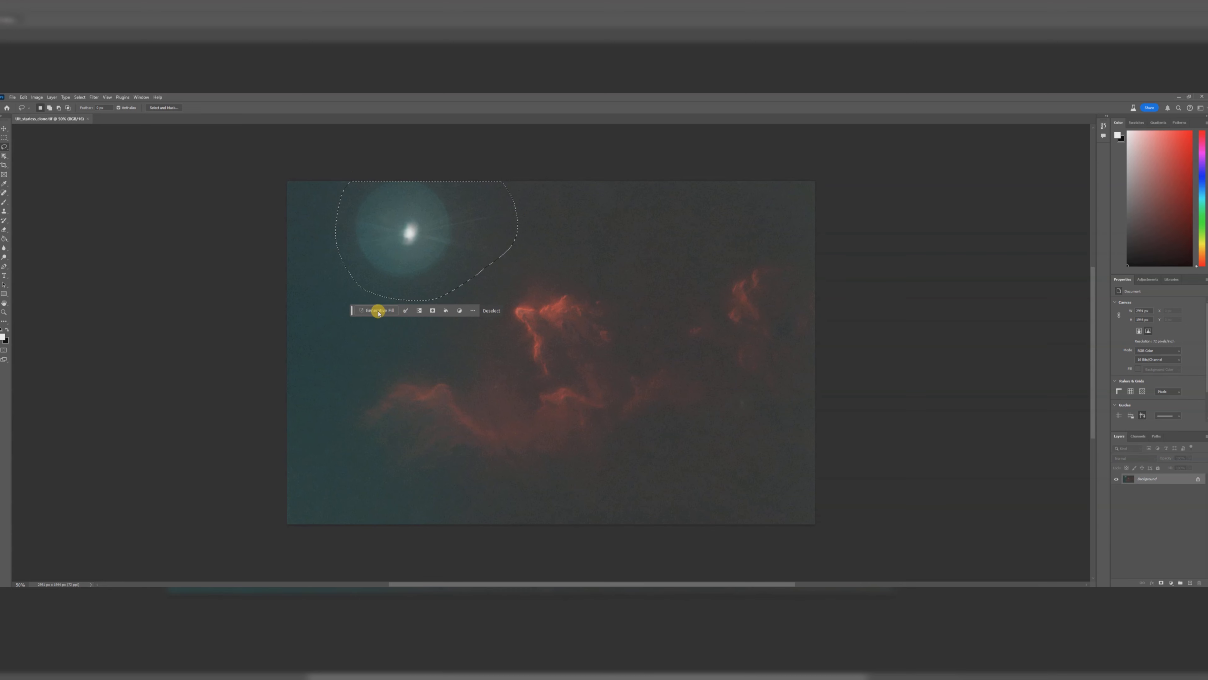
click(378, 312)
click(505, 313)
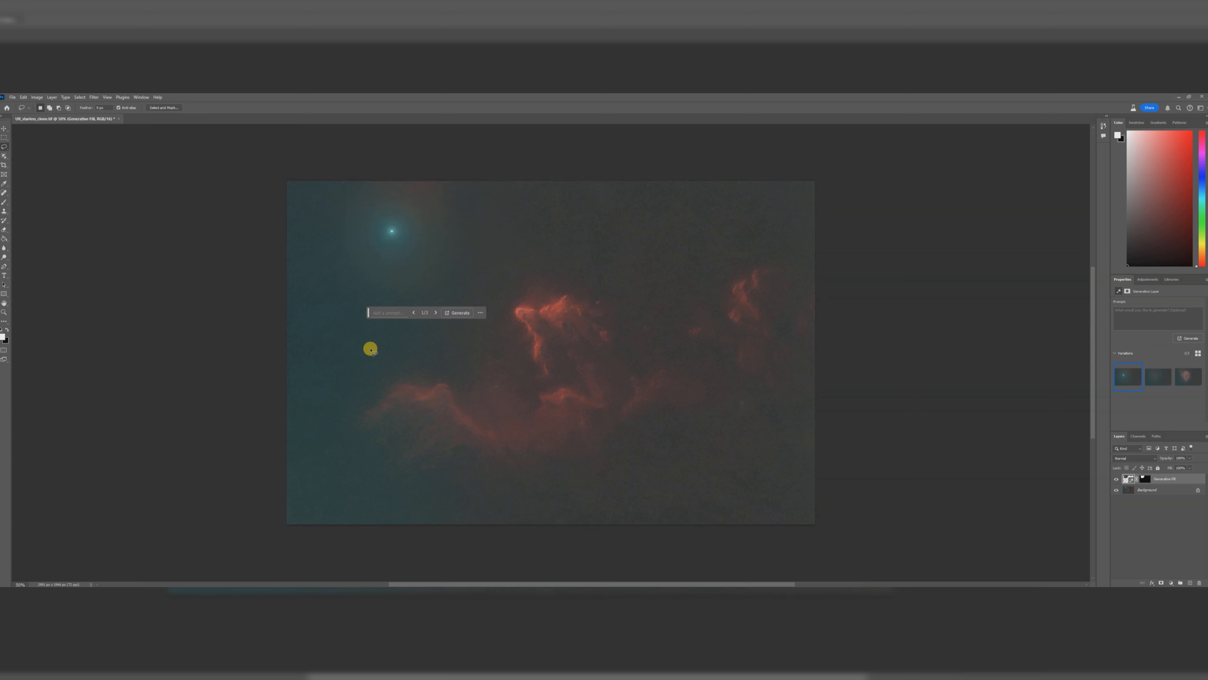
click(435, 313)
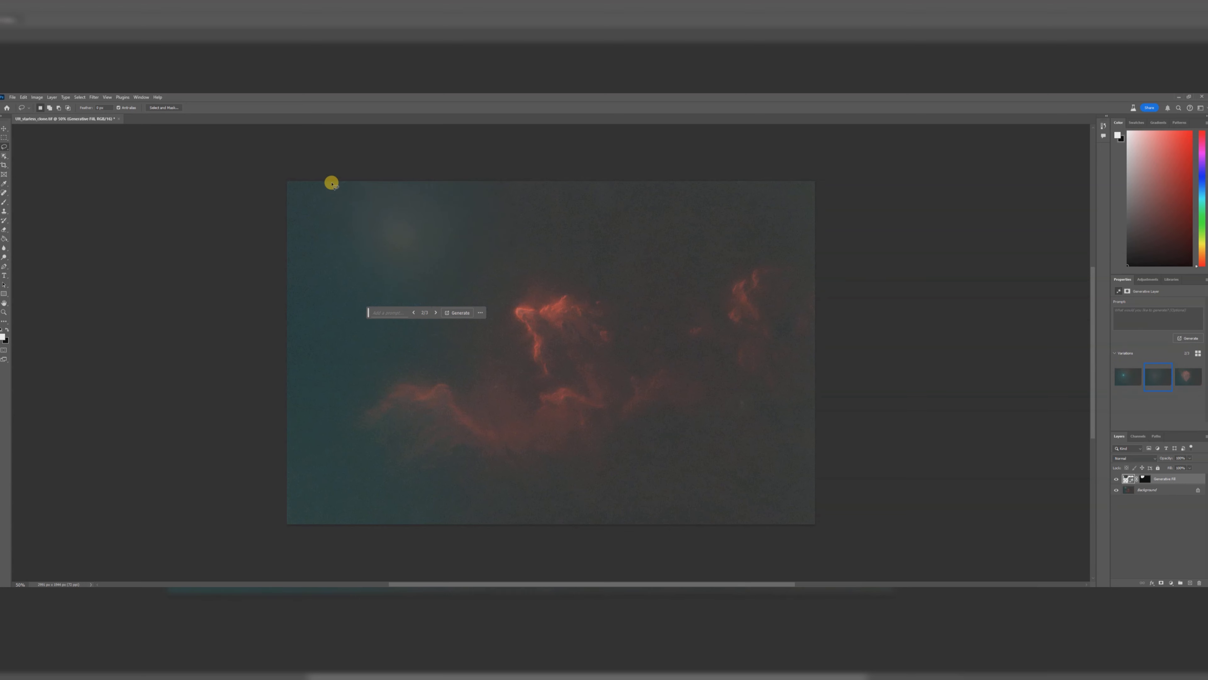
Step: Lasso a small patch at the SII image's upper edge and fill it with Generative Fill
mouse_move(590, 180)
mouse_down()
mouse_move(598, 209)
mouse_move(642, 214)
mouse_move(667, 182)
mouse_move(589, 177)
mouse_up()
click(568, 226)
click(695, 225)
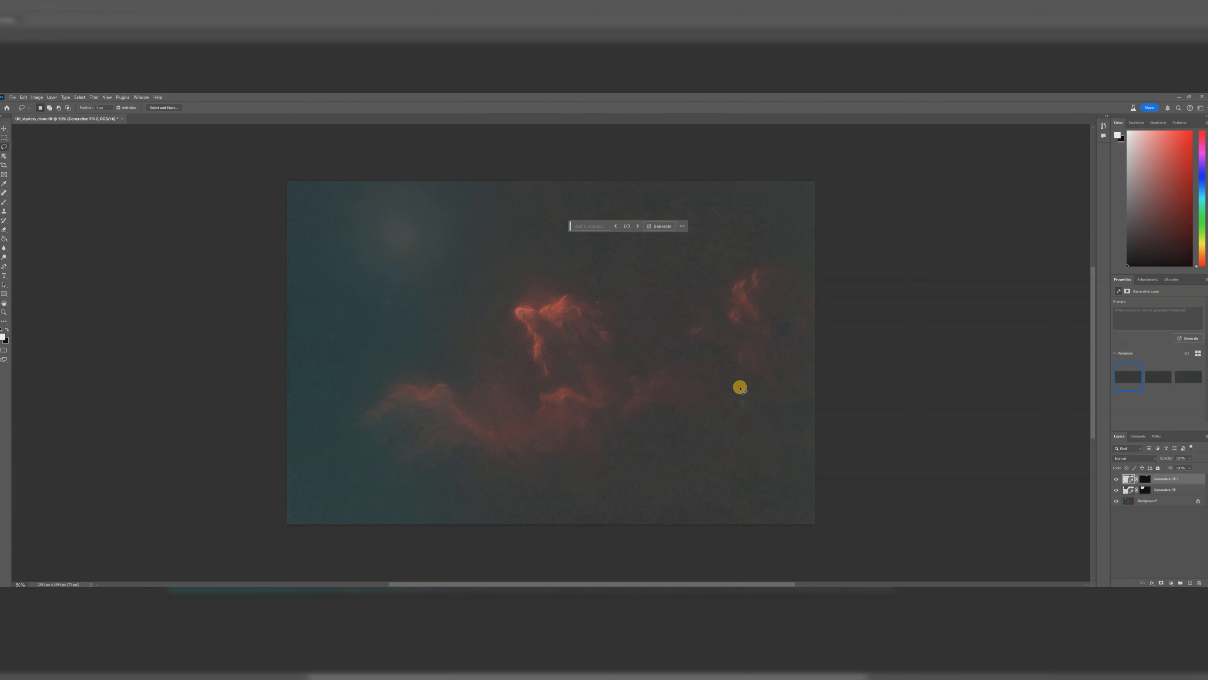
Step: Lasso a small spot in the lower right of the SII image and fill it with Generative Fill
mouse_move(740, 387)
mouse_down()
mouse_move(722, 394)
mouse_move(733, 422)
mouse_move(761, 403)
mouse_move(748, 385)
mouse_move(741, 393)
mouse_up()
click(696, 433)
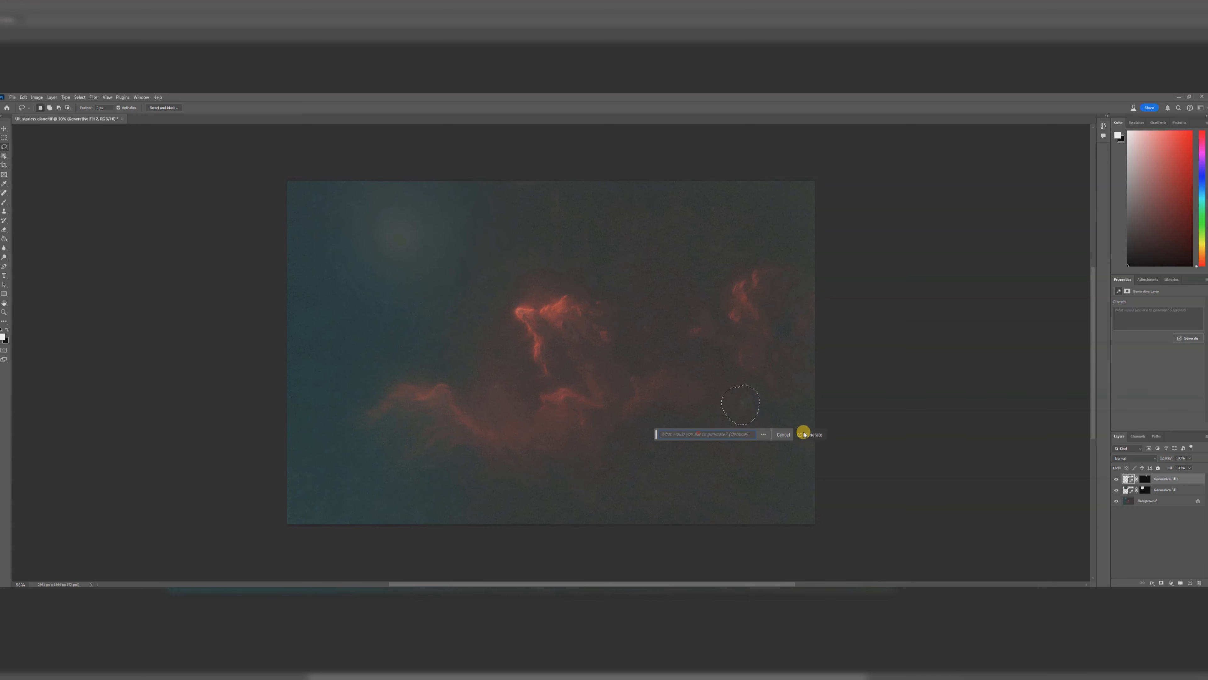
click(813, 435)
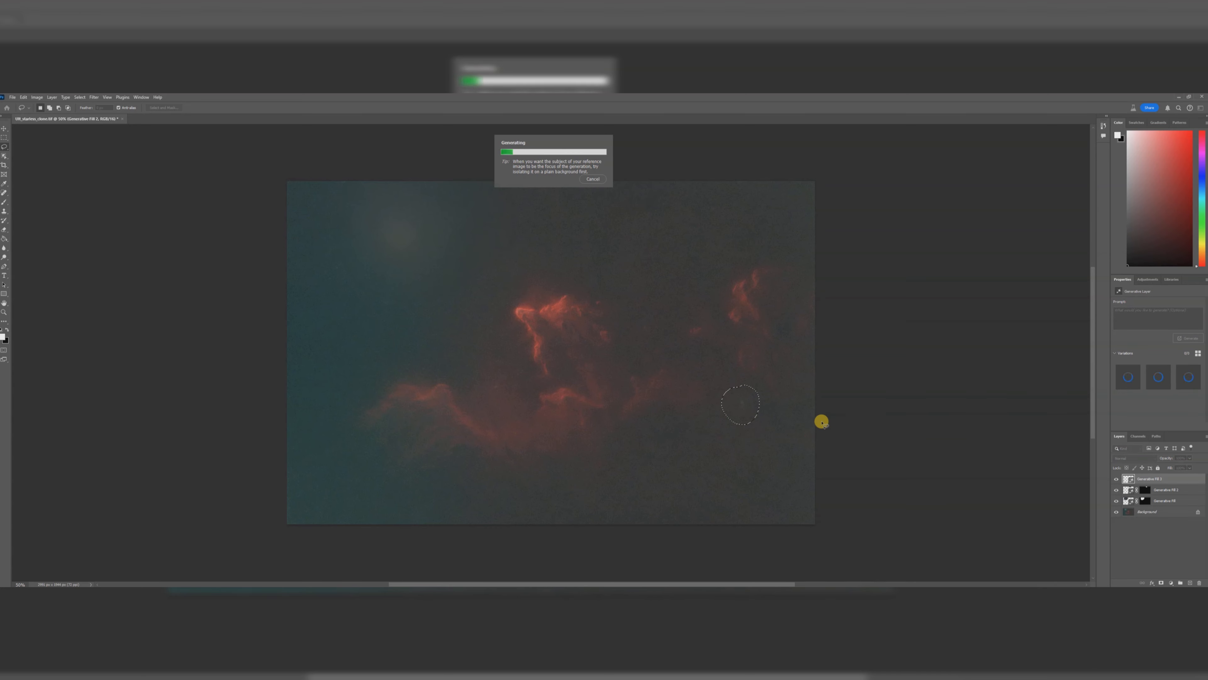
Step: Lasso the remaining halo glow in the upper left again and regenerate it with Generative Fill
click(337, 181)
mouse_move(335, 194)
mouse_down()
mouse_move(340, 277)
mouse_move(379, 304)
mouse_move(438, 312)
mouse_move(501, 286)
mouse_move(532, 250)
mouse_move(536, 177)
mouse_move(492, 159)
mouse_move(338, 151)
mouse_up()
click(383, 320)
click(500, 319)
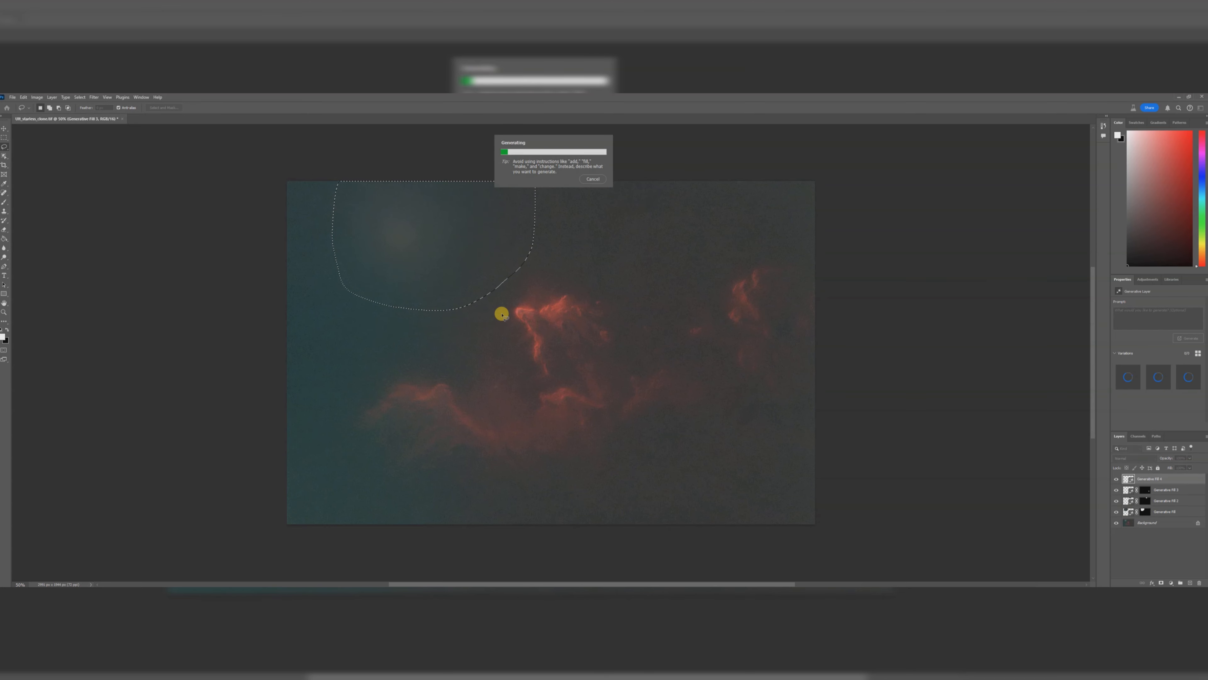
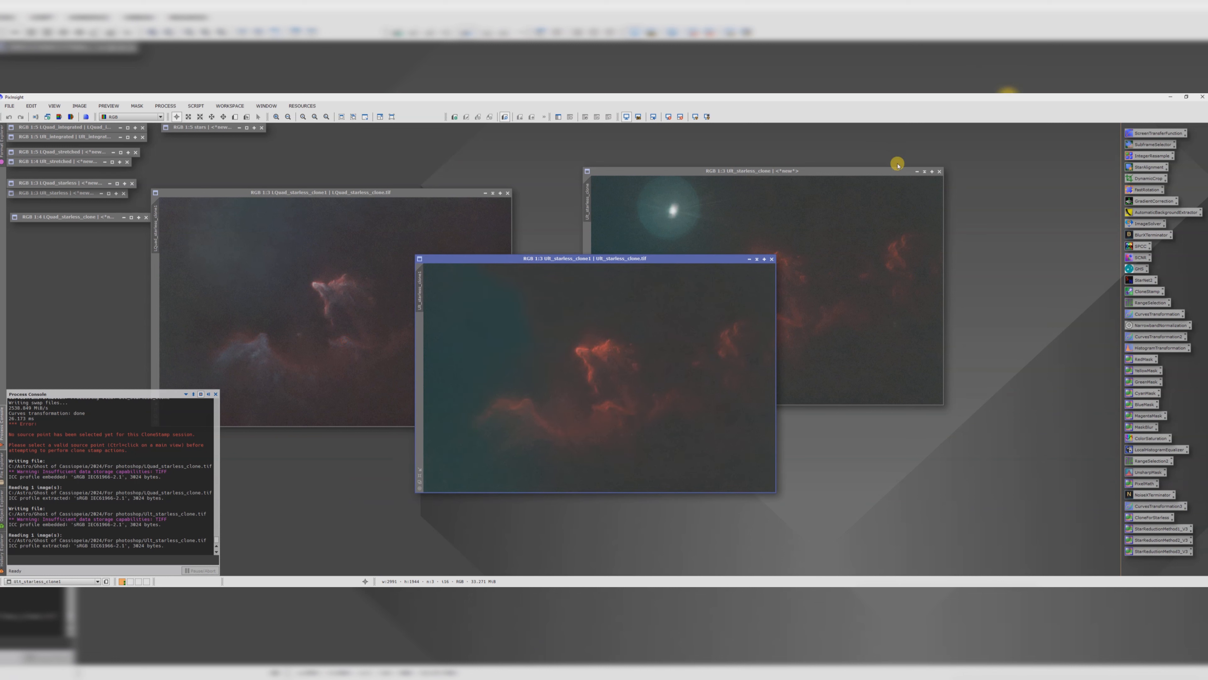
Step: Arrange the reloaded L and SII starless TIFF images side by side, minimizing the other open image windows
drag(609, 261, 852, 286)
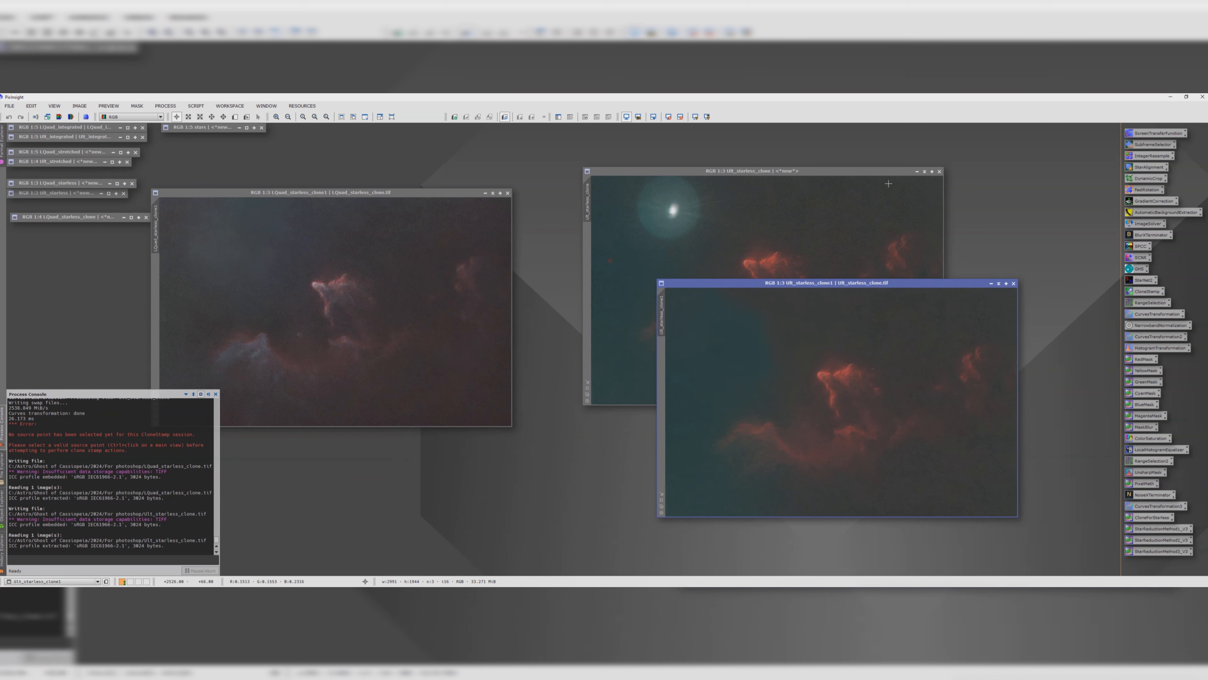
click(925, 171)
drag(731, 284, 800, 370)
drag(749, 286, 52, 227)
click(46, 216)
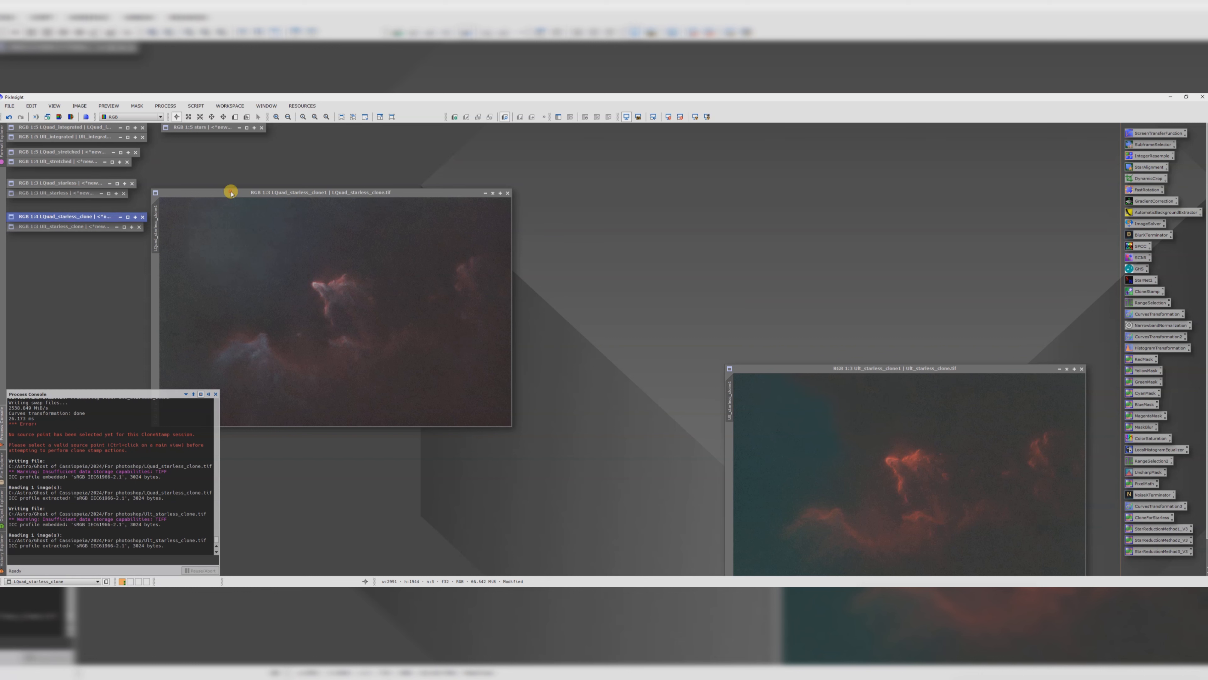
drag(232, 192, 229, 175)
drag(804, 367, 605, 177)
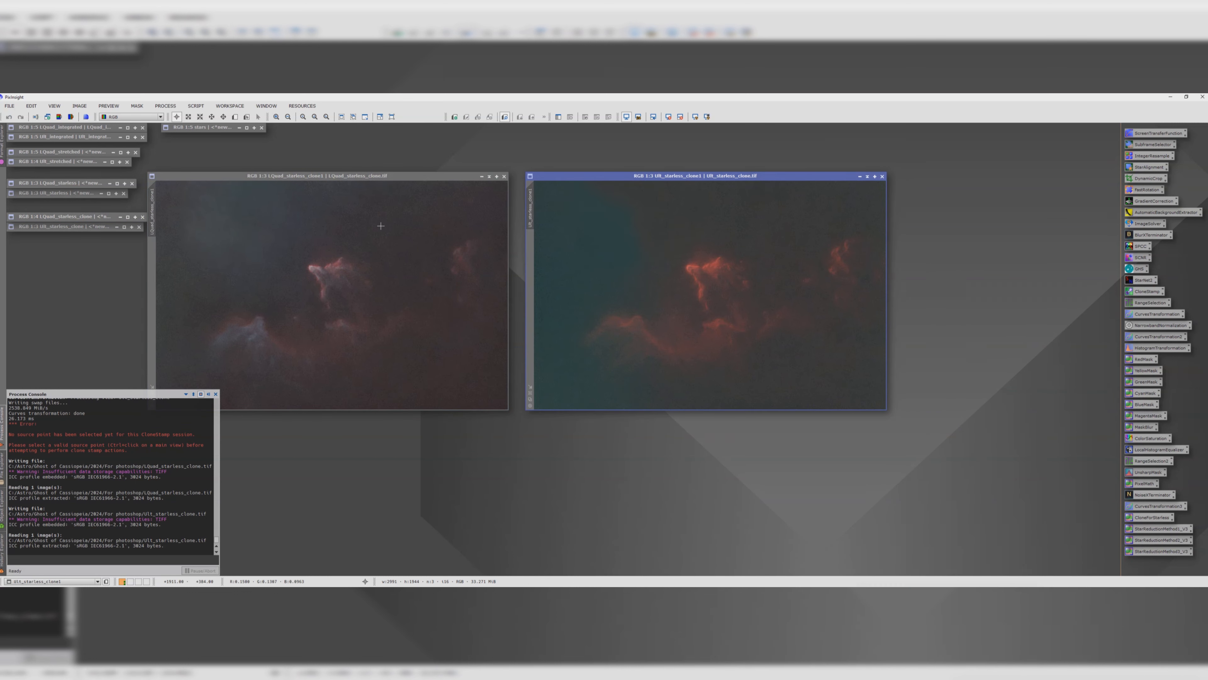
drag(316, 176, 324, 175)
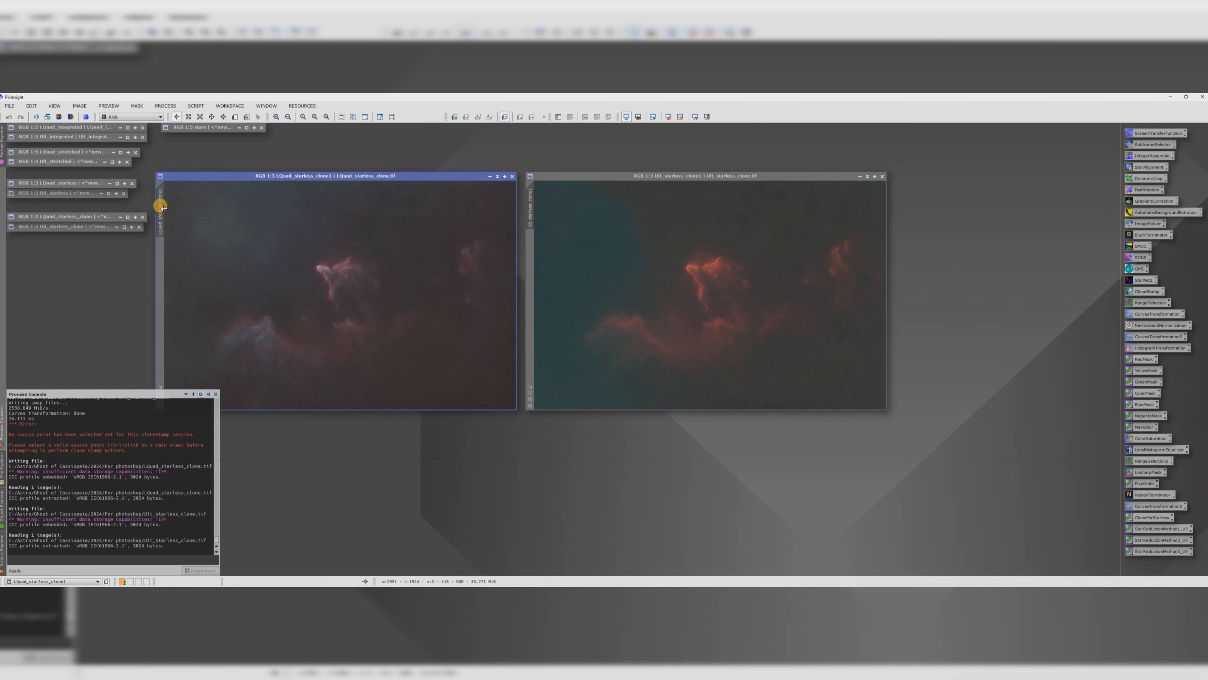
Step: Rename the L image's identifier to Lquad_nohalo
double_click(162, 197)
click(568, 342)
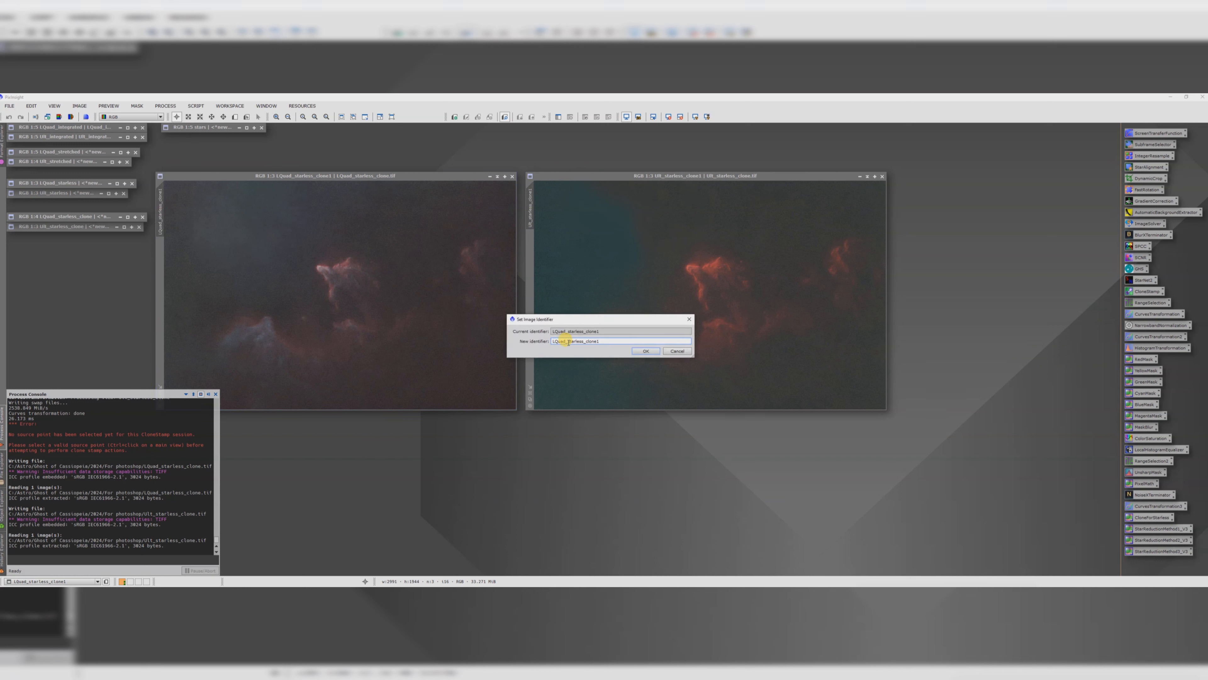
text(nohalo)
key(Return)
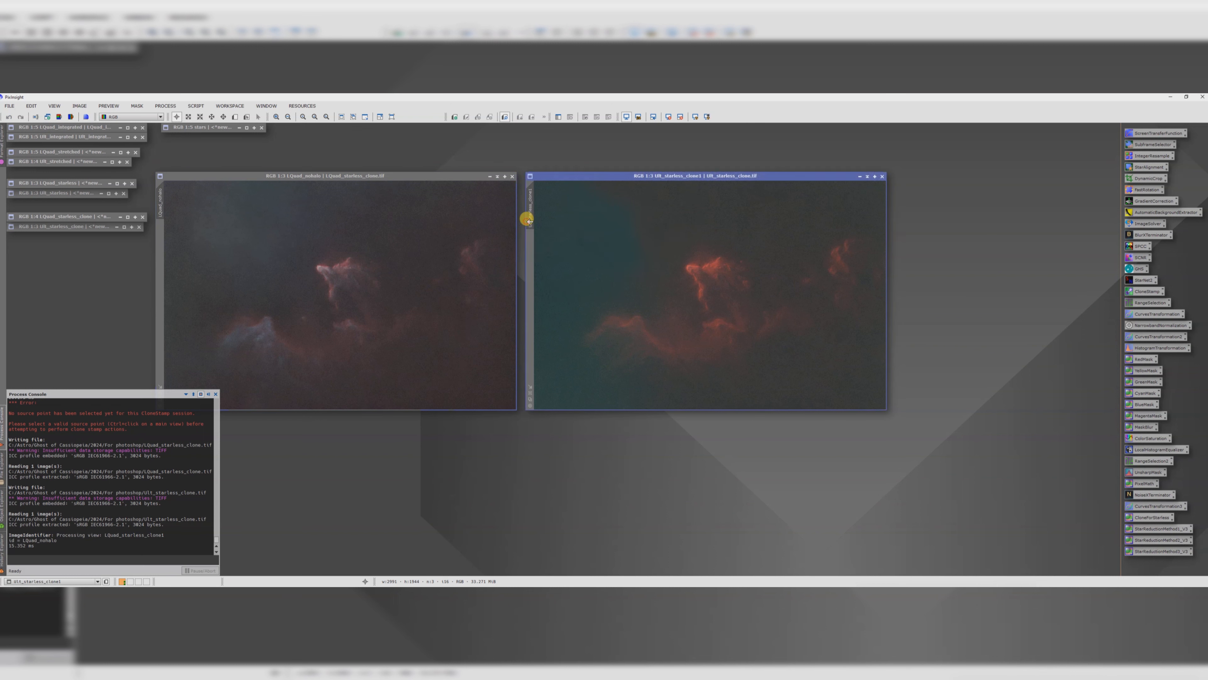
Step: Rename the SII image's identifier to SII_nohalo
double_click(530, 222)
click(677, 351)
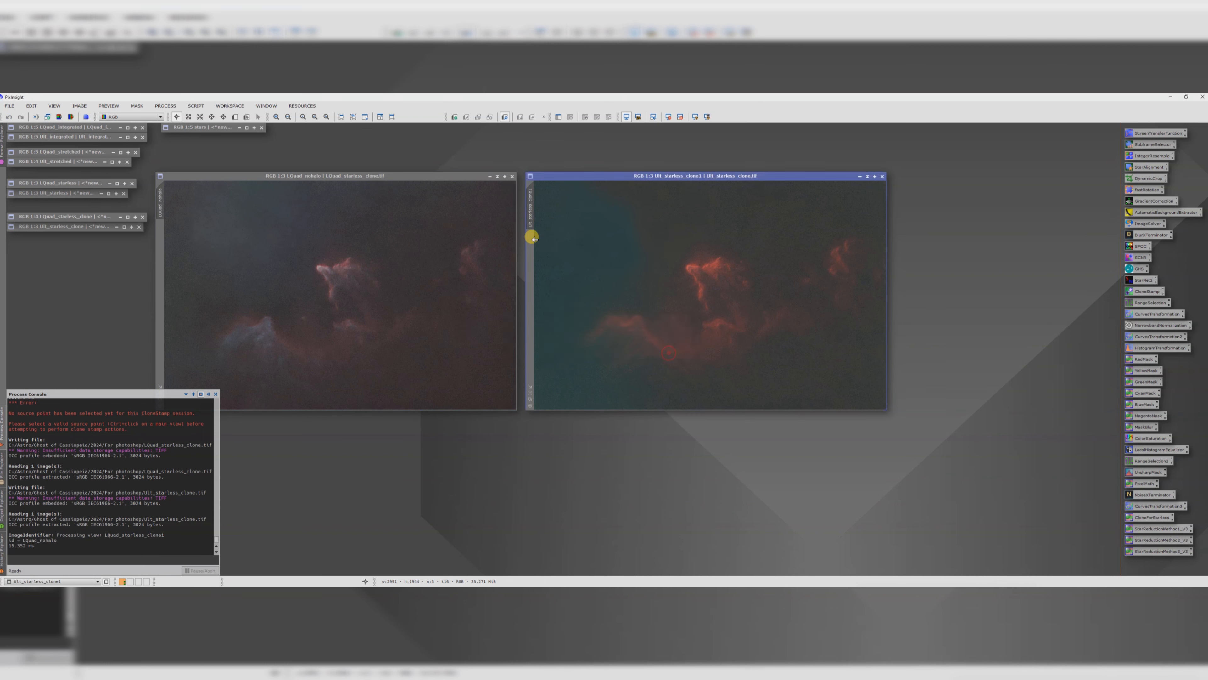
double_click(530, 224)
drag(593, 342, 562, 341)
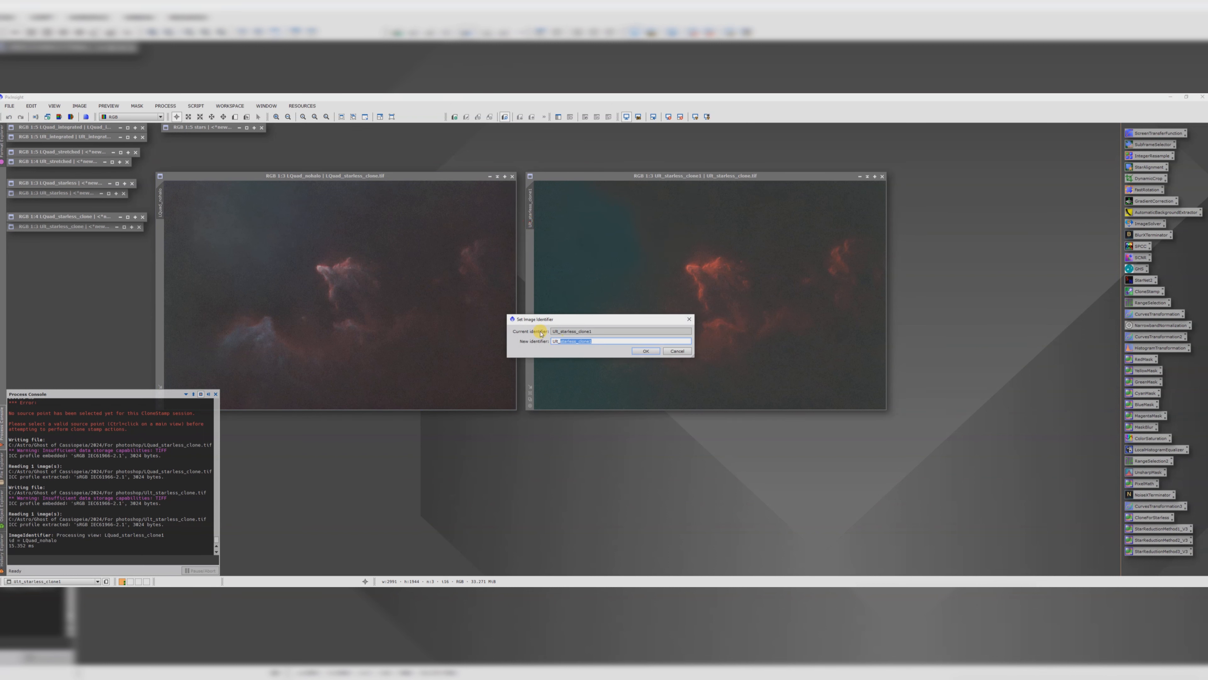
text(nohalo)
key(Return)
Step: Duplicate both nohalo images, minimize the originals, and place the two clones side by side
drag(160, 199, 456, 476)
drag(530, 196, 851, 440)
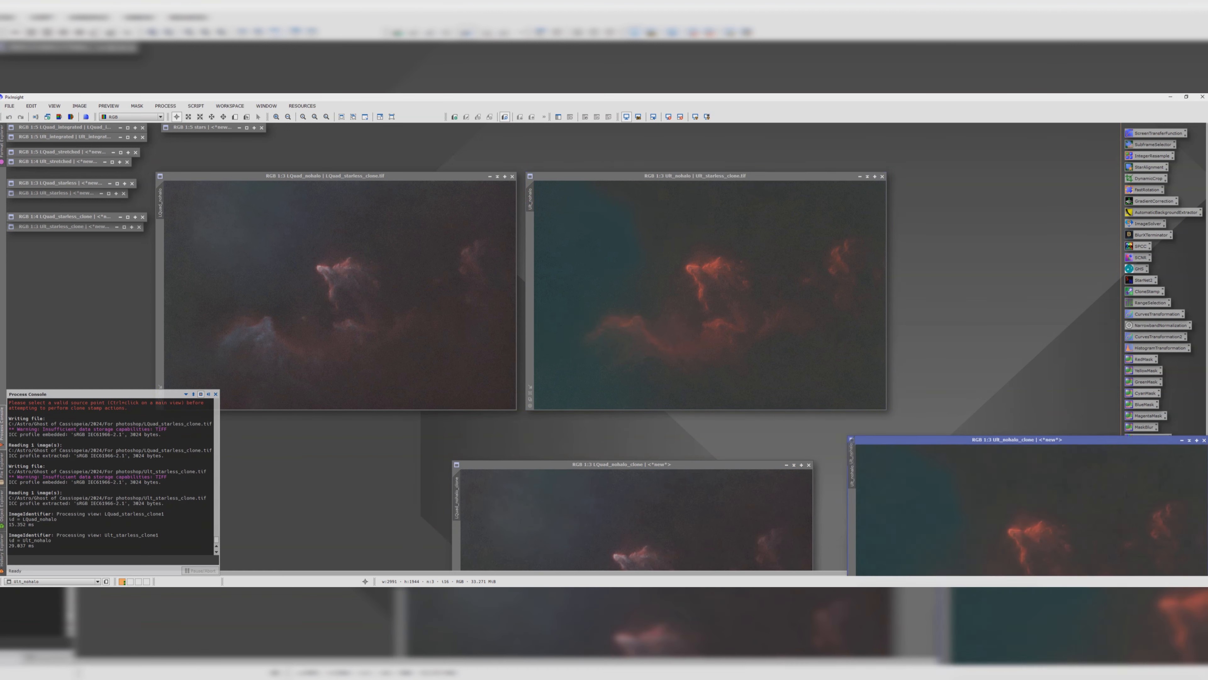
click(490, 176)
drag(352, 288, 54, 247)
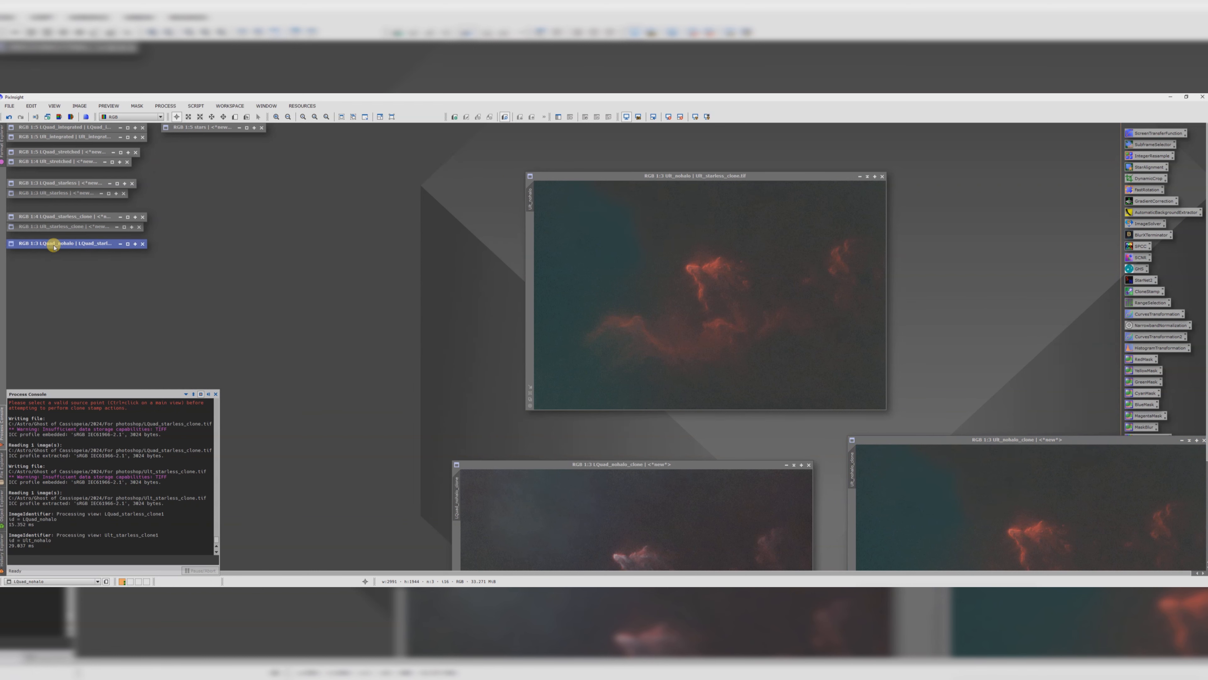
drag(564, 176, 298, 185)
click(602, 185)
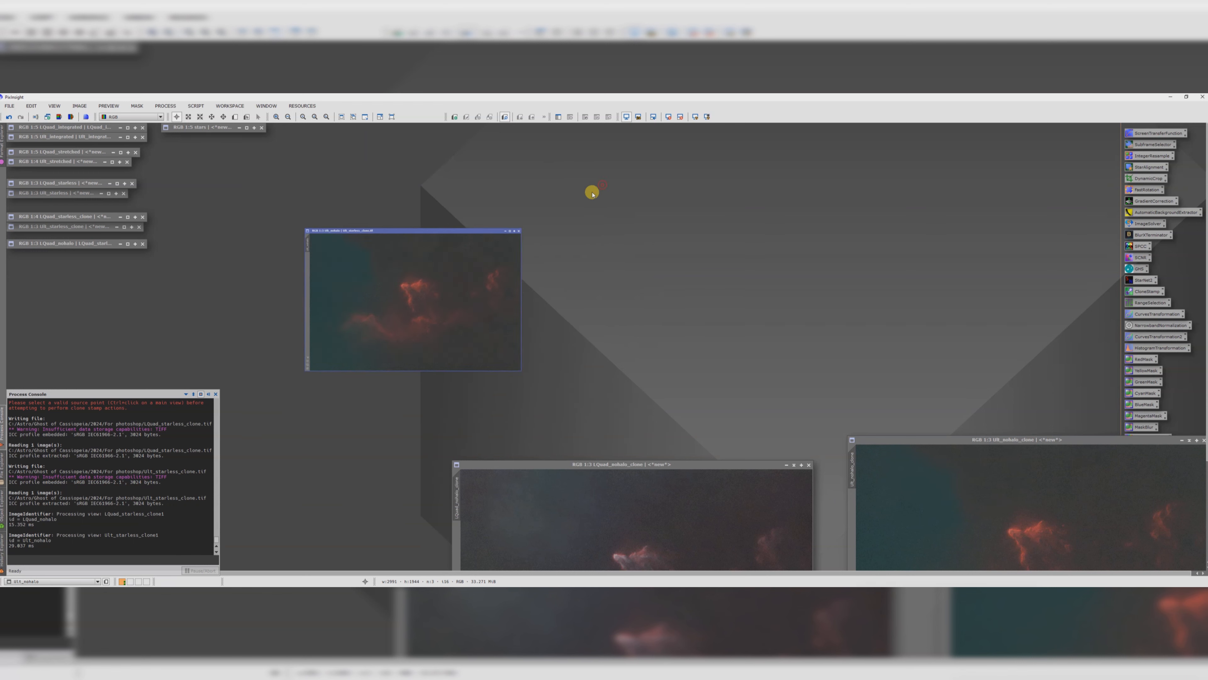
drag(407, 299, 46, 255)
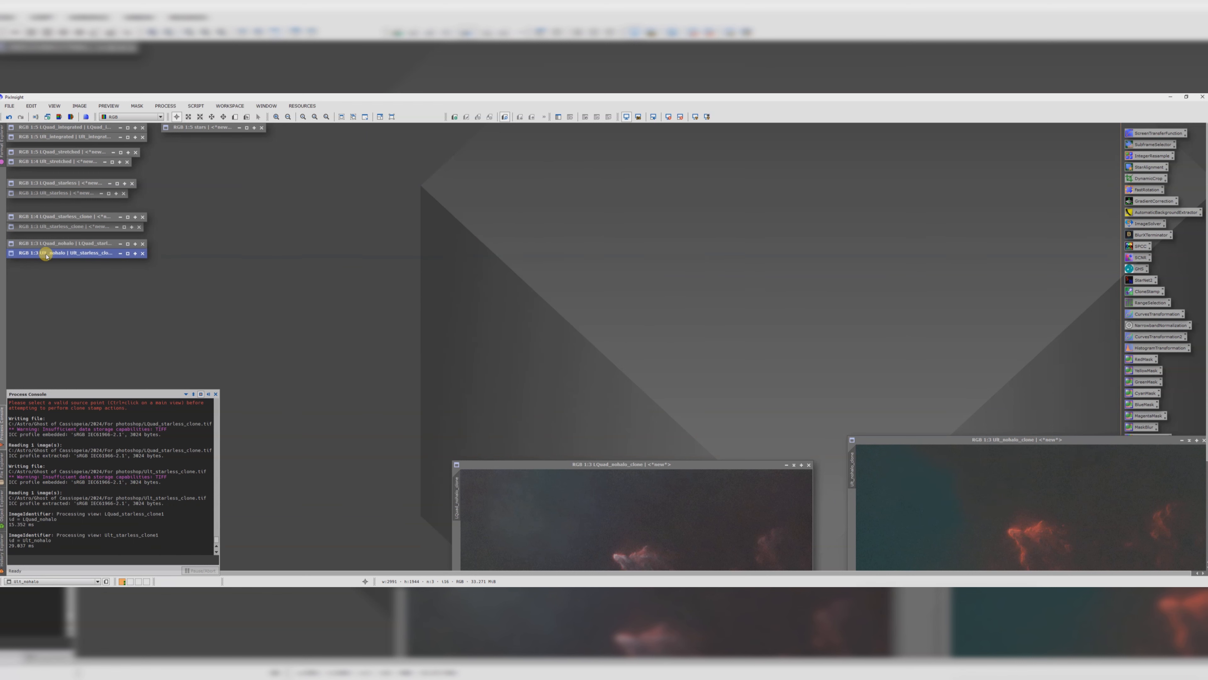
drag(529, 463, 316, 182)
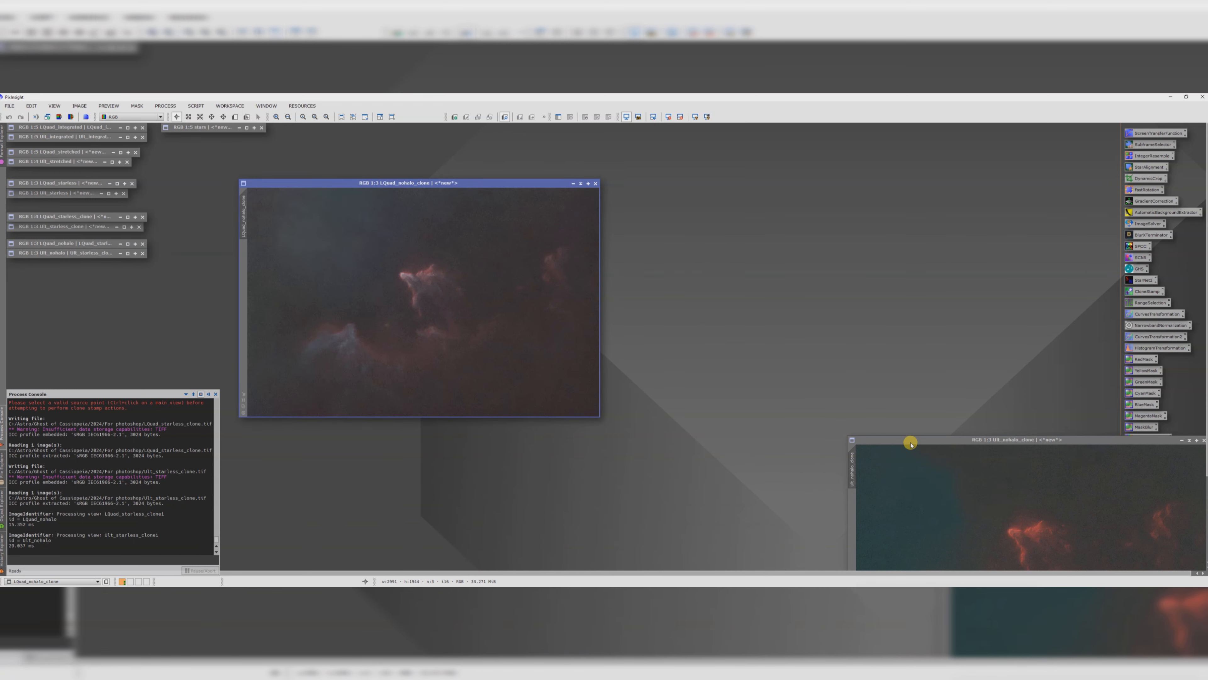
drag(910, 444, 702, 171)
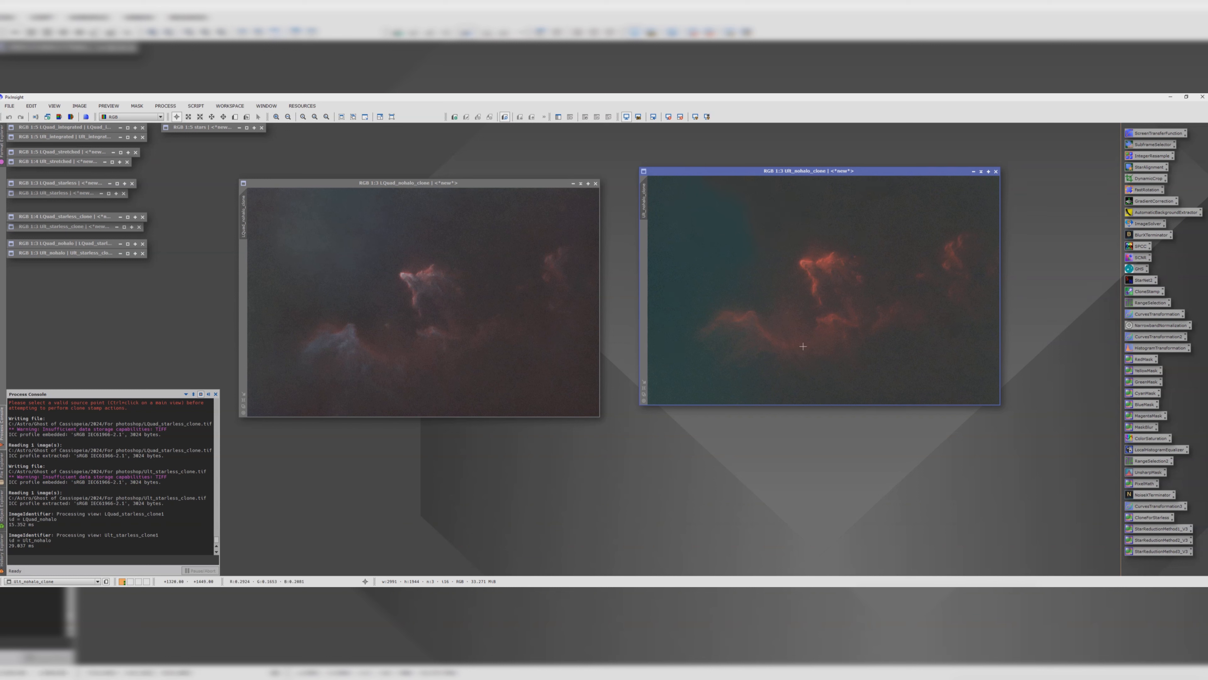
drag(398, 181, 383, 169)
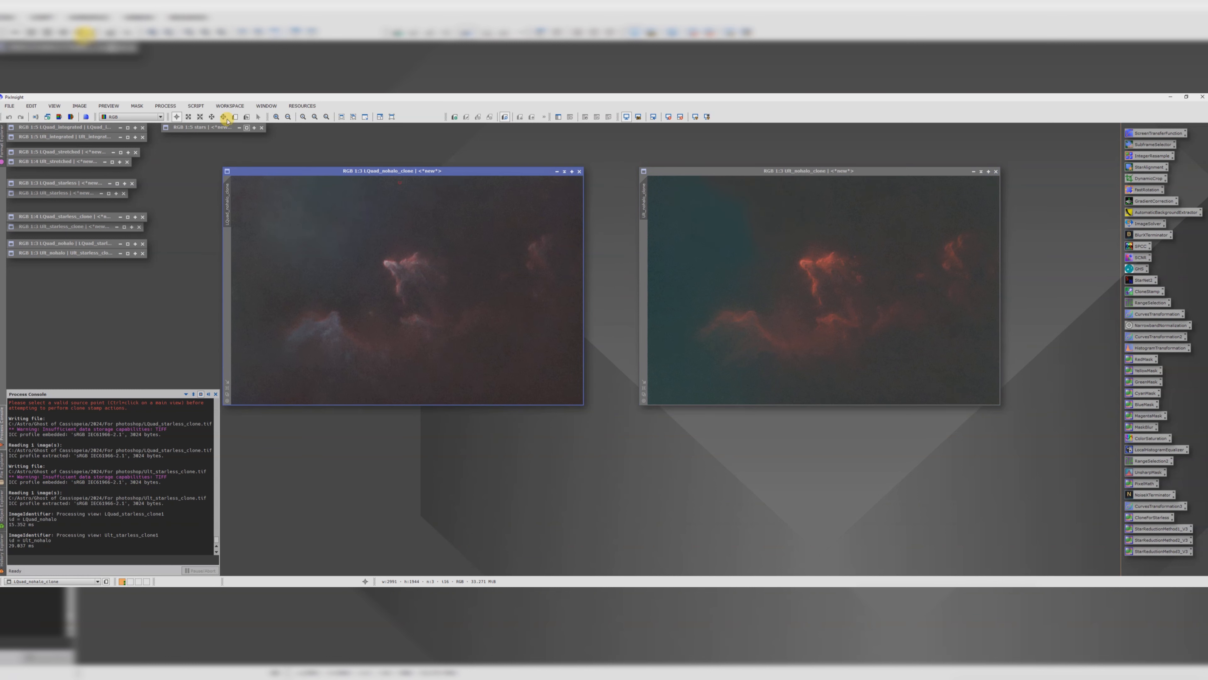
Step: Run the DarkStructureEnhance script on the L nohalo clone with a slightly adjusted amount
click(196, 106)
mouse_move(209, 222)
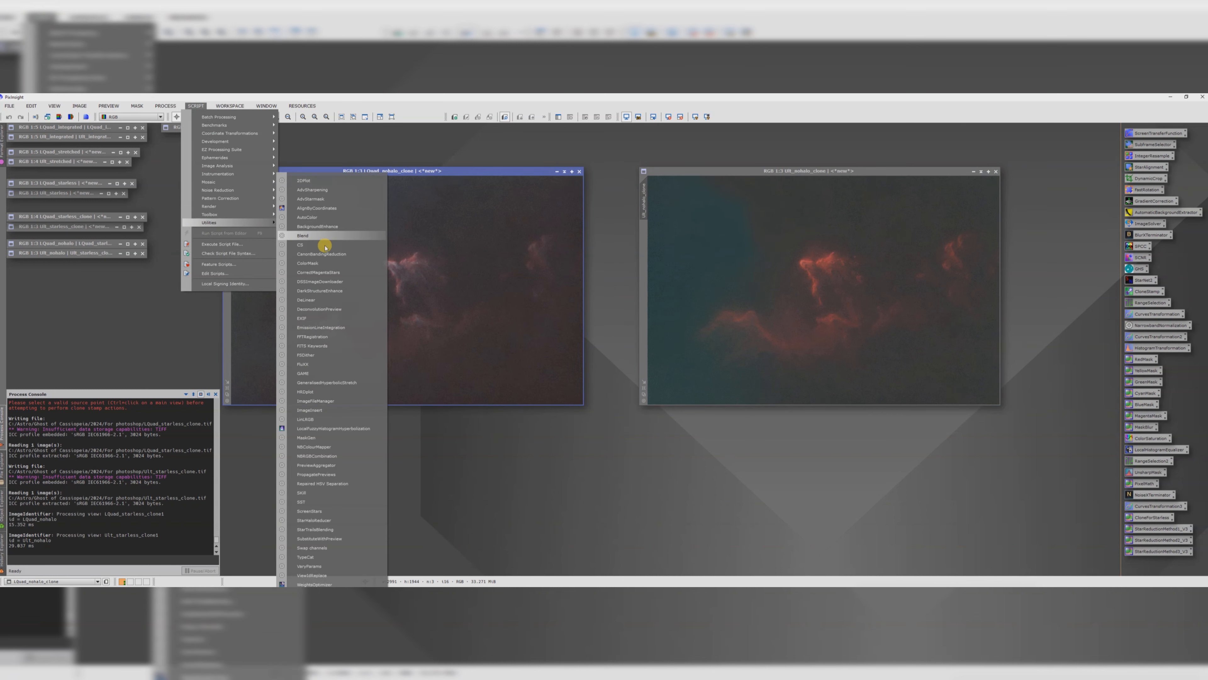
click(315, 291)
drag(621, 375, 613, 377)
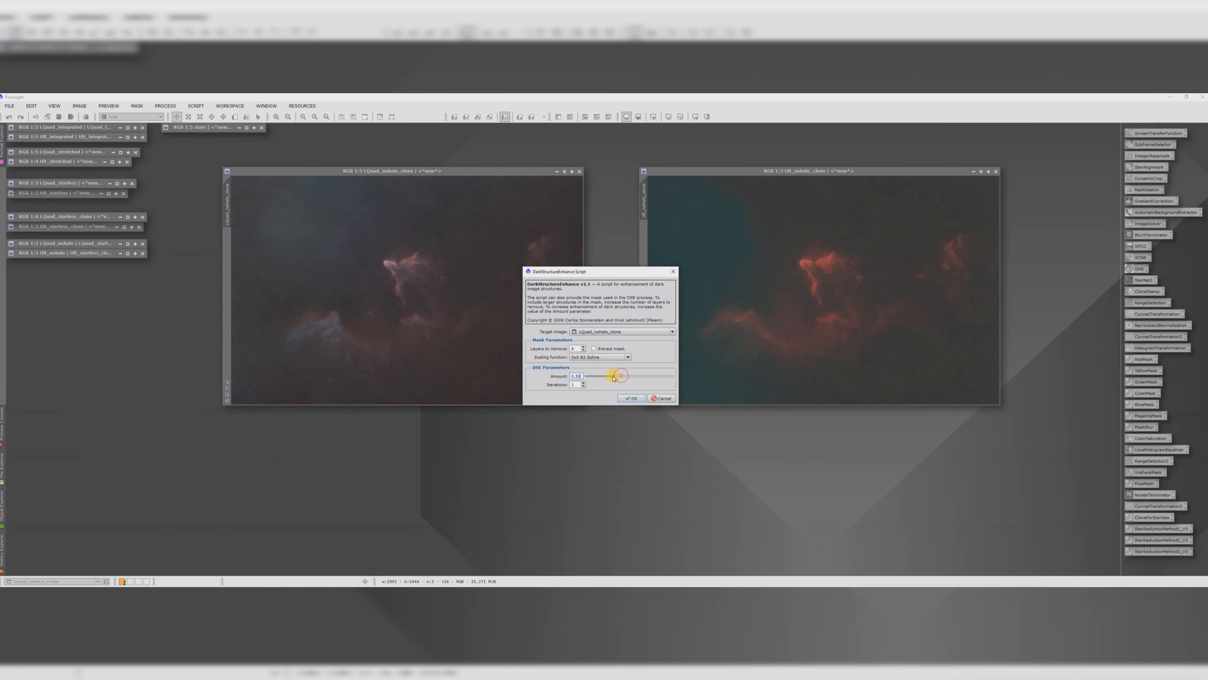
click(630, 398)
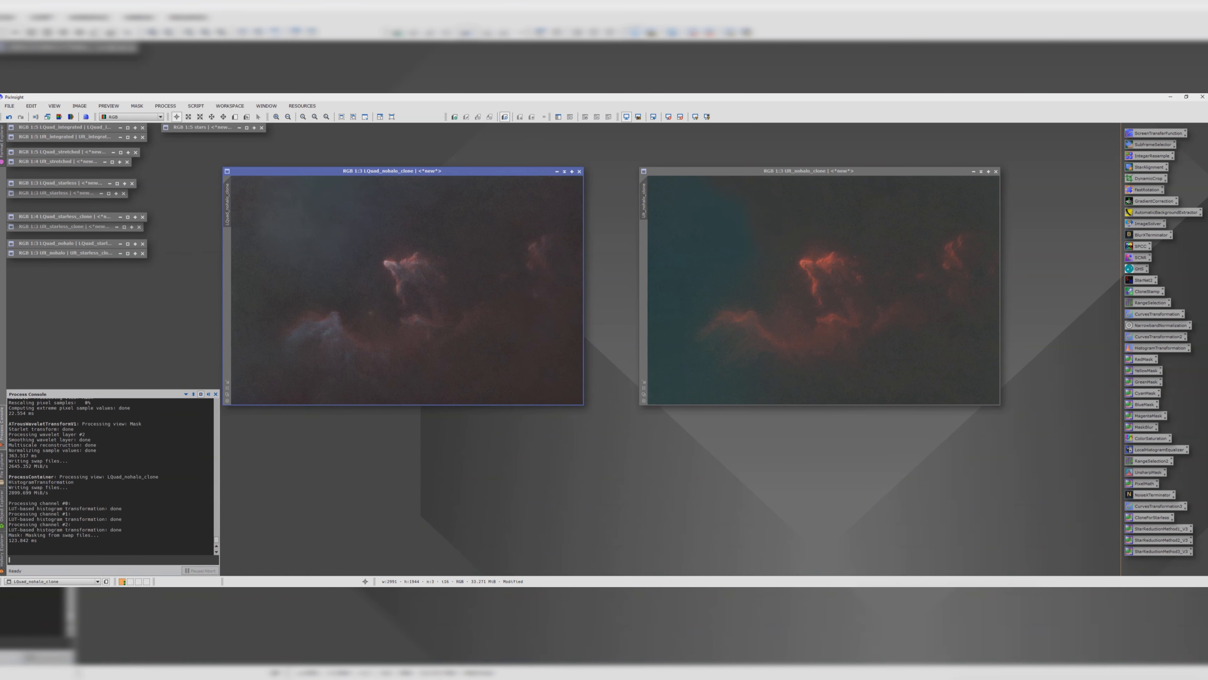
Step: Run the DarkStructureEnhance script on the SII nohalo clone with a slightly adjusted amount
click(668, 171)
click(189, 106)
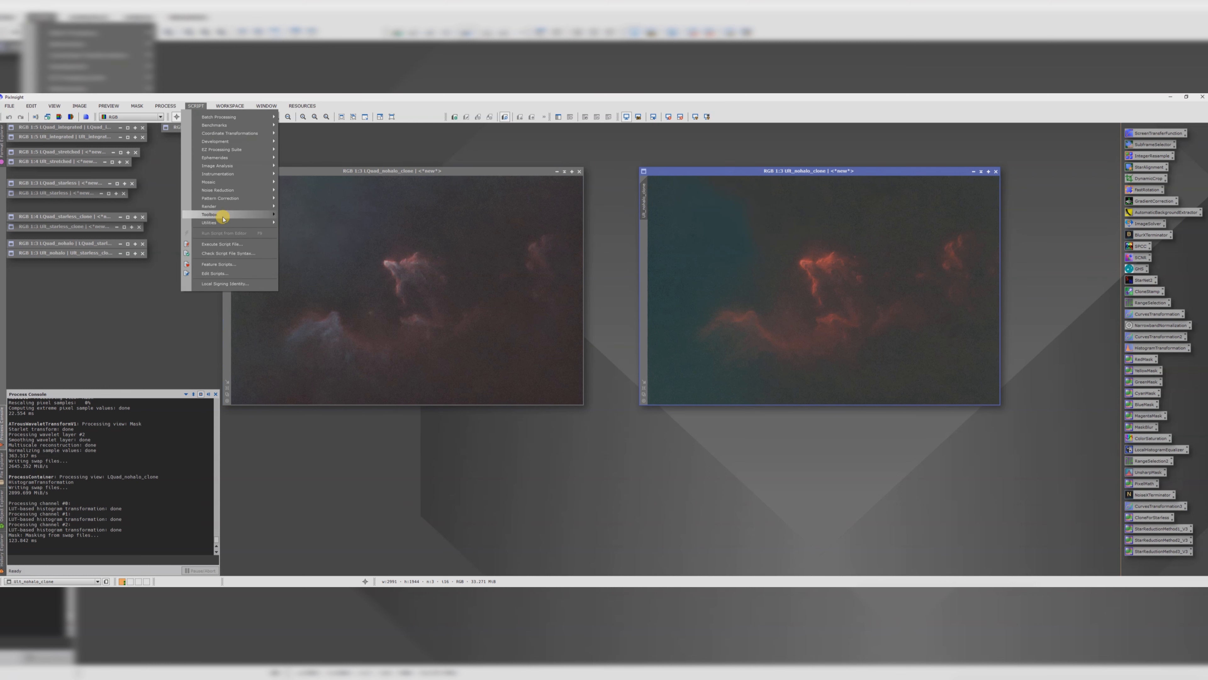
mouse_move(240, 222)
click(326, 290)
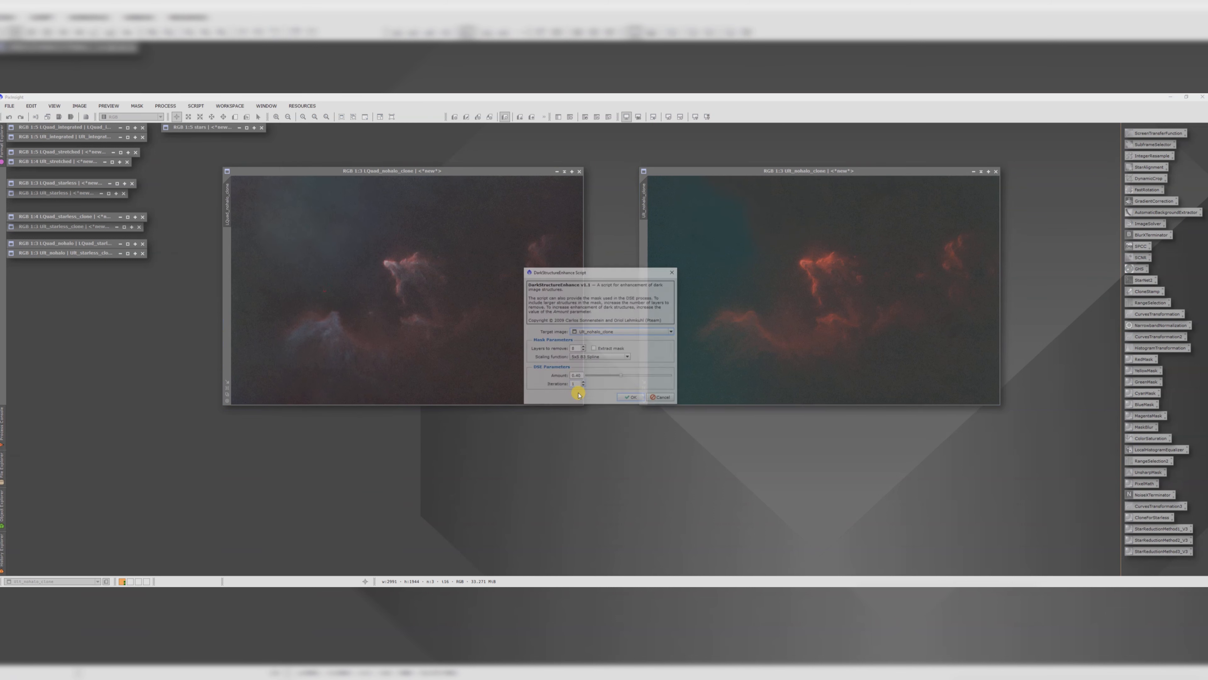
drag(622, 379, 610, 377)
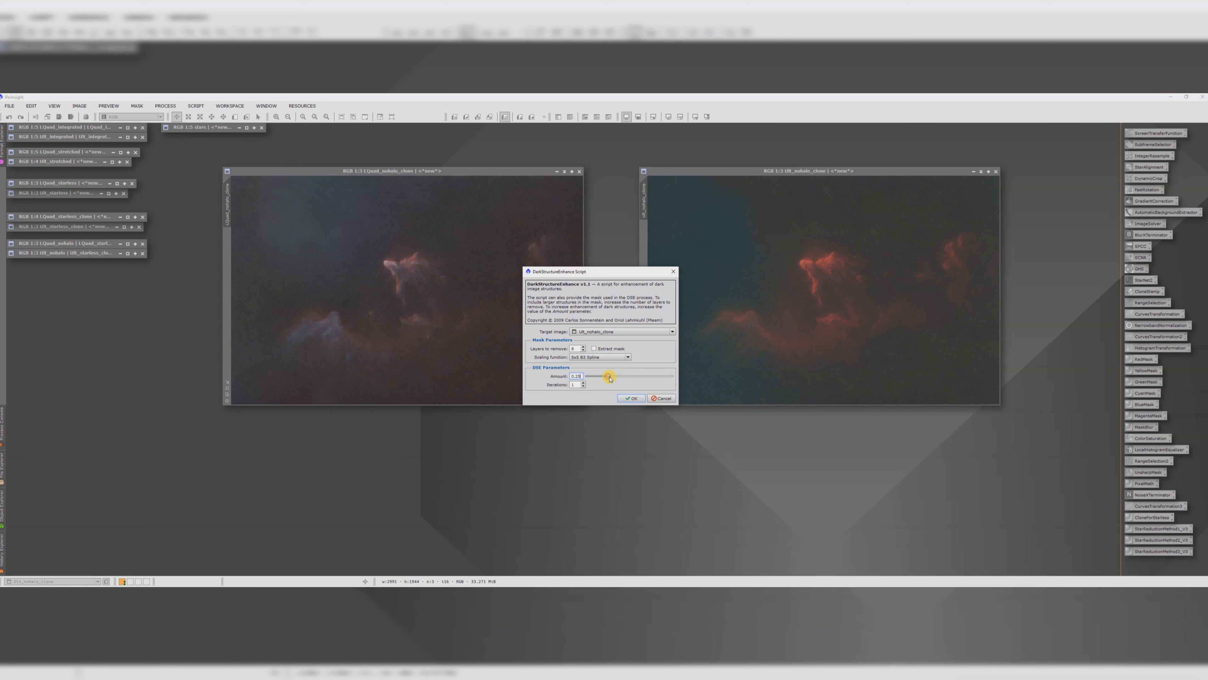
click(627, 398)
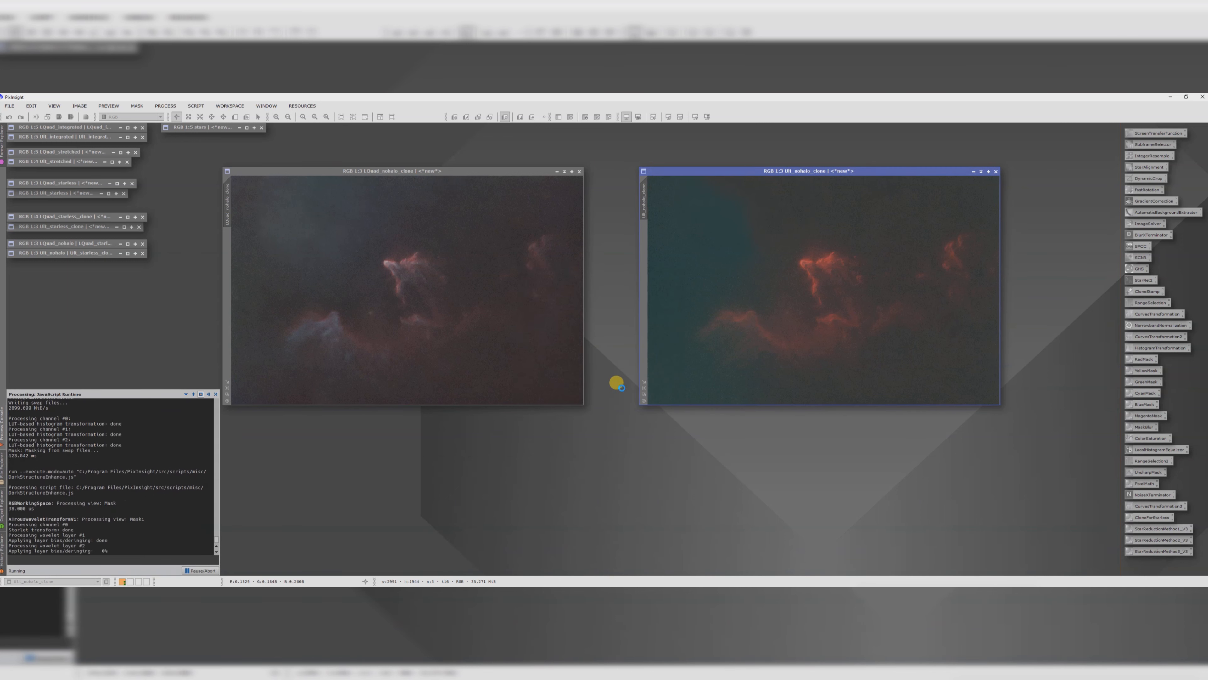
Step: Apply UnsharpMask with amount 0.70 to both the SII and L nohalo clones, checking it in real-time preview
double_click(1148, 472)
drag(51, 98, 138, 203)
click(109, 272)
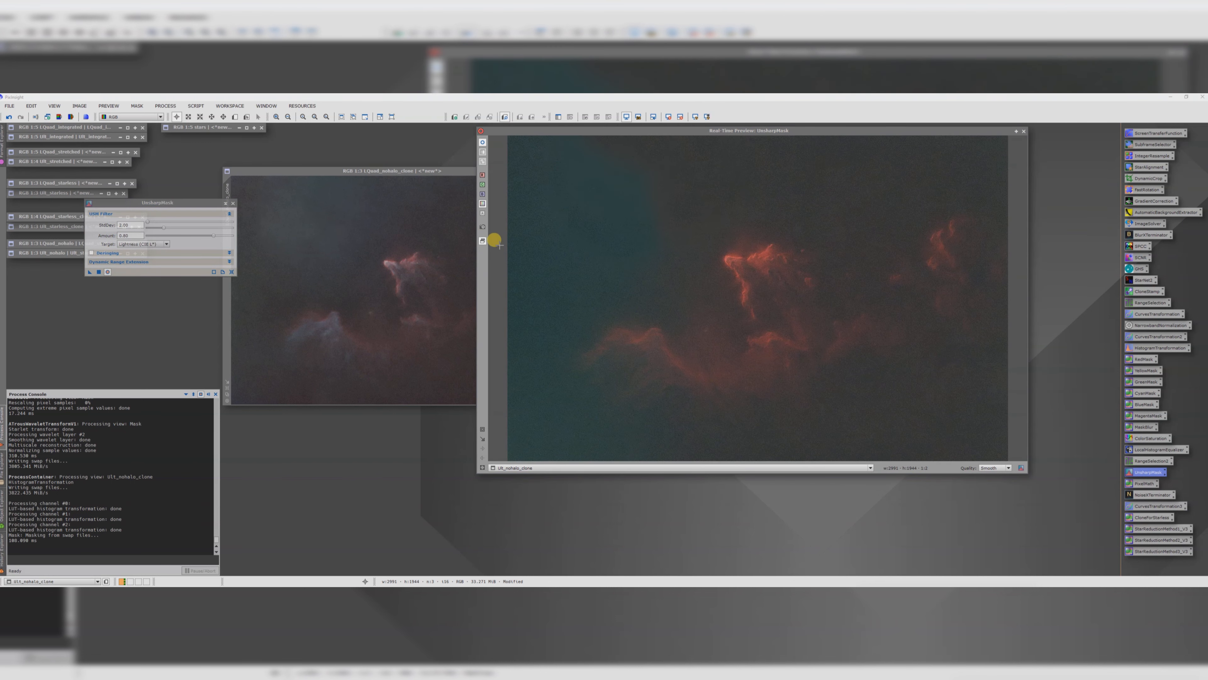
drag(212, 236, 204, 242)
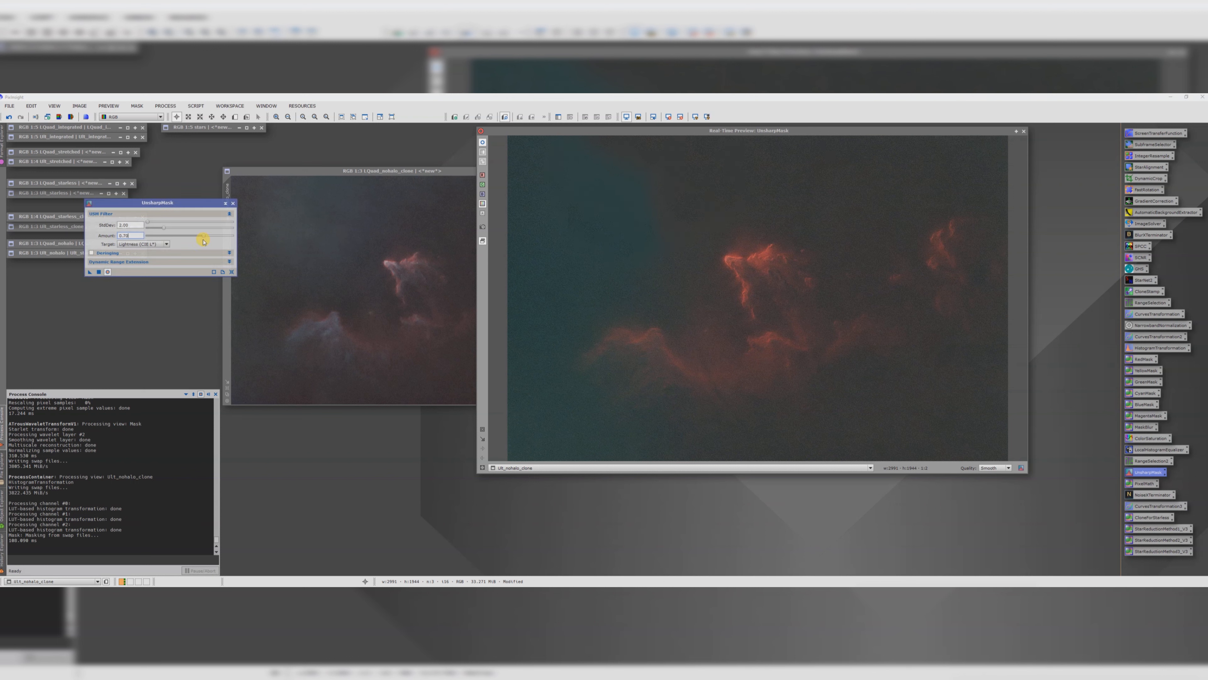
click(99, 272)
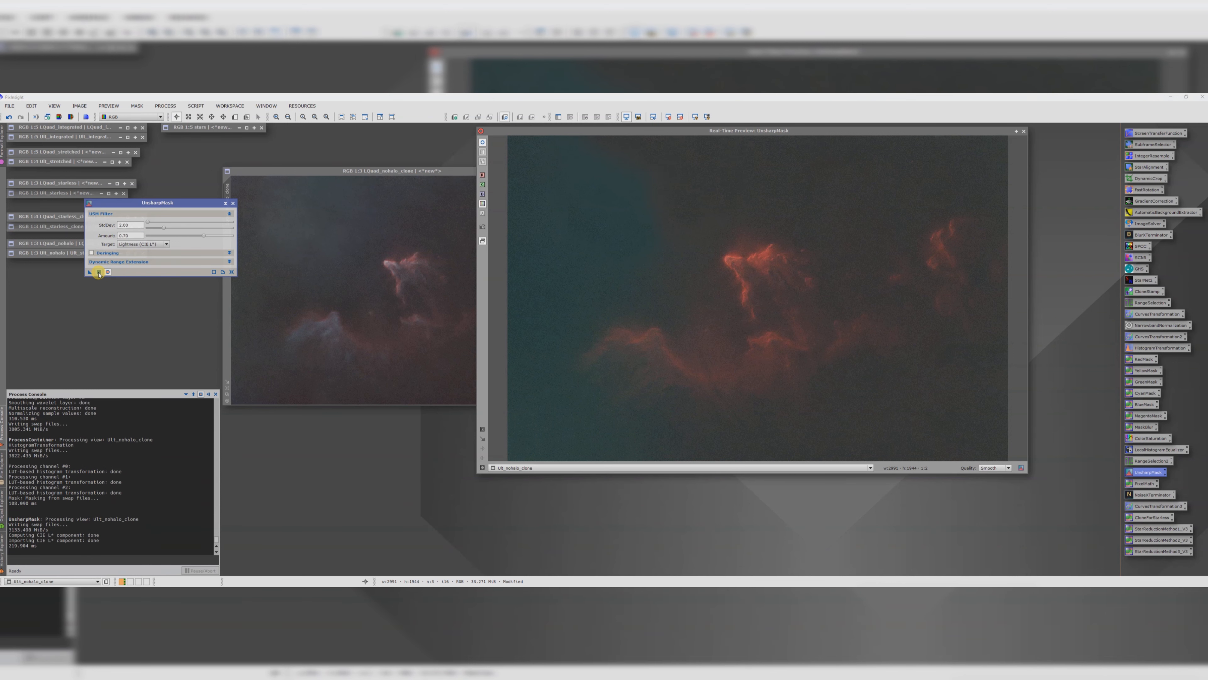
click(1024, 131)
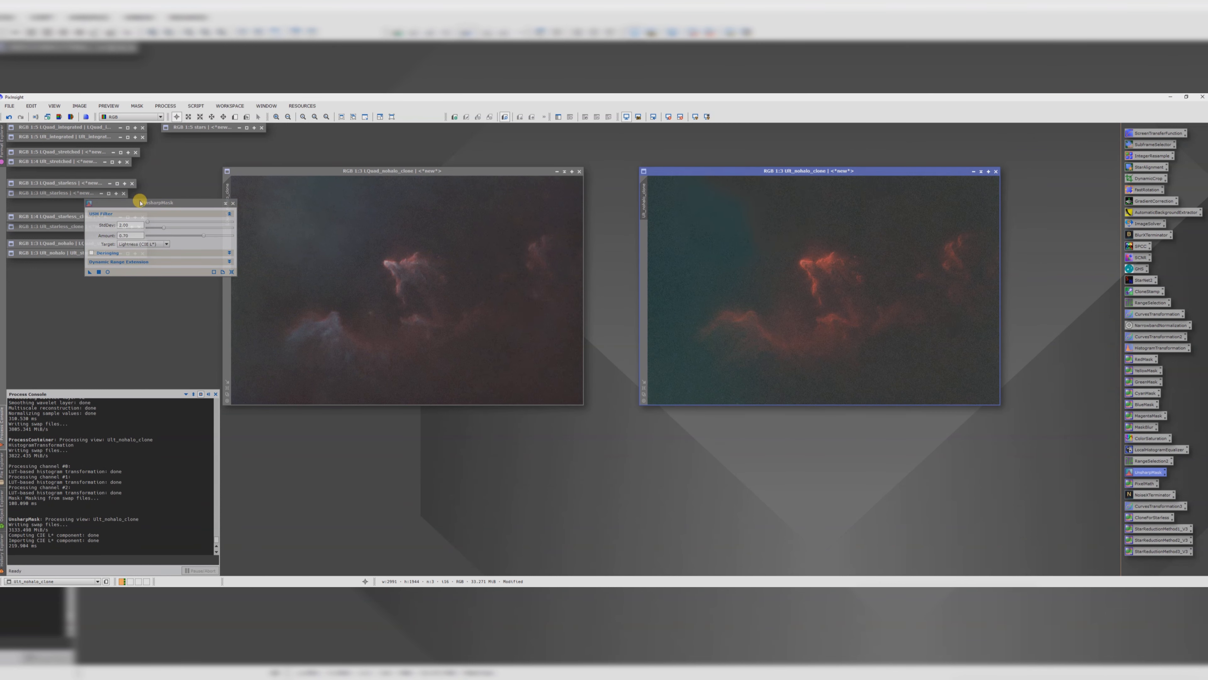
drag(90, 270, 370, 313)
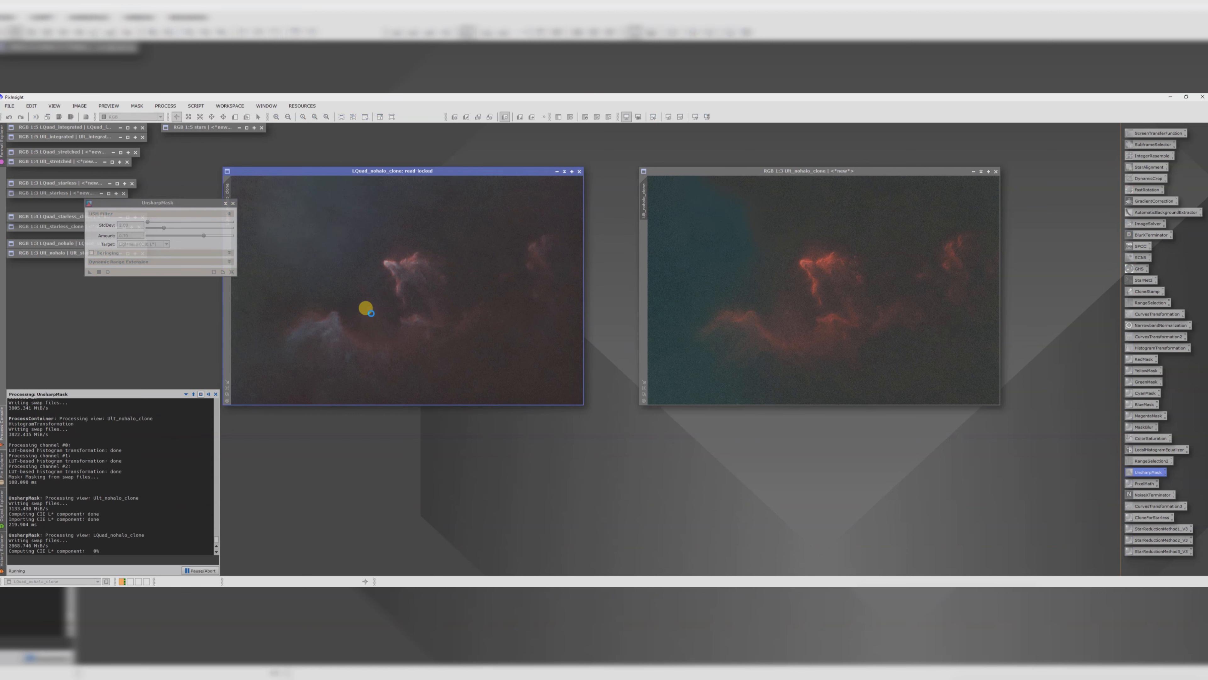
click(232, 202)
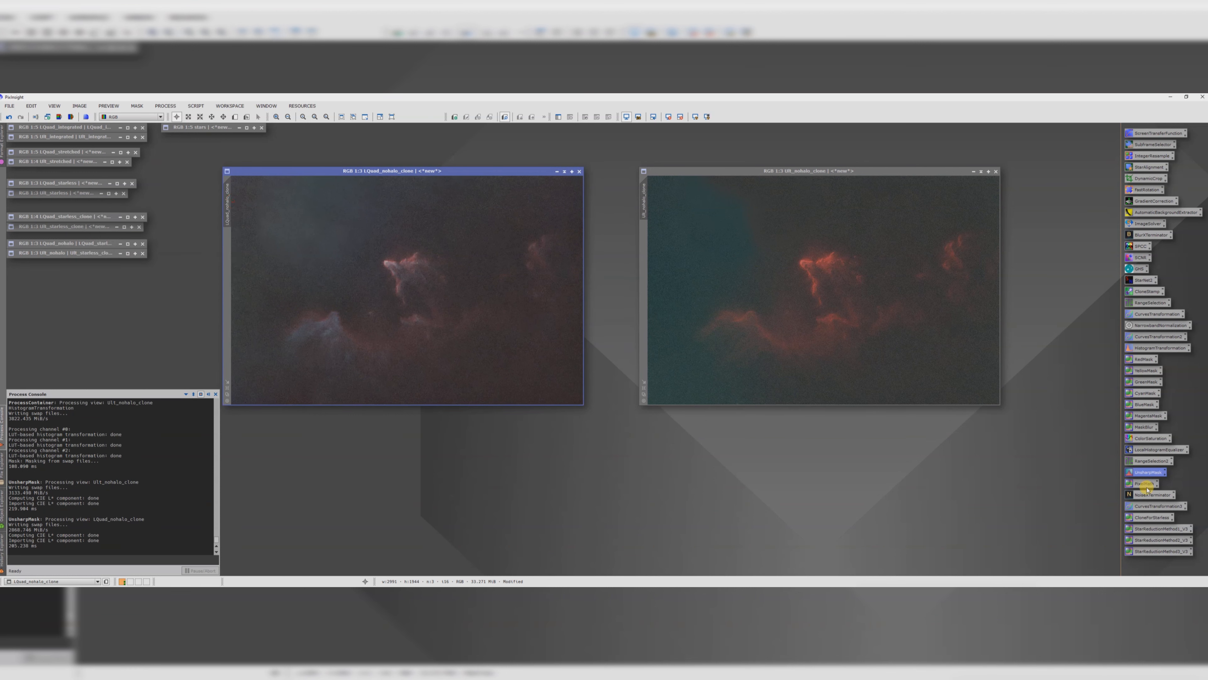
Step: Apply NoiseXTerminator with denoise 0.80 and detail 0.15 to both nohalo clones
double_click(1151, 495)
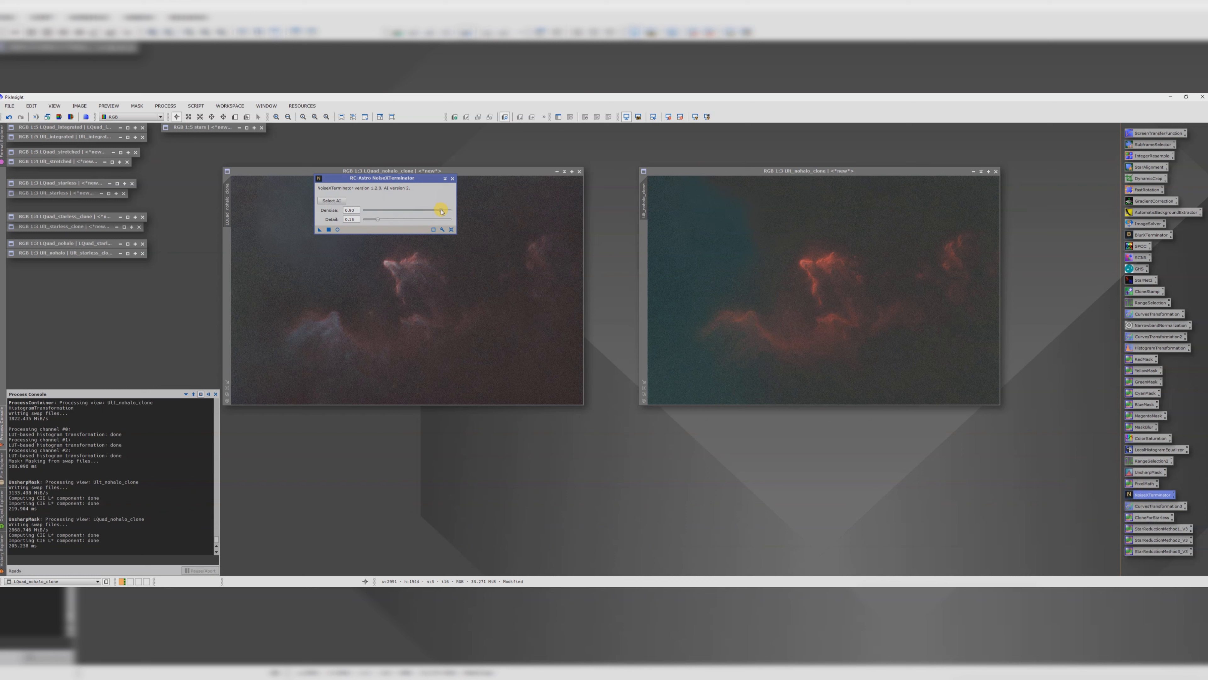
drag(442, 211, 408, 212)
drag(318, 231, 381, 284)
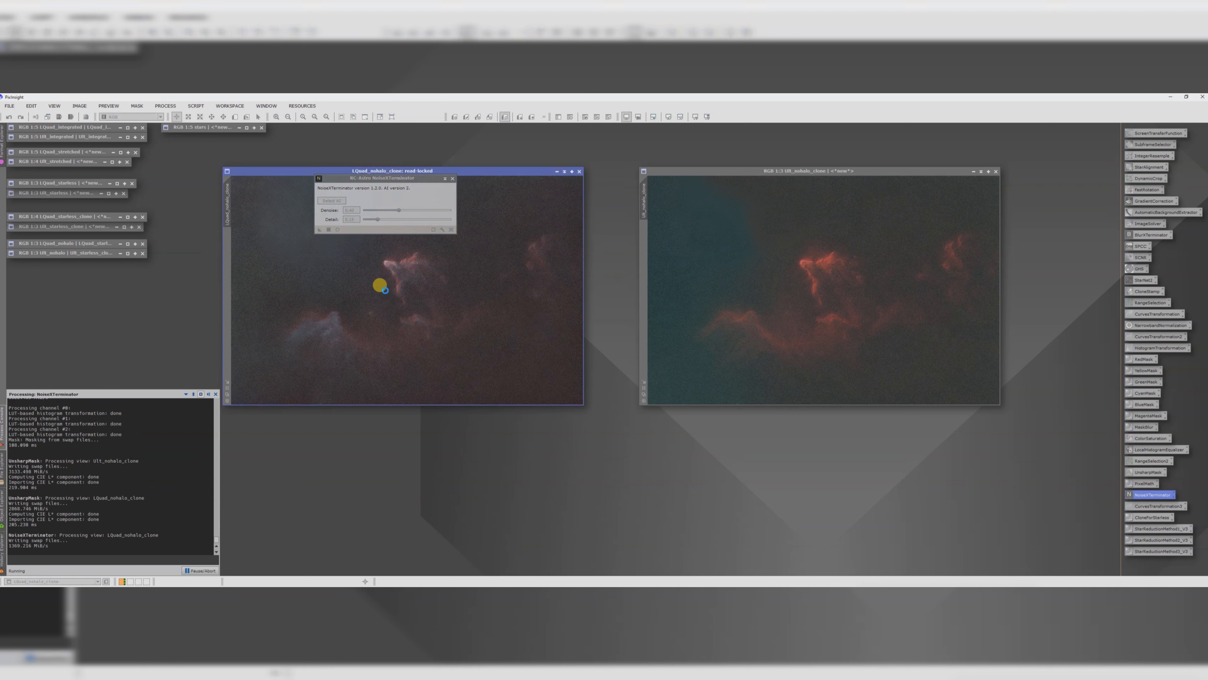
drag(320, 230, 737, 296)
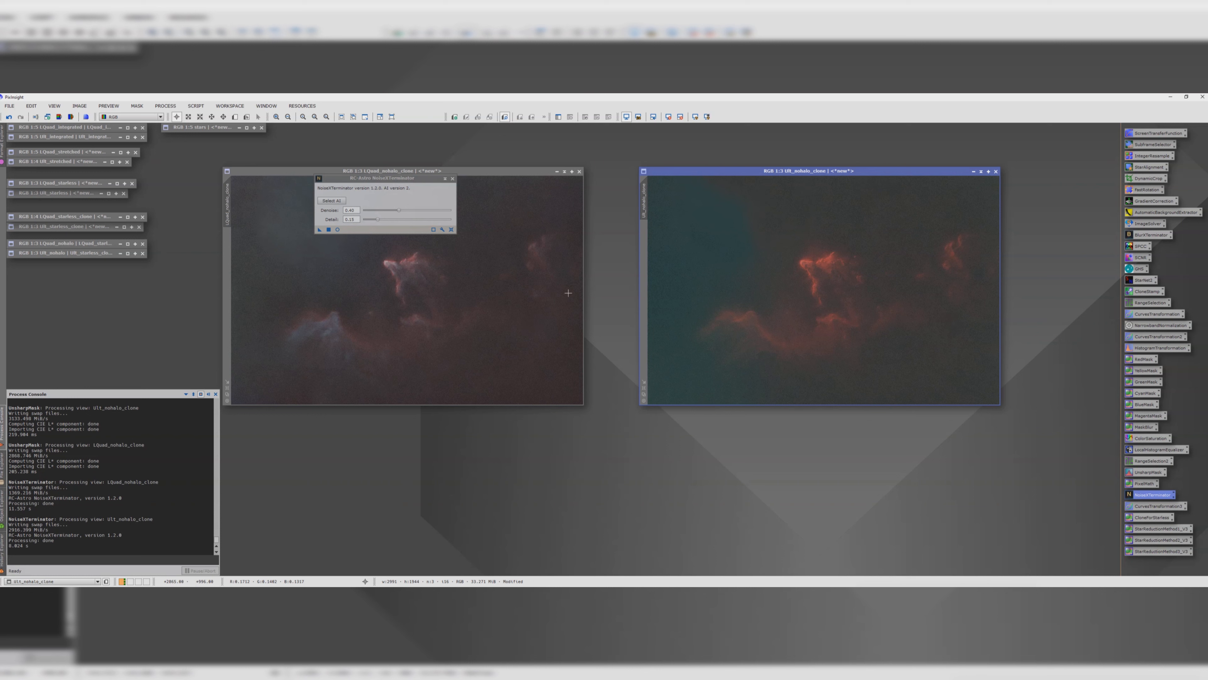
click(453, 179)
drag(440, 172, 486, 175)
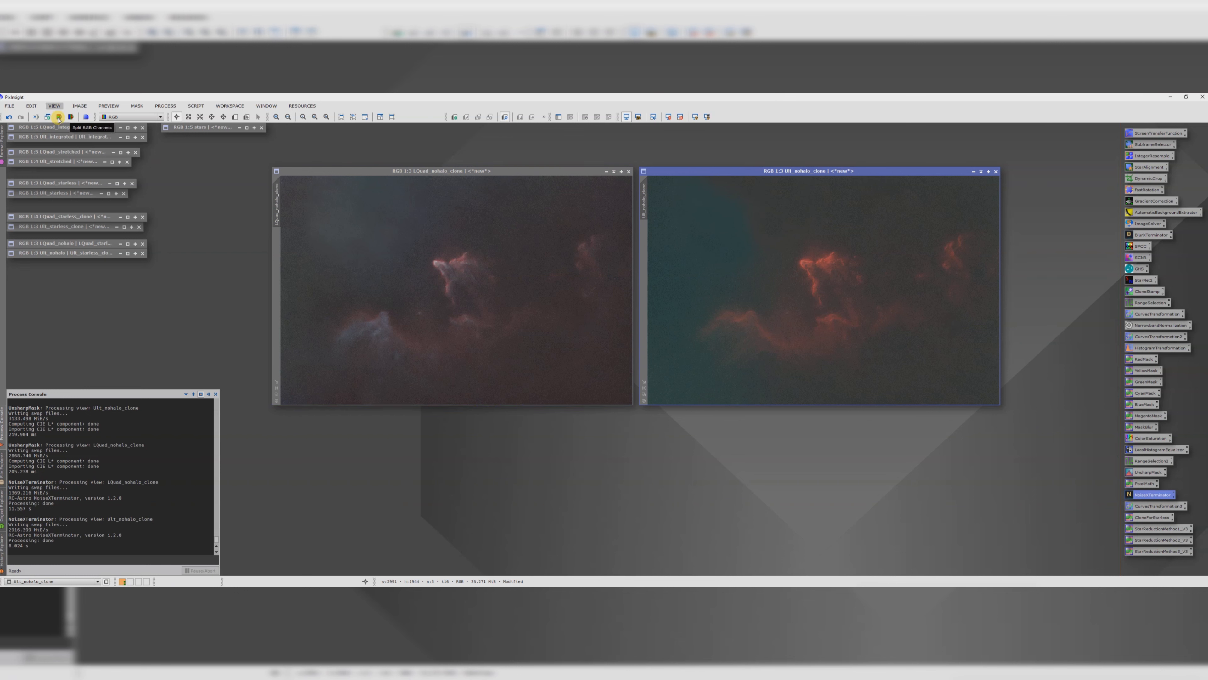
Step: Split the SII nohalo clone into separate R, G and B channel images
click(72, 117)
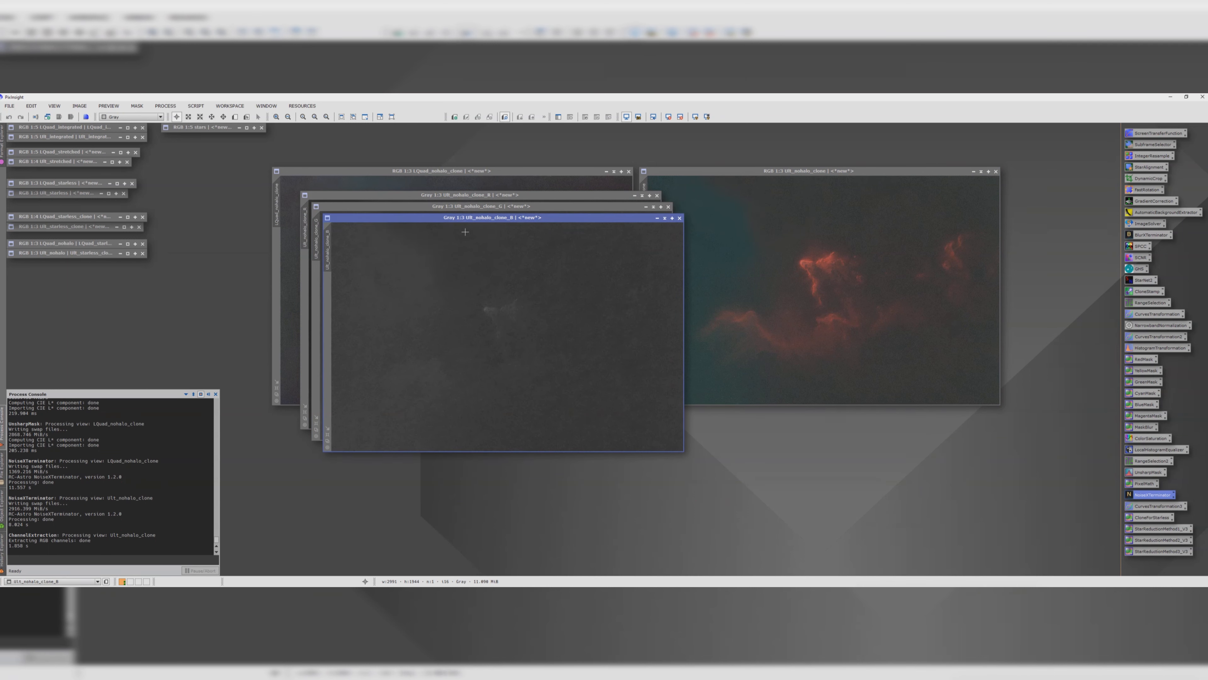
Step: Open the CombineRGBAndNarrowband script and assign SII_nohalo_clone_R, _G and _B as narrowband red, green and blue
click(194, 106)
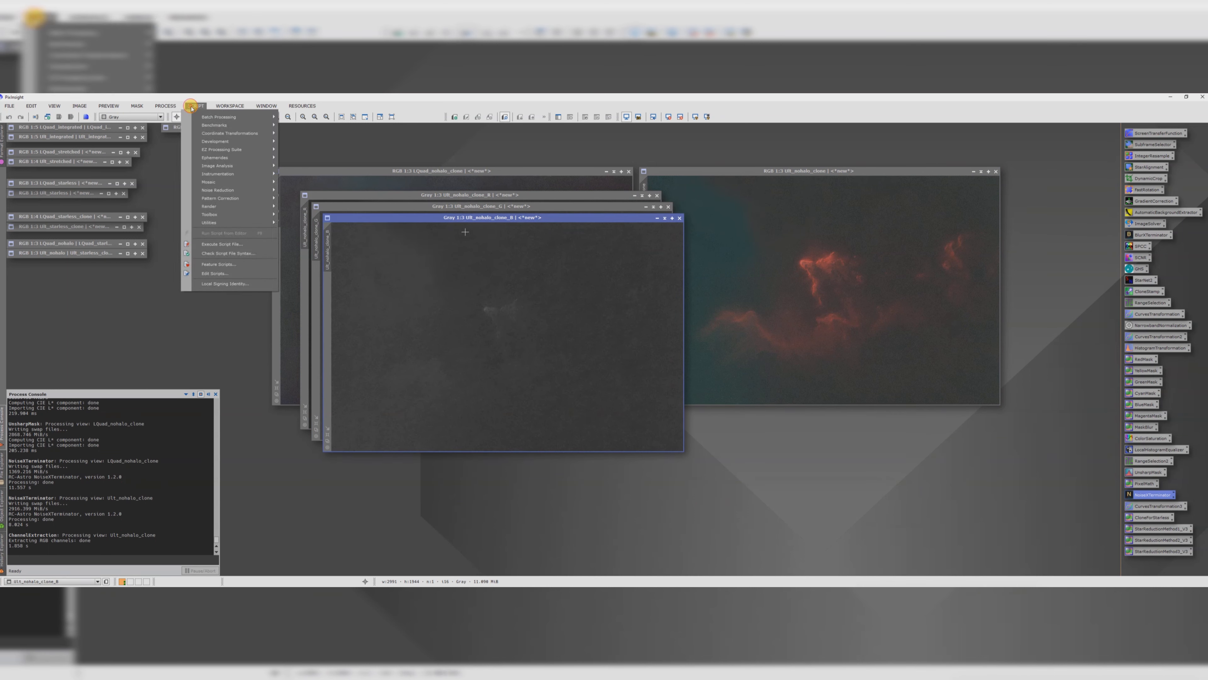
mouse_move(224, 222)
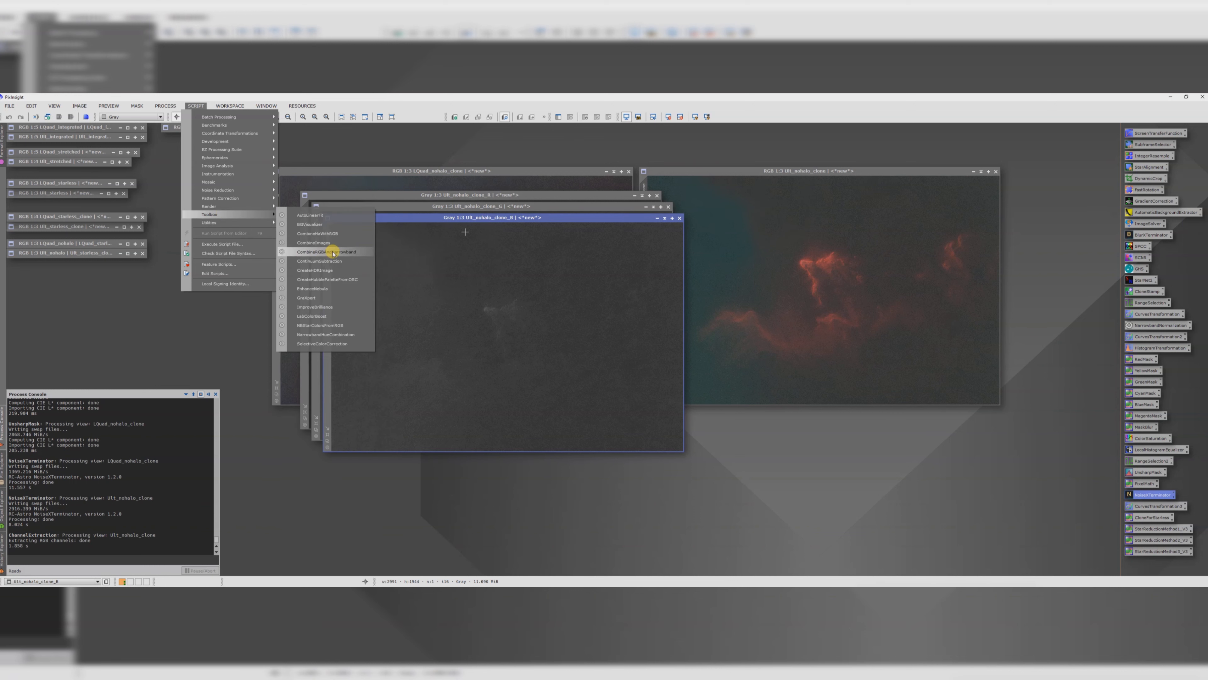
click(332, 252)
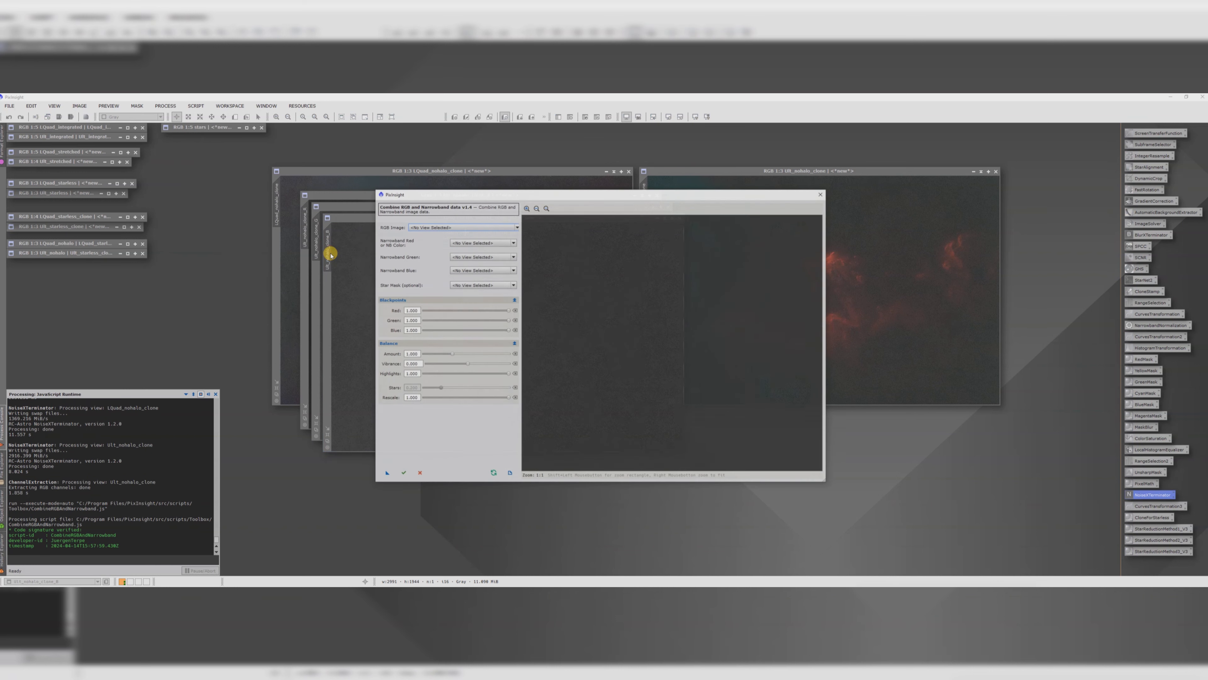
click(424, 228)
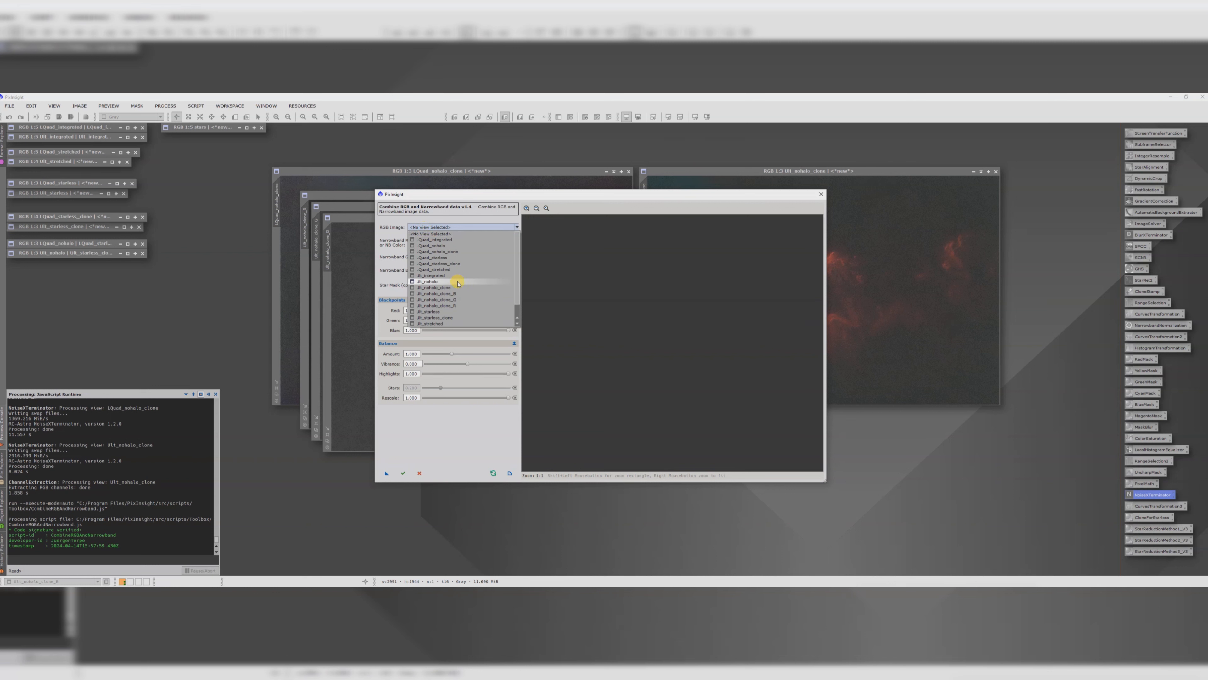
click(448, 288)
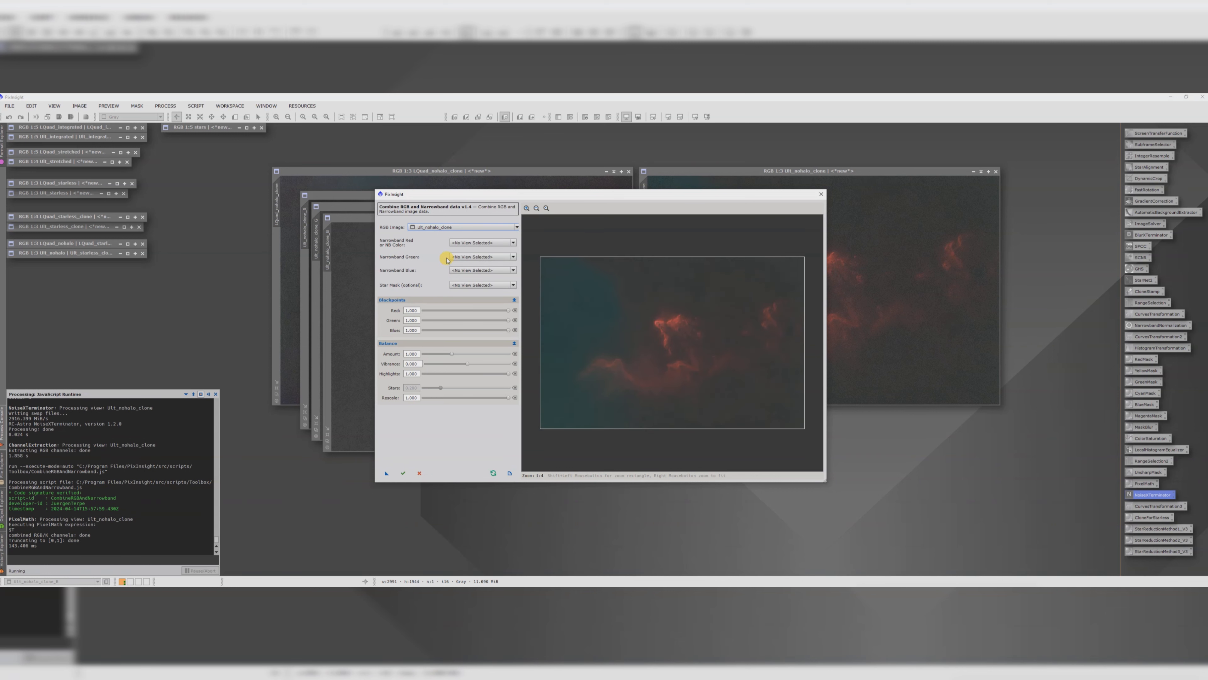
click(457, 245)
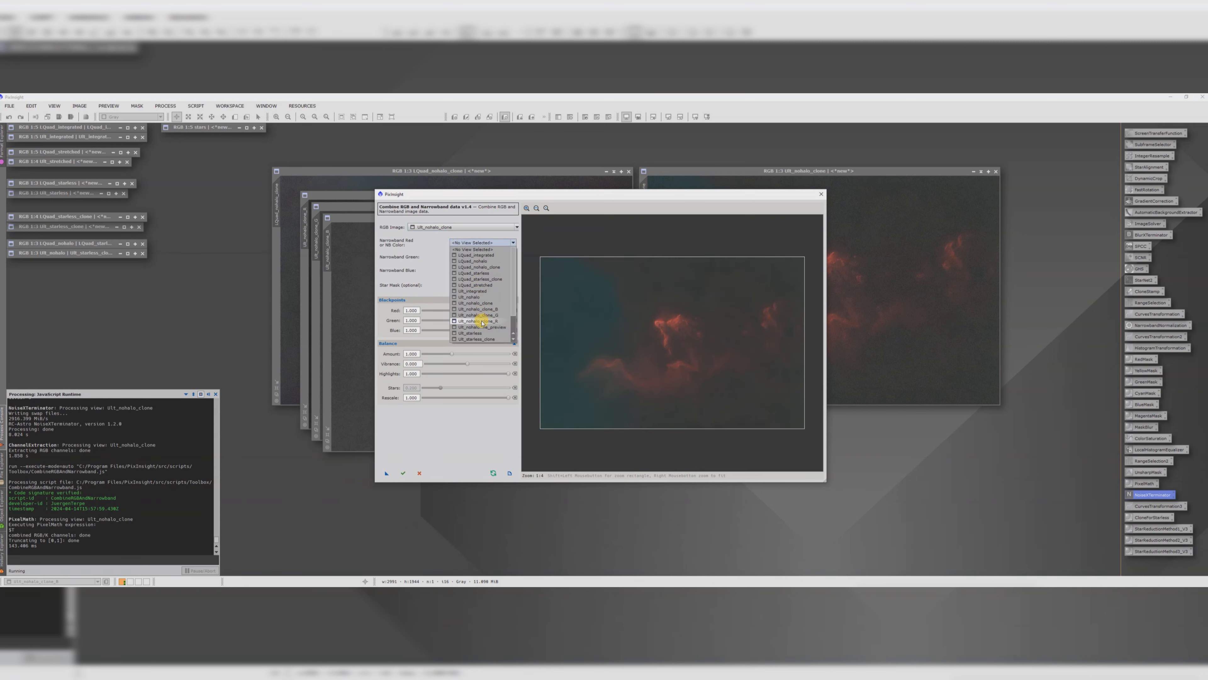
click(471, 322)
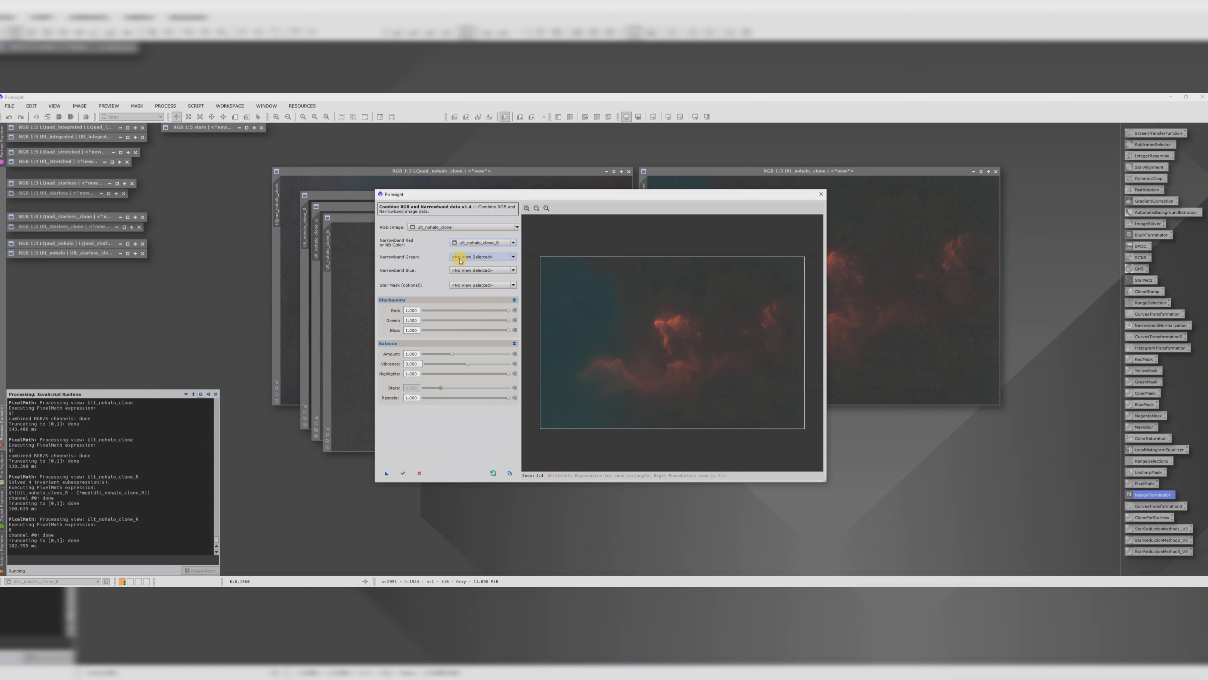
click(471, 257)
click(478, 329)
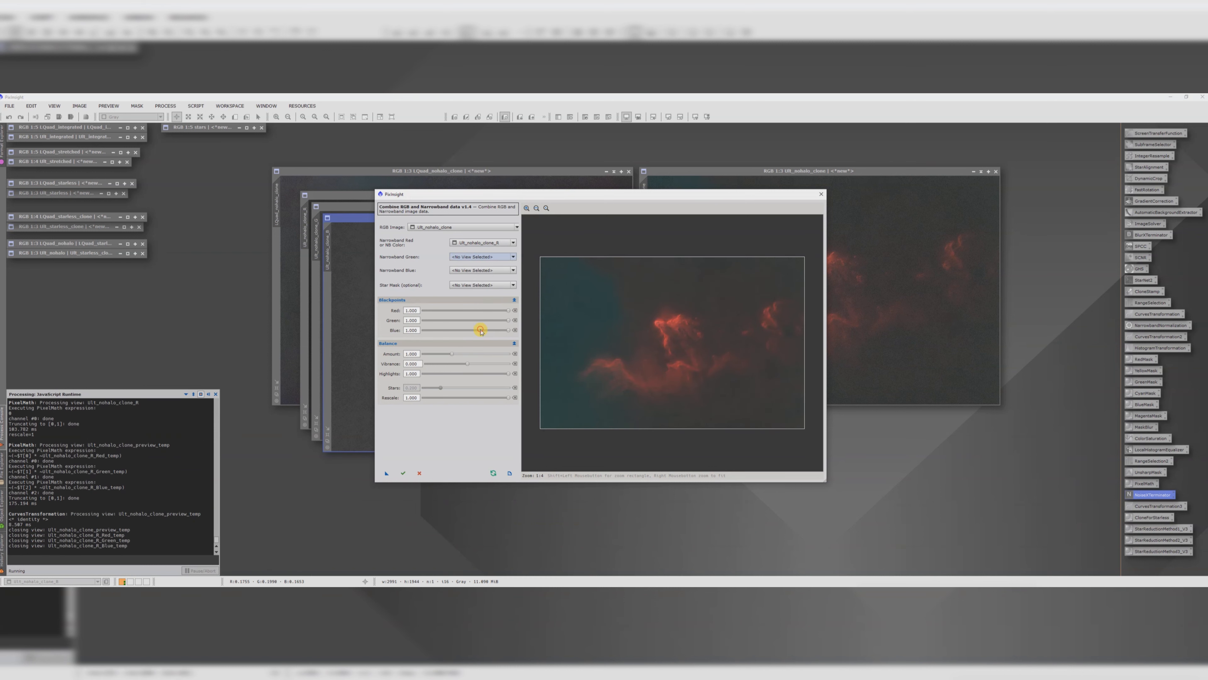
click(471, 270)
click(487, 336)
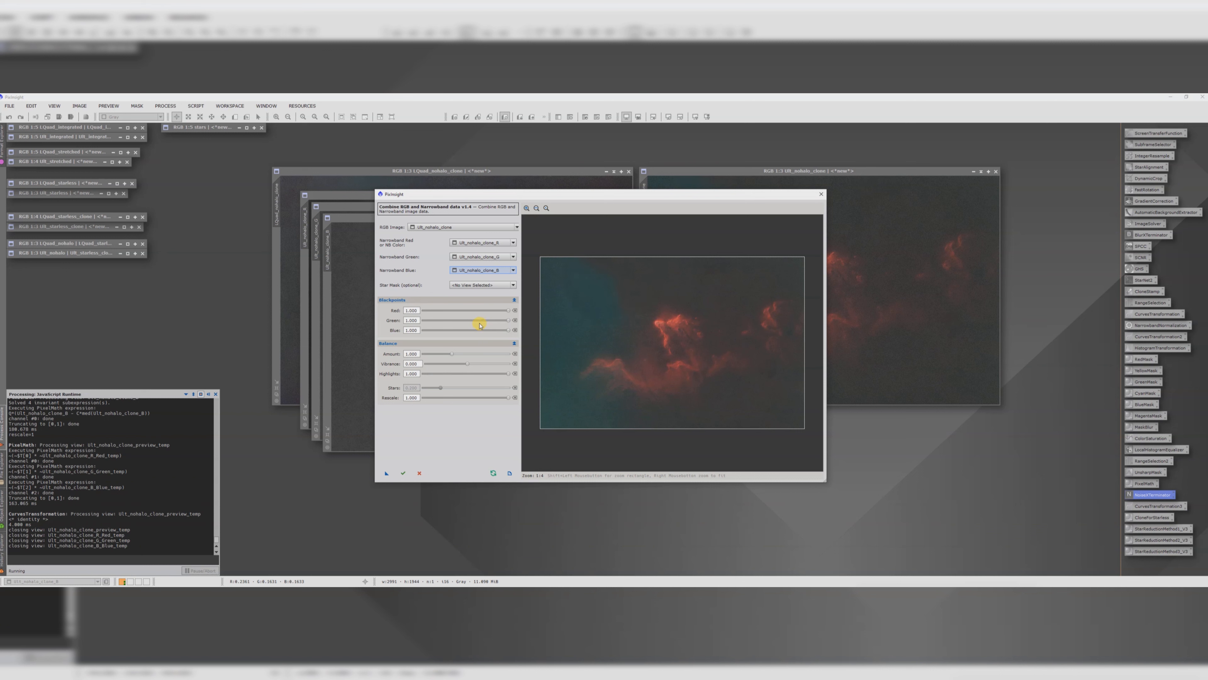
Step: Set the script's RGB image to LQuad_nohalo_clone and run the combination
click(425, 227)
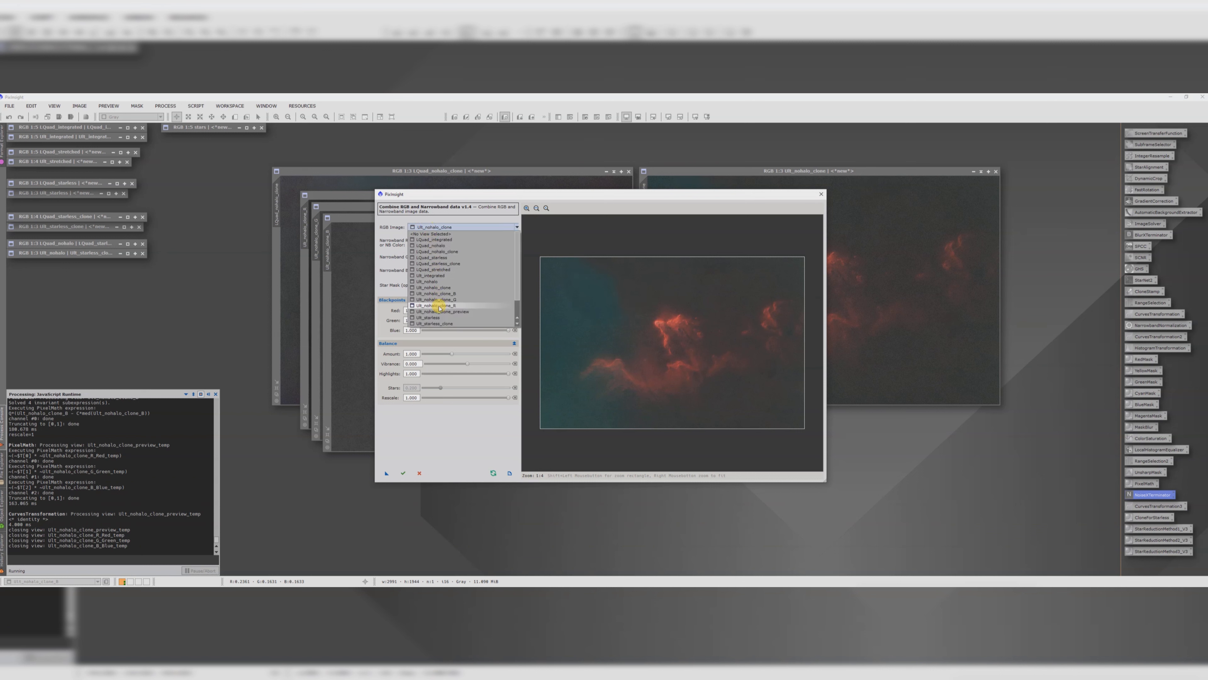
click(435, 252)
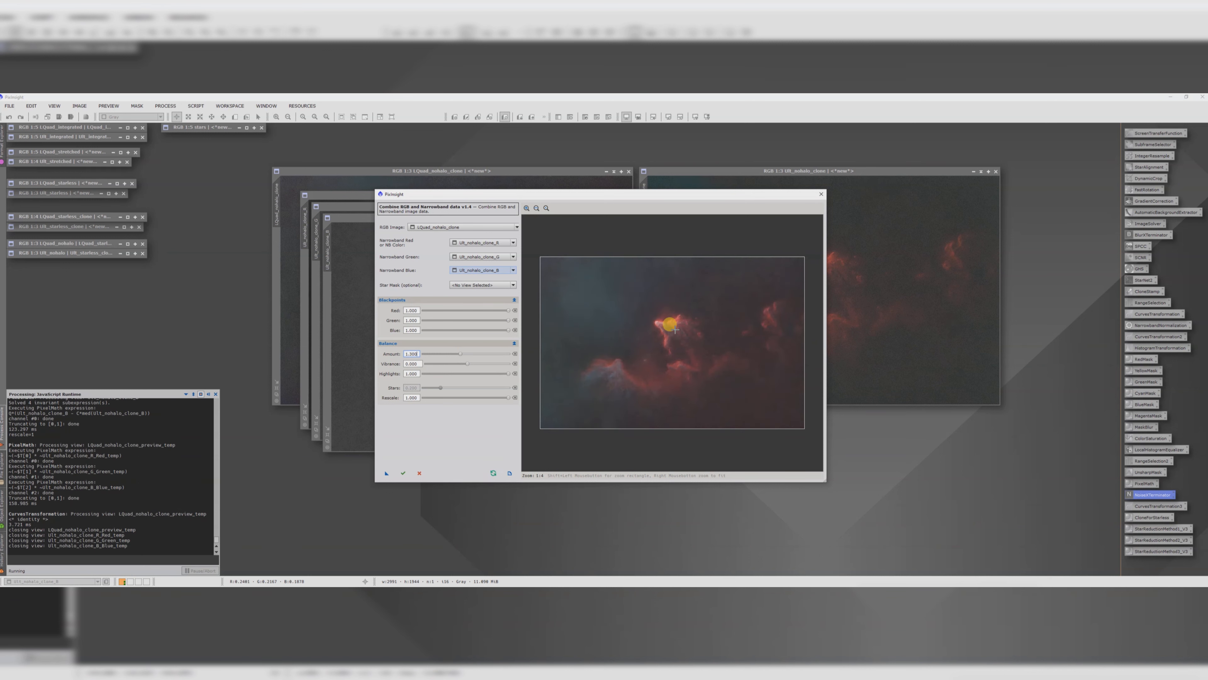
click(403, 473)
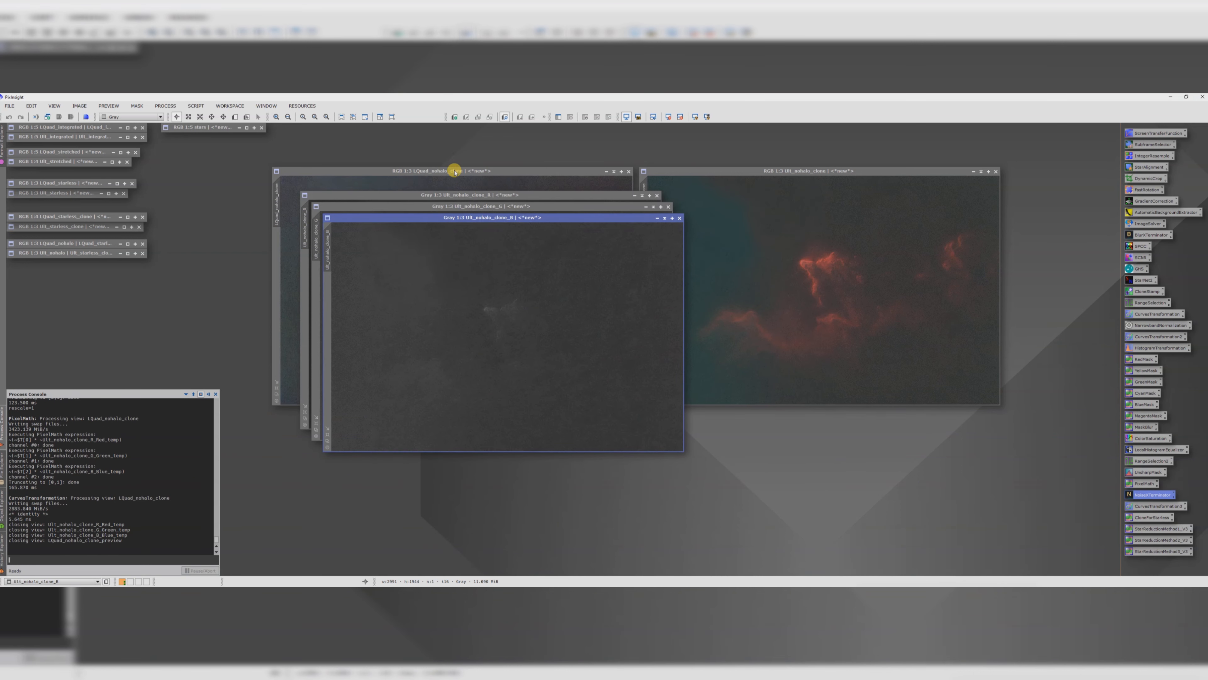
Step: Rename the combined LQuad nohalo clone image to NGRGB
drag(452, 171, 555, 206)
scroll(566, 308, up, 2)
scroll(565, 307, down, 3)
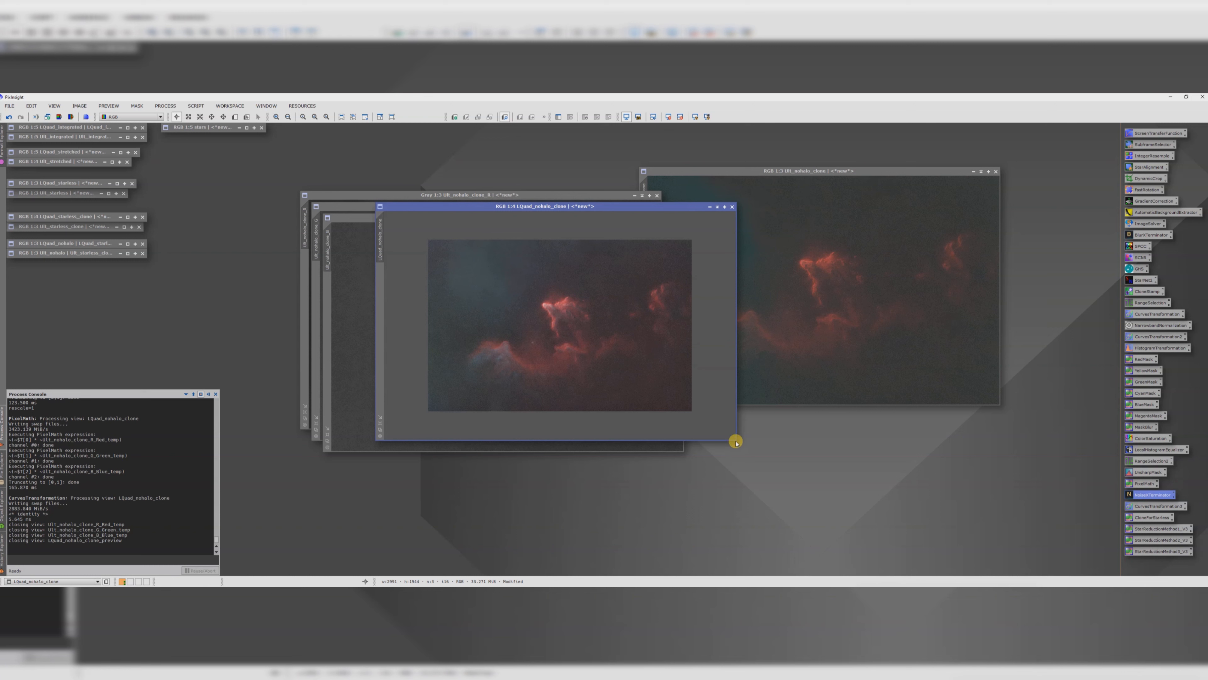
double_click(380, 240)
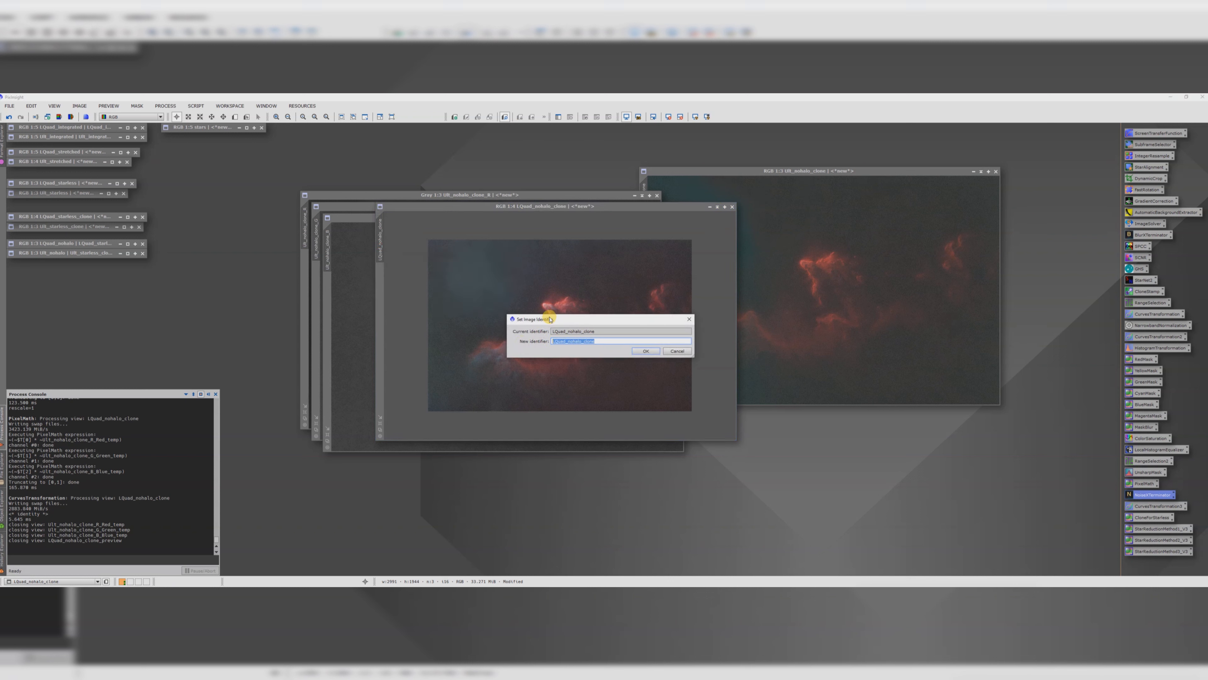
text(NGRGB)
key(Return)
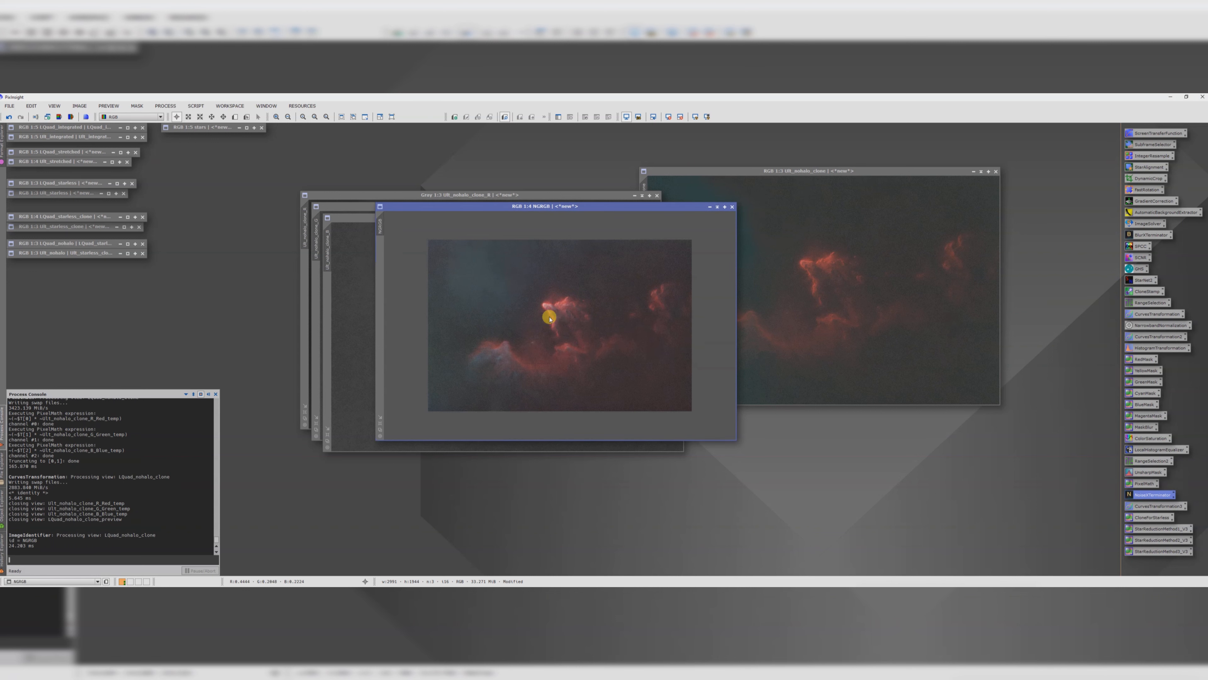
Step: Create a clone of the NGRGB image and minimize the original NGRGB window
drag(380, 223, 852, 450)
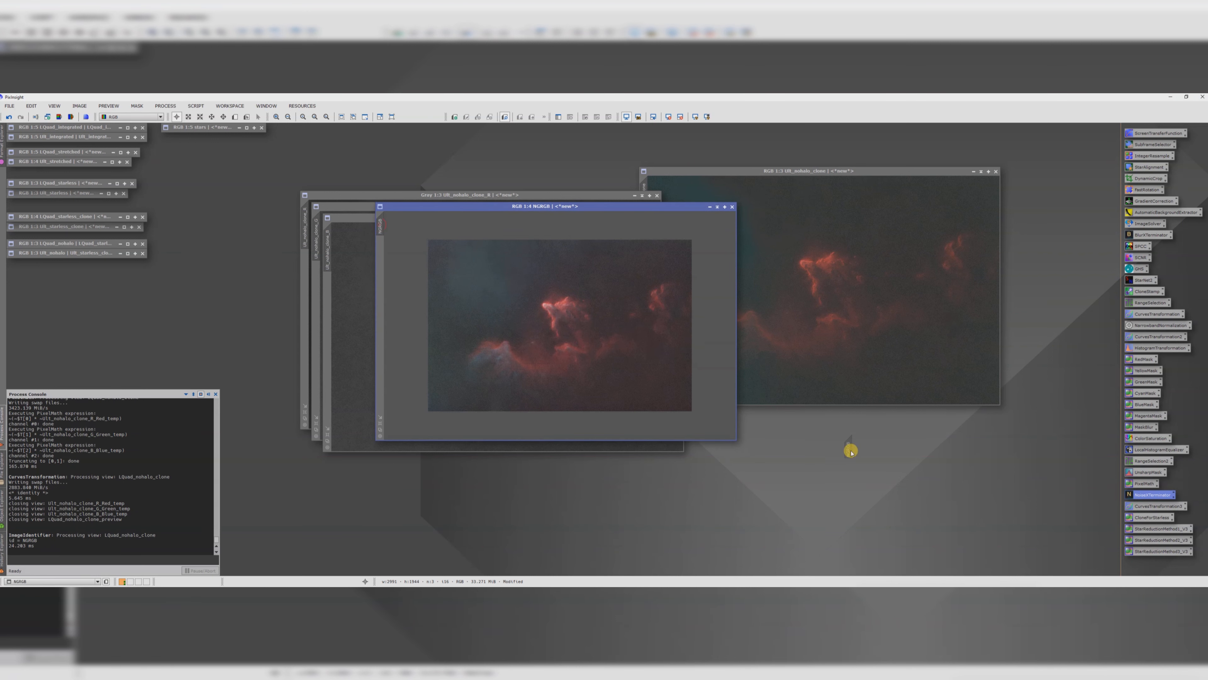
click(717, 206)
drag(513, 321, 66, 274)
Step: Close the split channel windows and minimize the SII nohalo clone
click(680, 218)
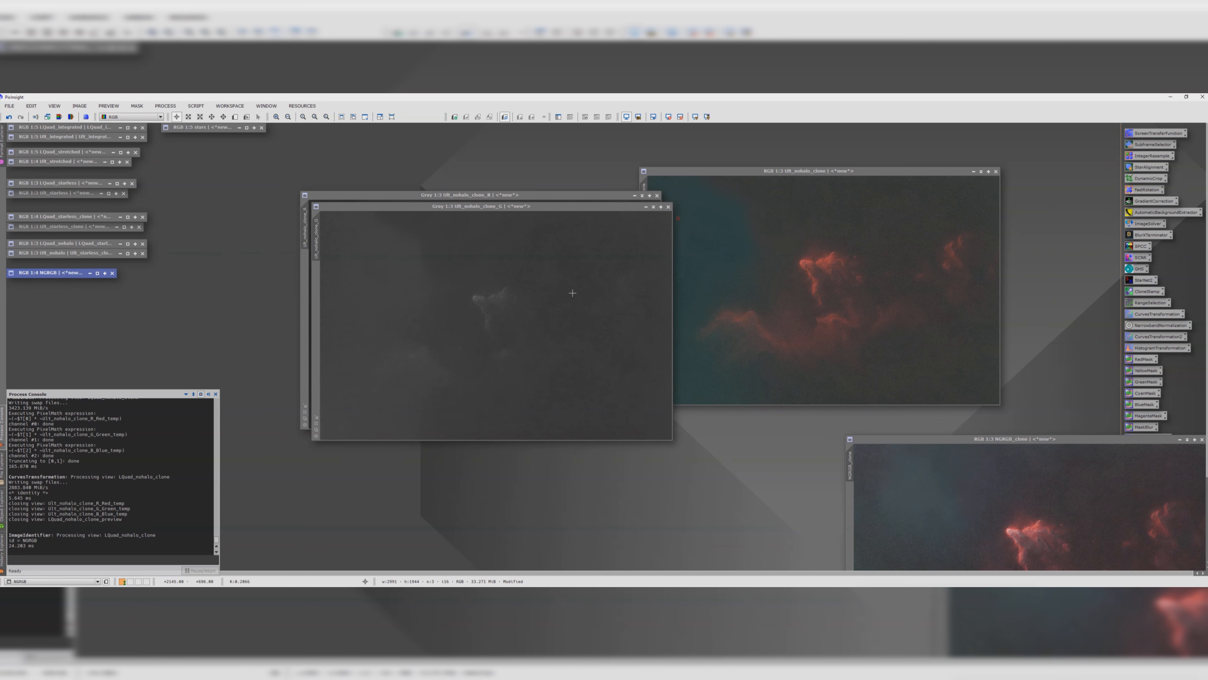
click(669, 206)
click(657, 195)
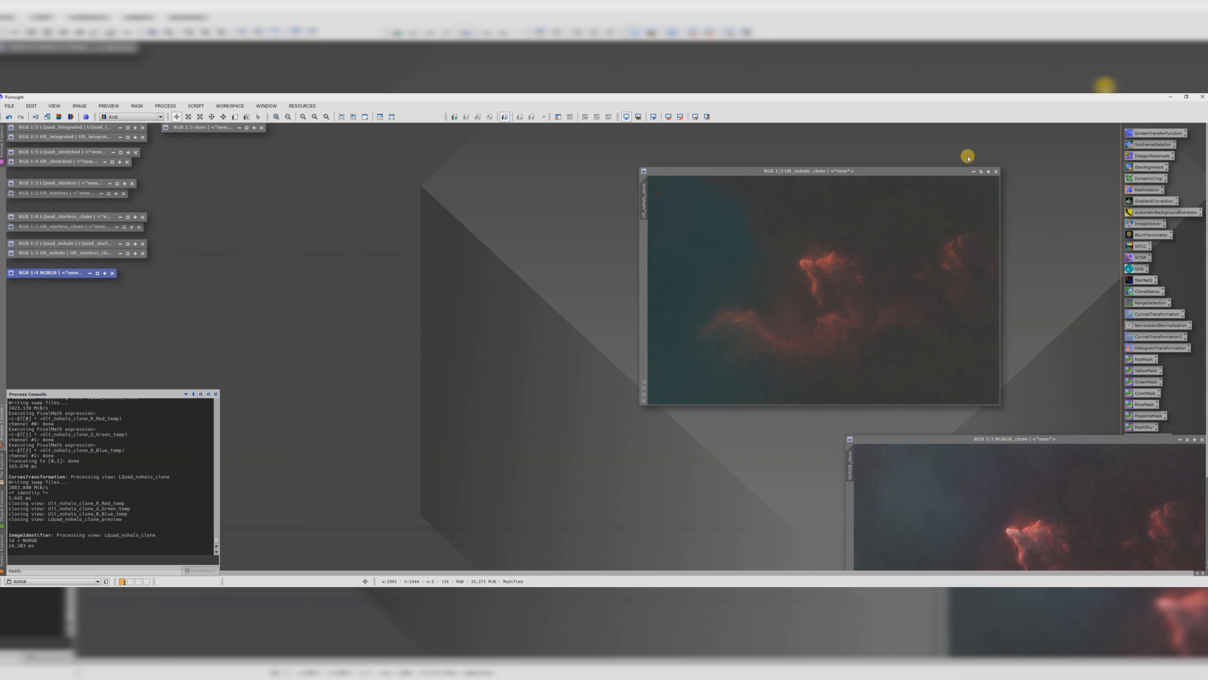
drag(970, 171, 567, 183)
click(567, 184)
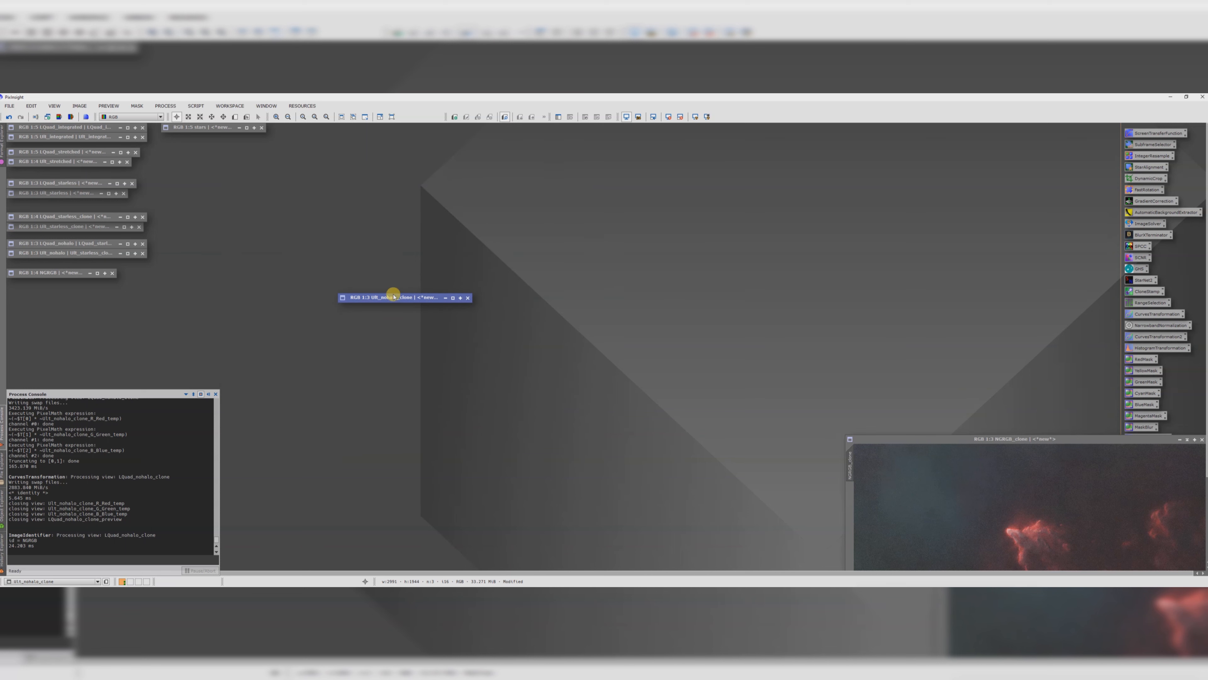
drag(391, 291, 54, 282)
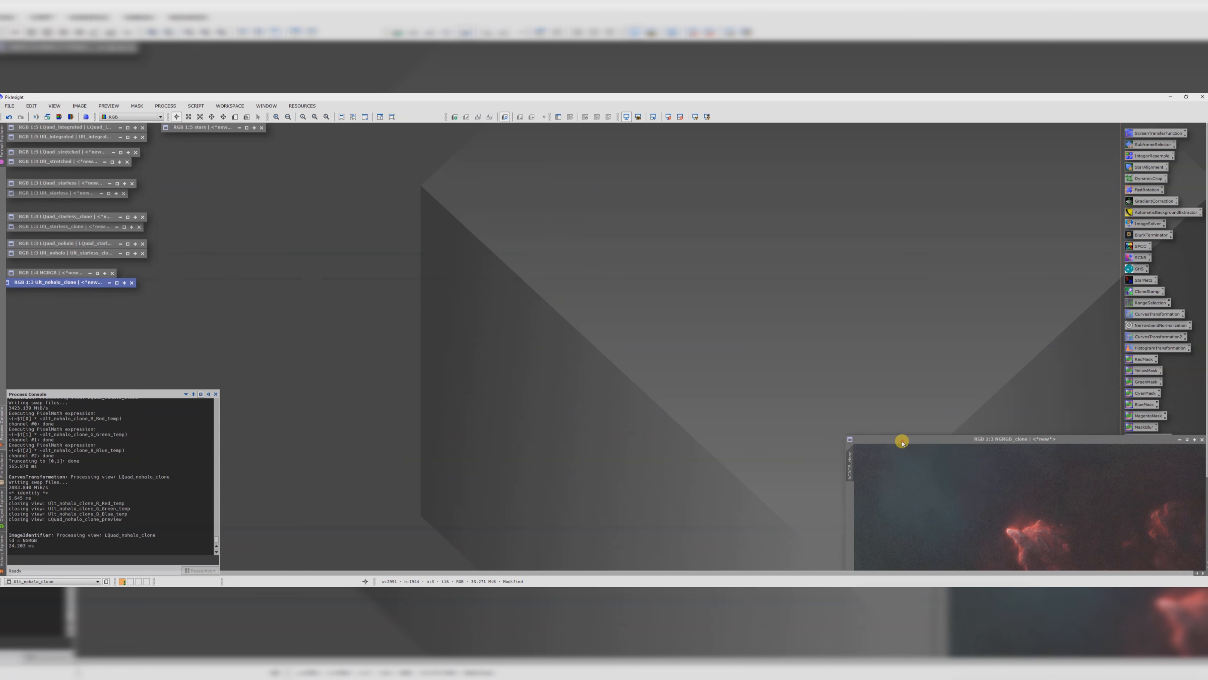
Step: Enlarge and center the NGRGB clone window to inspect the combined image
drag(901, 439, 464, 217)
scroll(519, 269, down, 1)
scroll(542, 311, up, 1)
scroll(544, 312, down, 1)
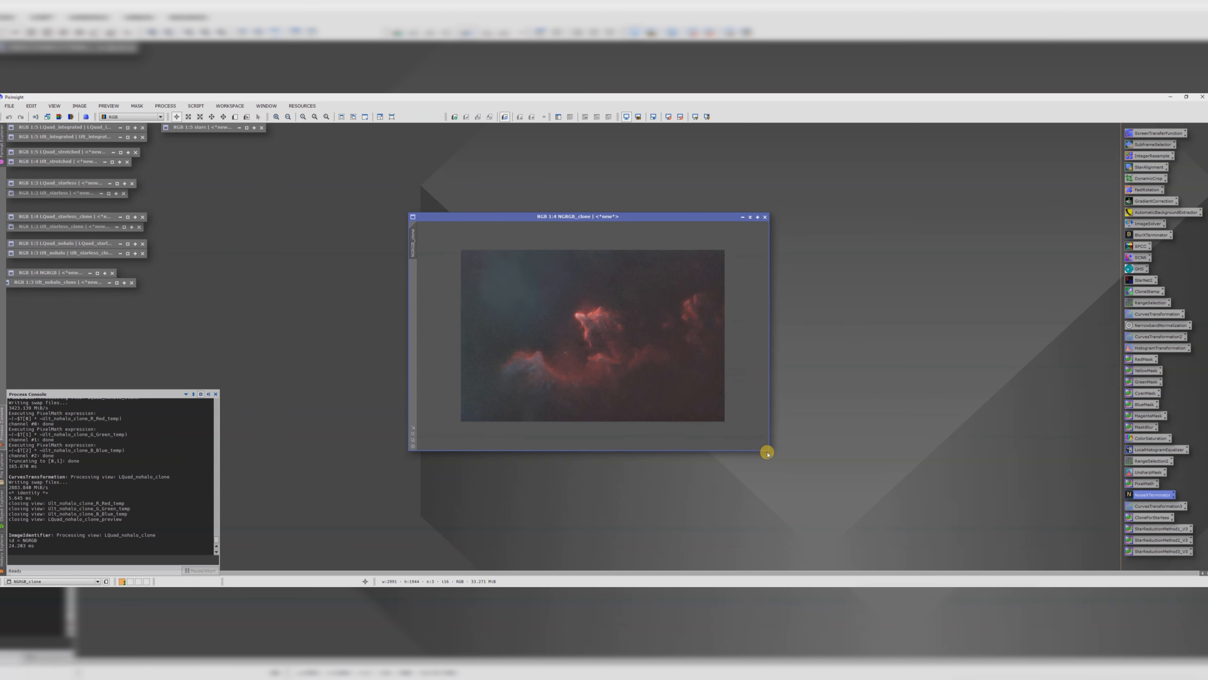
drag(768, 449, 971, 522)
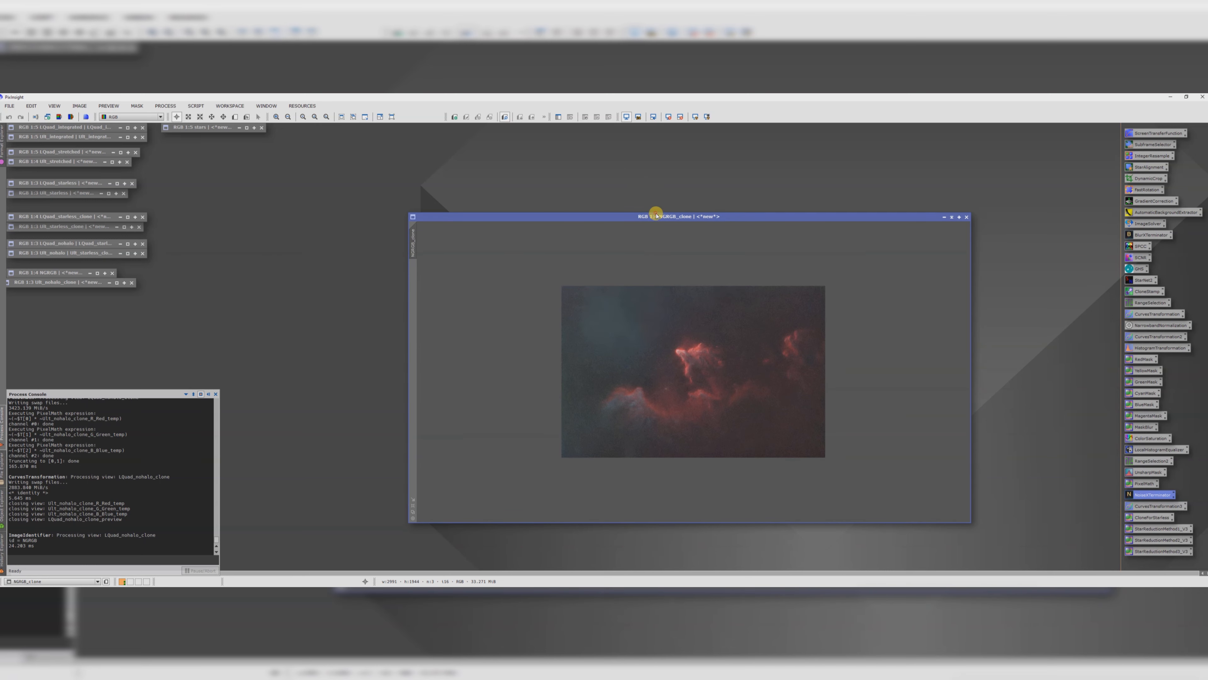
drag(650, 215, 515, 136)
scroll(567, 256, up, 1)
scroll(566, 256, down, 1)
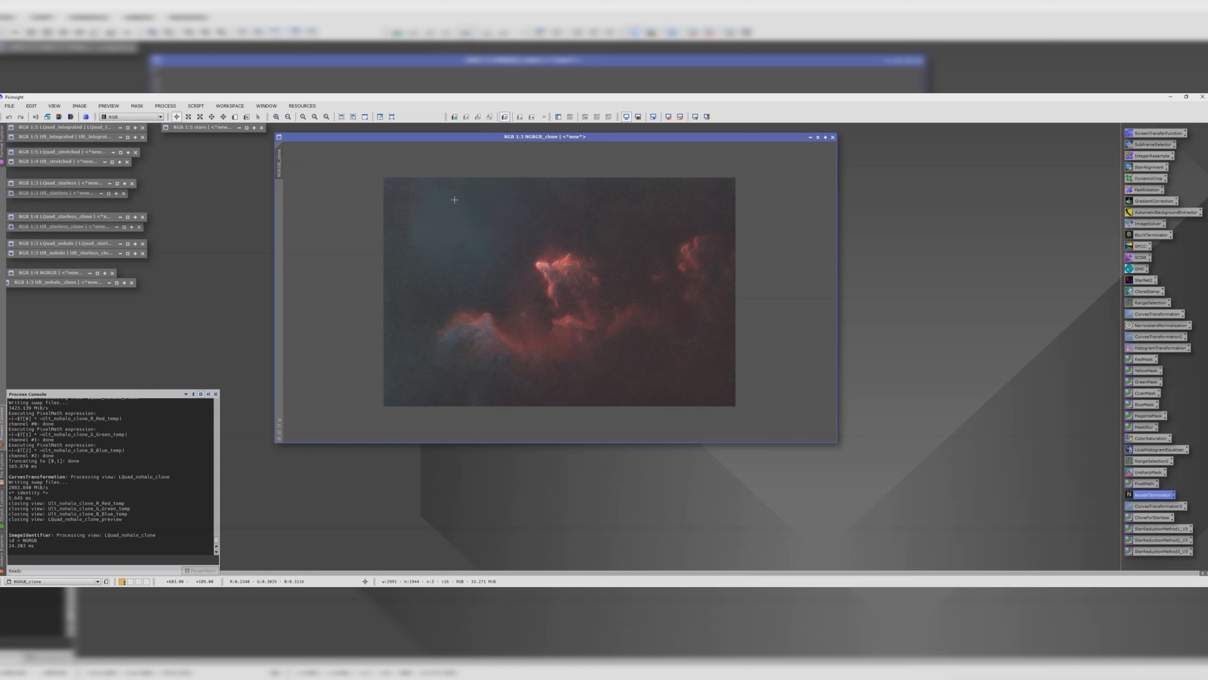
Step: Open the ScreenStars script and set its mode to Star replacement
click(197, 106)
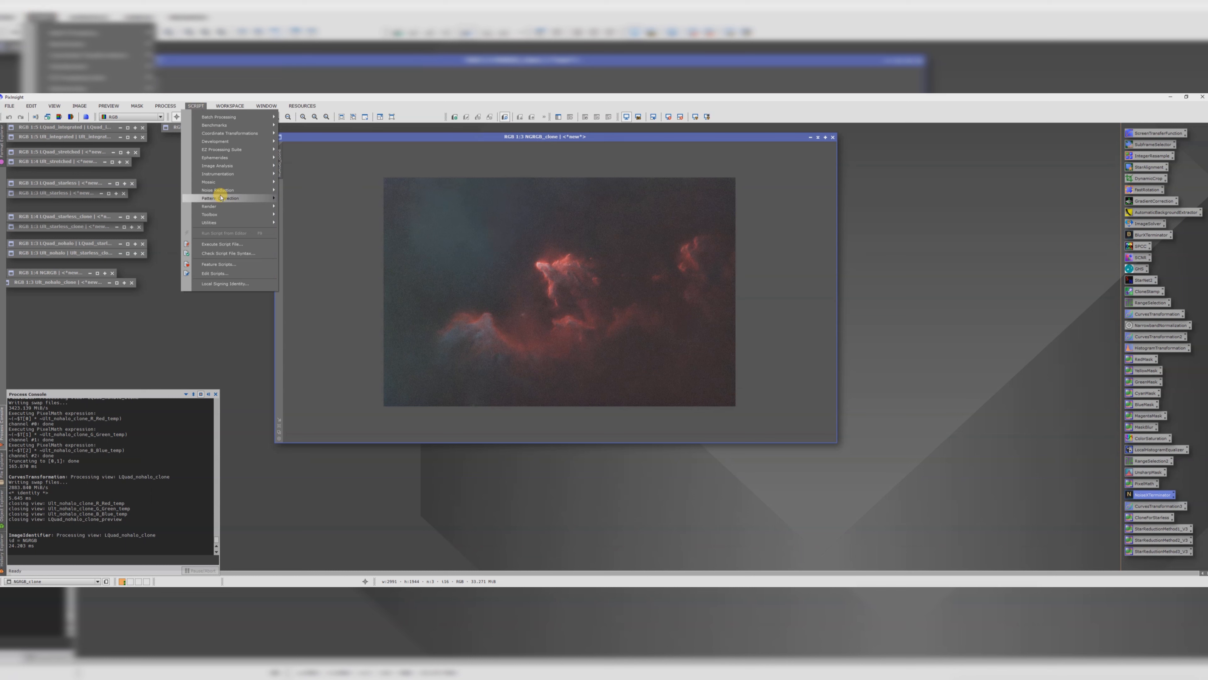
click(218, 222)
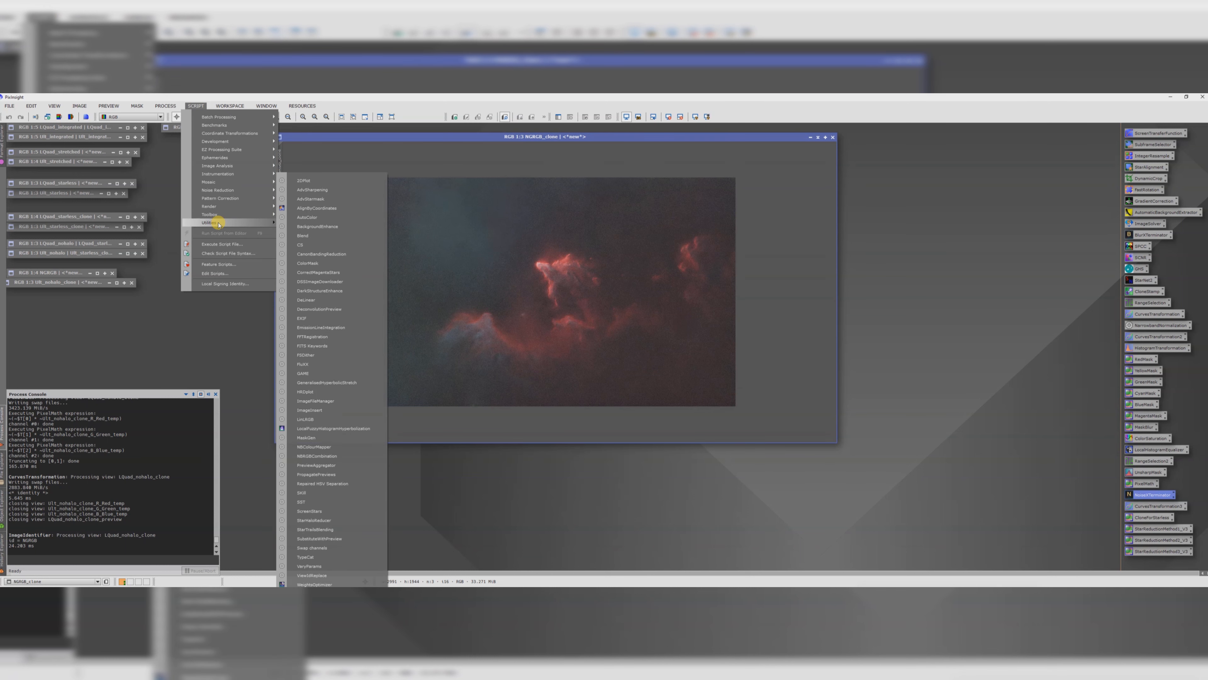
mouse_move(220, 220)
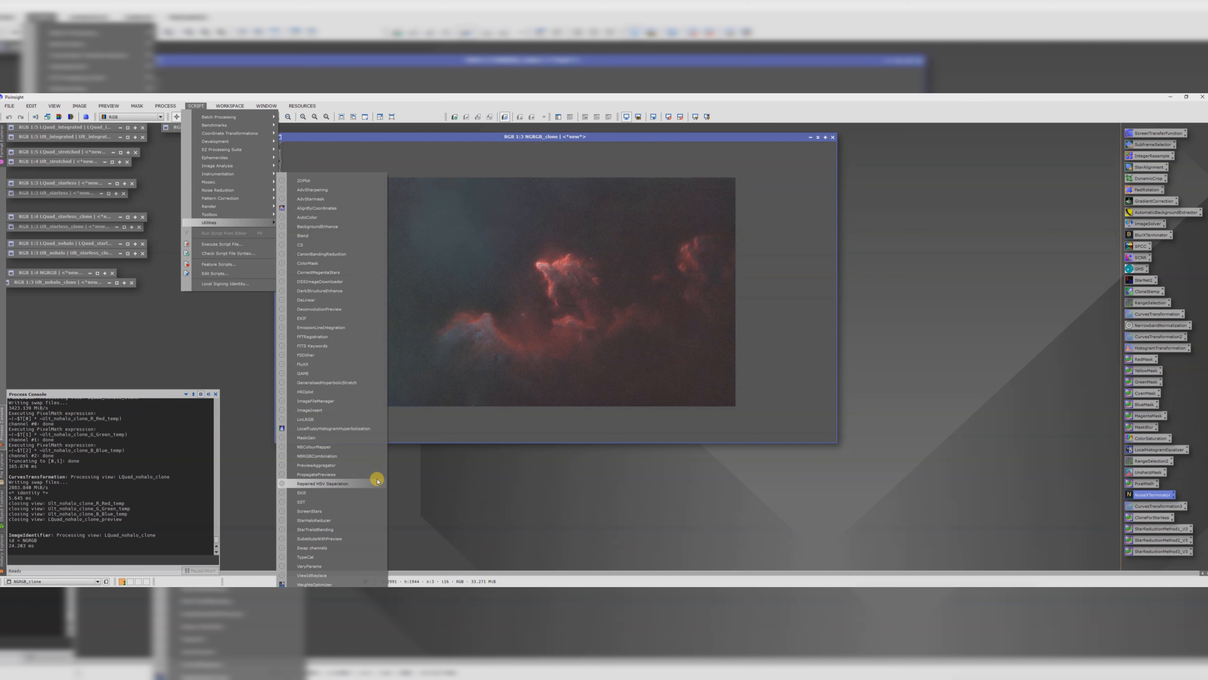
click(342, 511)
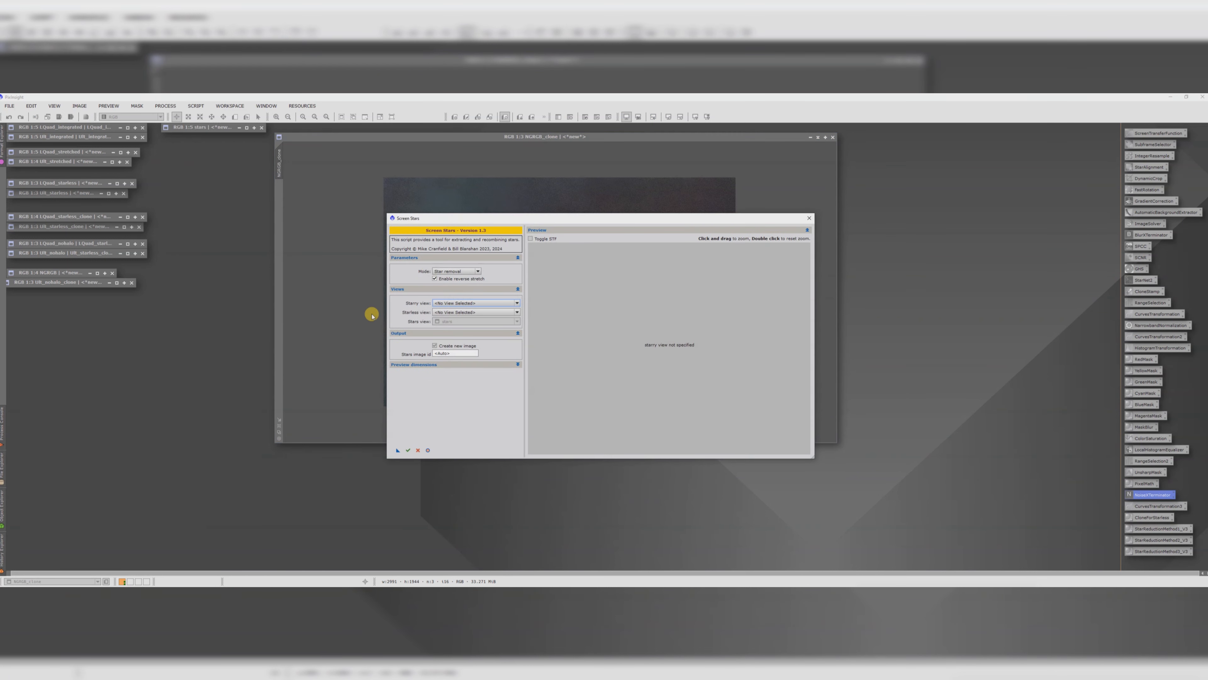
click(432, 271)
click(455, 284)
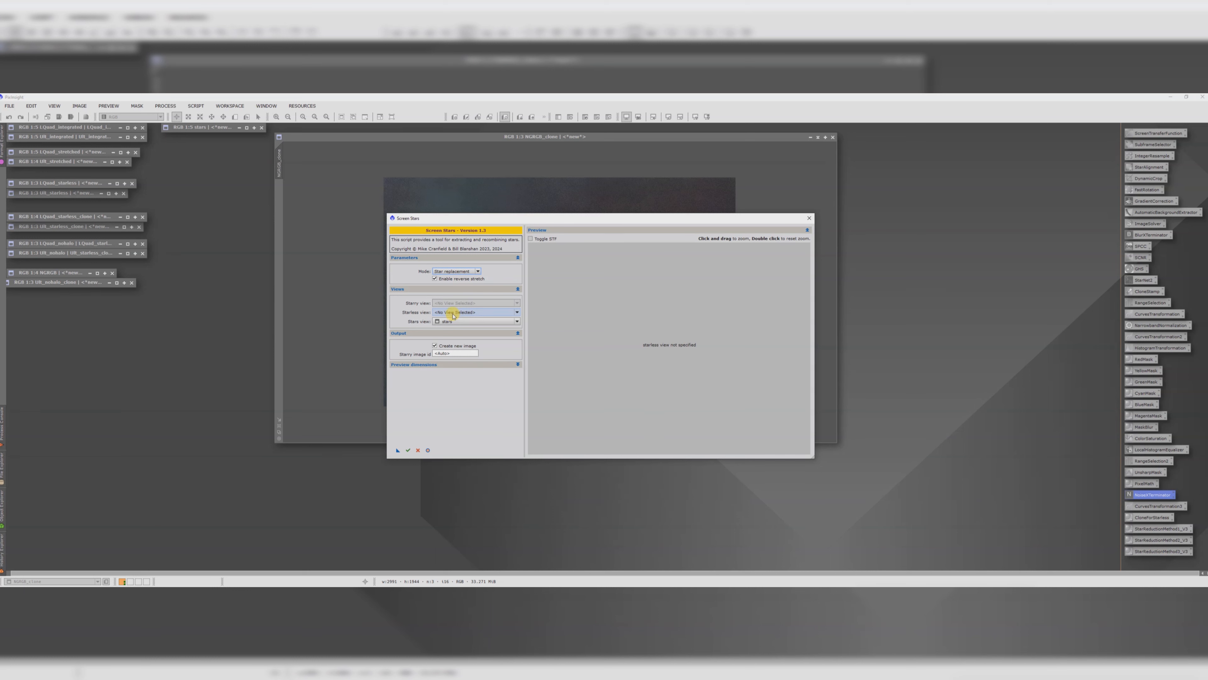
Step: Choose NGRGB_clone as the starless view and stars as the stars view, run ScreenStars and close it
click(455, 315)
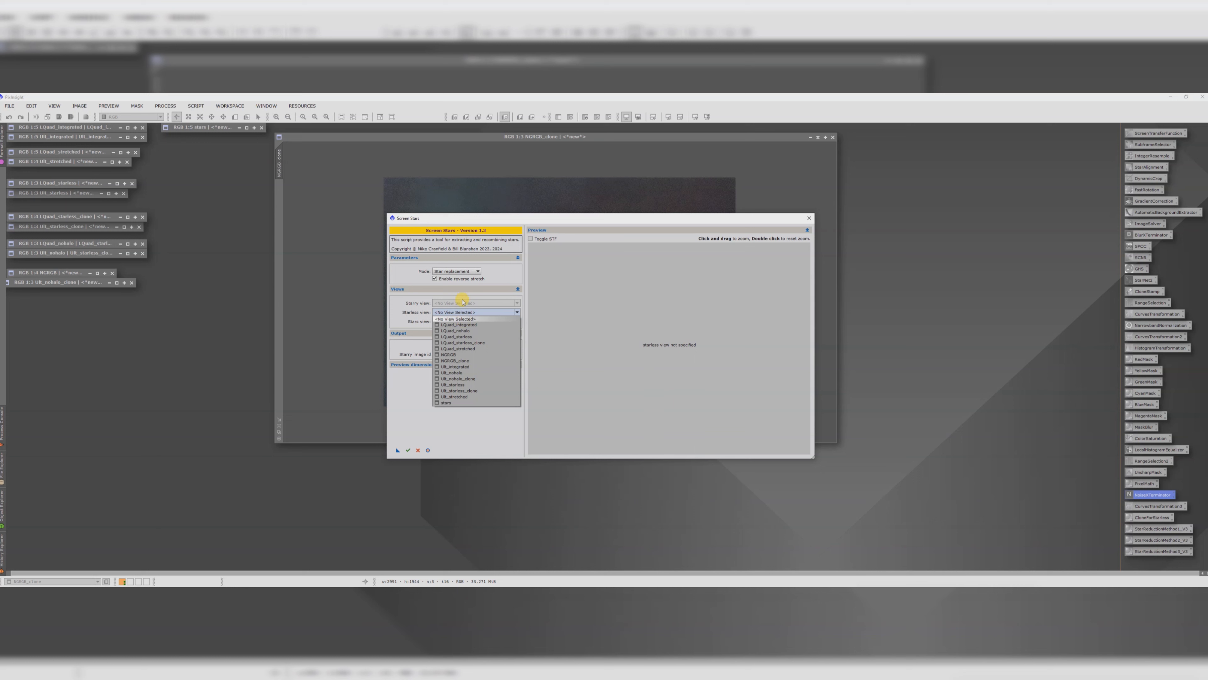
click(460, 362)
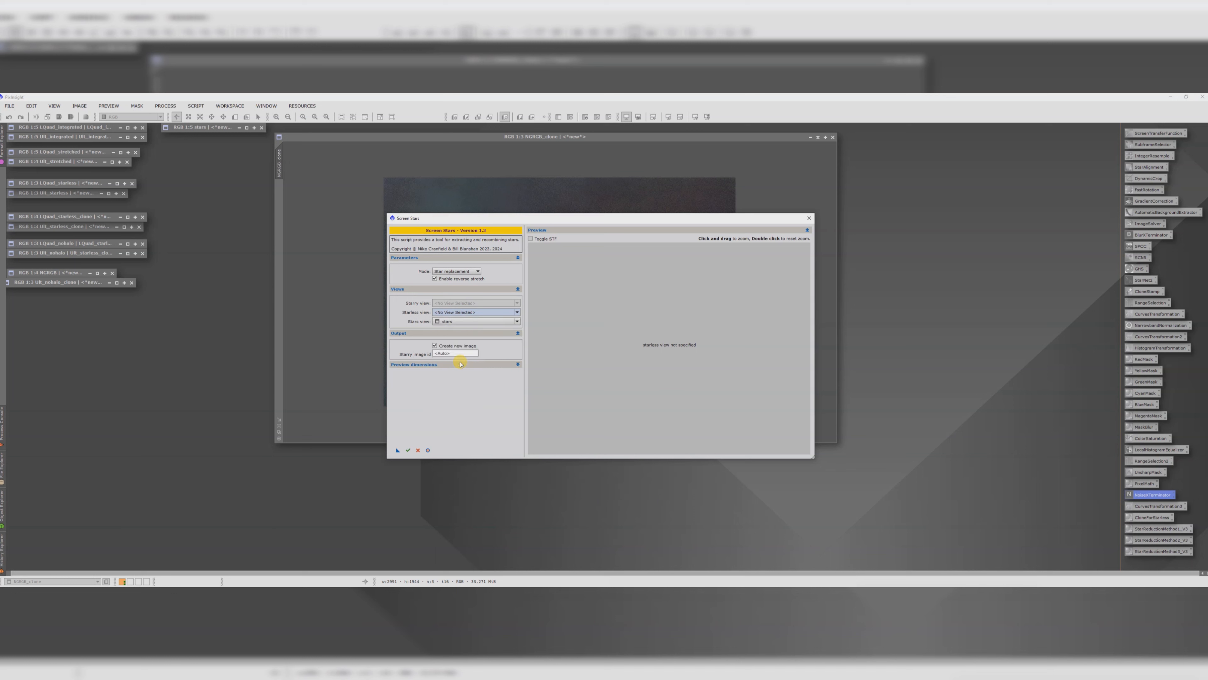
click(446, 322)
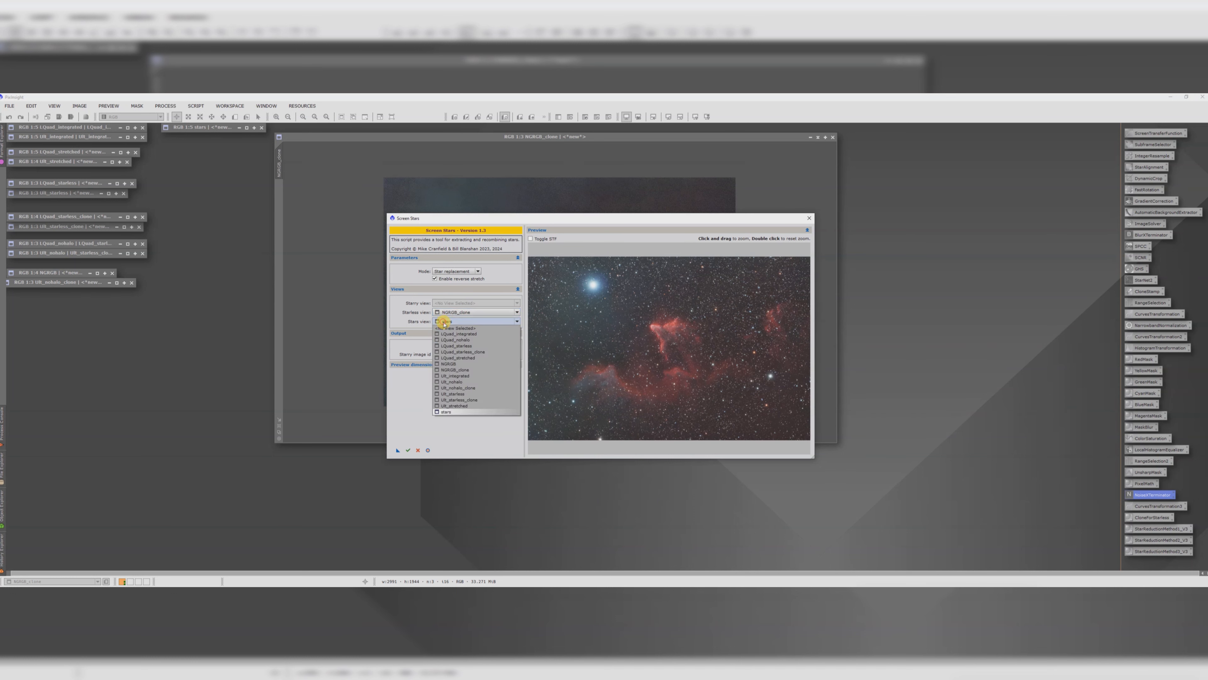
click(450, 412)
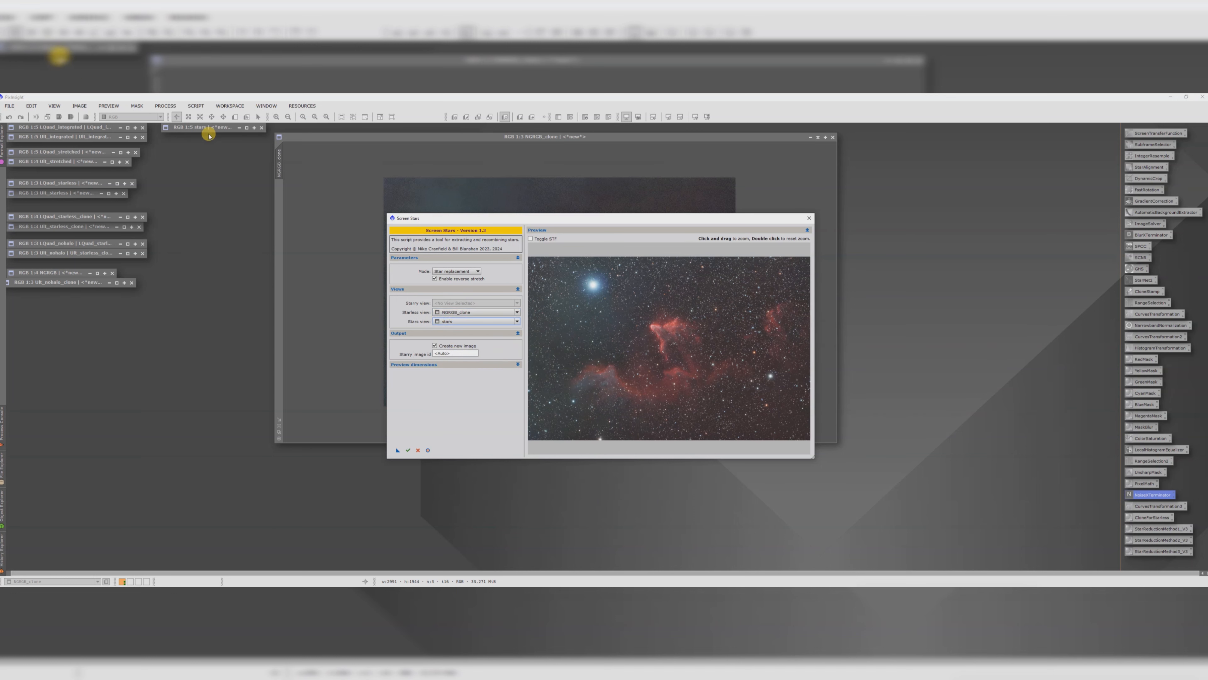
click(408, 451)
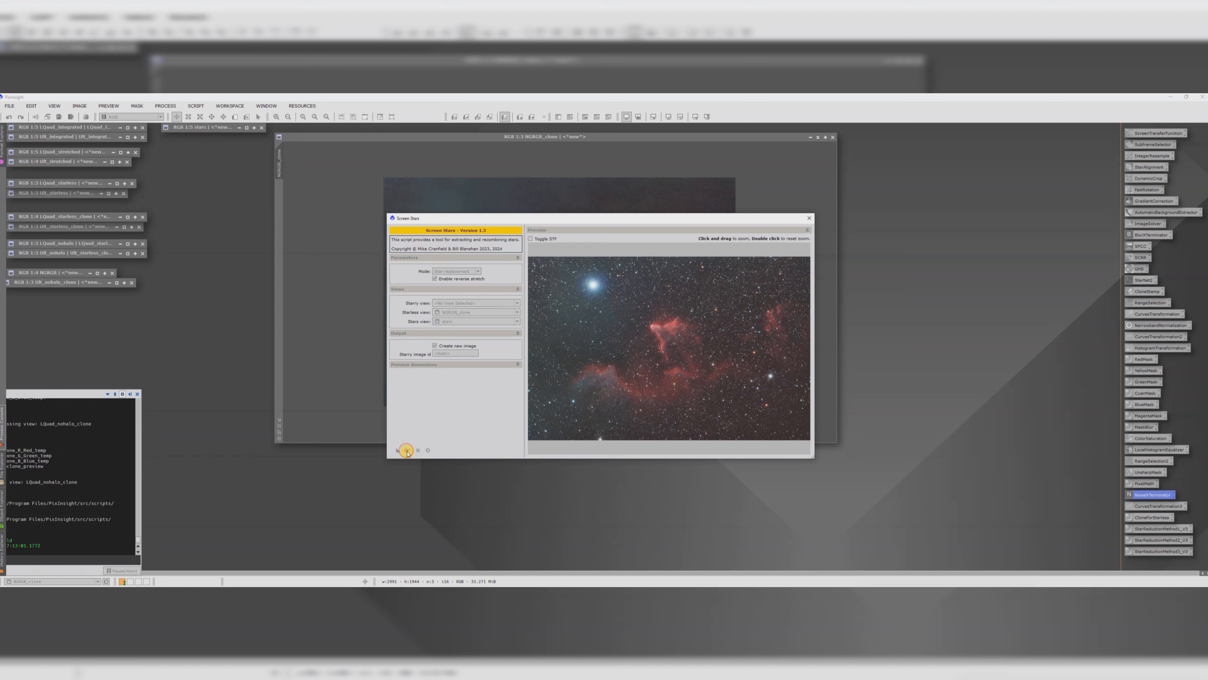
click(810, 219)
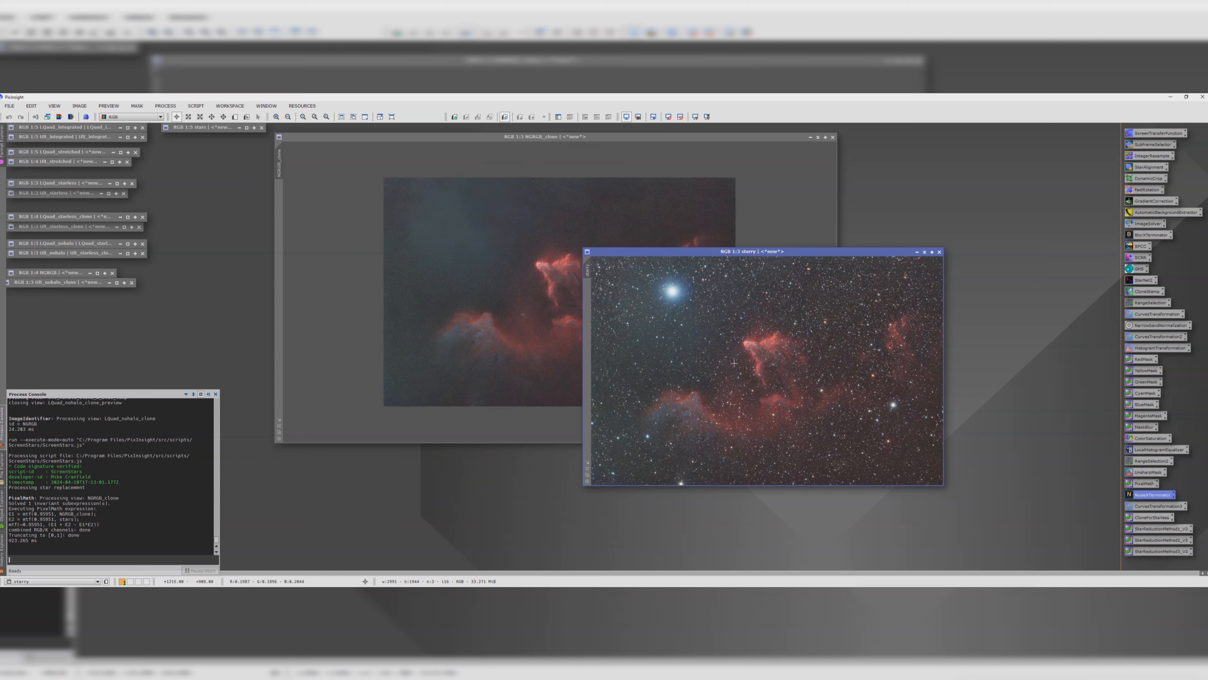
Step: Arrange the NGRGB_clone and starry windows side by side to compare them, then minimize NGRGB_clone
drag(796, 137, 581, 131)
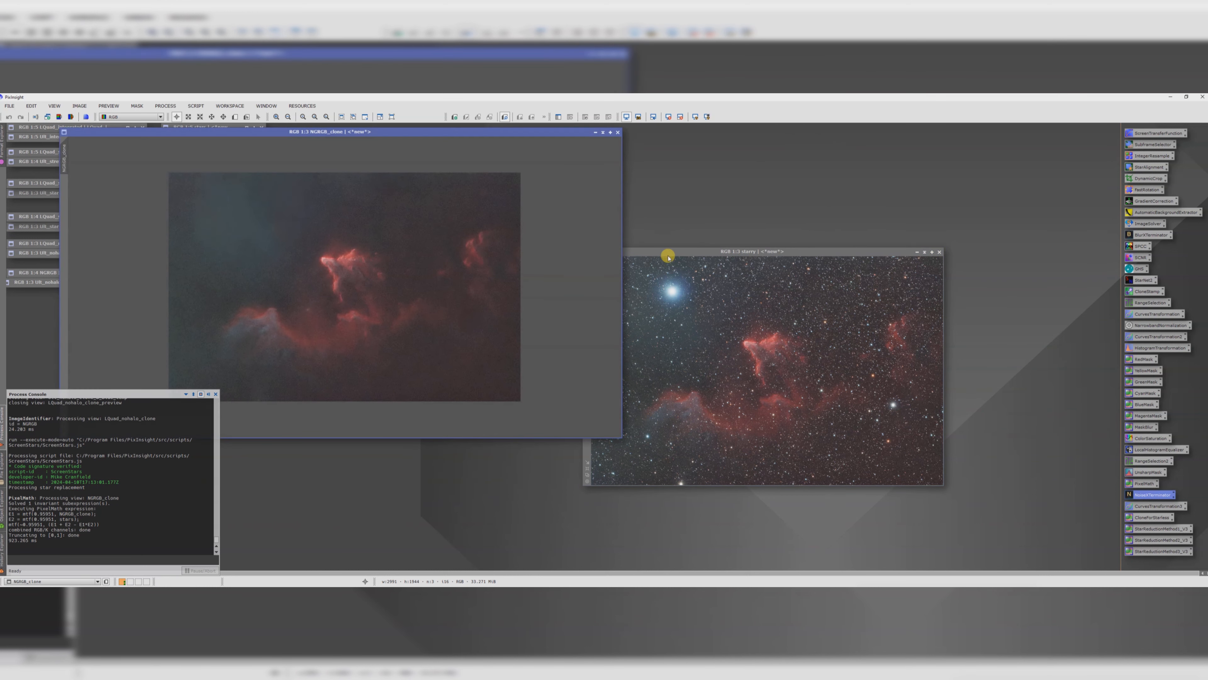
drag(668, 256, 761, 175)
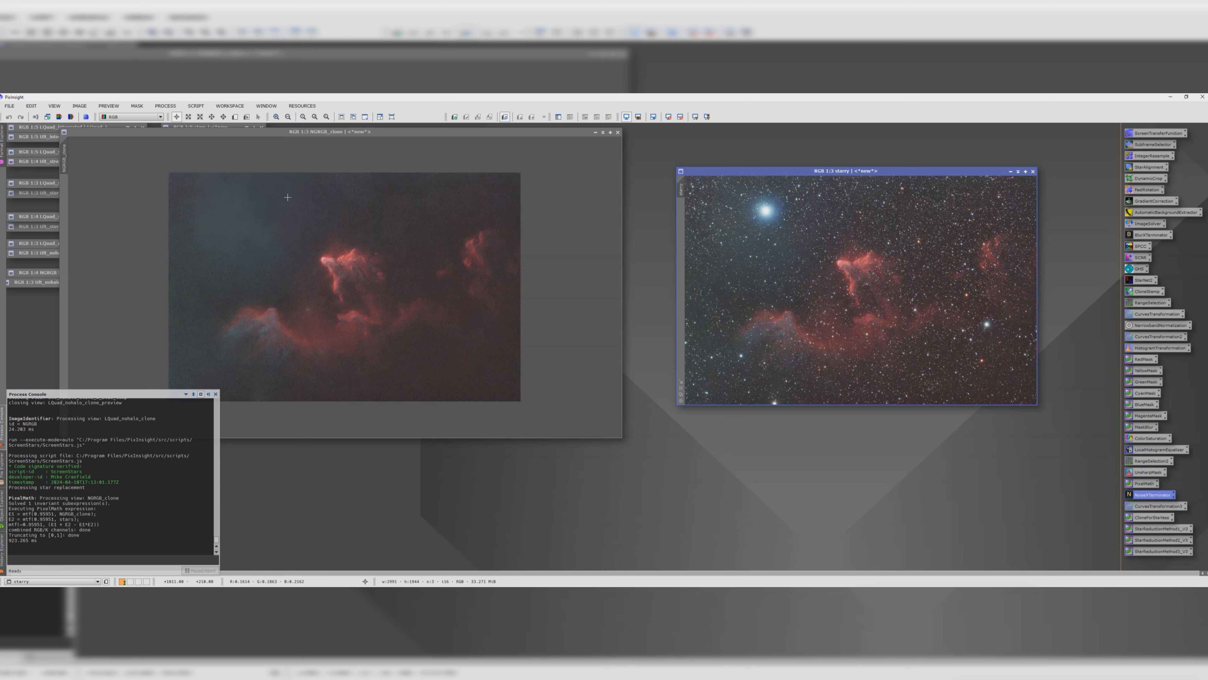
scroll(788, 239, up, 1)
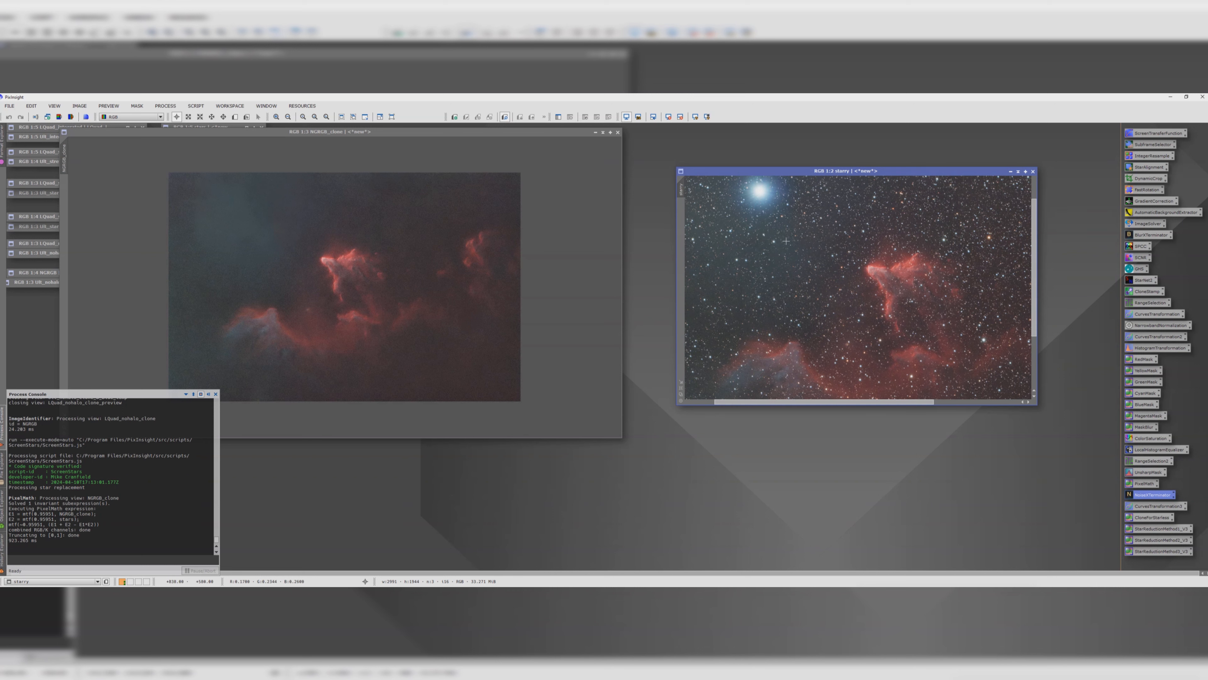
scroll(787, 239, down, 1)
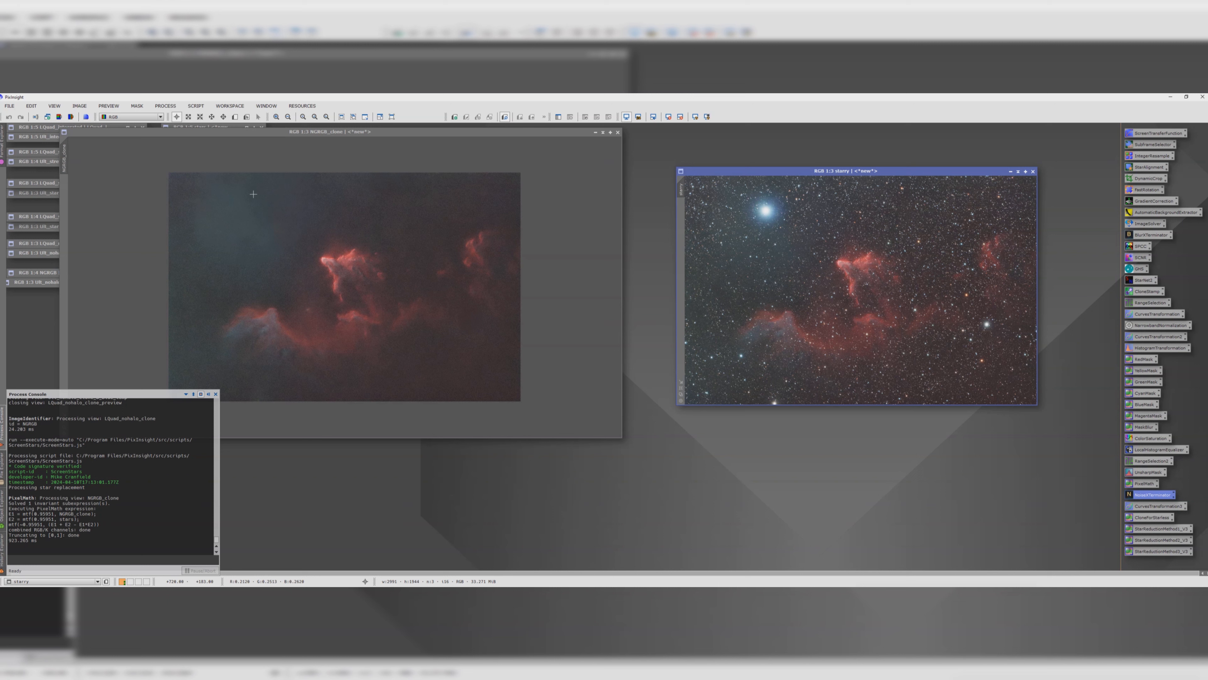
click(811, 179)
drag(806, 171, 797, 171)
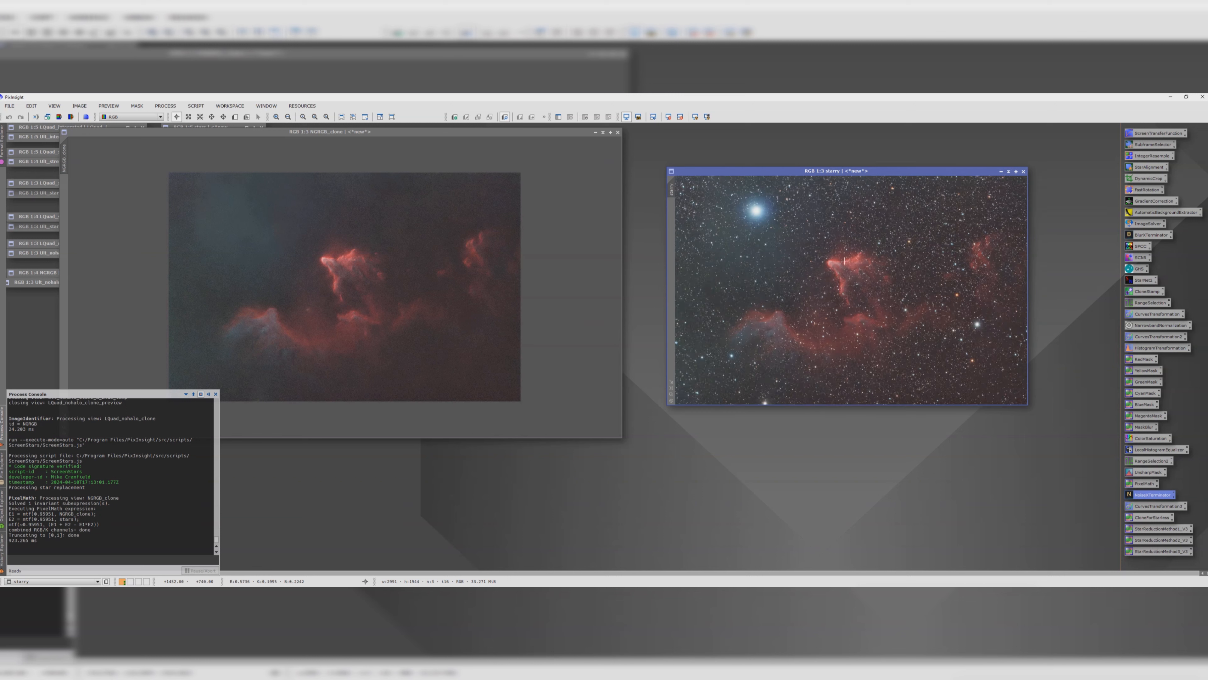
scroll(844, 261, down, 1)
click(595, 132)
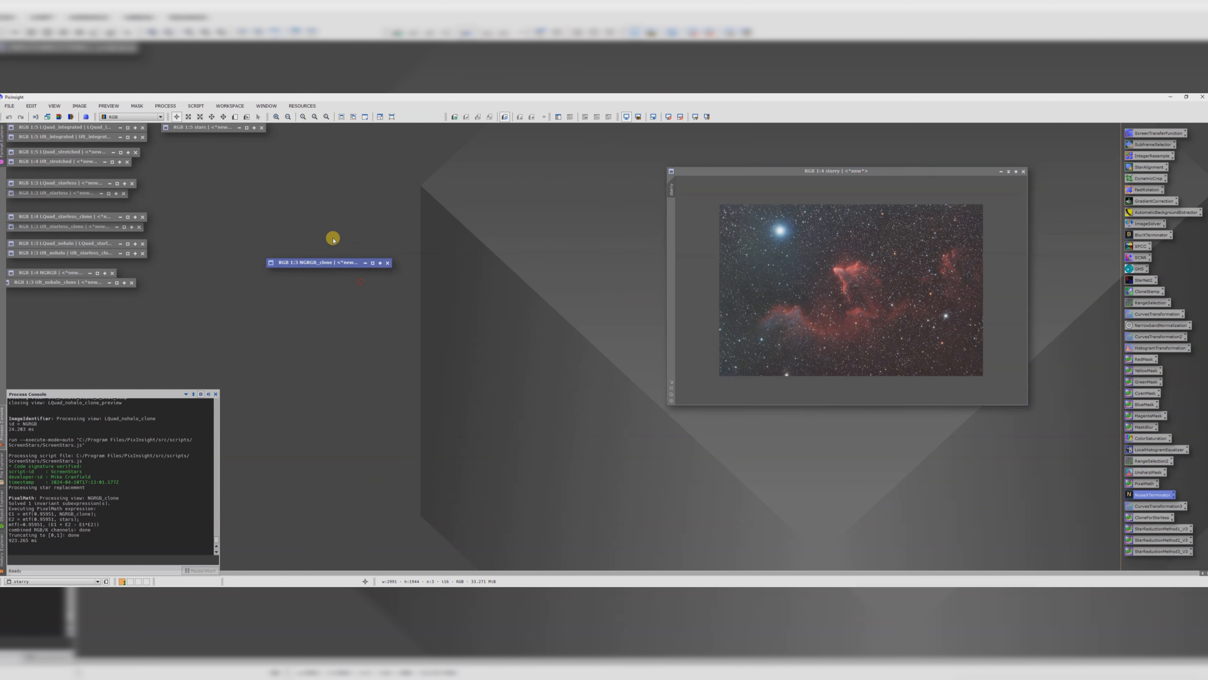
Step: Move the NGRGB_clone icon aside and create a duplicate of the starry image
drag(333, 239, 246, 136)
drag(740, 171, 706, 180)
scroll(814, 312, down, 1)
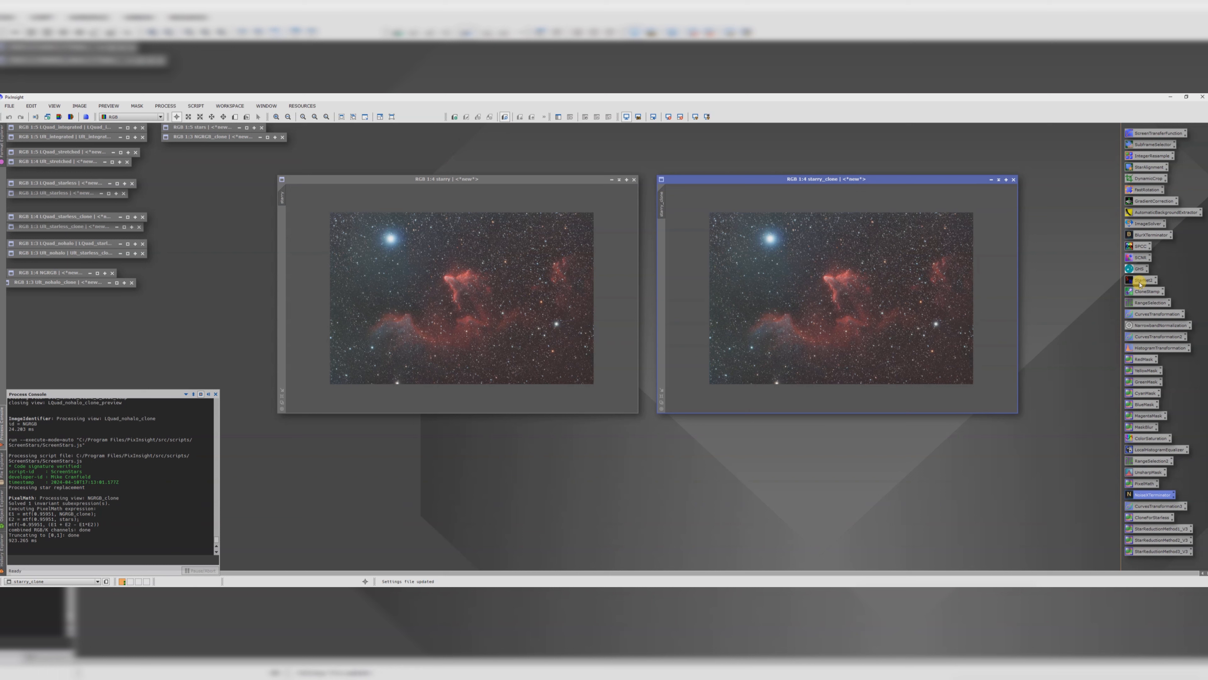
Step: Apply the ColorsForStarless PixelMath icon to the starry image to create a Starless image, closing the starry clone and PixelMath
double_click(1147, 518)
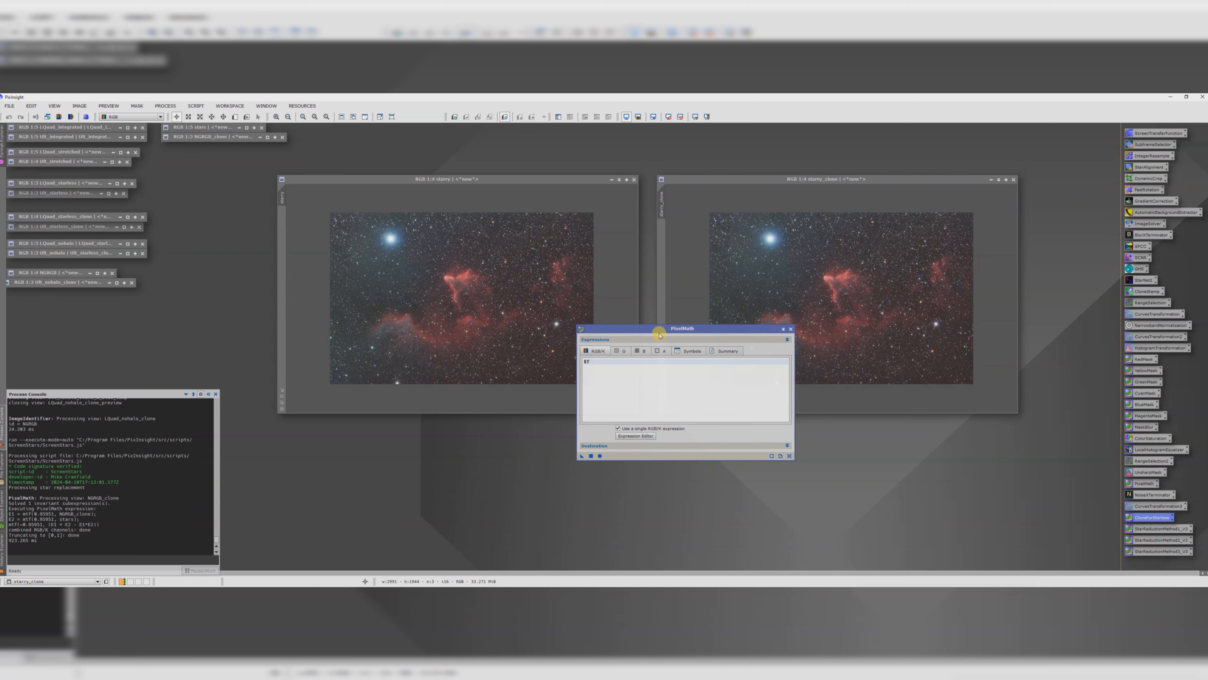
drag(659, 329, 772, 329)
drag(693, 456, 572, 354)
click(1014, 179)
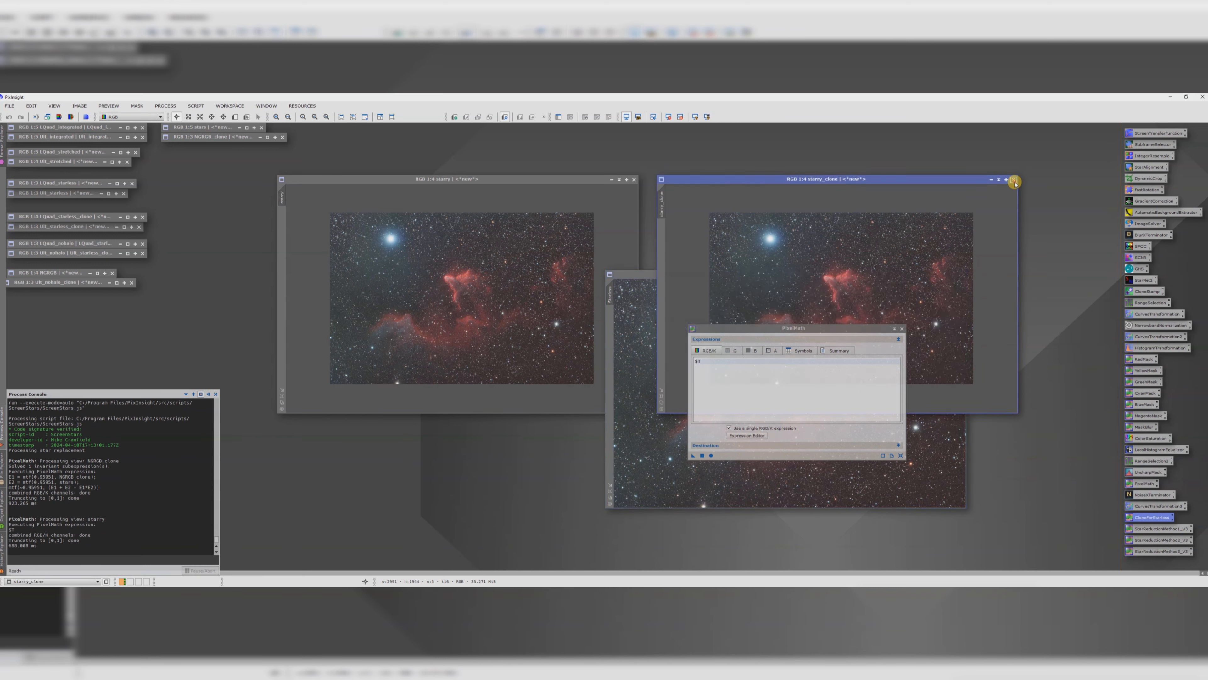
click(1014, 180)
click(902, 328)
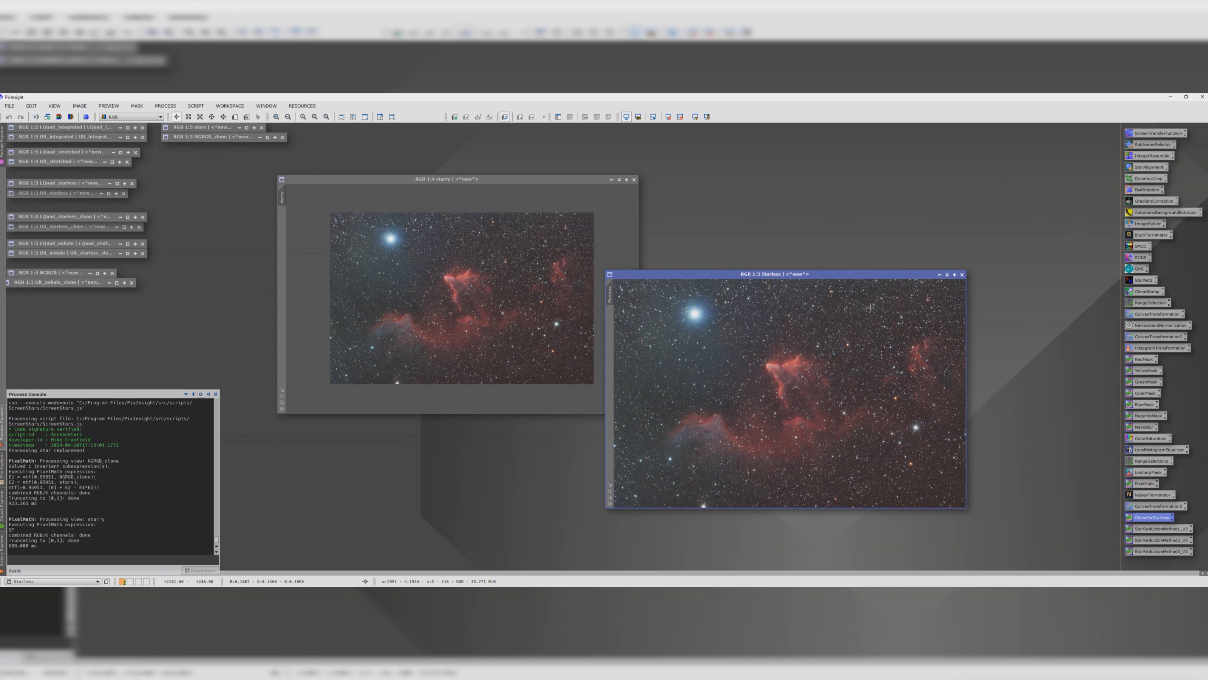
drag(838, 261, 900, 183)
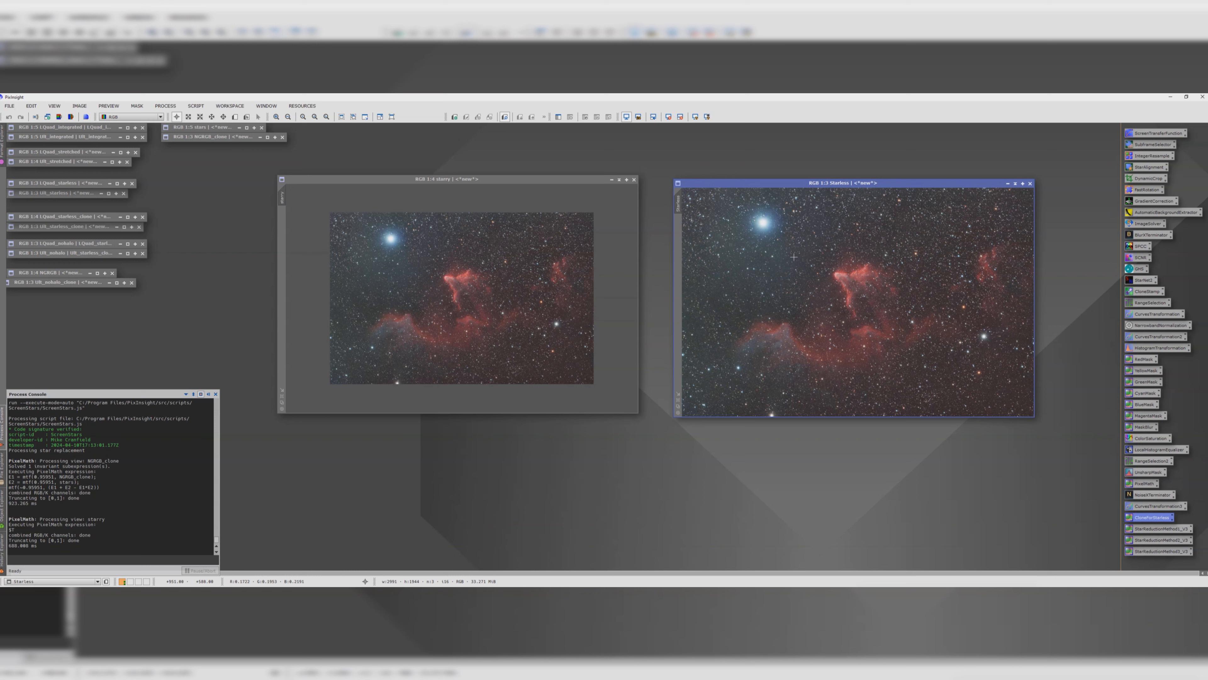
Step: Run StarNet on the Starless image with the Linear data option switched off to remove its stars
double_click(1142, 280)
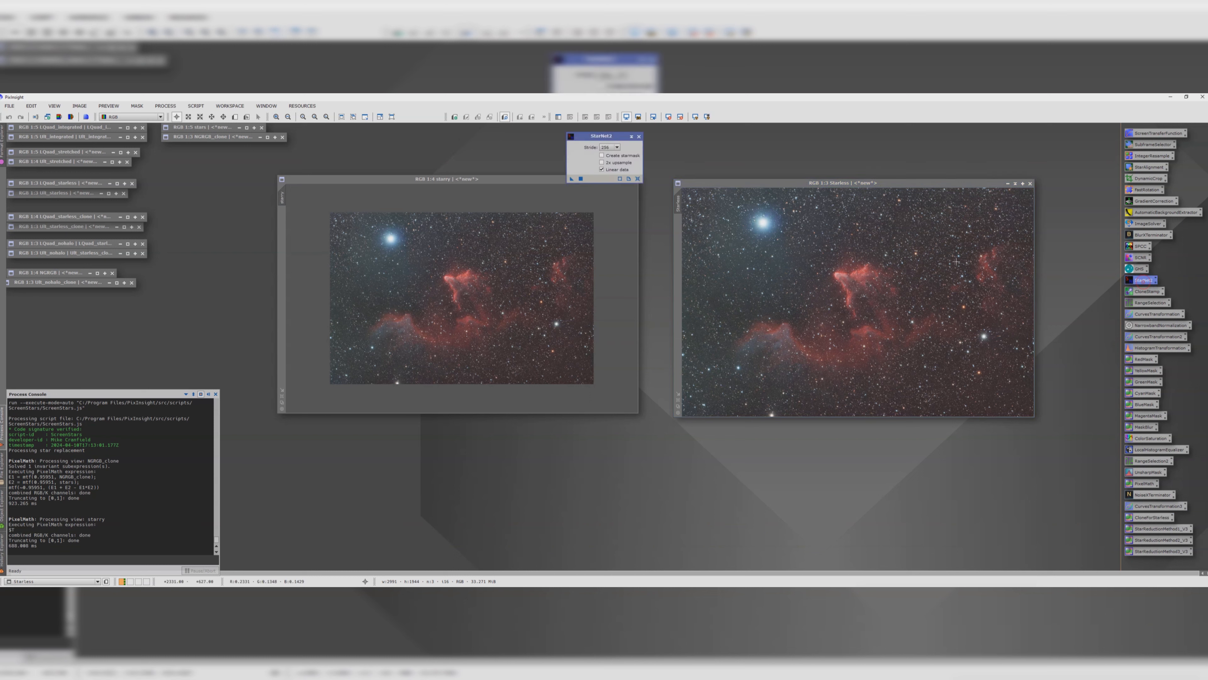
click(602, 169)
drag(572, 179, 805, 274)
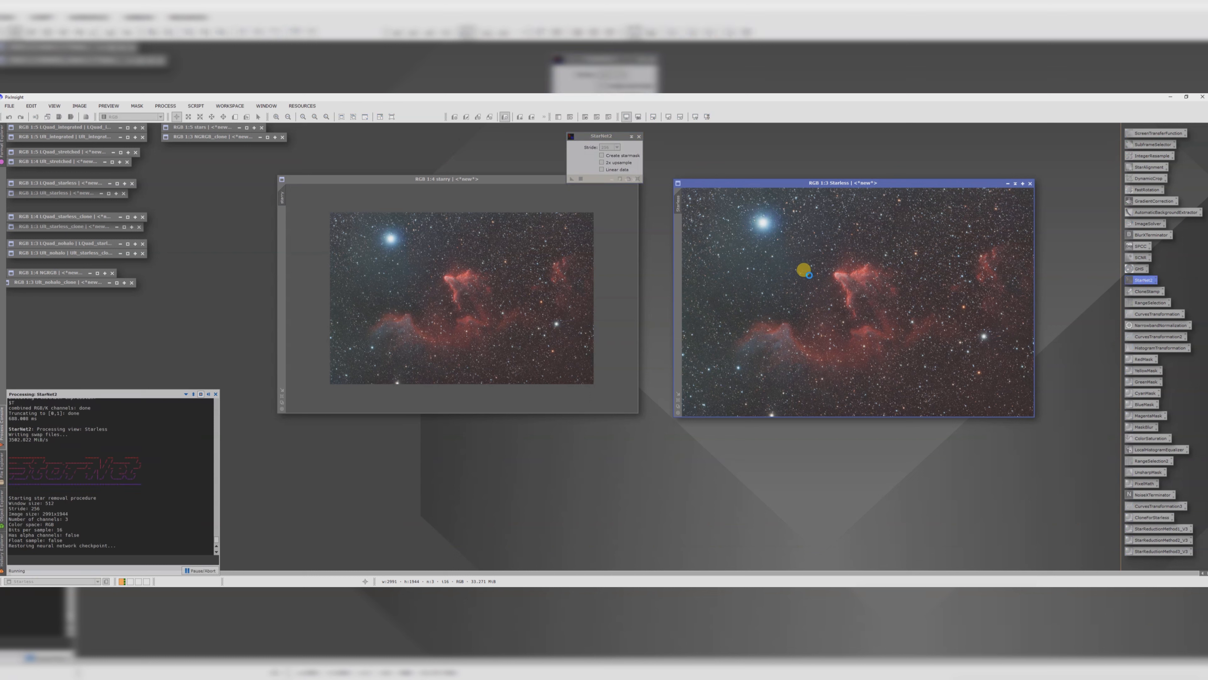
Step: Apply the third StarReductionMethod PixelMath icon to the starry image to shrink its stars
click(1145, 531)
click(1145, 551)
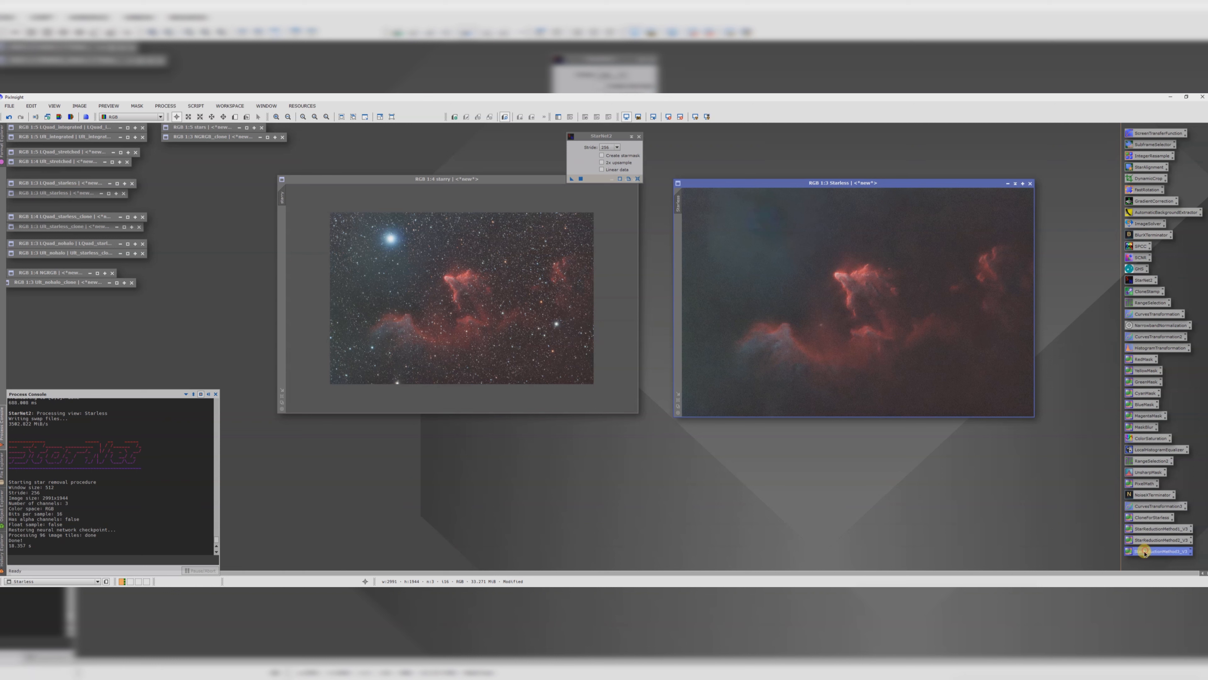
drag(1145, 551, 469, 289)
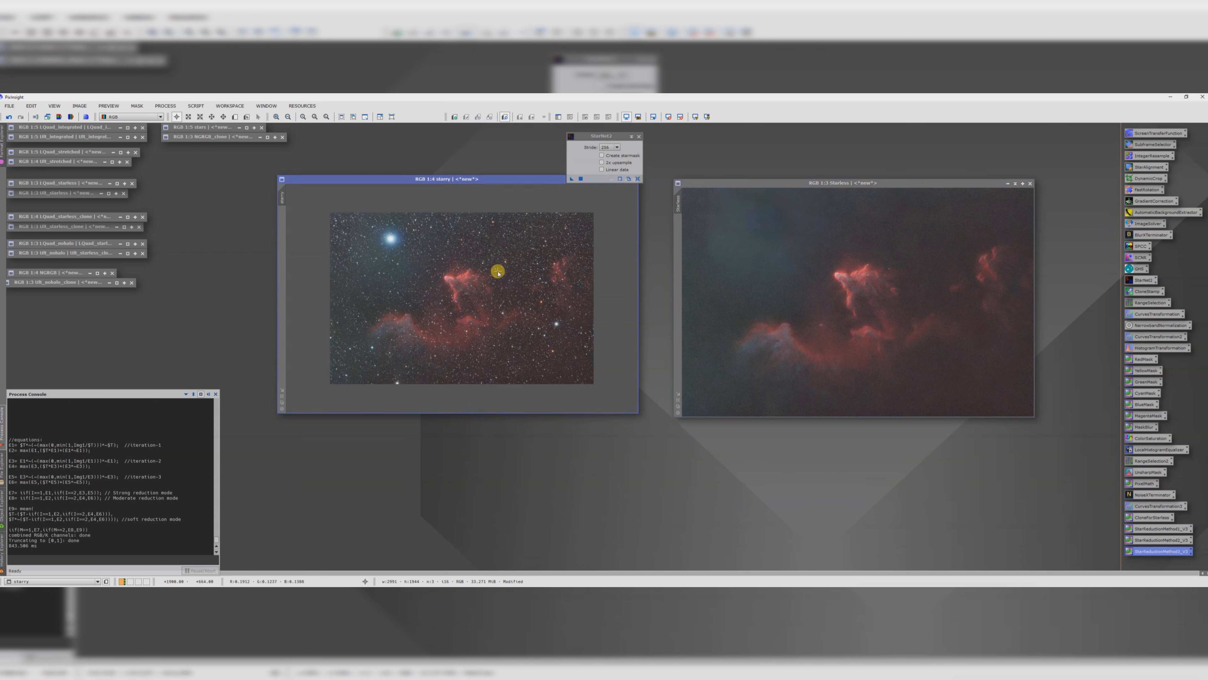
Step: Denoise the starry image with NoiseTerminator at a lowered Denoise strength, then close NoiseTerminator and StarNet
scroll(500, 287, up, 1)
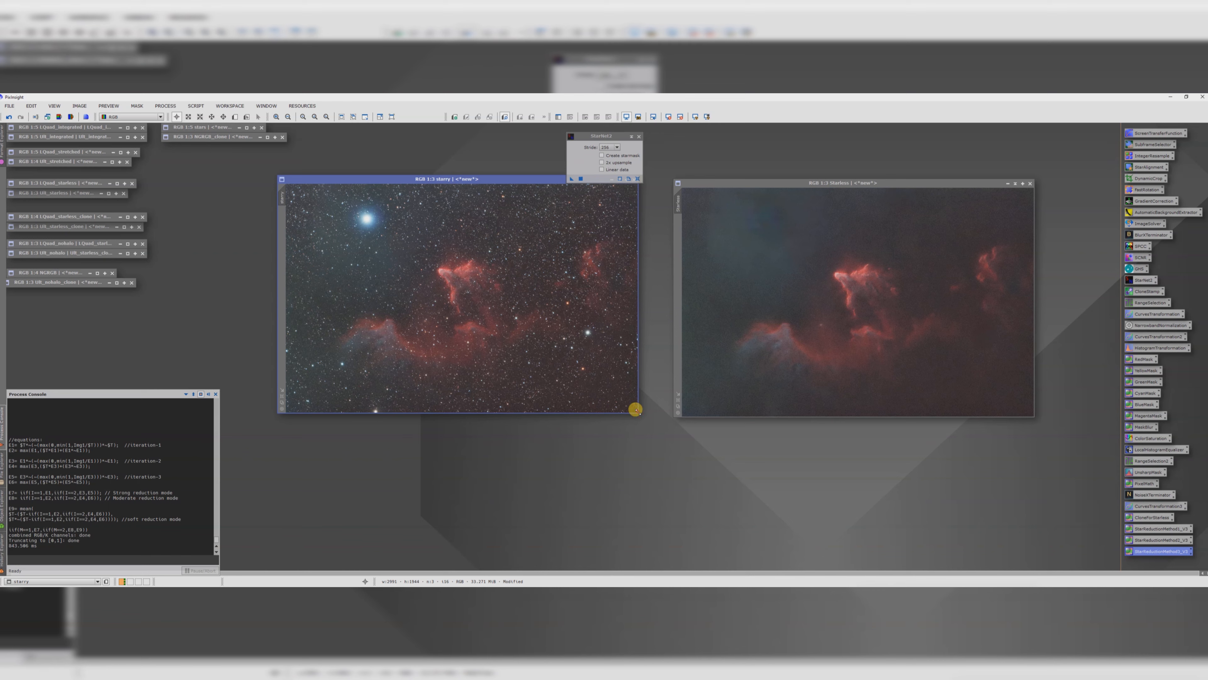
drag(634, 405, 795, 512)
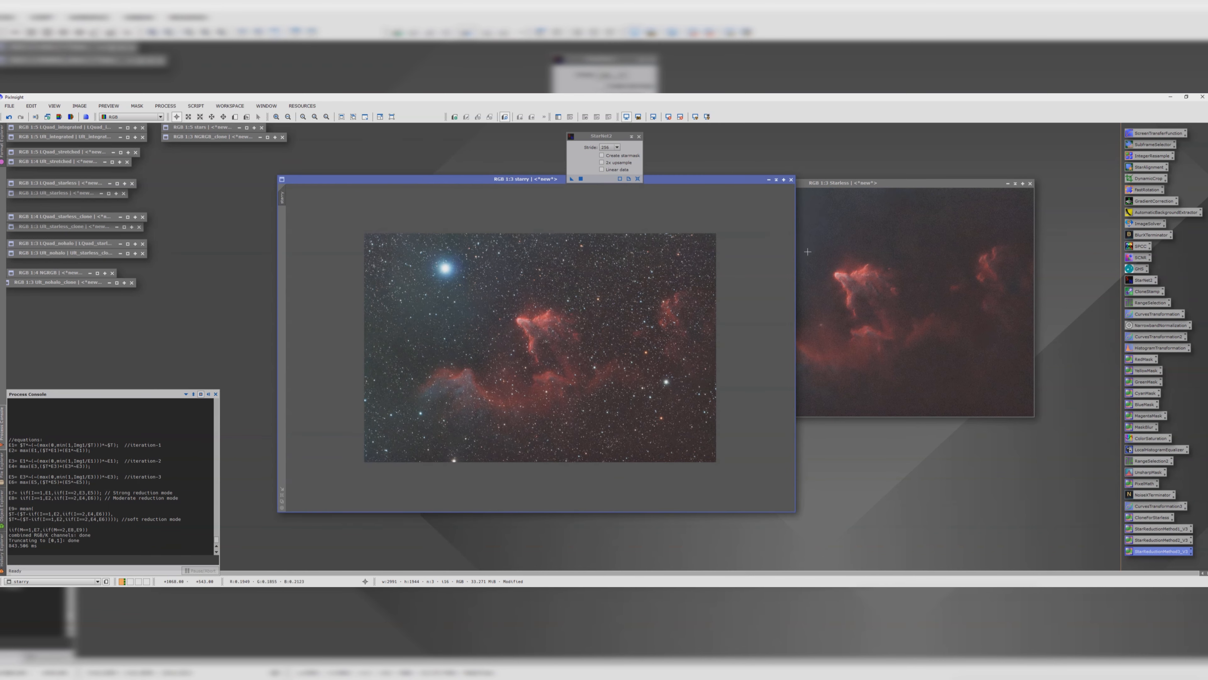
scroll(565, 334, up, 1)
scroll(566, 334, down, 1)
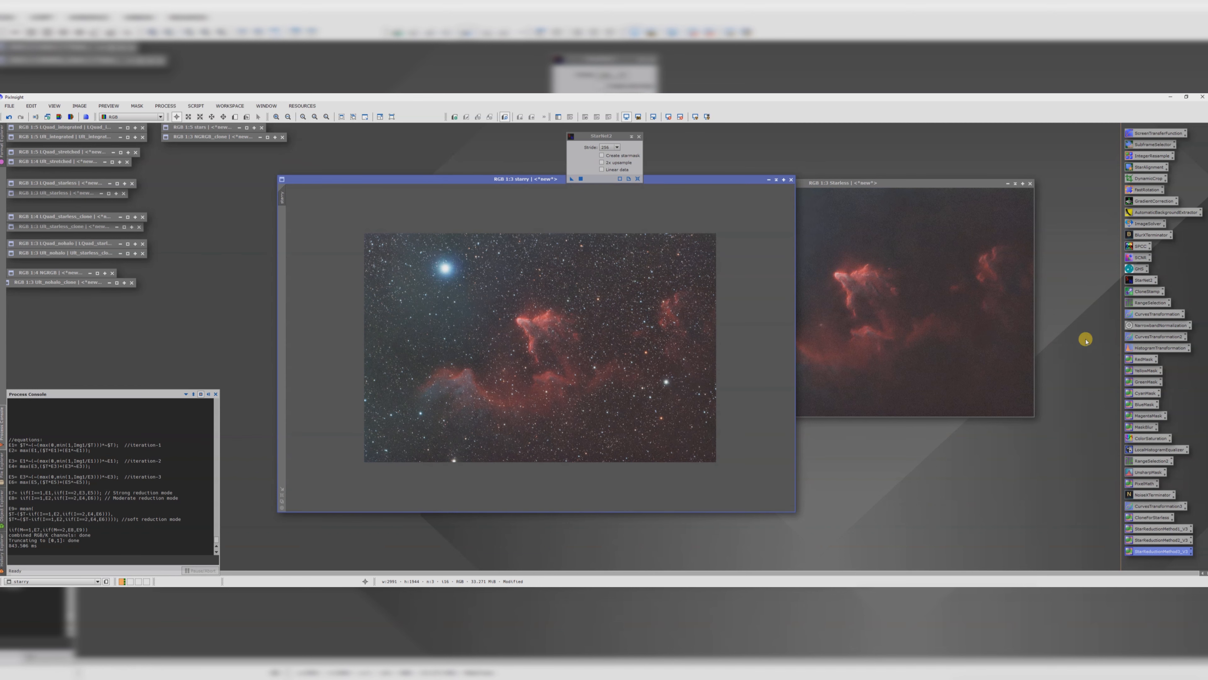
double_click(1146, 495)
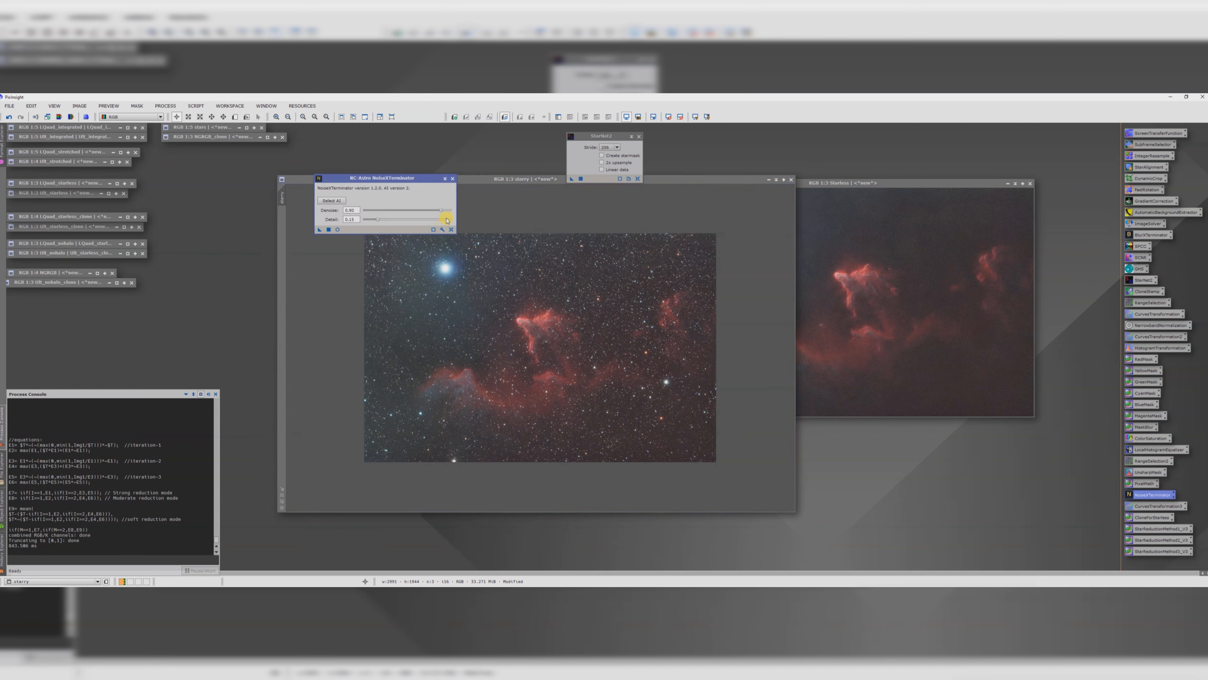
drag(441, 210, 391, 213)
drag(319, 229, 530, 351)
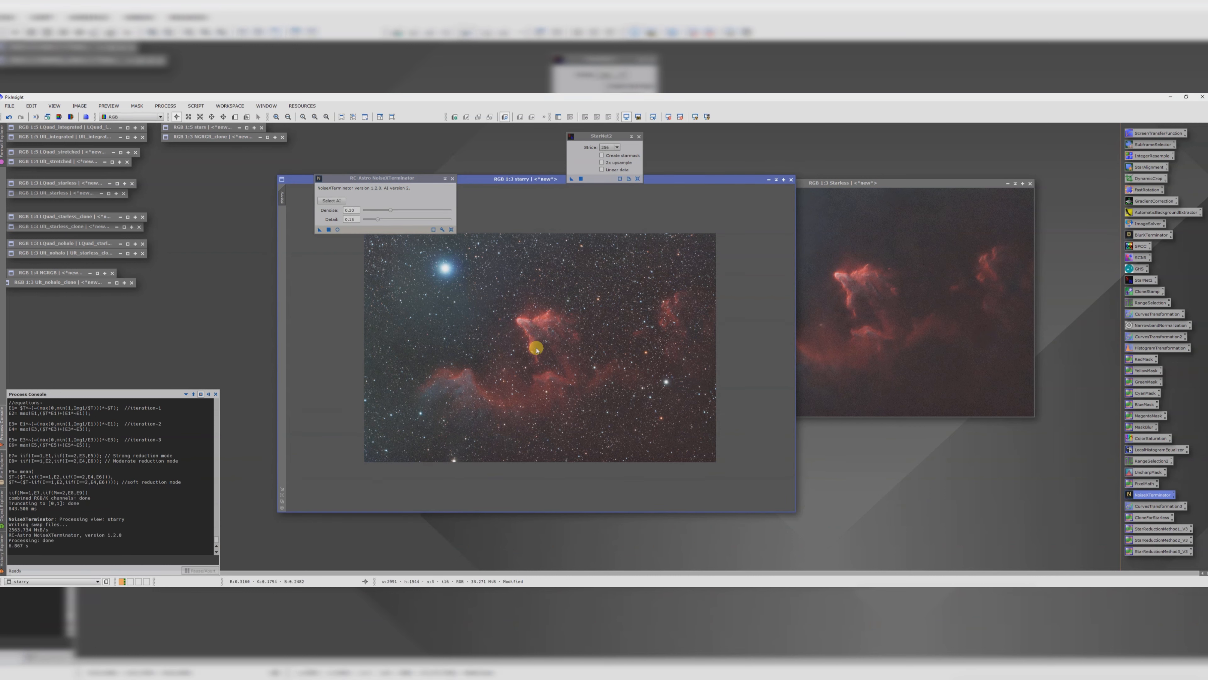
click(453, 178)
click(639, 138)
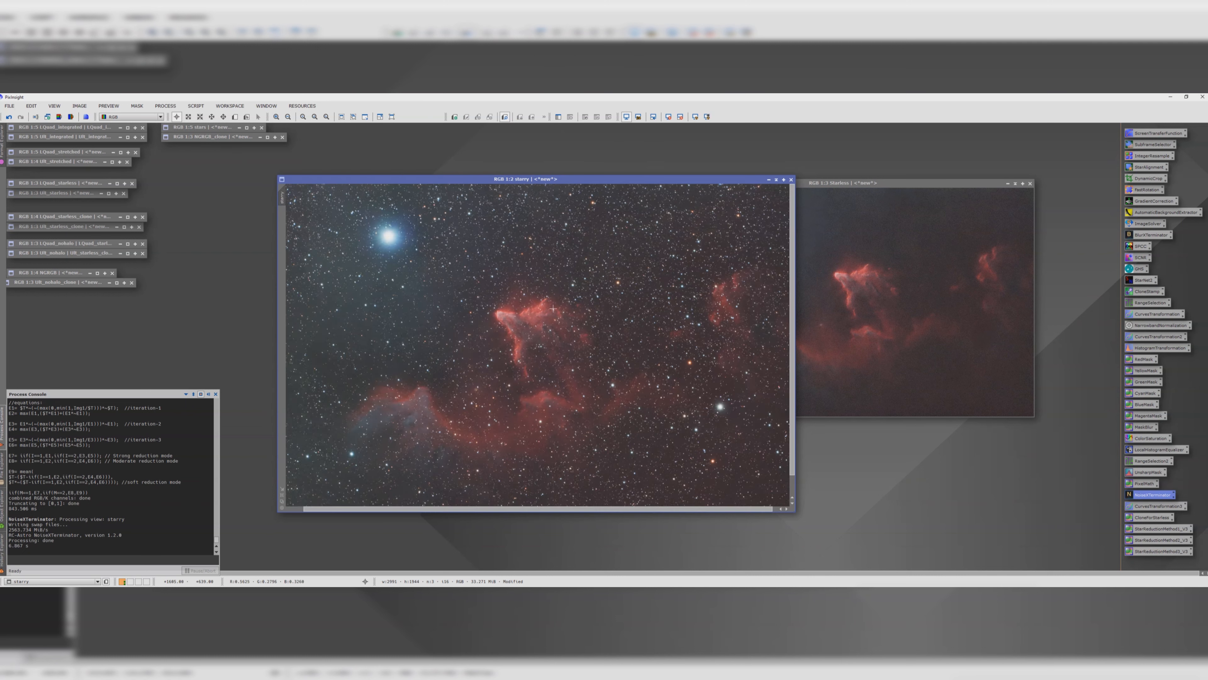
Step: Upsample the starry image by a factor of 2 with IntegerResample and close the dialog
double_click(1147, 155)
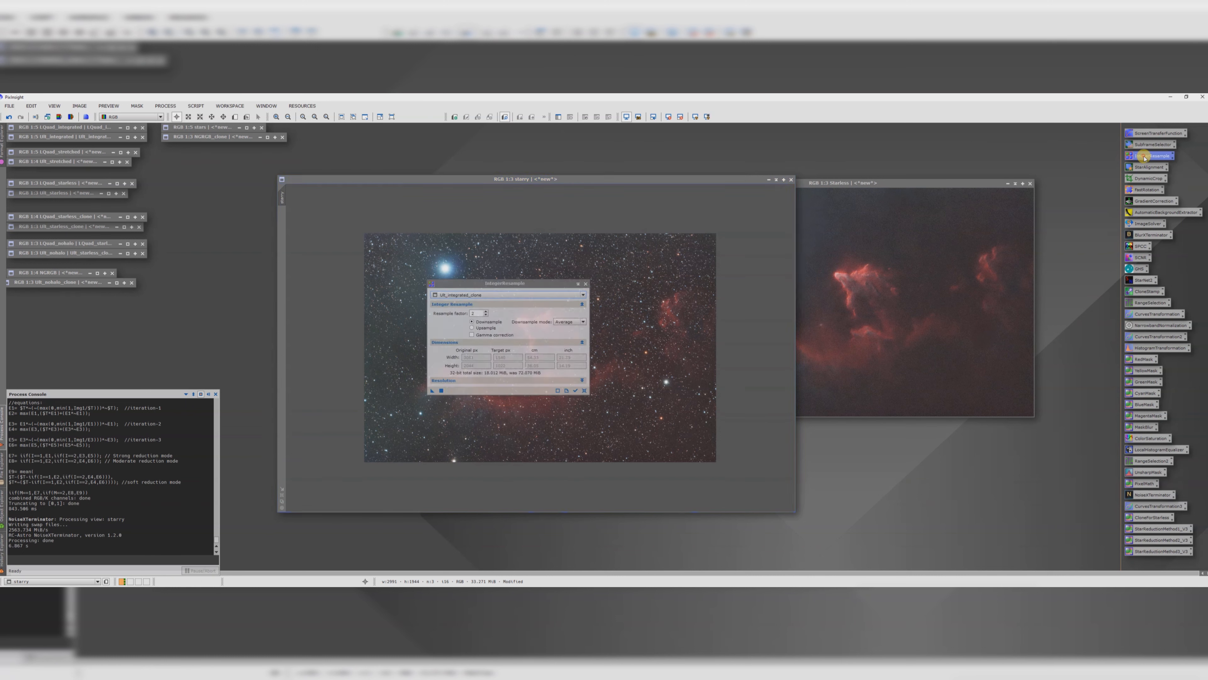
drag(531, 283, 287, 216)
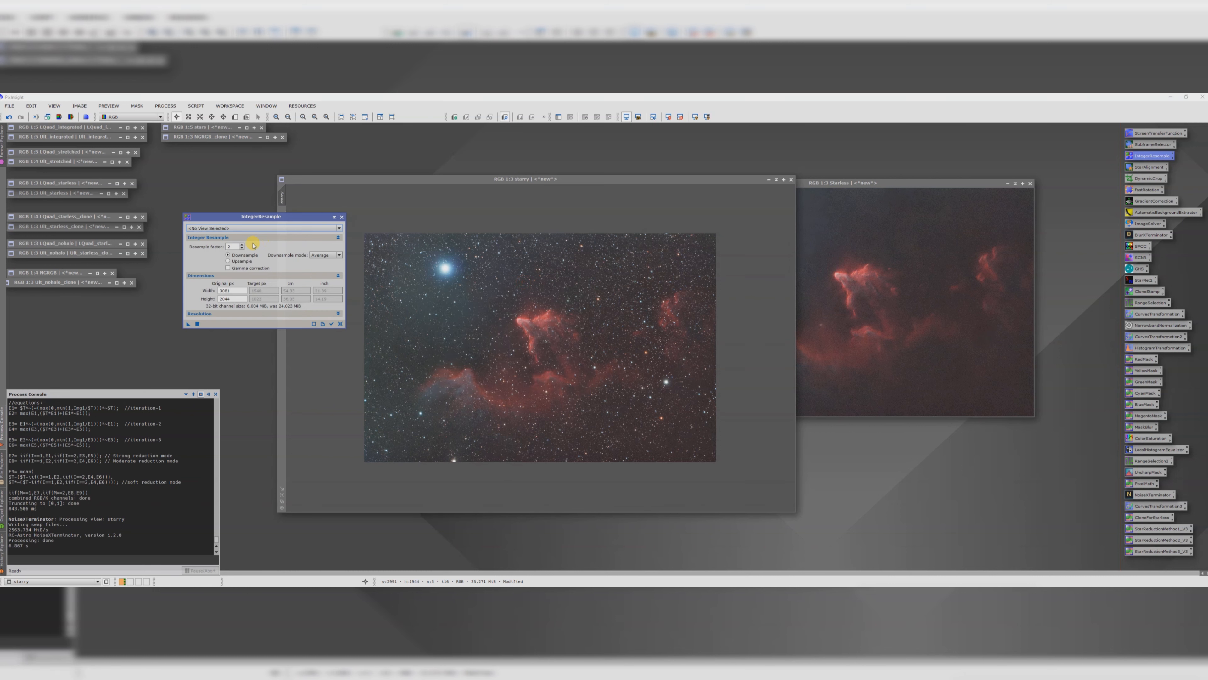
click(211, 227)
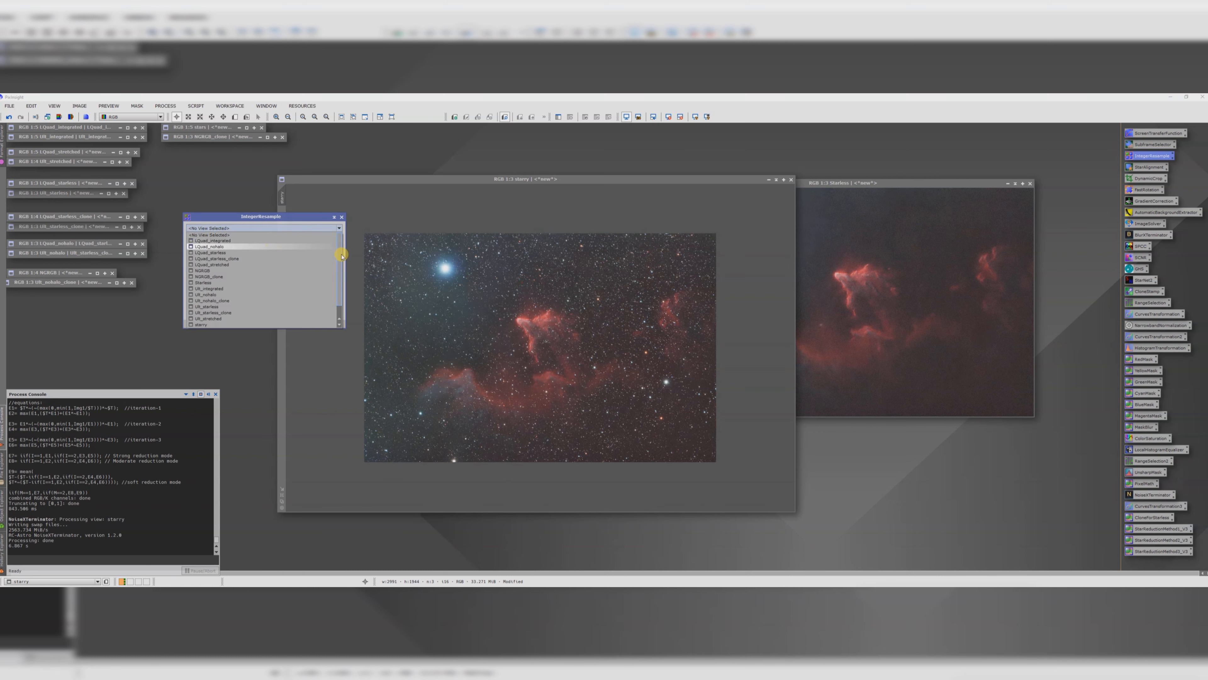
drag(341, 258, 341, 272)
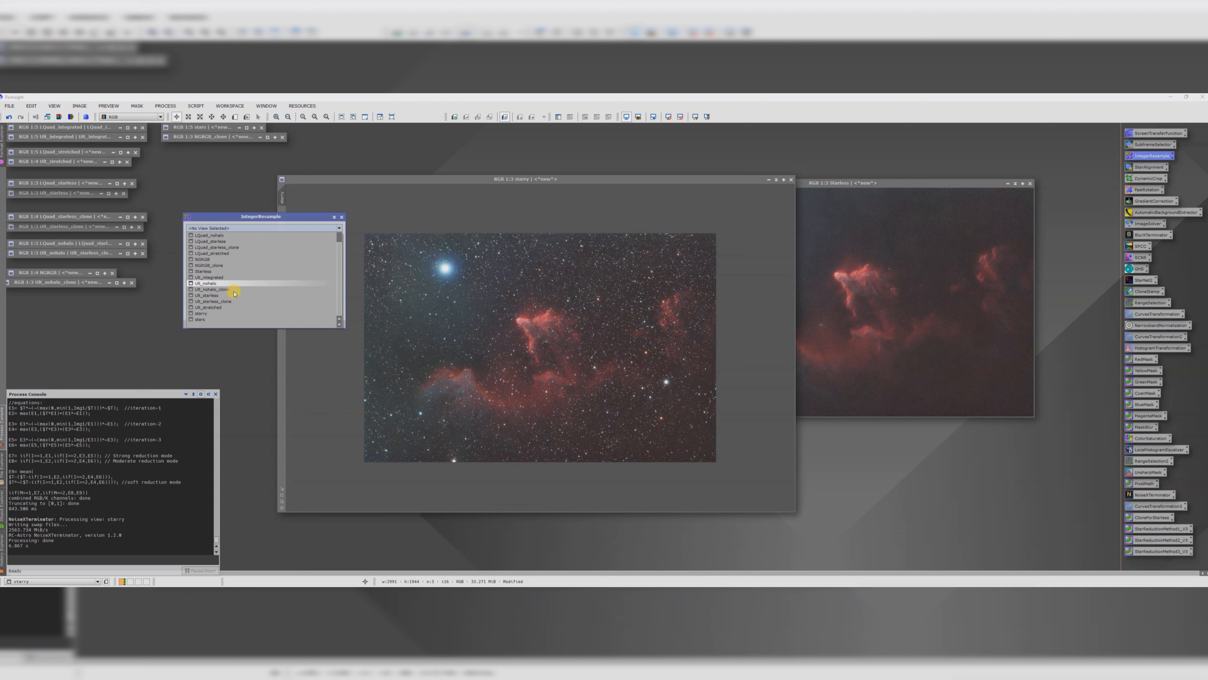
click(202, 313)
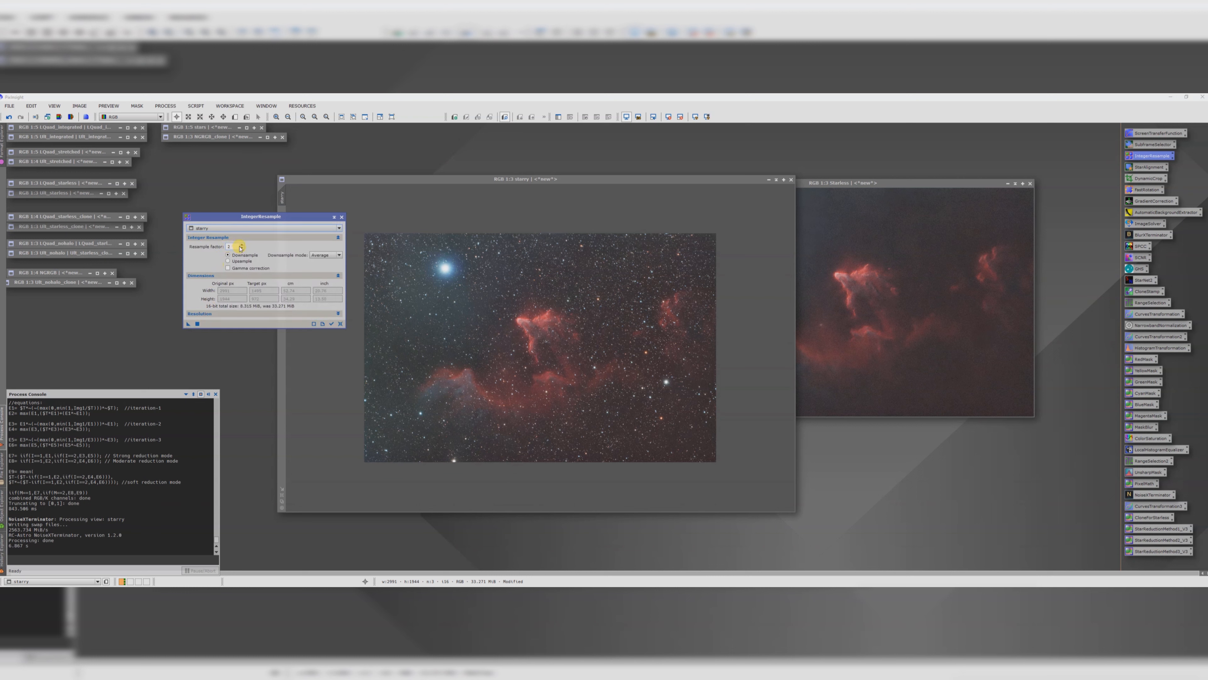
click(230, 261)
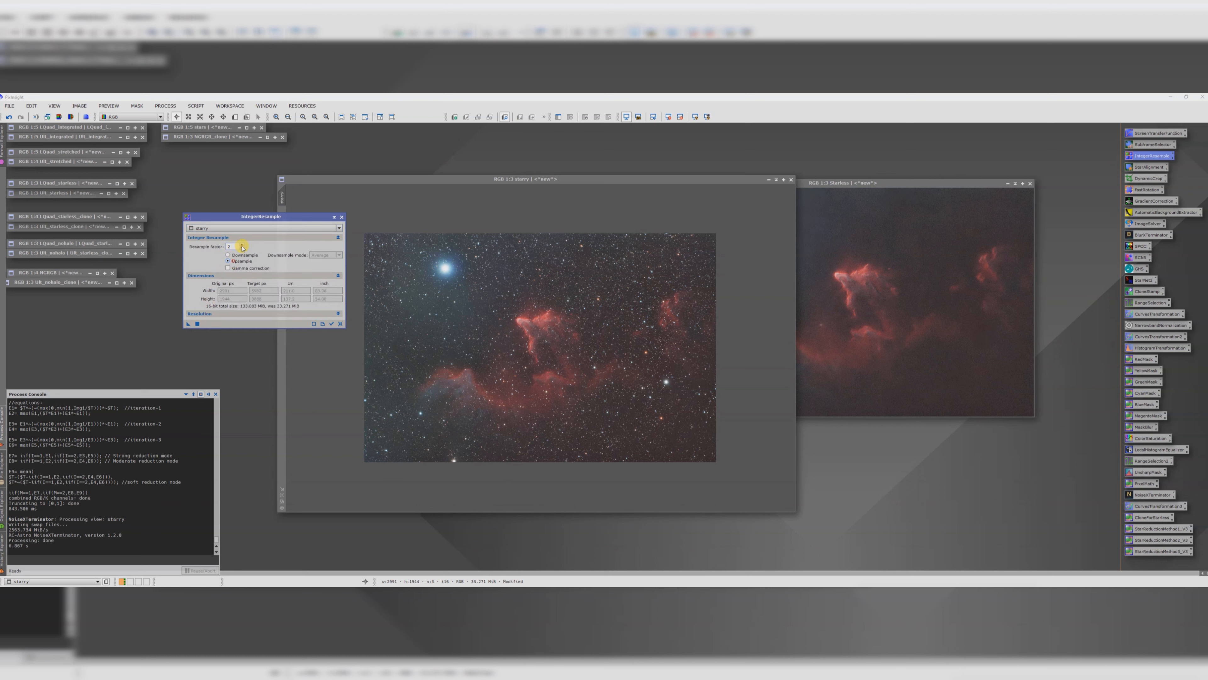
click(187, 325)
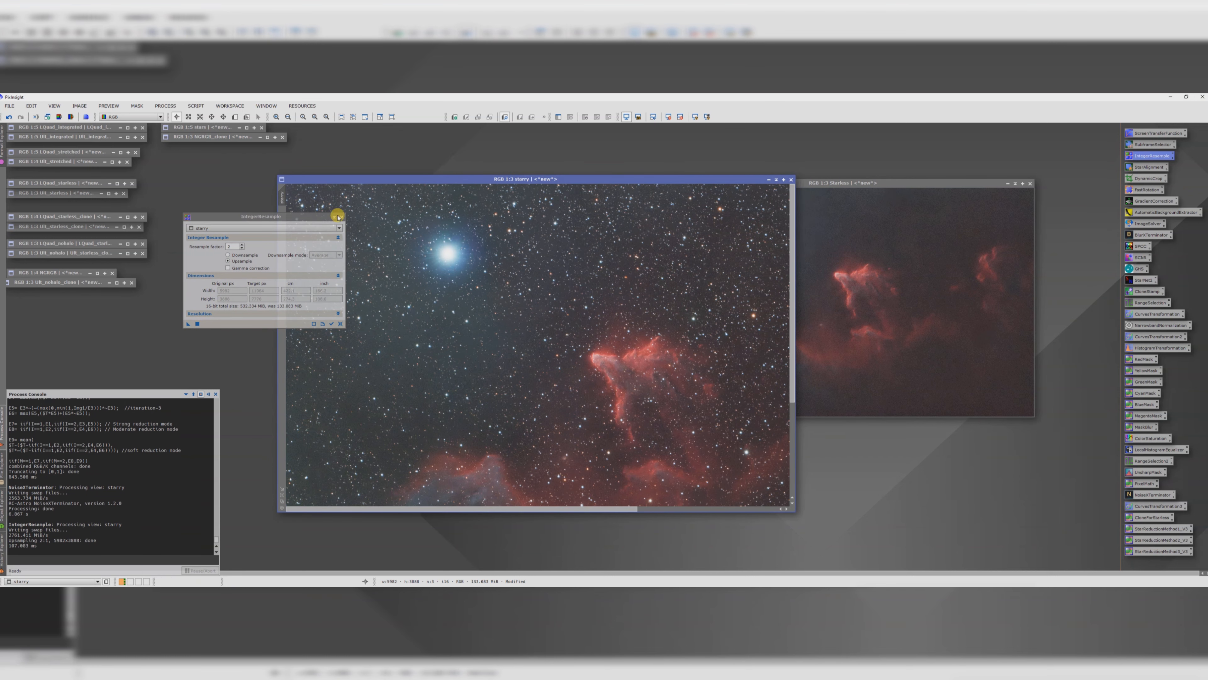
click(338, 216)
scroll(576, 325, down, 2)
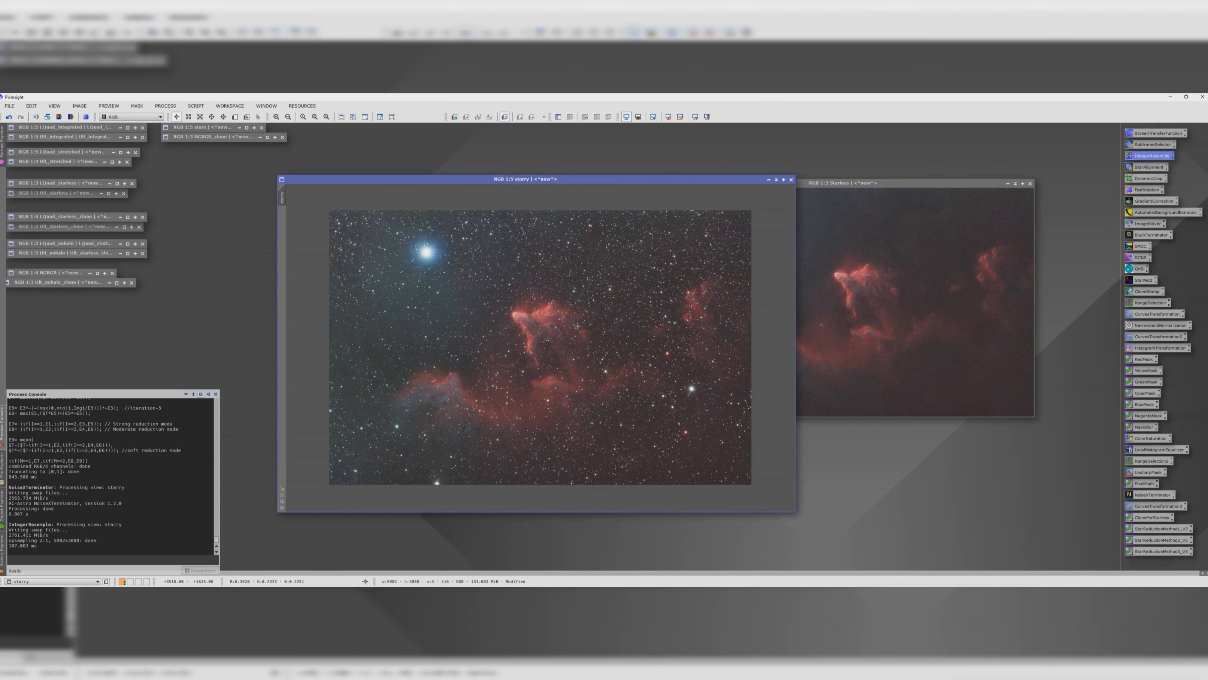
scroll(576, 326, down, 1)
drag(405, 179, 374, 146)
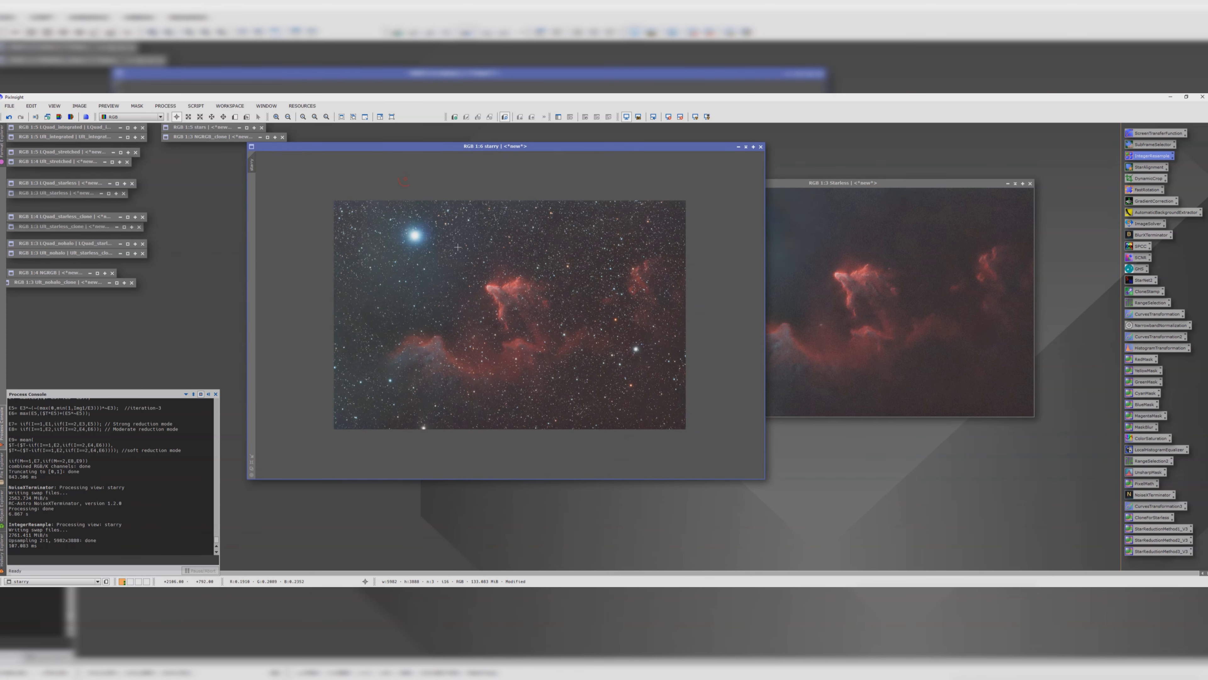